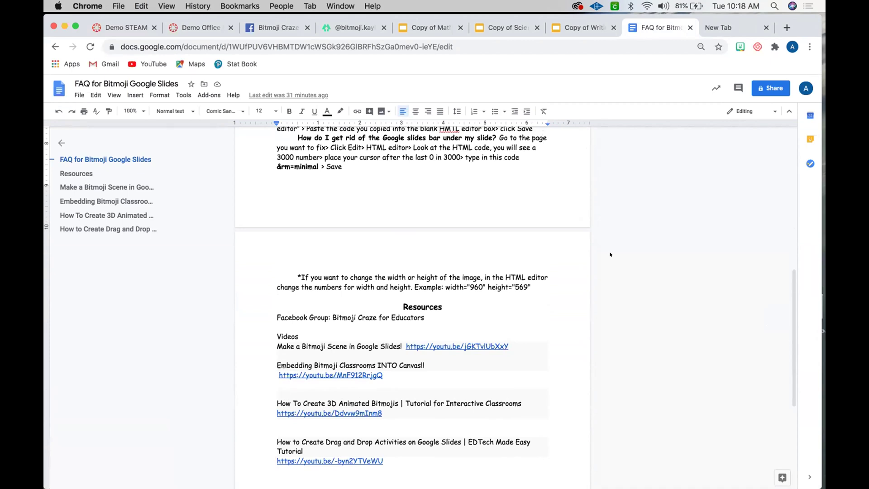
Look over the Resources section of the FAQ document, then switch to the empty browser tab.
scroll(606, 258, "down", 1)
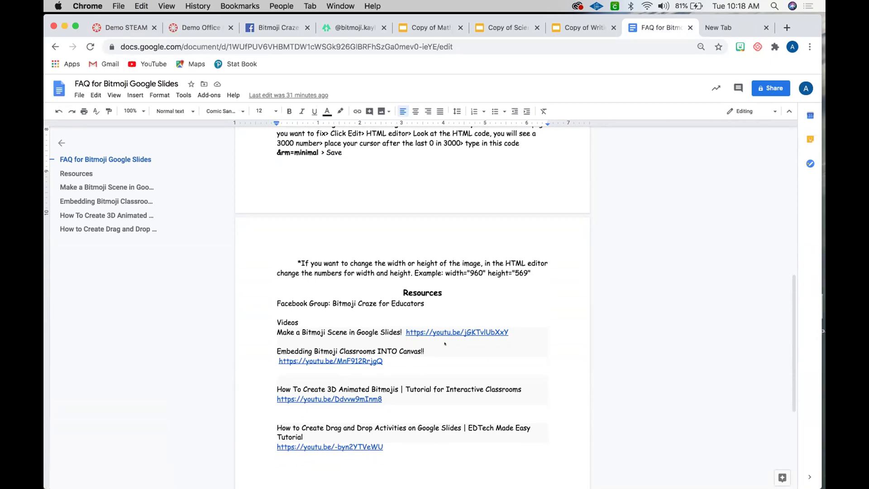
left_click(722, 21)
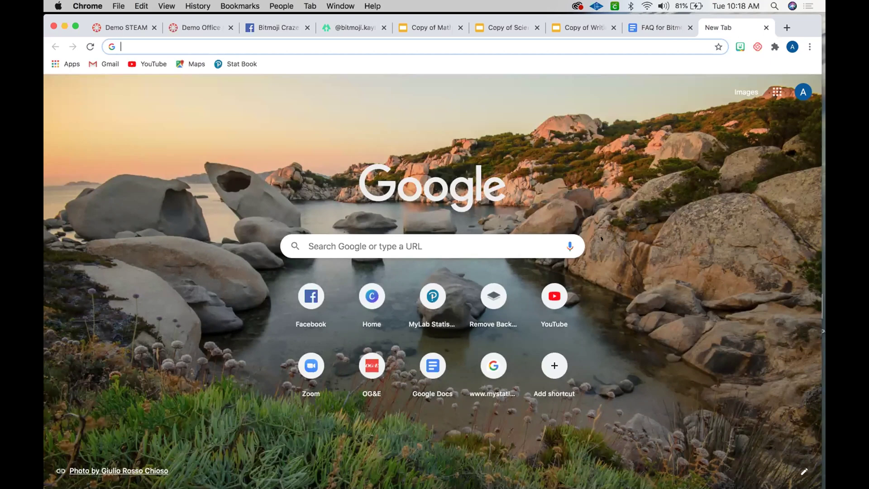
left_click(401, 83)
left_click(368, 45)
type("m")
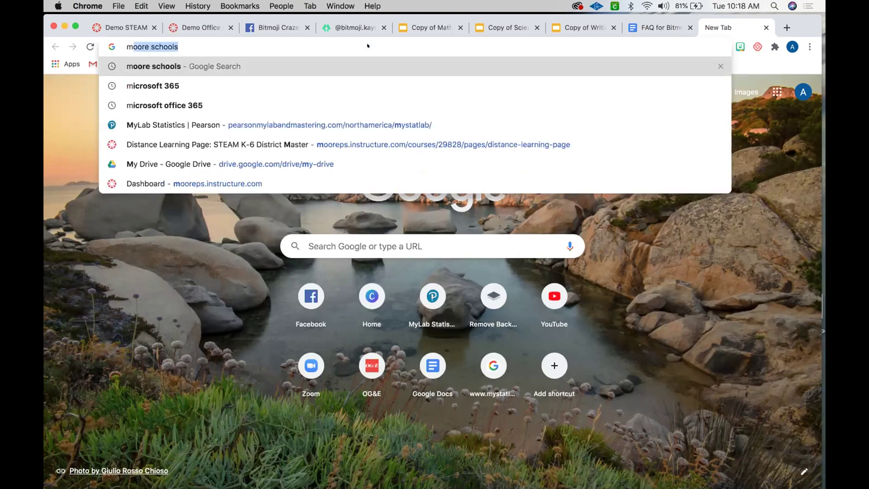
type("bitmo")
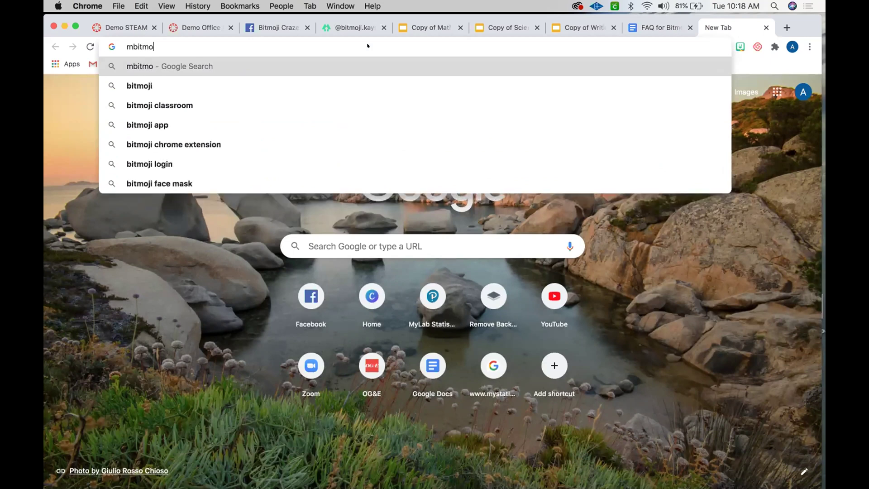
type("ji ex")
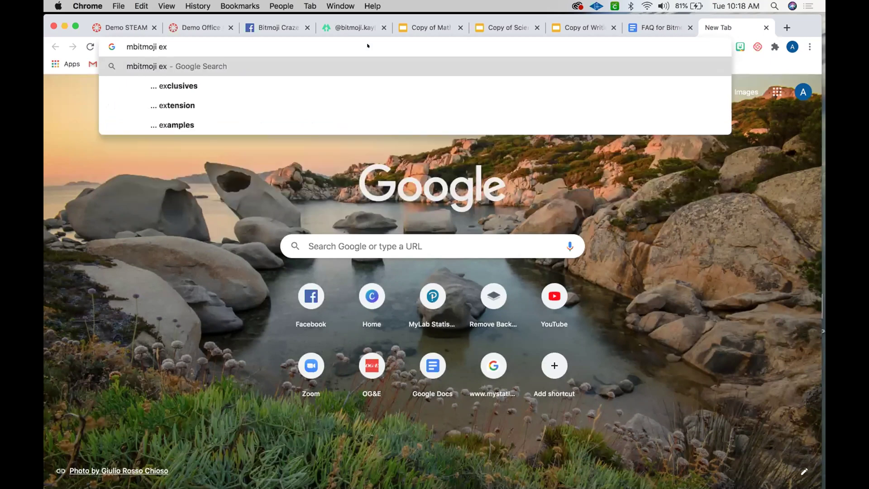
key("BackSpace")
key("BackSpace")
key("BackSpace")
key("BackSpace")
key("BackSpace")
key("BackSpace")
key("BackSpace")
key("BackSpace")
key("BackSpace")
key("BackSpace")
key("BackSpace")
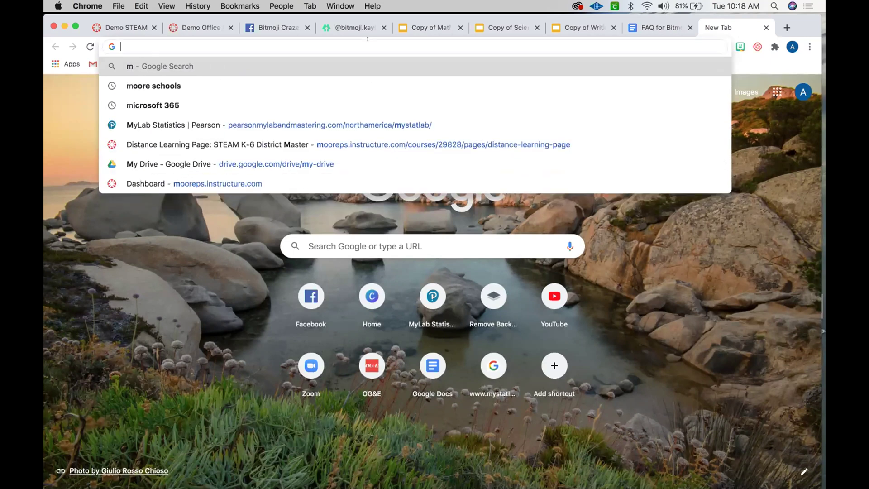
Search the web for "bitmoji chrome extension" and open the Bitmoji extension's page in the Chrome Web Store.
type("bitmo")
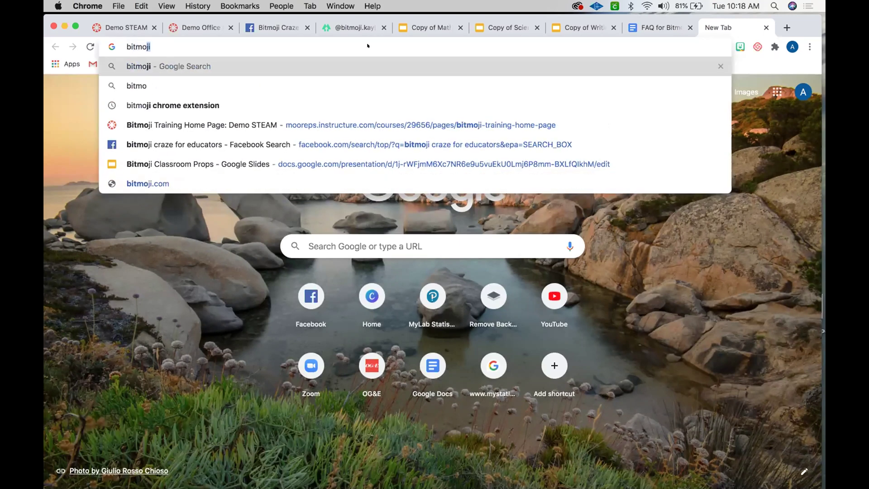
type("ji chrome extension")
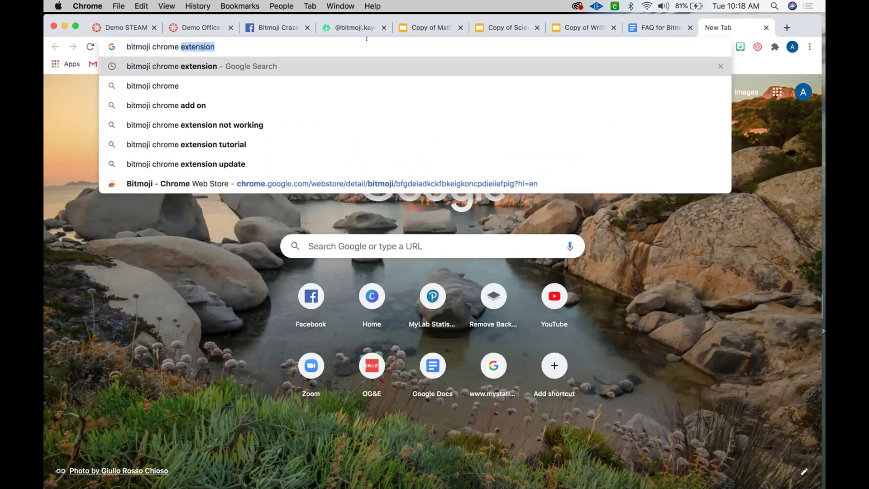
key("Return")
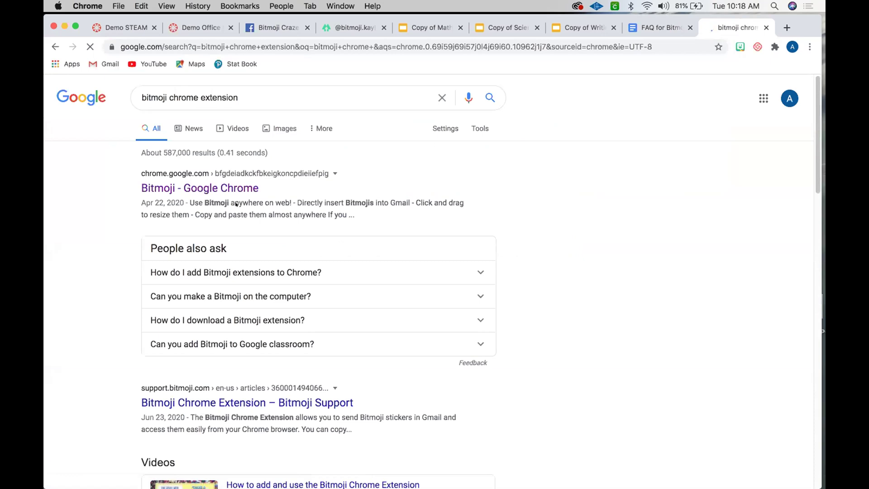
left_click(229, 181)
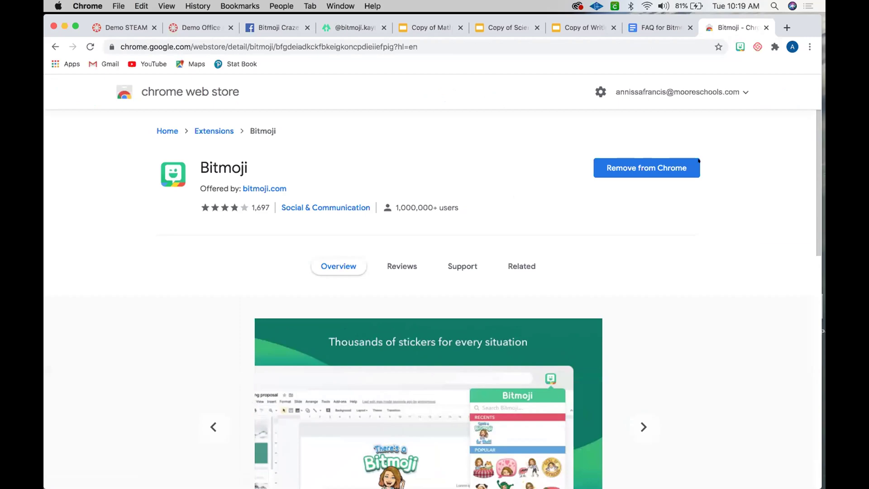
left_click(683, 164)
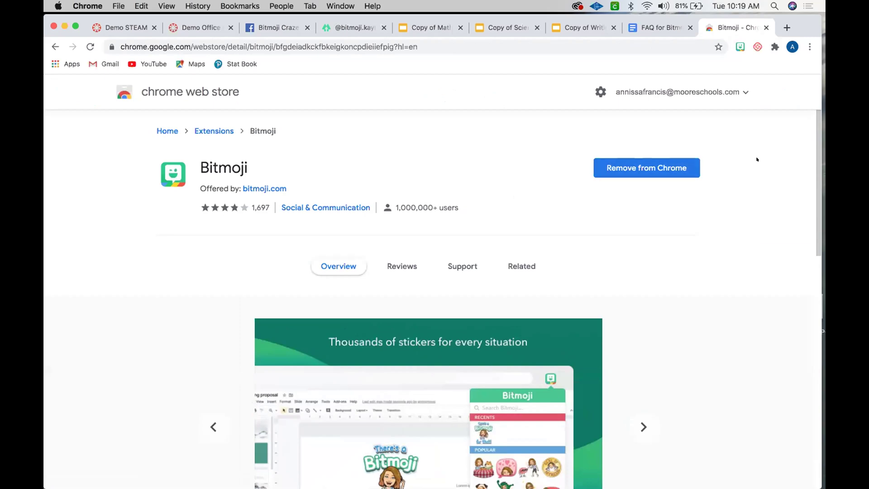
Open the Bitmoji browser extension, look through its recent and popular stickers, and close it.
left_click(740, 47)
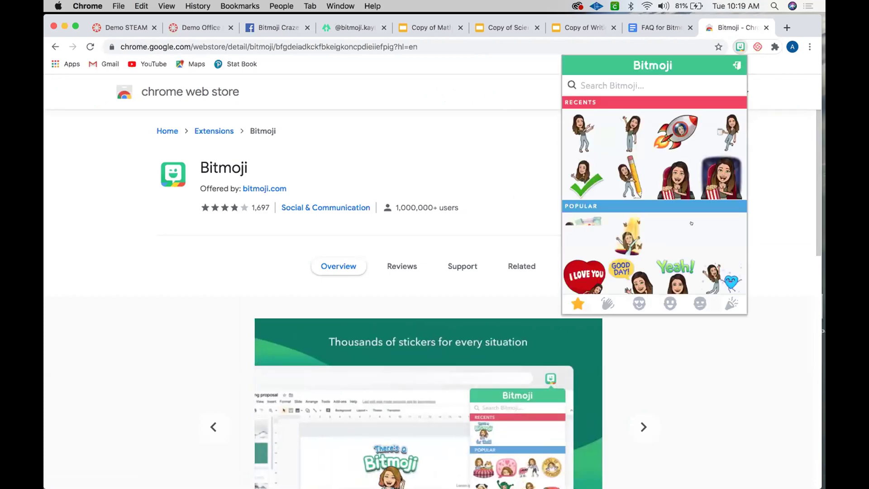
scroll(691, 223, "down", 2)
scroll(691, 224, "down", 5)
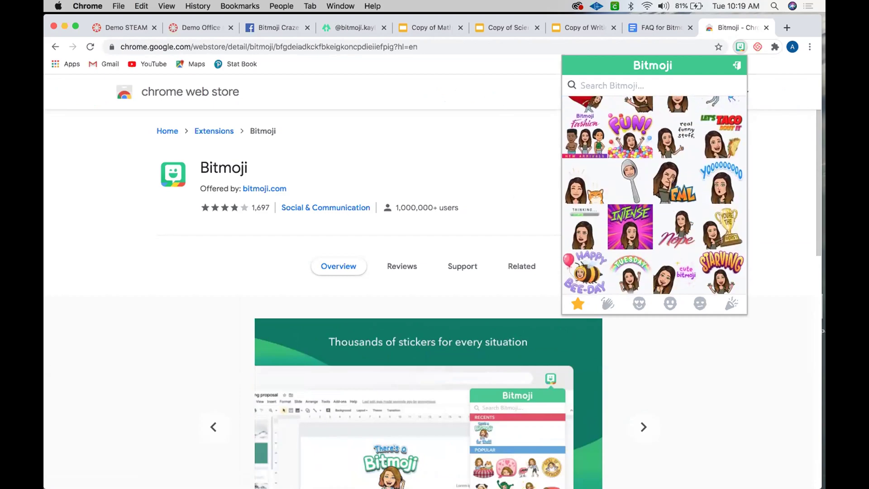
scroll(691, 223, "up", 4)
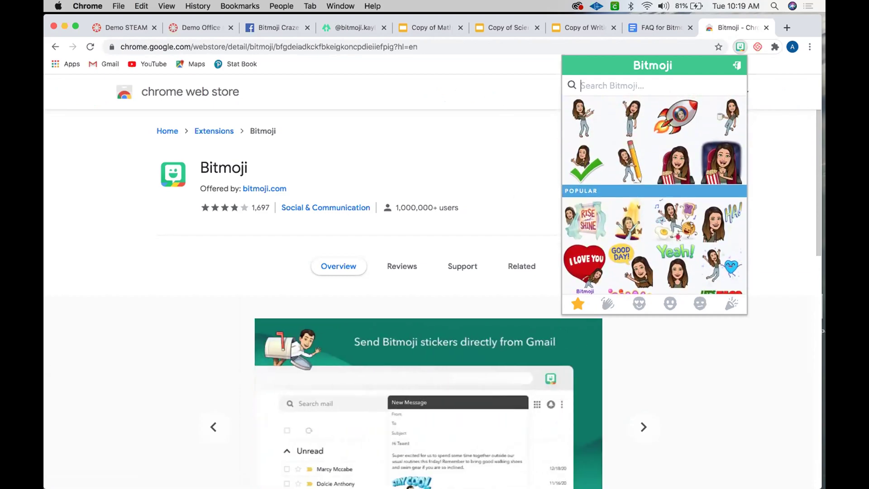
scroll(691, 223, "up", 1)
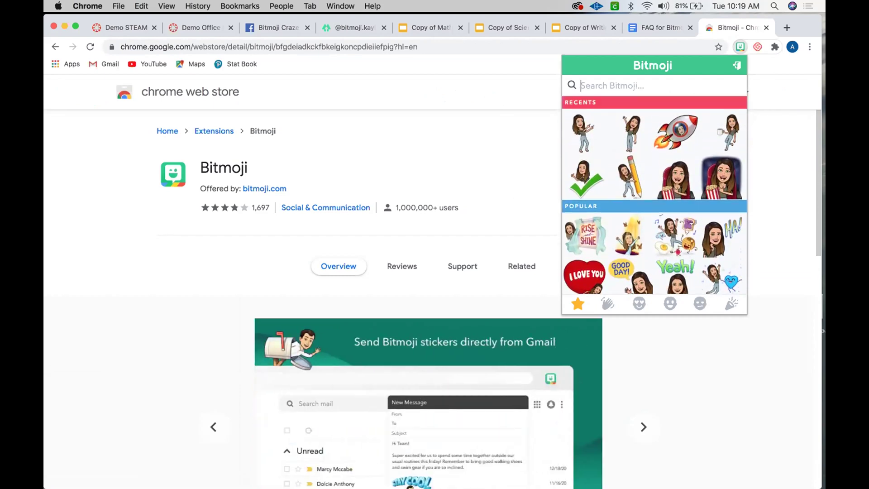
left_click(767, 117)
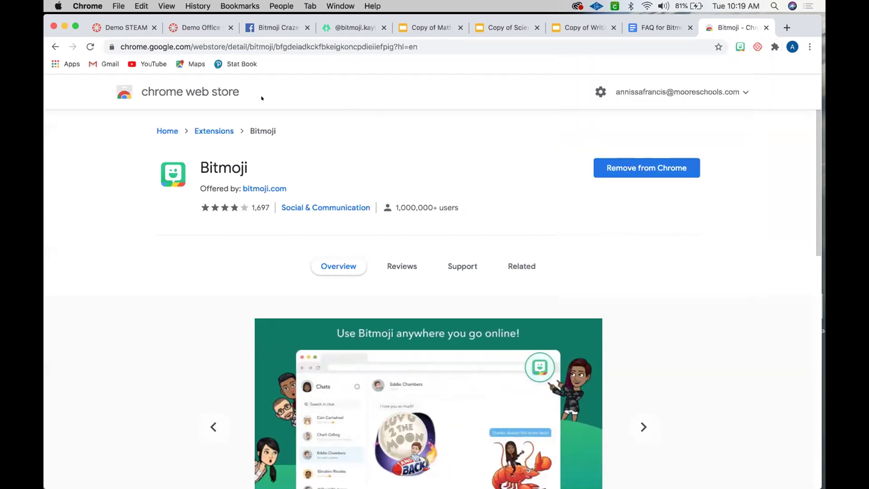
View the Demo STEAM course home page and the Demo Office Page as Bitmoji scene examples.
left_click(134, 28)
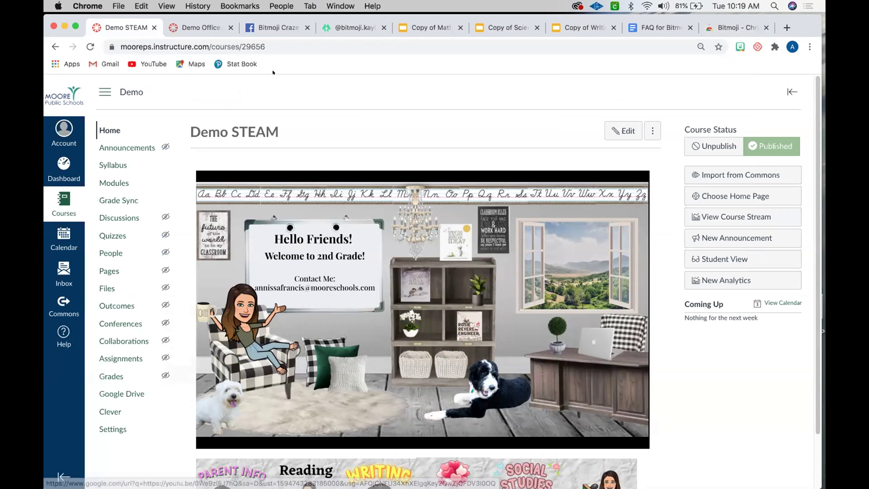
left_click(204, 27)
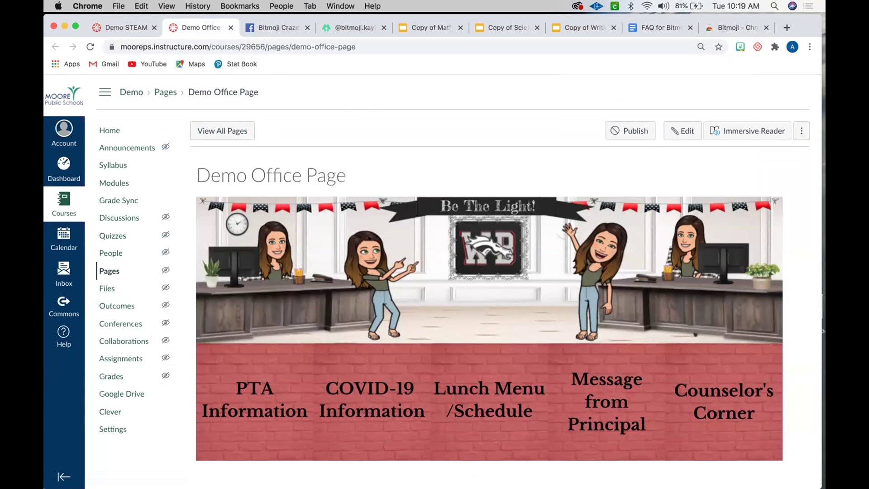
Open Google Slides in a new browser tab and create a blank presentation.
left_click(787, 28)
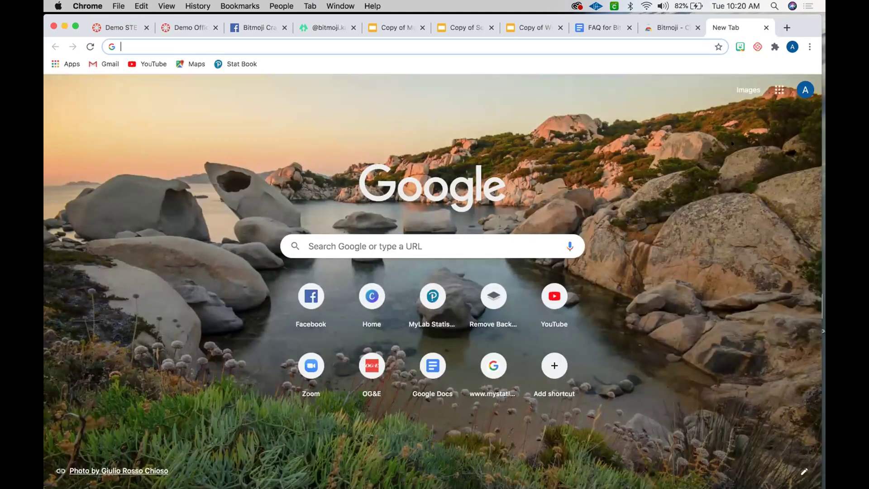
left_click(805, 90)
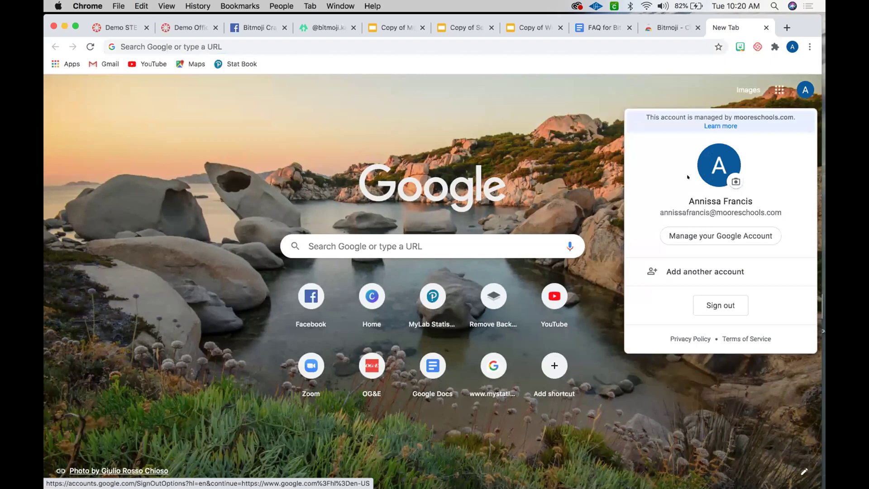
left_click(594, 158)
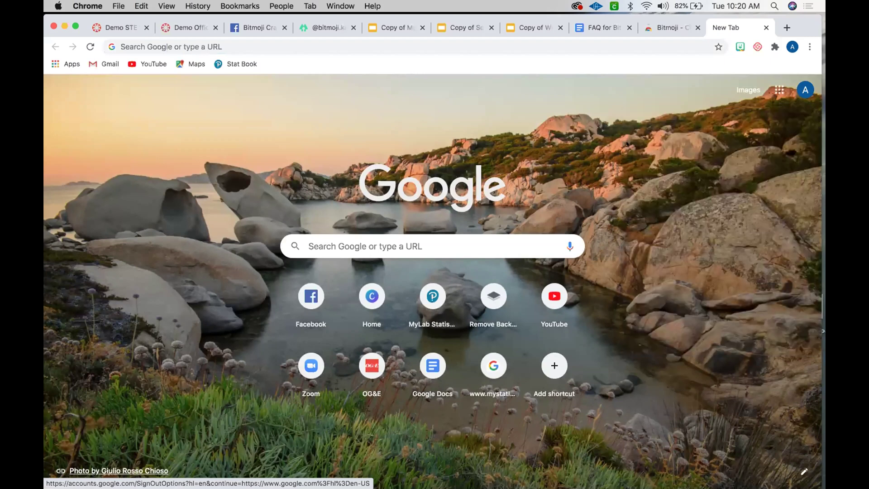
left_click(771, 85)
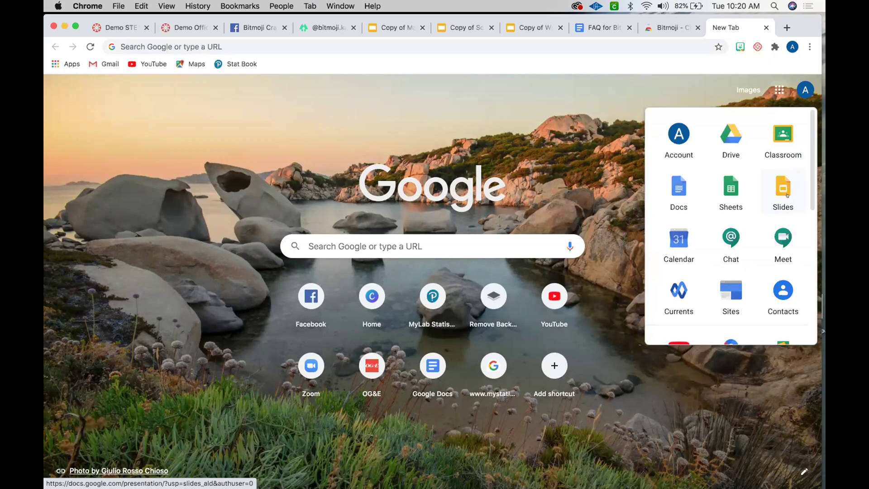
left_click(787, 196)
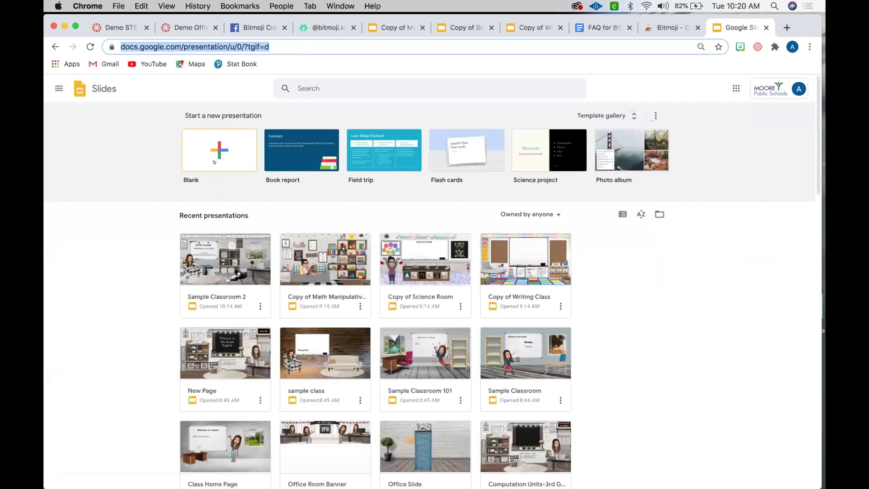
left_click(214, 159)
left_click(212, 152)
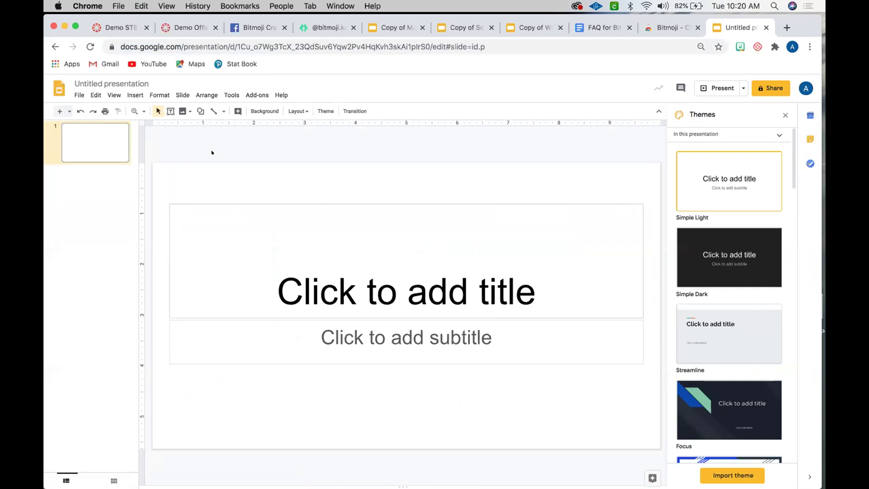
Rename the presentation as Bitmoji Classroom Sample.
left_click(136, 84)
key("BackSpace")
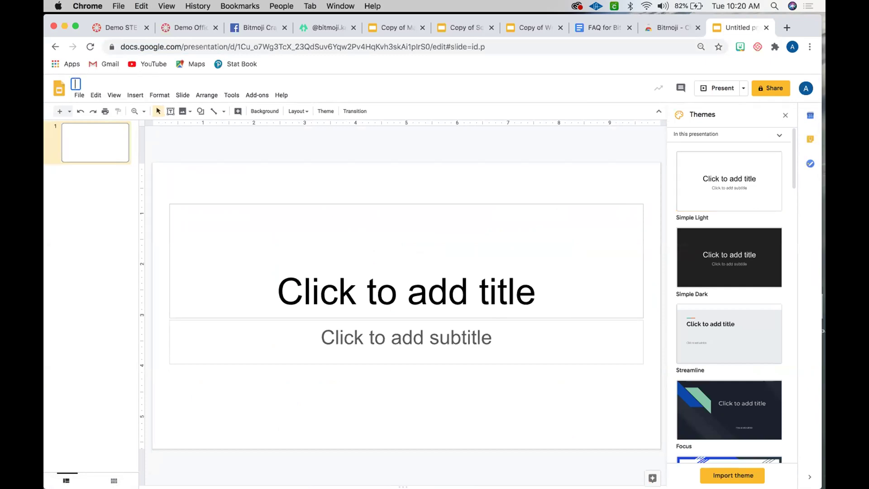
type("Bitmoji Classroom")
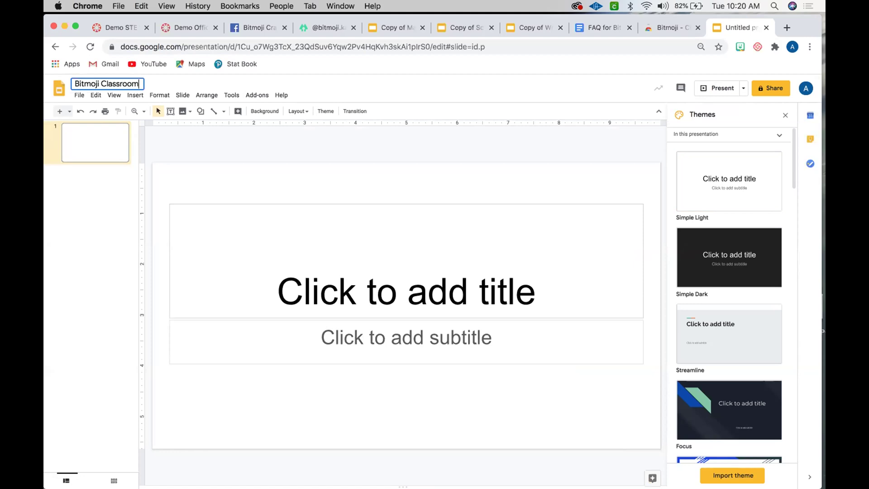
type(" Sample")
Close the Themes pane and delete the title and subtitle placeholders from the first slide.
left_click(786, 115)
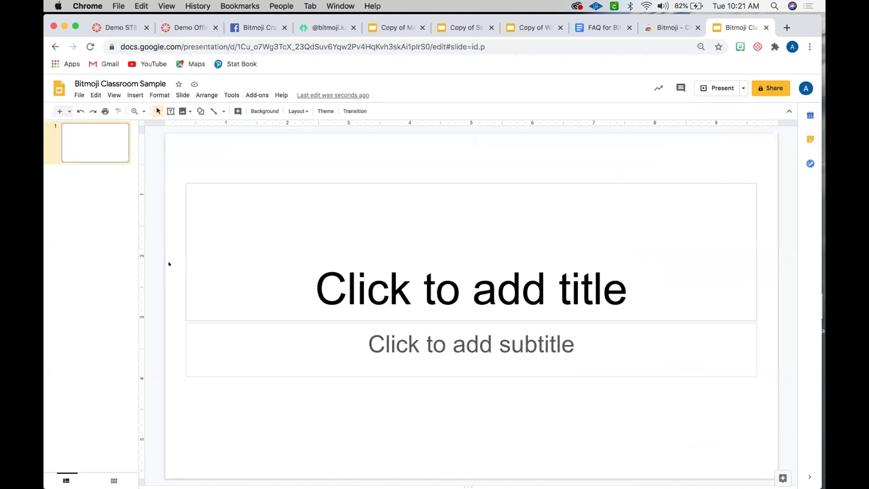
left_click_drag(175, 267, 244, 361)
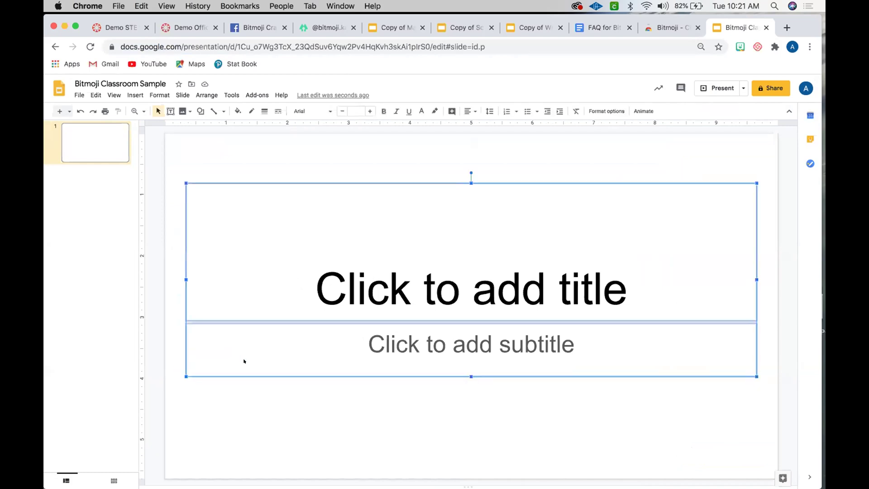
key("BackSpace")
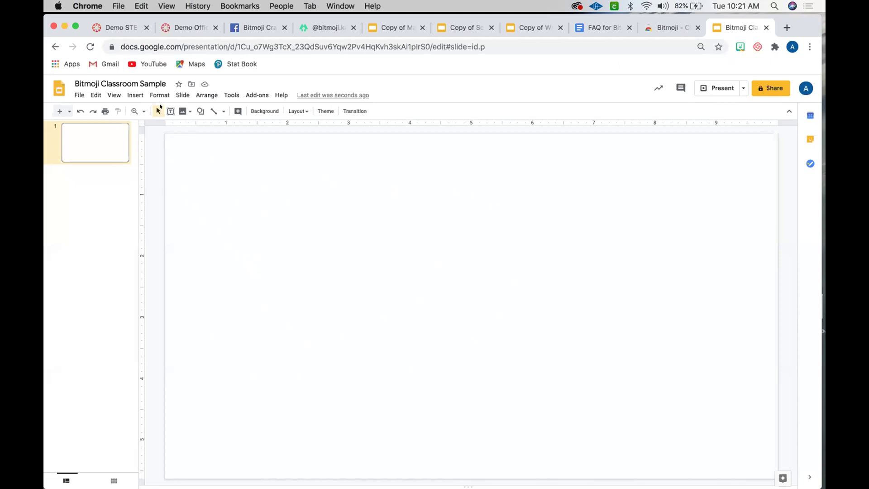
left_click(77, 94)
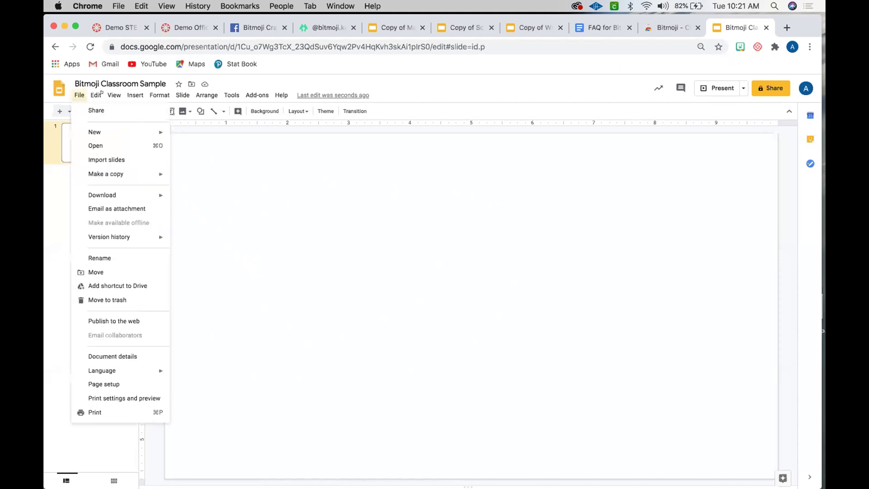
mouse_move(150, 99)
left_click(256, 144)
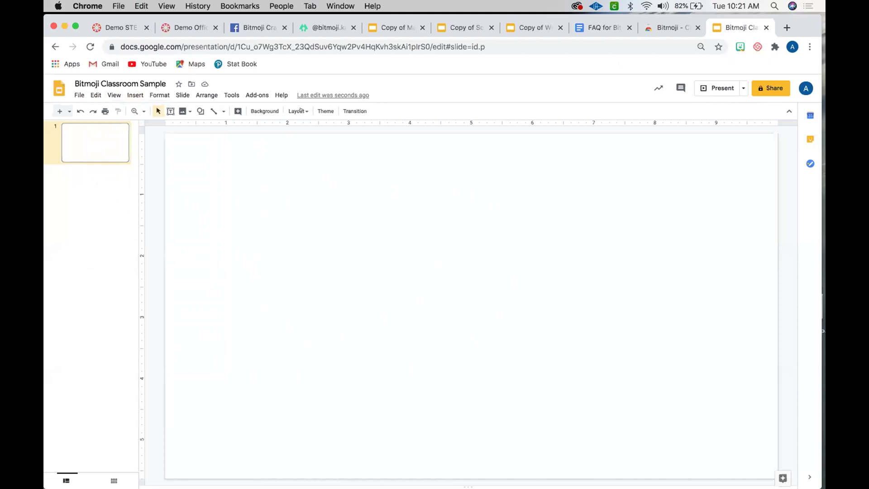
left_click(298, 111)
left_click(299, 109)
left_click(160, 94)
mouse_move(128, 92)
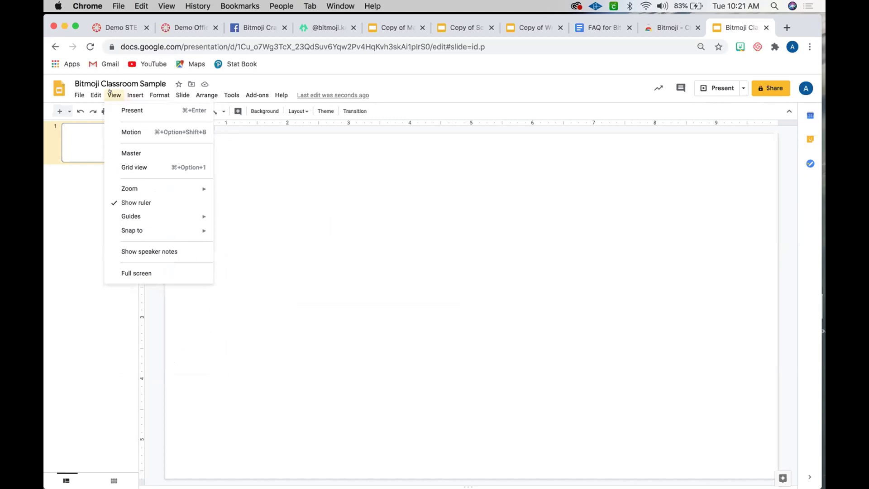
mouse_move(183, 94)
mouse_move(275, 92)
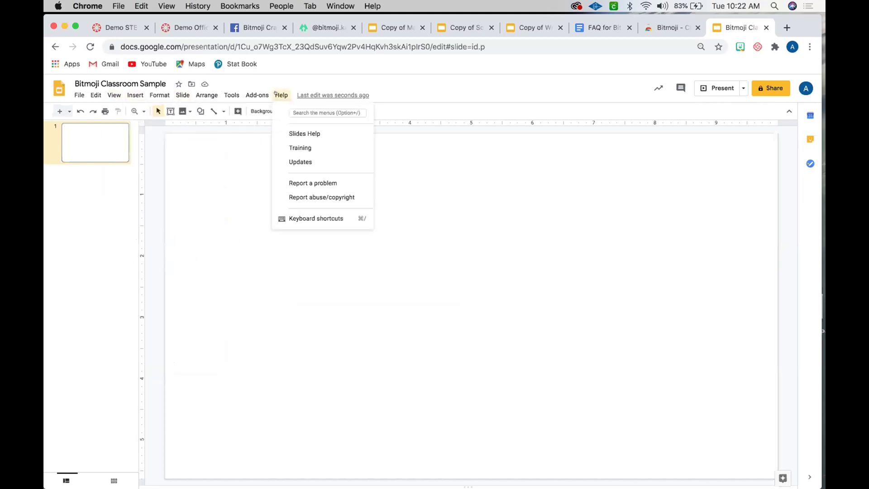
right_click(210, 161)
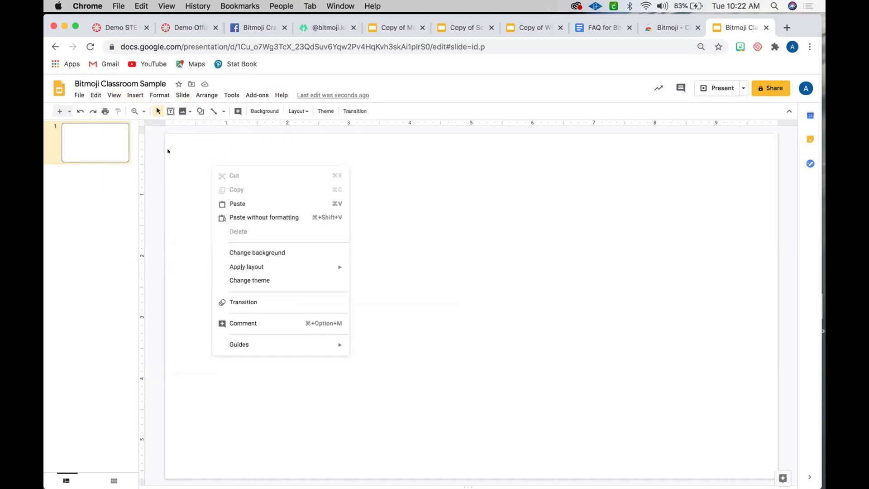
left_click(151, 151)
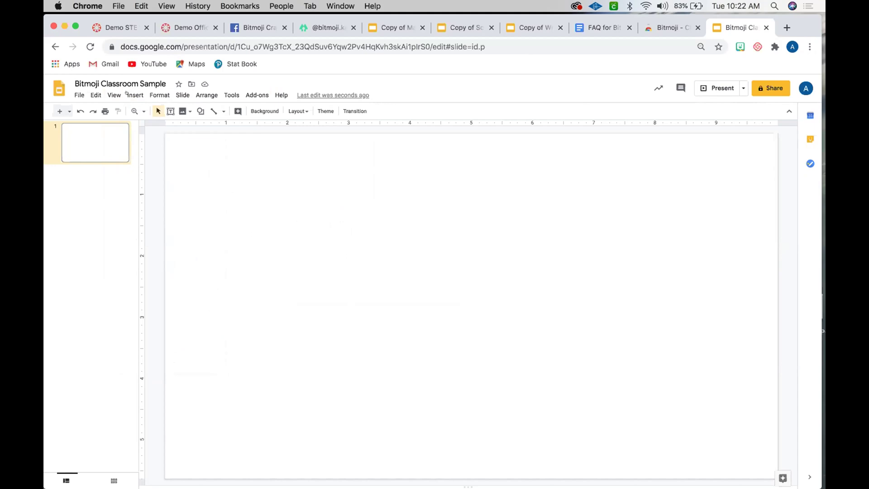
Search the web from within the presentation for images of "wall floor".
left_click(126, 95)
mouse_move(191, 110)
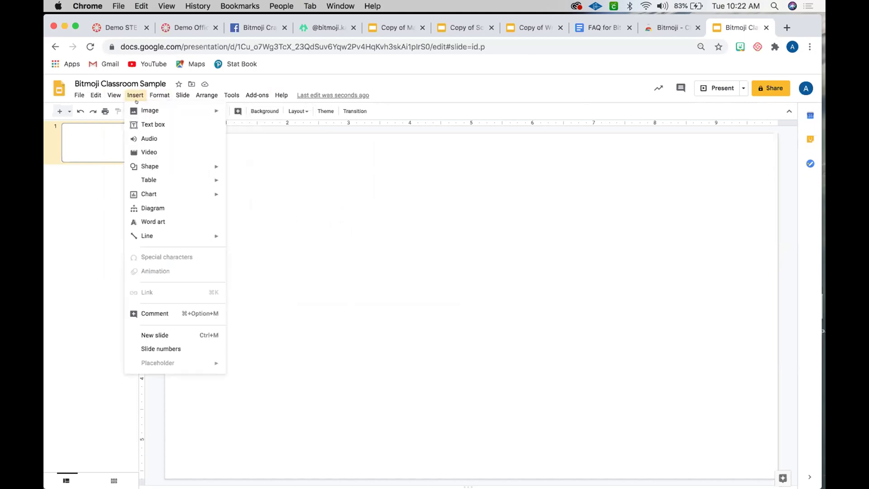
mouse_move(149, 111)
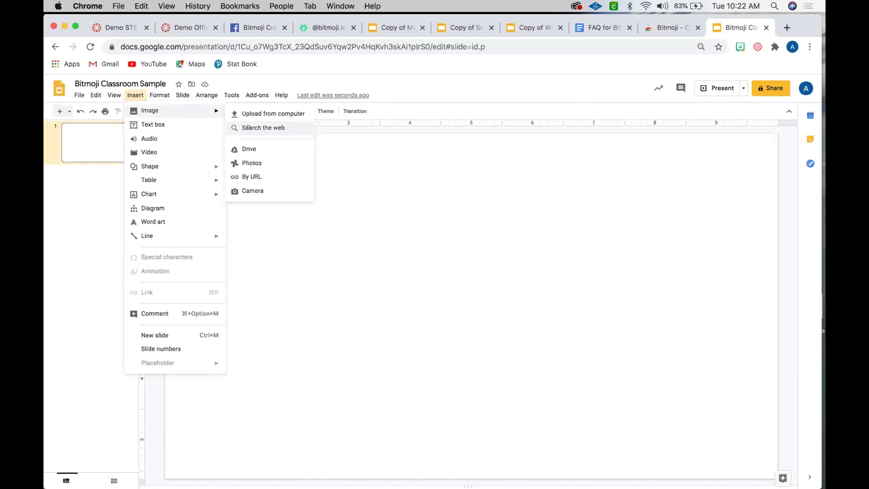
left_click(248, 127)
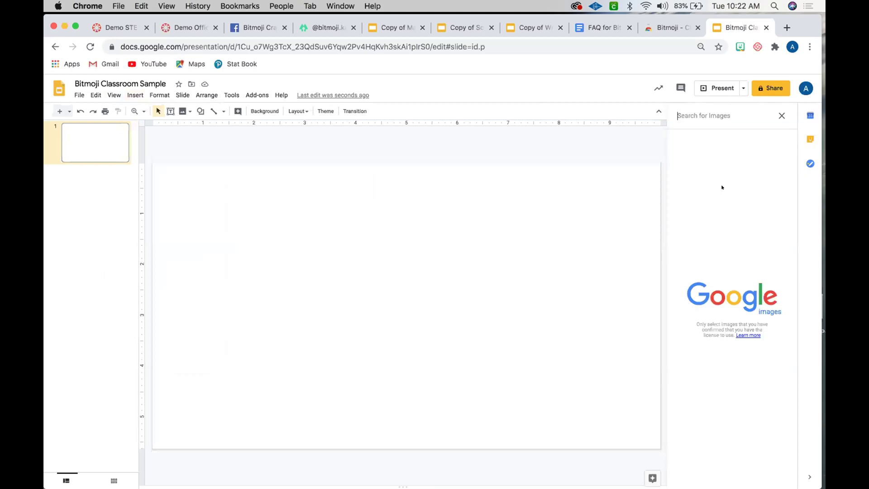
type("wall floor")
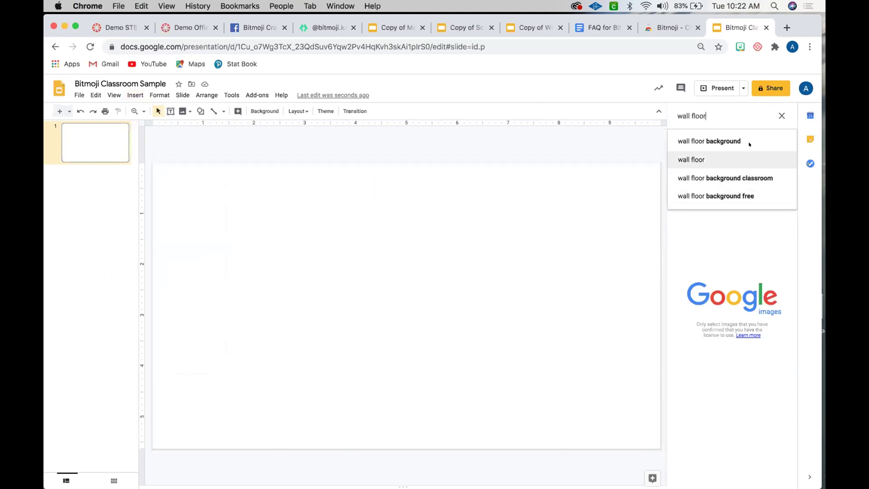
left_click(743, 154)
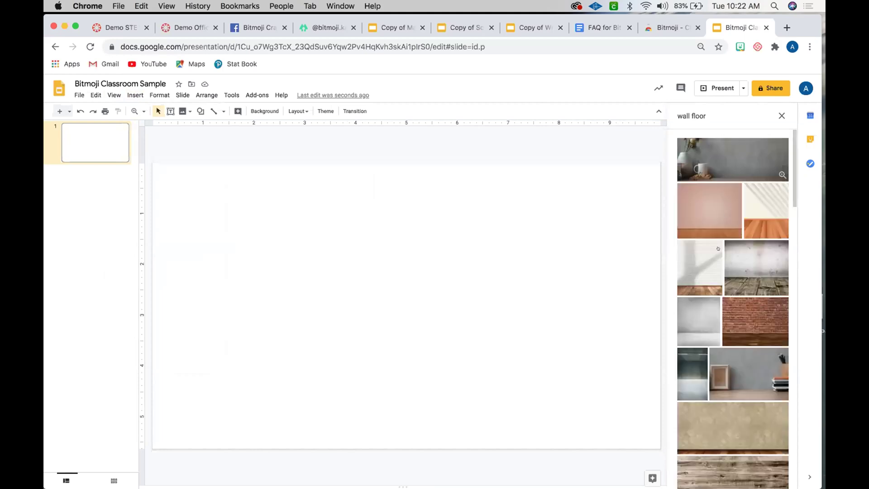
Insert the image of a red brick wall with a dark wooden floor from the search results onto the slide.
scroll(718, 249, "down", 3)
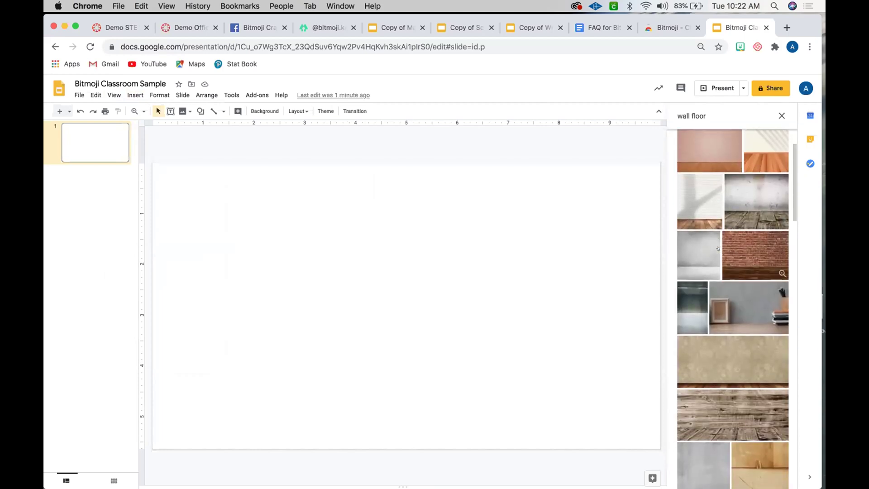
scroll(718, 248, "down", 5)
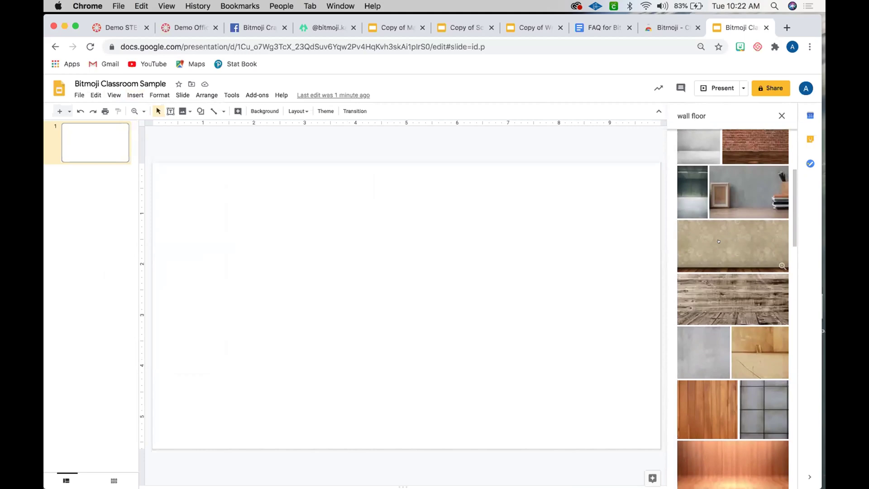
scroll(719, 241, "down", 4)
scroll(718, 241, "up", 7)
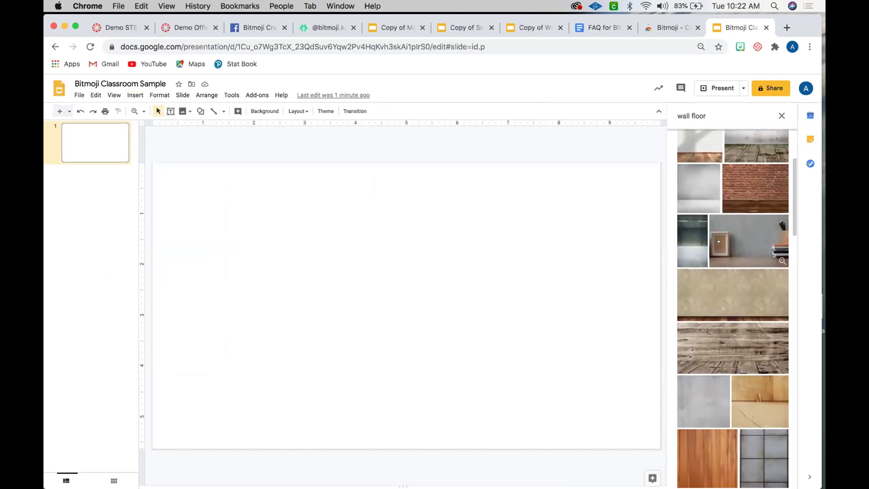
scroll(719, 241, "up", 2)
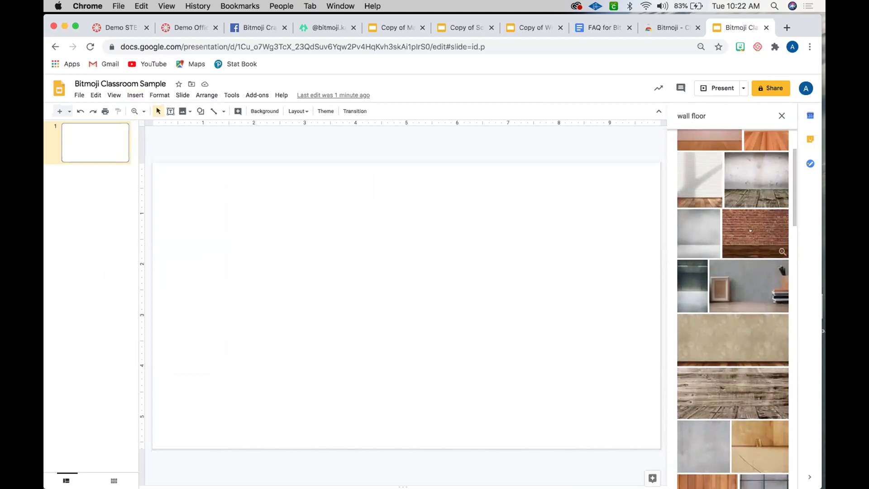
left_click(750, 231)
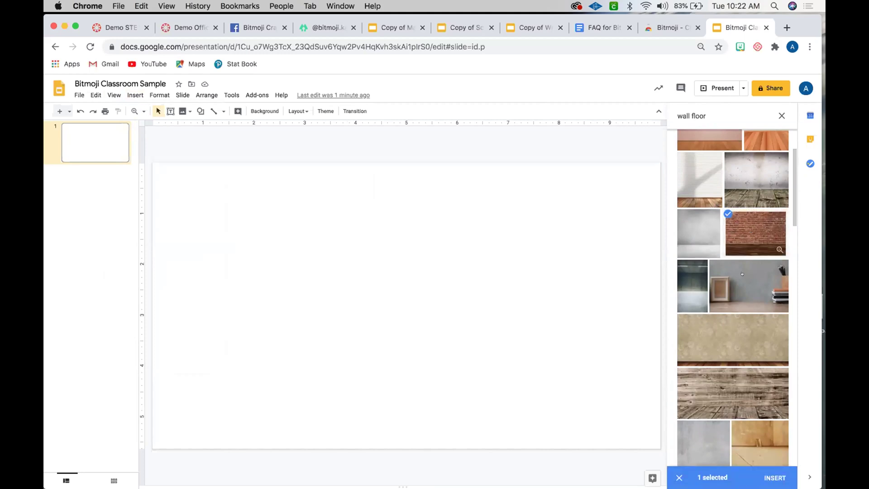
left_click(770, 476)
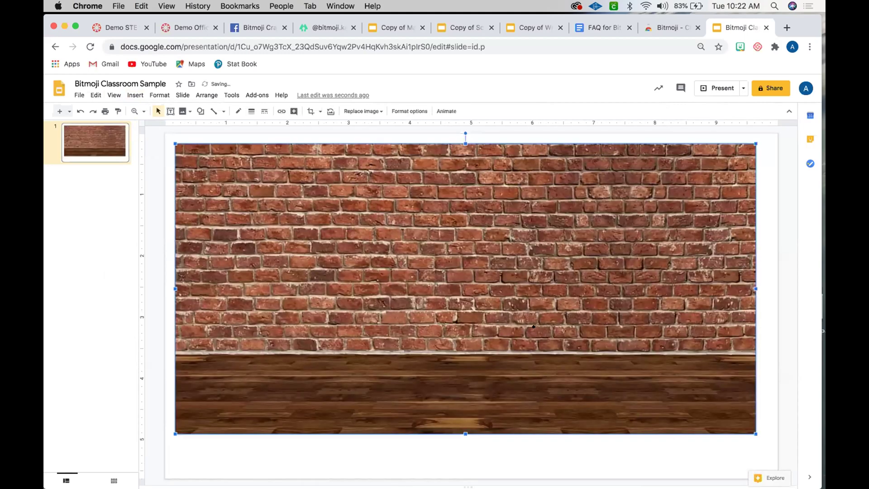
Align the brick wall image with the slide's upper-left corner and stretch it to cover the whole slide, then deselect it.
left_click_drag(534, 327, 524, 318)
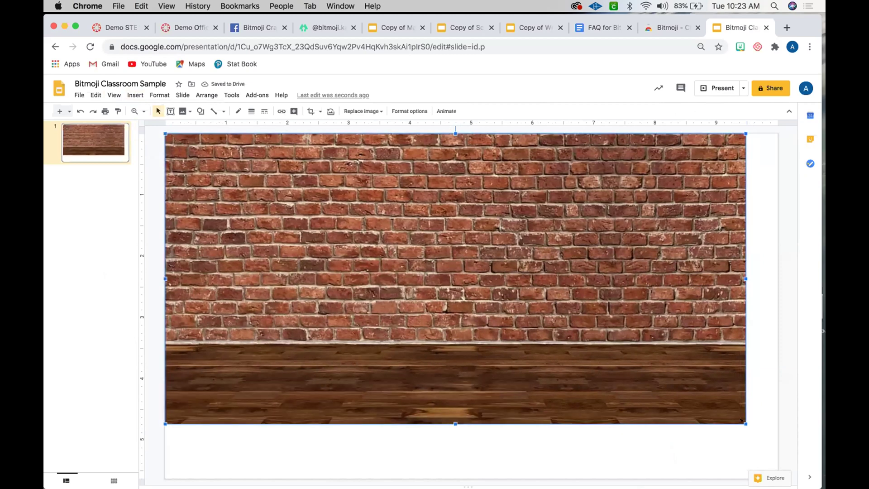
left_click_drag(770, 431, 776, 438)
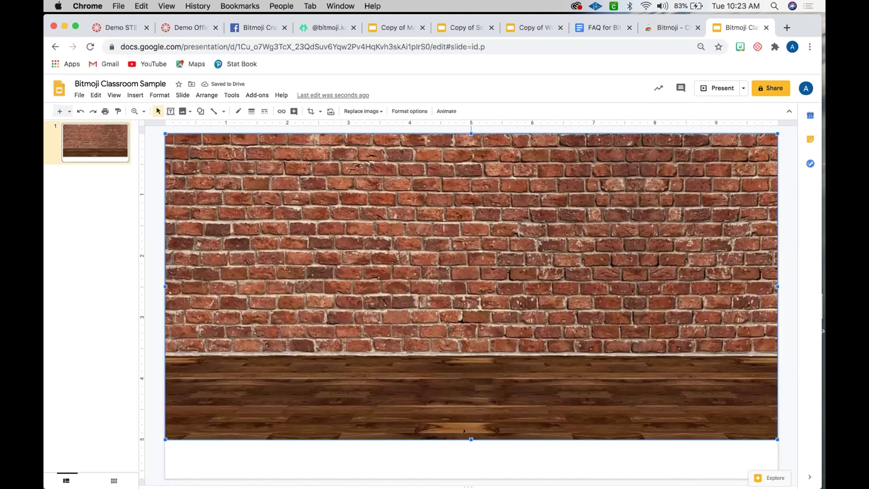
left_click_drag(464, 447, 465, 472)
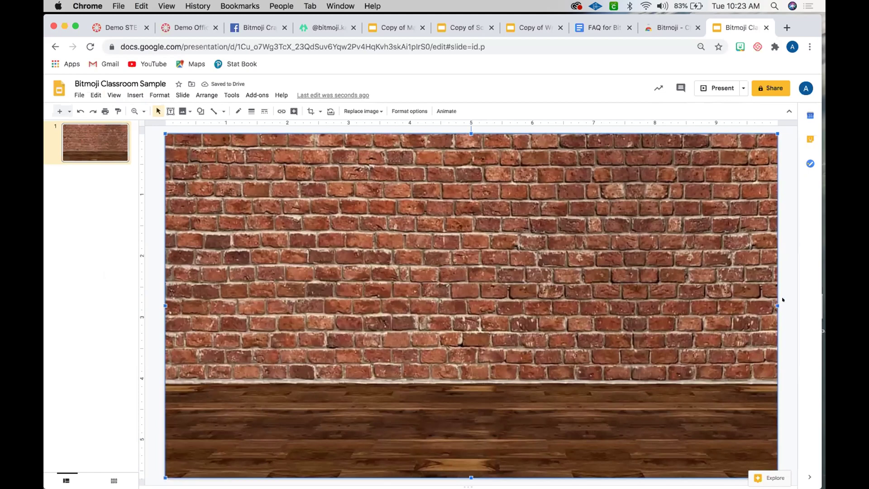
left_click(783, 299)
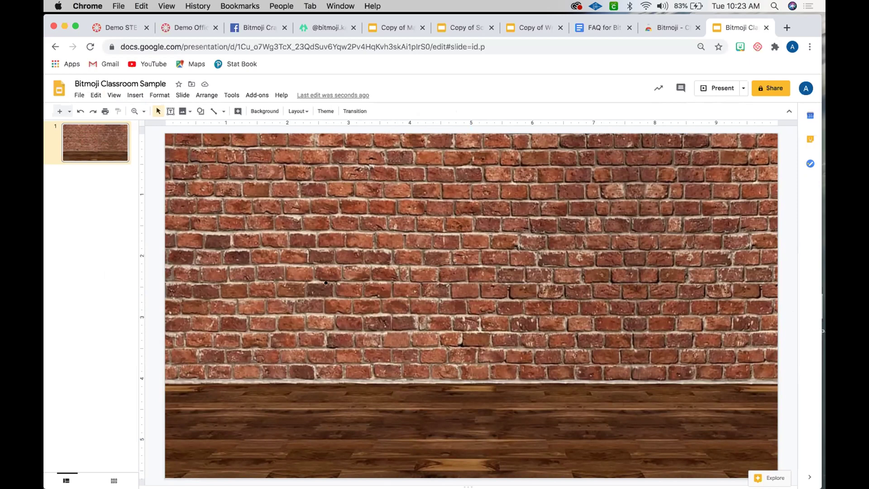
Search the web for images of "transparent desk" to add to the slide.
left_click(135, 94)
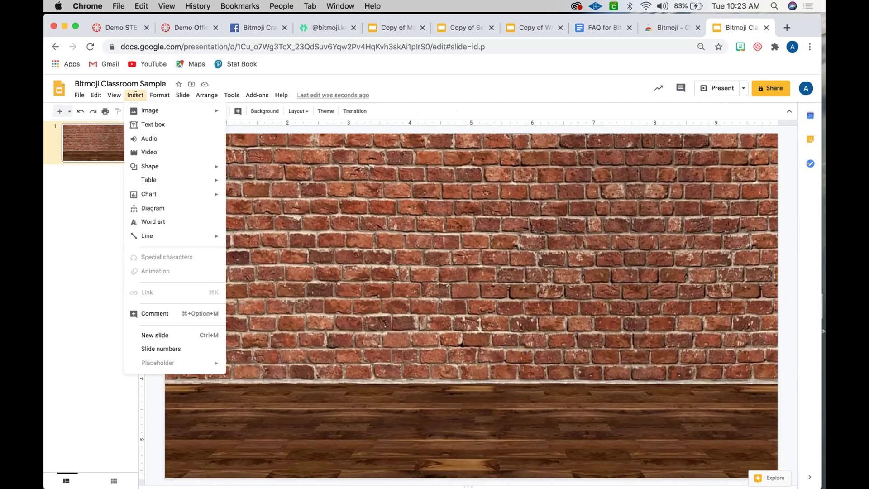
mouse_move(152, 109)
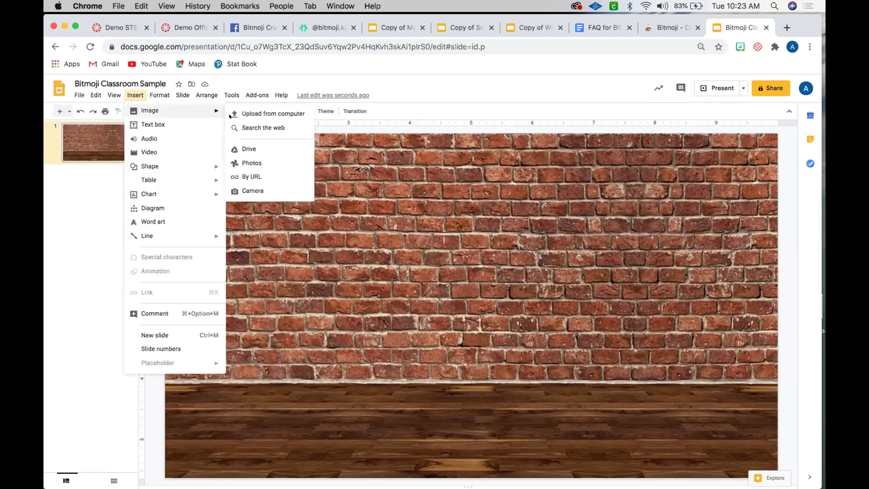
left_click(254, 127)
left_click(715, 109)
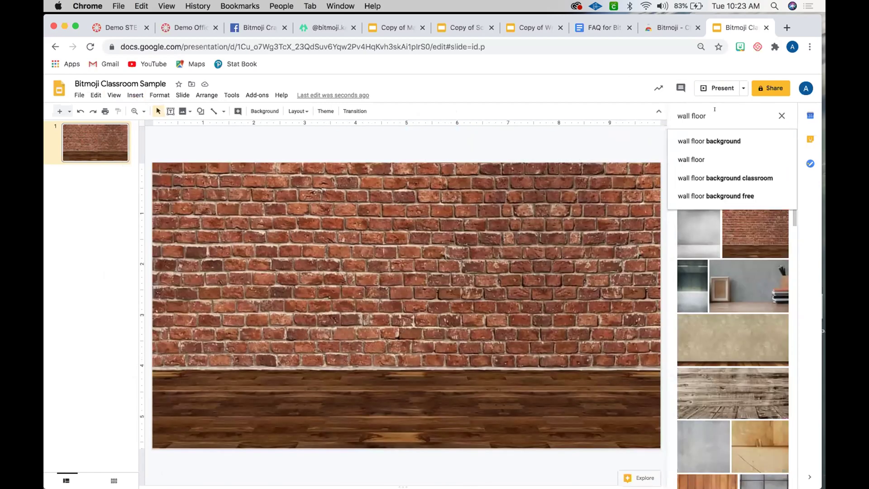
key("BackSpace")
key("BackSpace")
key("BackSpace")
key("BackSpace")
key("BackSpace")
key("BackSpace")
key("BackSpace")
key("BackSpace")
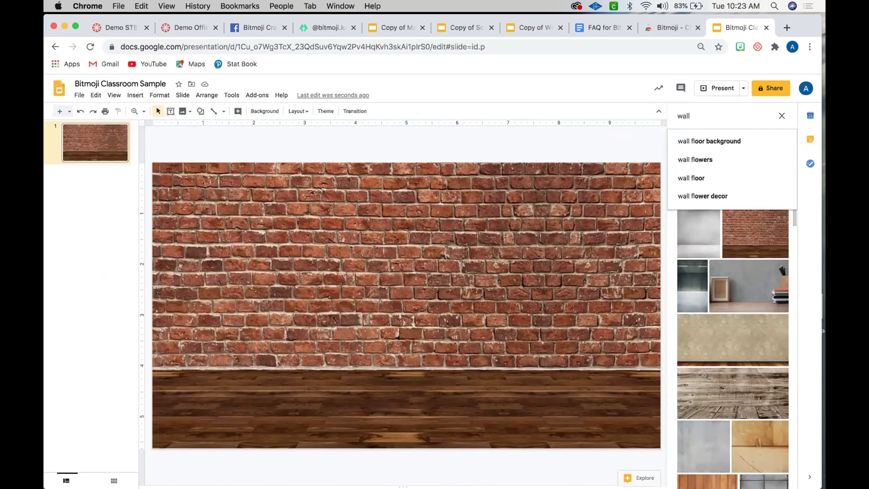
key("BackSpace")
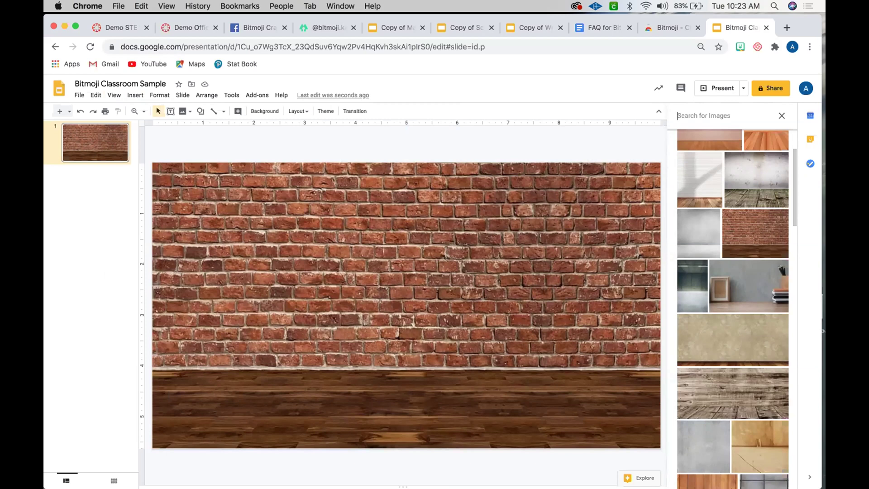
type("transp")
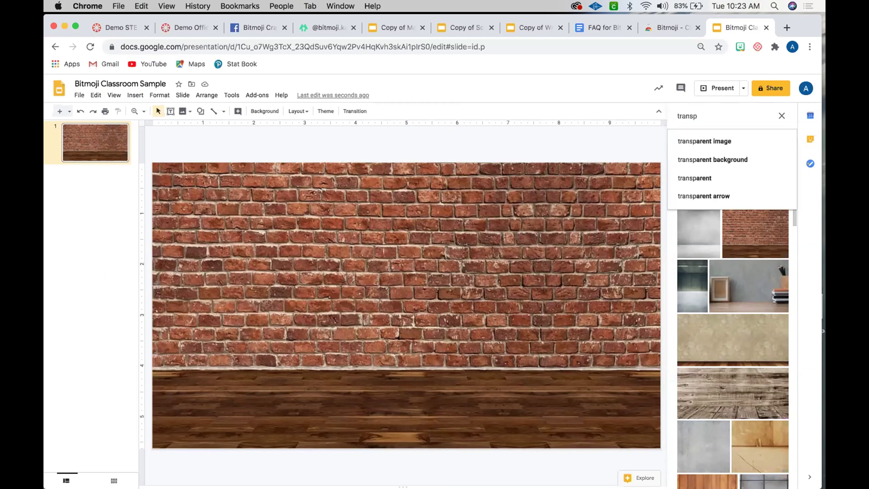
type("arent")
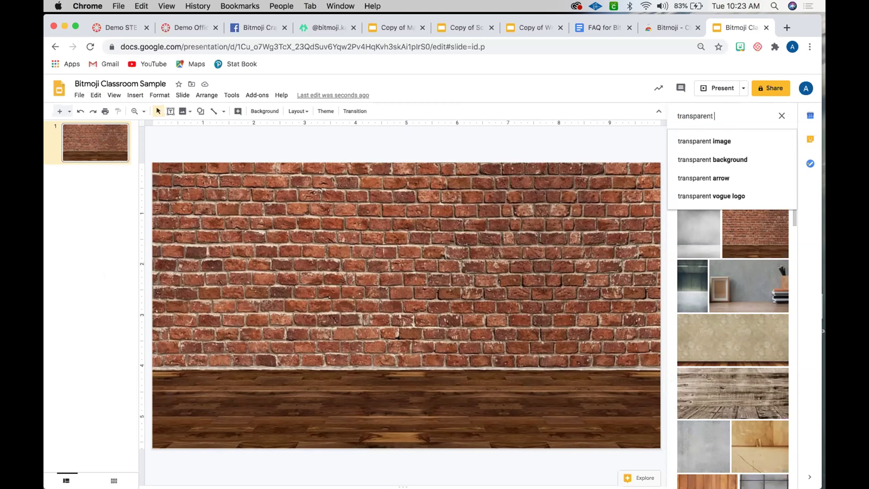
type(" desk")
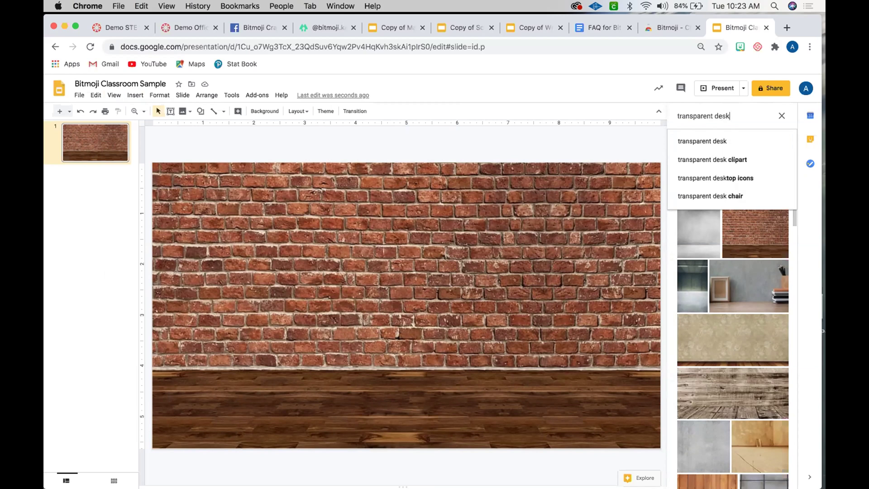
key("Return")
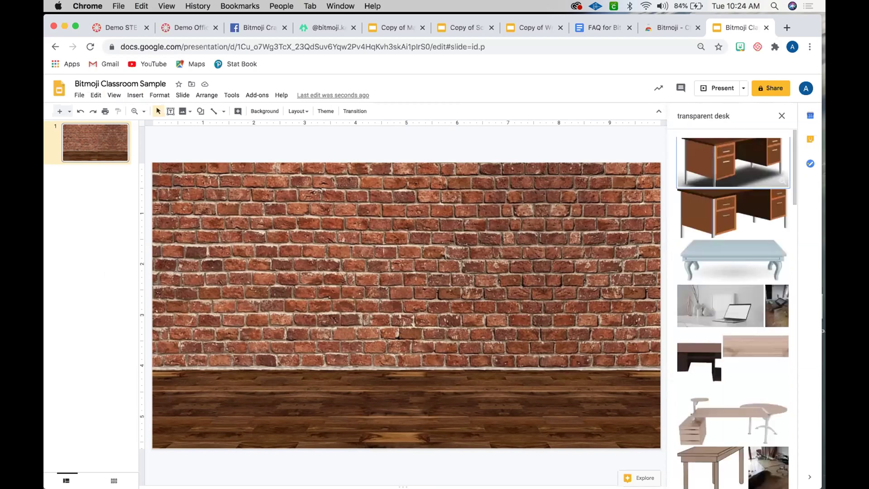
Insert the first brown desk image with a shadow and shrink it into the lower-left area of the slide.
scroll(736, 222, "down", 5)
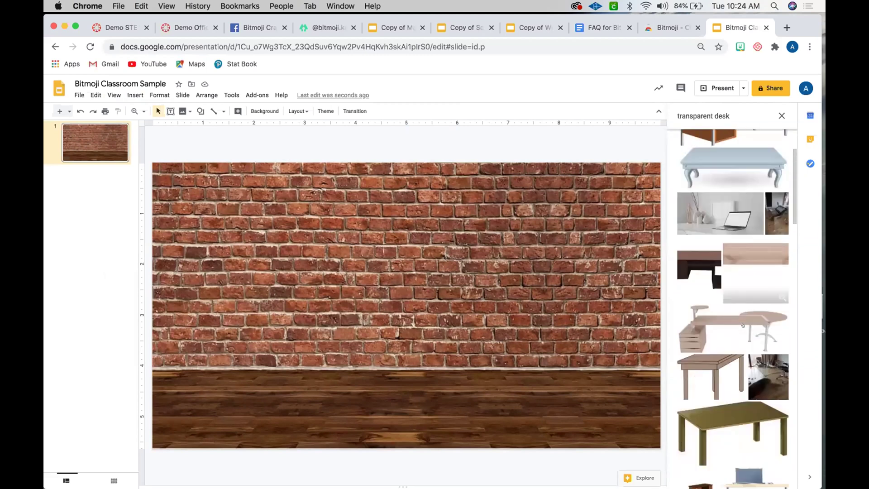
scroll(743, 325, "down", 5)
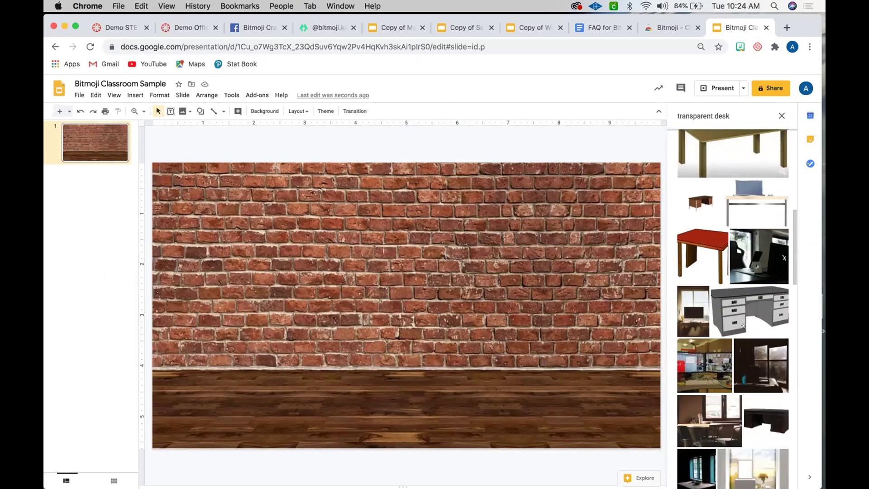
scroll(743, 325, "up", 10)
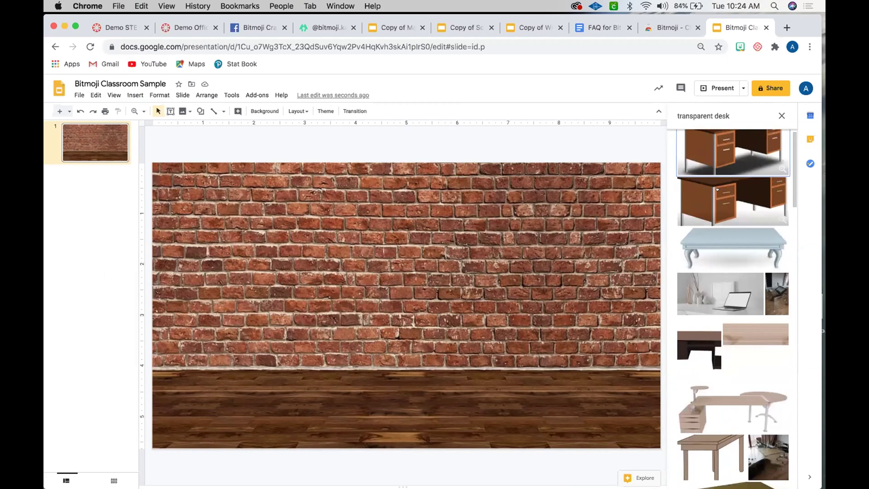
left_click(718, 151)
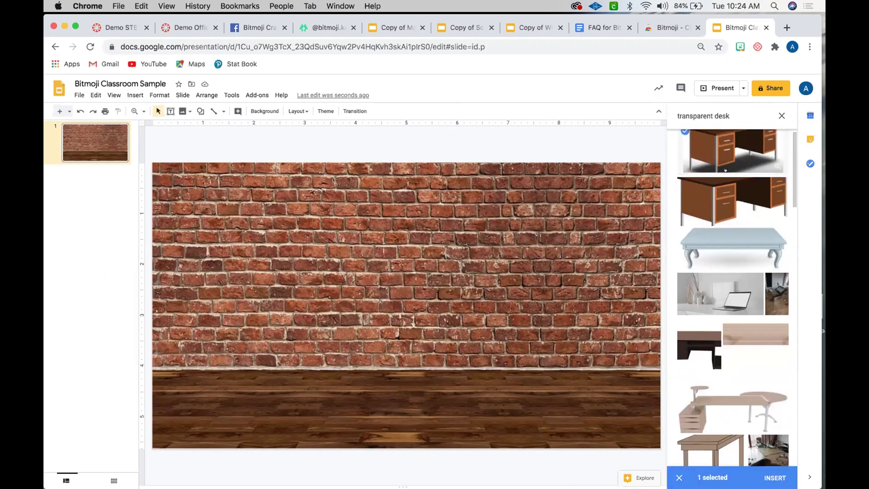
left_click(774, 478)
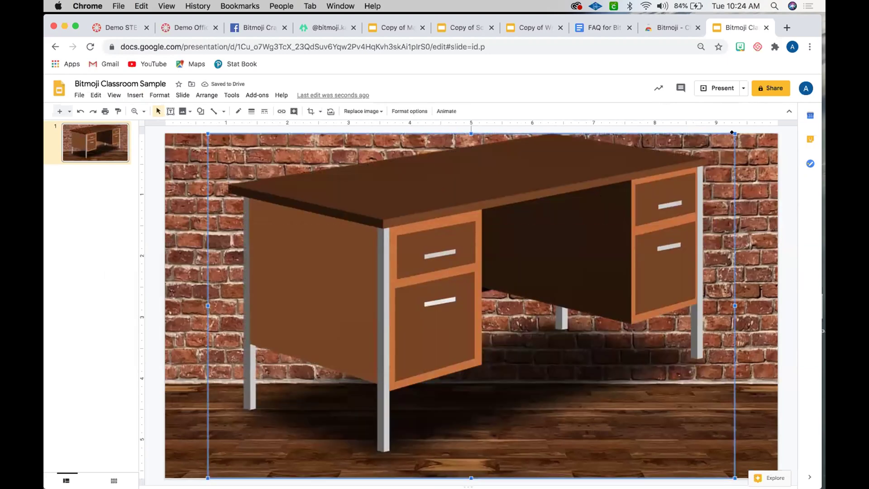
left_click_drag(724, 142, 376, 317)
key("Left")
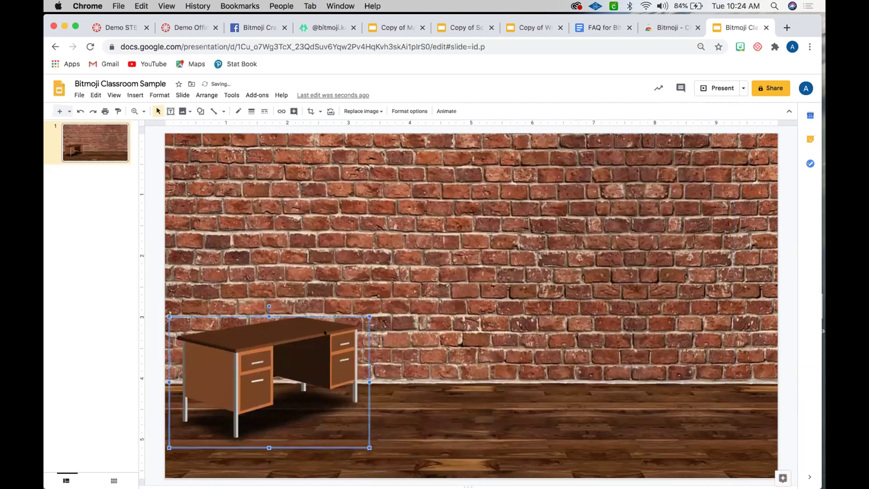
Search the web for images of "transparent chair" to add to the slide.
left_click(134, 95)
mouse_move(218, 110)
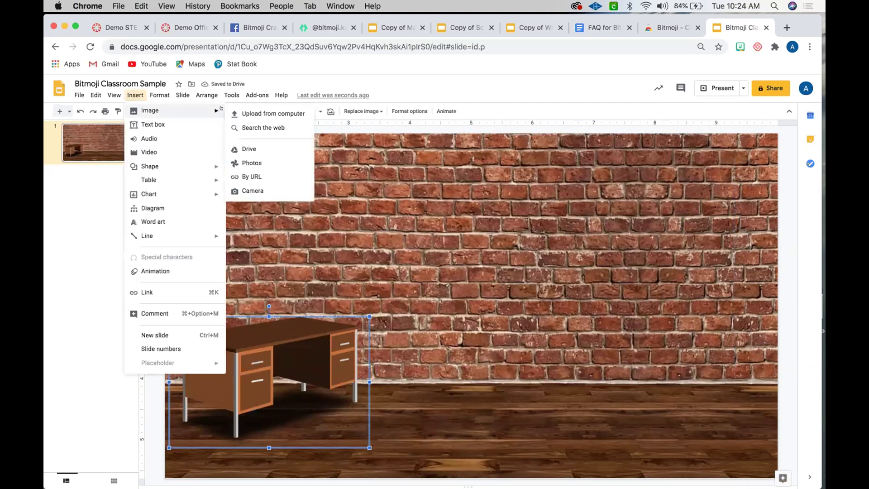
left_click(263, 128)
key("BackSpace")
key("BackSpace")
key("BackSpace")
key("BackSpace")
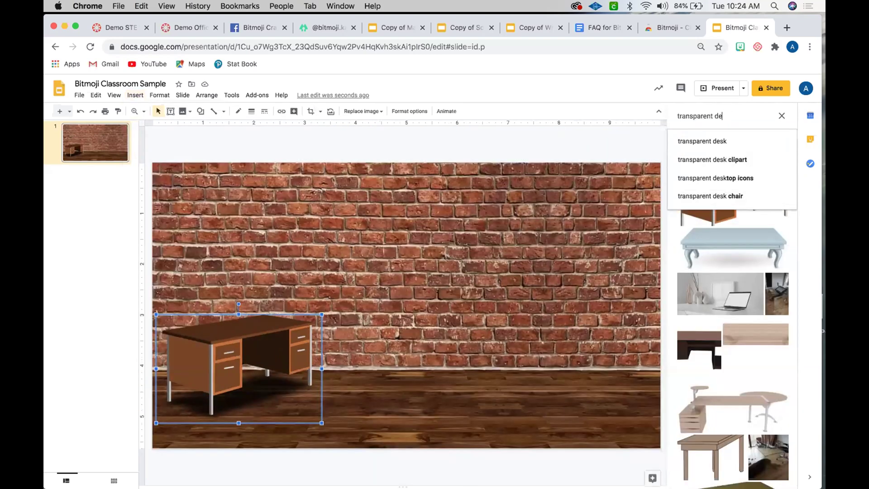
type("chair")
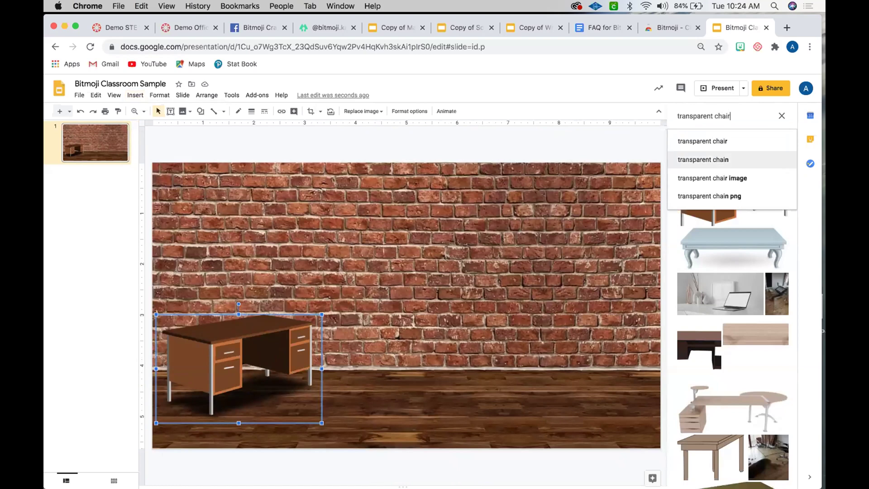
key("Return")
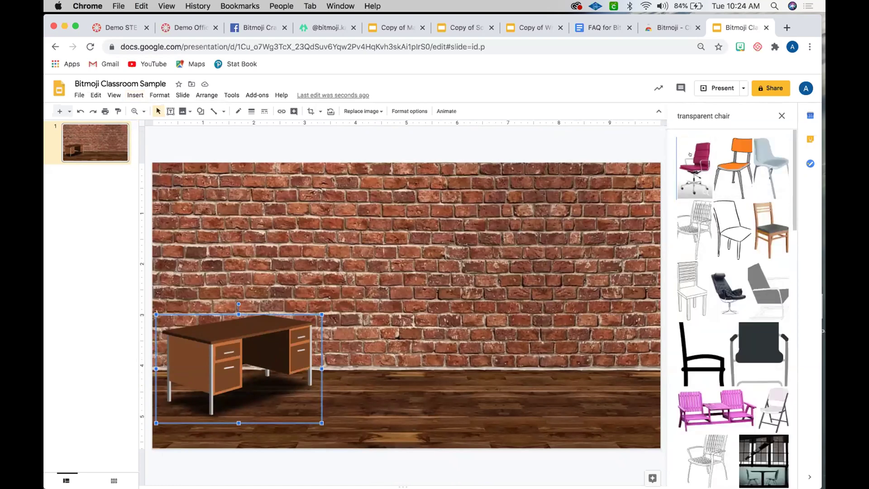
Insert the magenta office chair image from the search results and shrink it to desk scale.
left_click(694, 167)
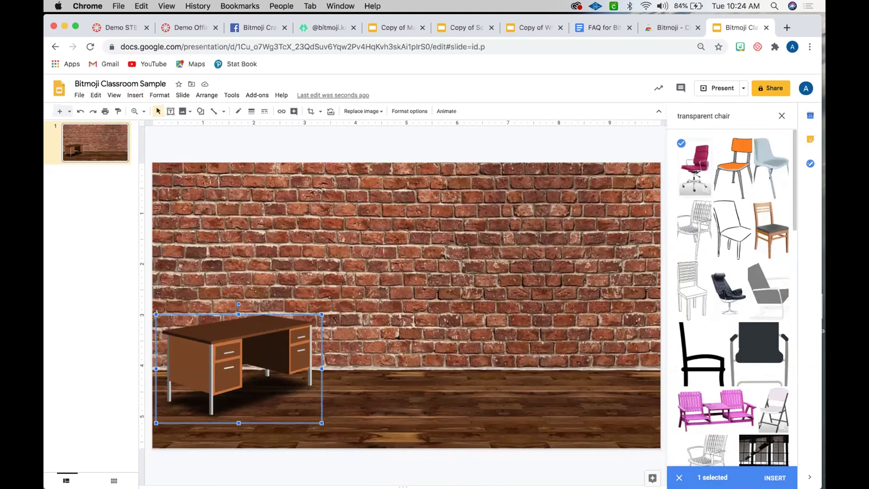
left_click(774, 478)
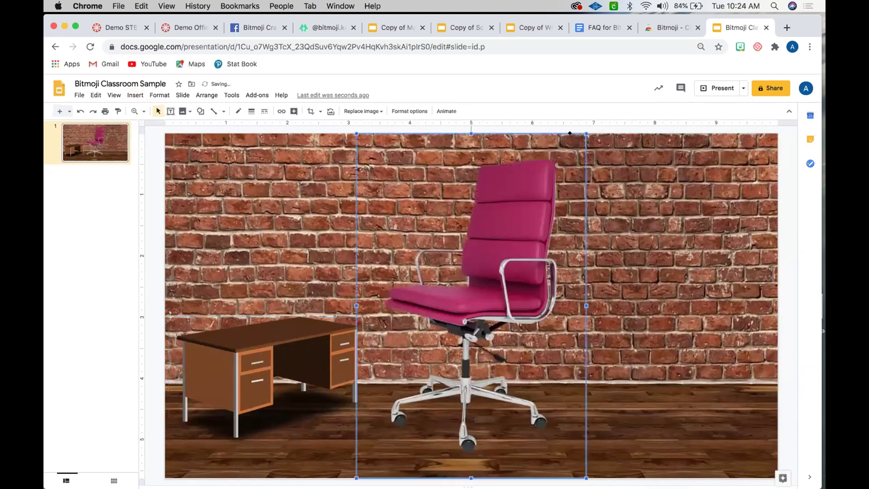
left_click_drag(509, 193, 446, 344)
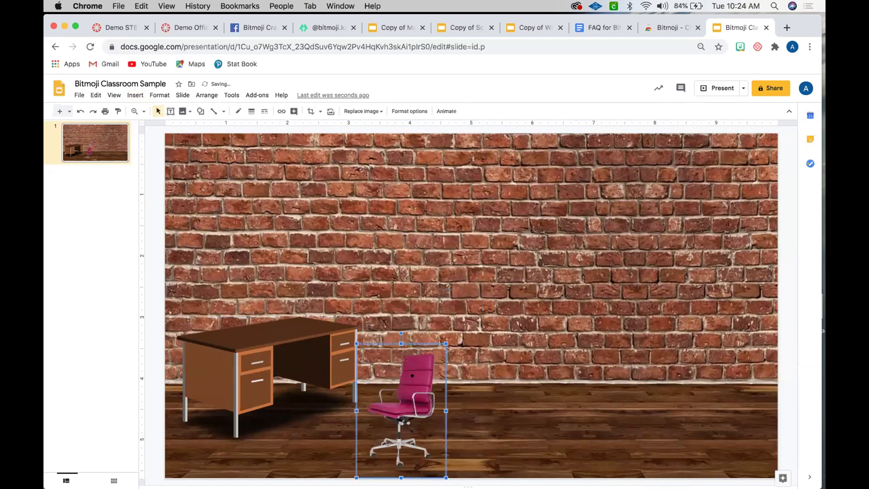
Make the desk slightly smaller and place the chair right beside its drawer end, against the wall.
left_click_drag(412, 375, 395, 333)
left_click(350, 333)
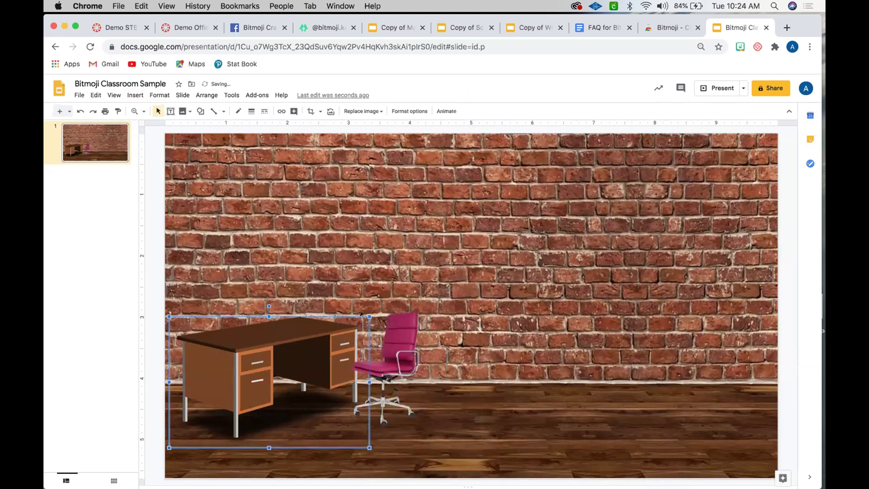
mouse_move(335, 325)
left_mouse_down()
mouse_move(338, 334)
mouse_move(357, 327)
mouse_move(348, 321)
left_mouse_up()
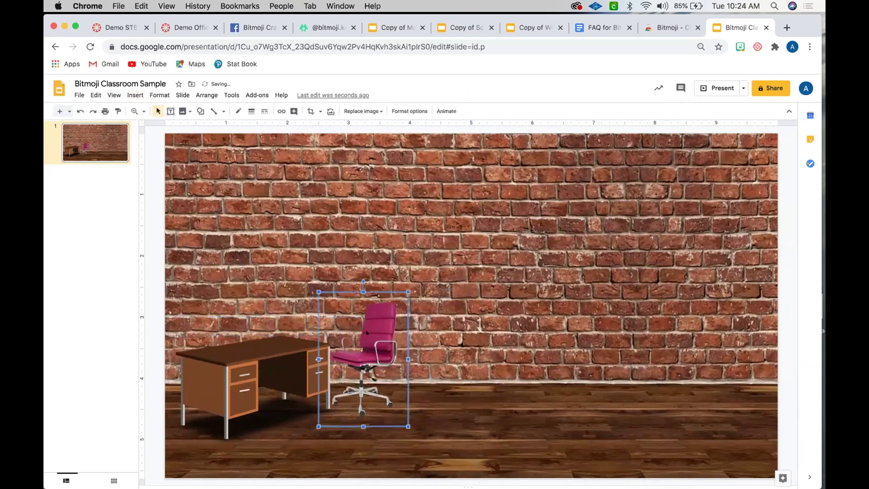
Search the web for images of "transparent whiteboard" to add to the slide.
left_click(127, 93)
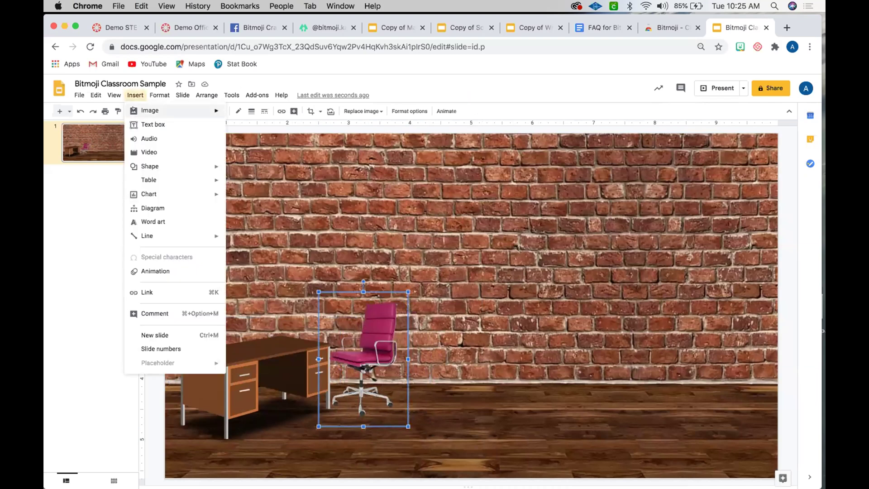
mouse_move(136, 110)
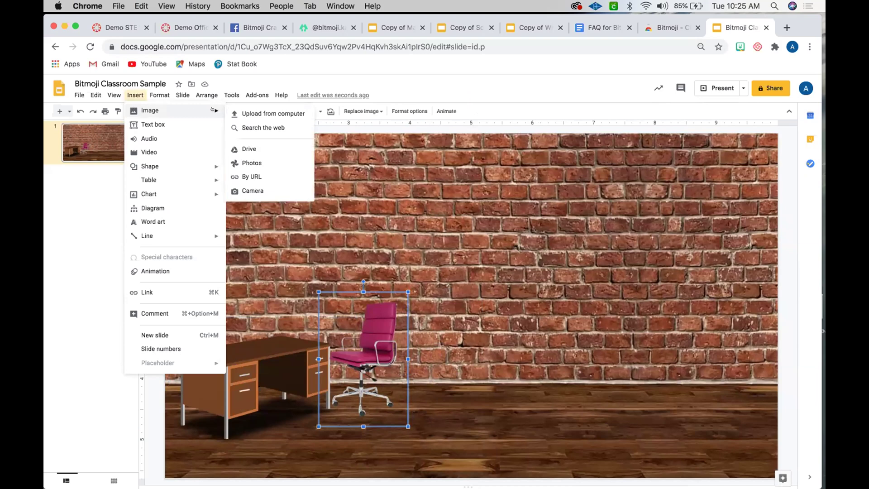
left_click(253, 127)
key("BackSpace")
key("BackSpace")
key("BackSpace")
key("BackSpace")
key("BackSpace")
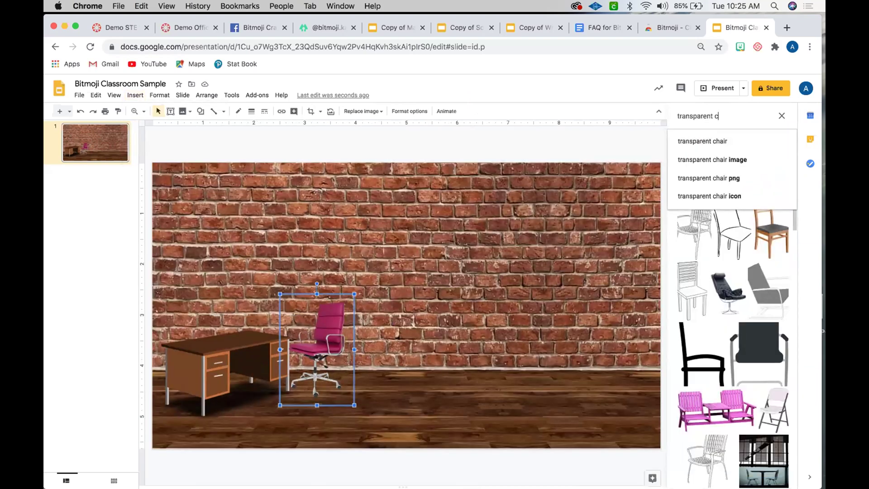
type("whiteboard")
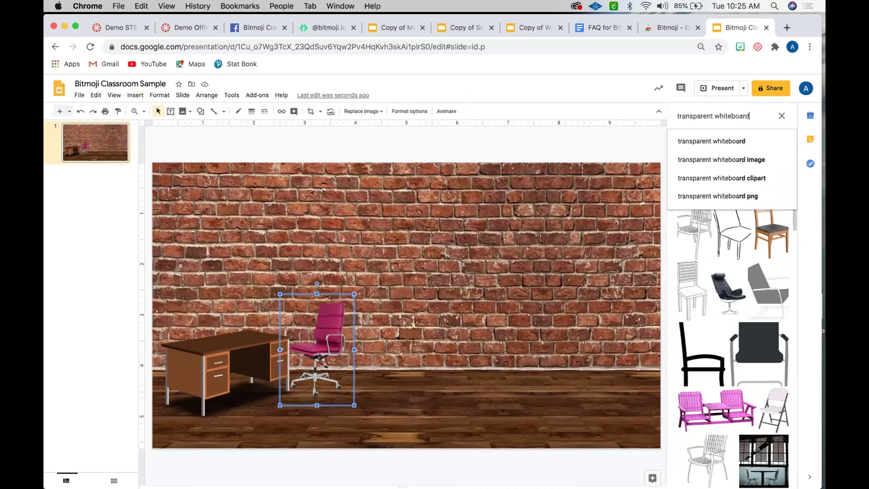
key("Return")
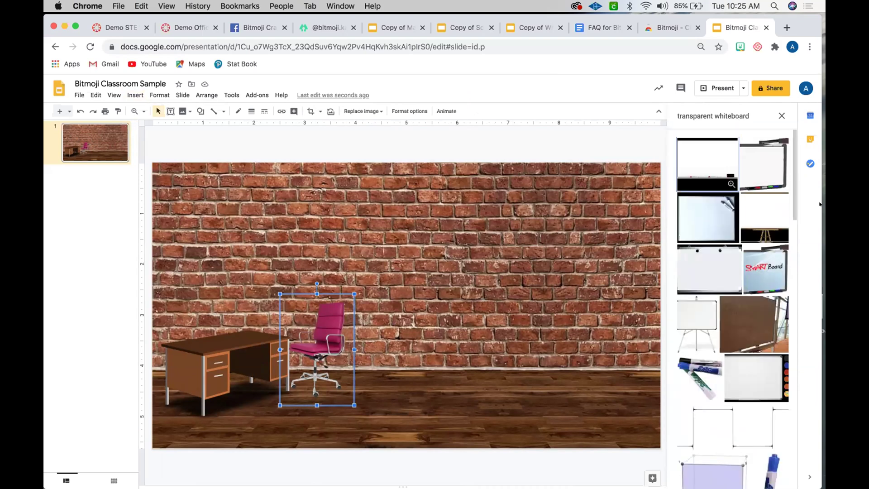
Insert the image of the silver-framed whiteboard with coloured round magnets from the search results.
scroll(743, 274, "down", 3)
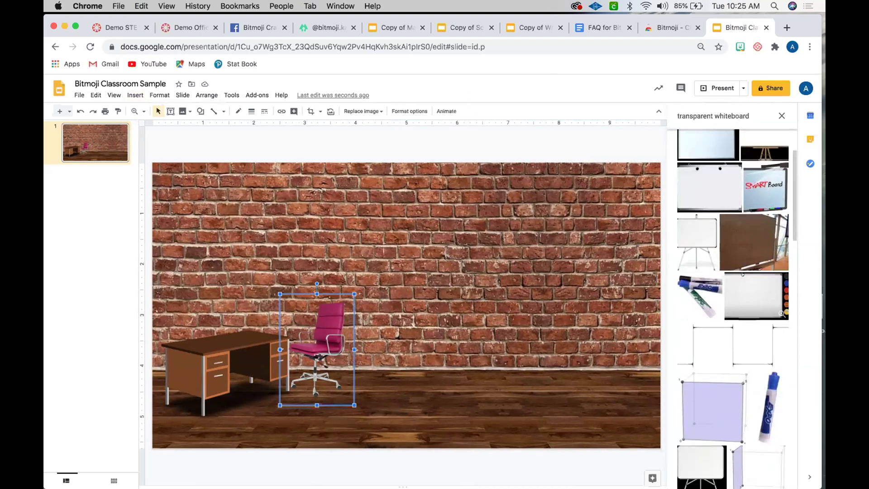
left_click(743, 274)
left_click(771, 476)
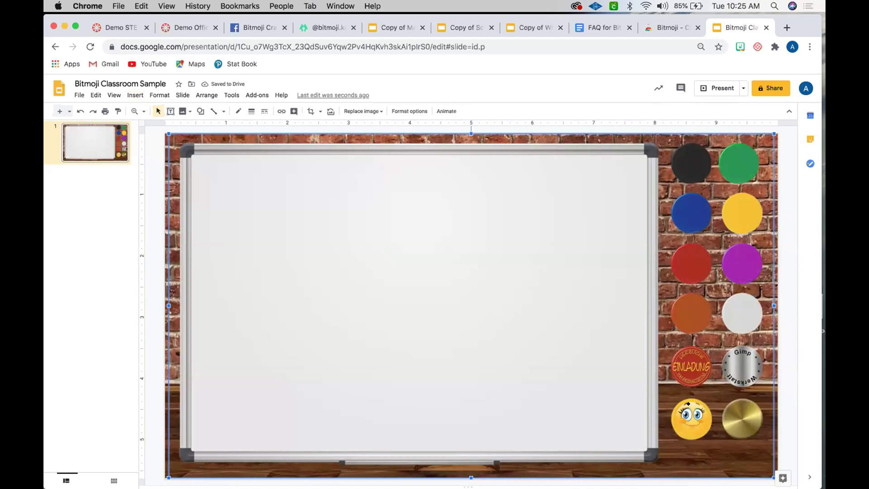
Crop the coloured magnets off the whiteboard image, then shrink it and place it on the wall above the desk.
right_click(456, 273)
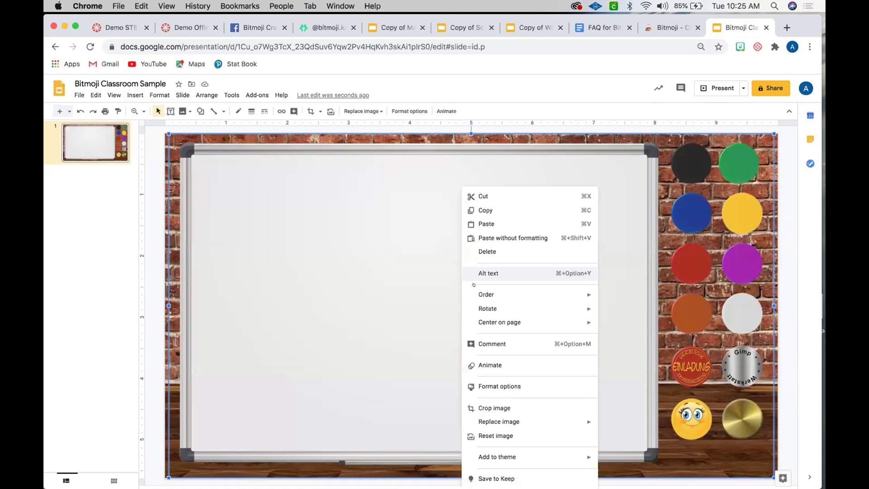
left_click(516, 396)
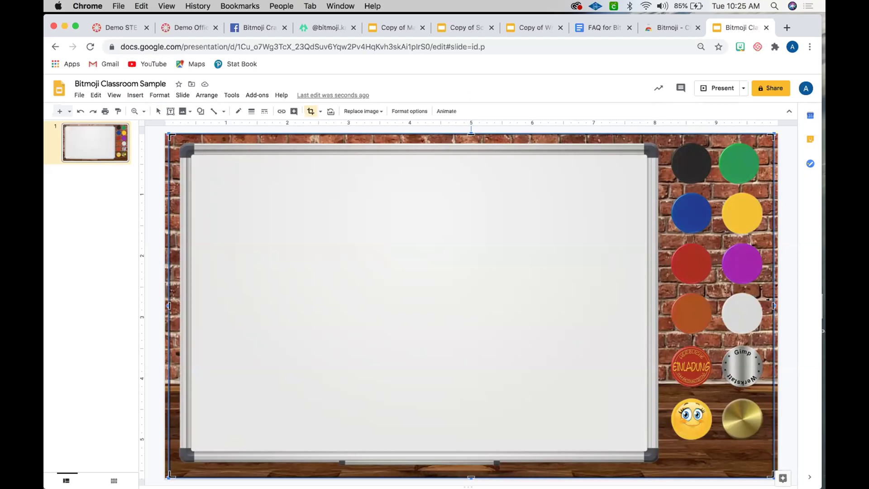
left_click_drag(768, 299, 661, 316)
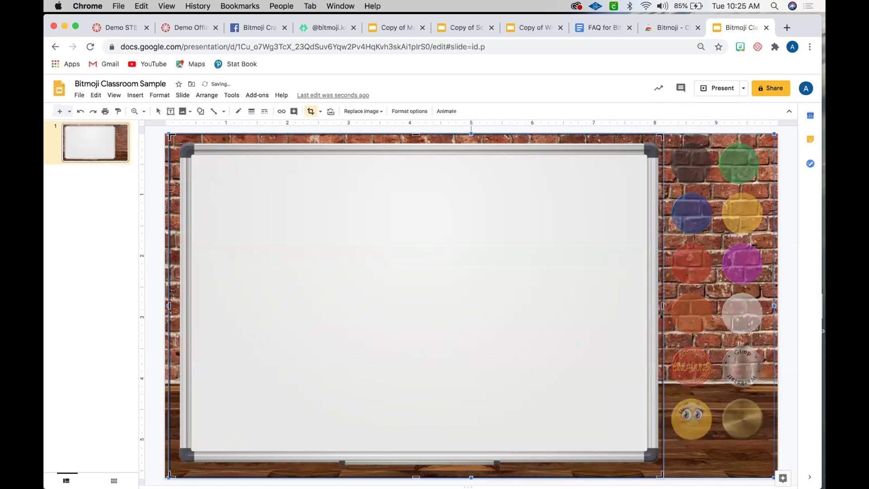
key("Return")
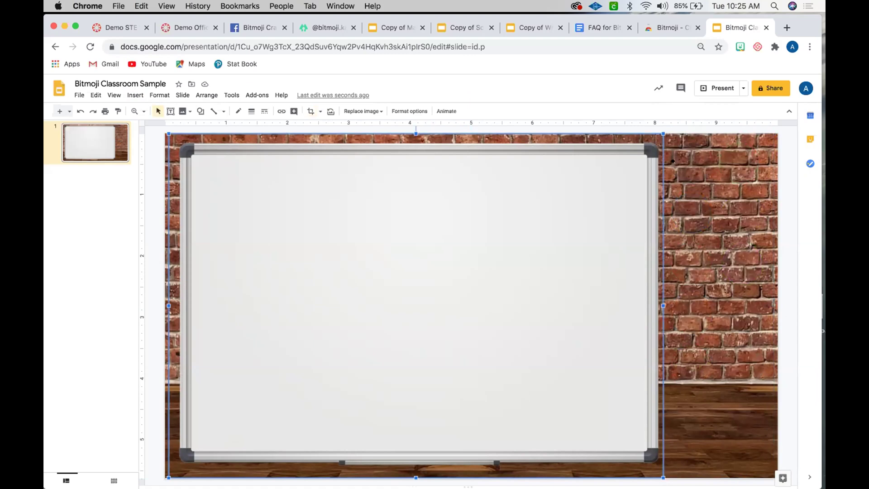
left_click_drag(656, 126, 343, 315)
left_click_drag(348, 386, 351, 254)
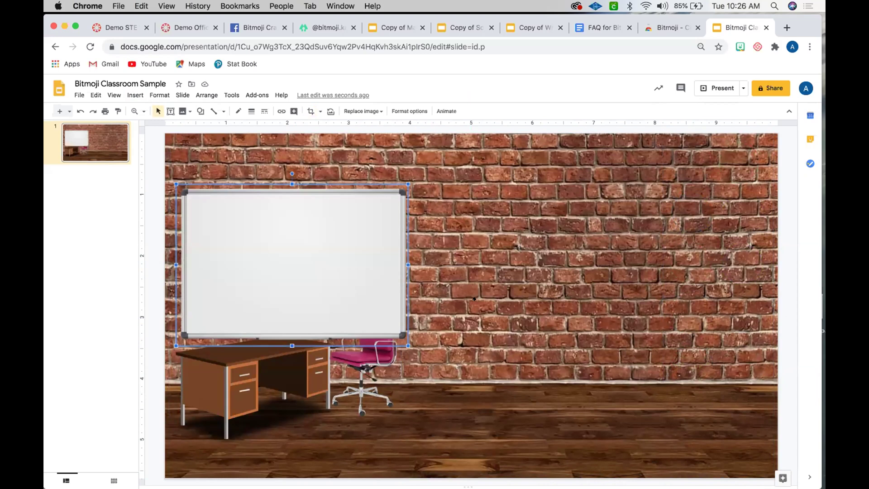
Send the whiteboard backward two levels in the stacking order so it sits behind the chair and the desk.
right_click(250, 231)
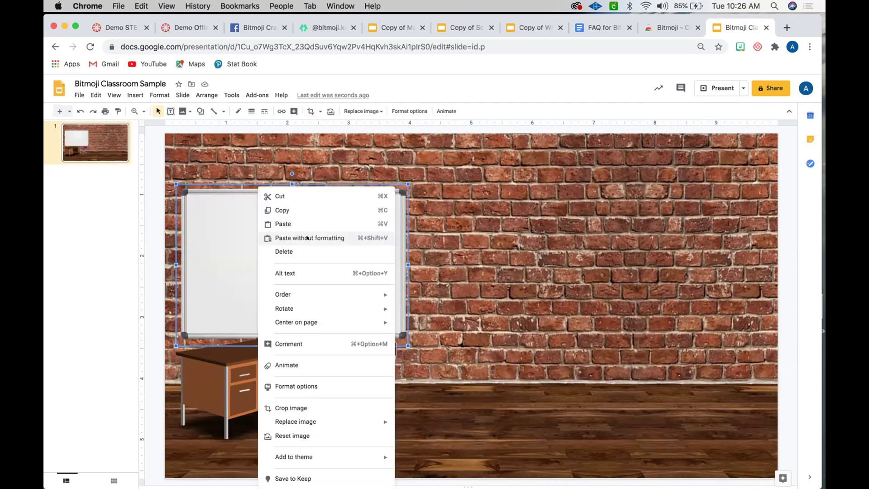
mouse_move(336, 290)
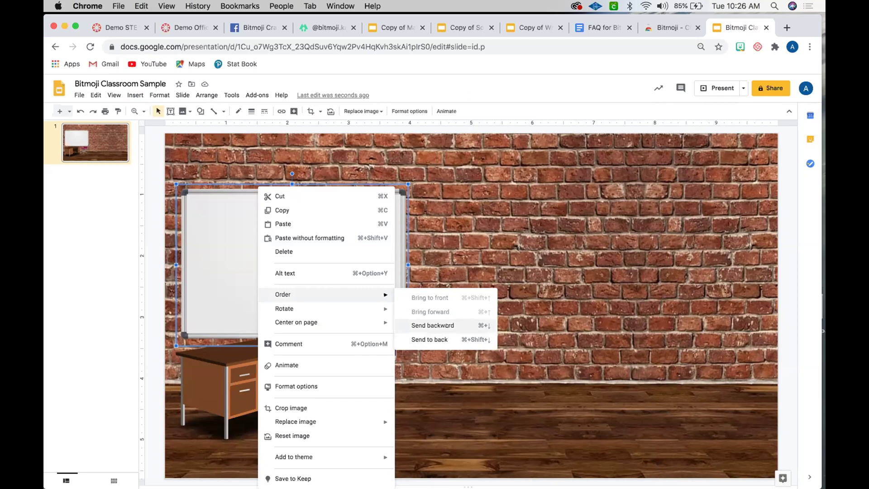
left_click(447, 325)
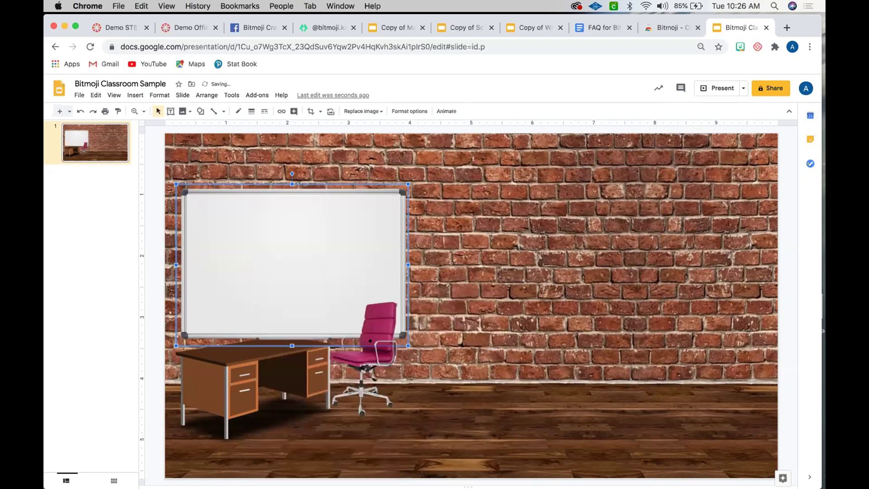
right_click(318, 266)
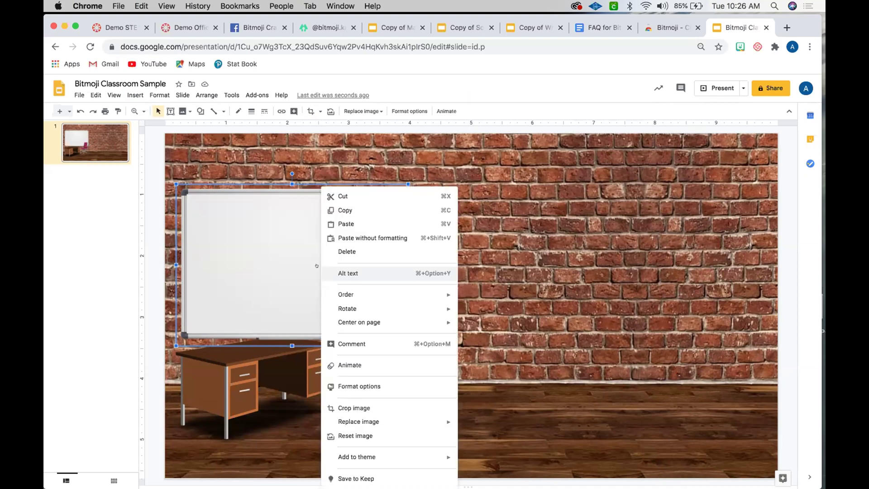
mouse_move(435, 295)
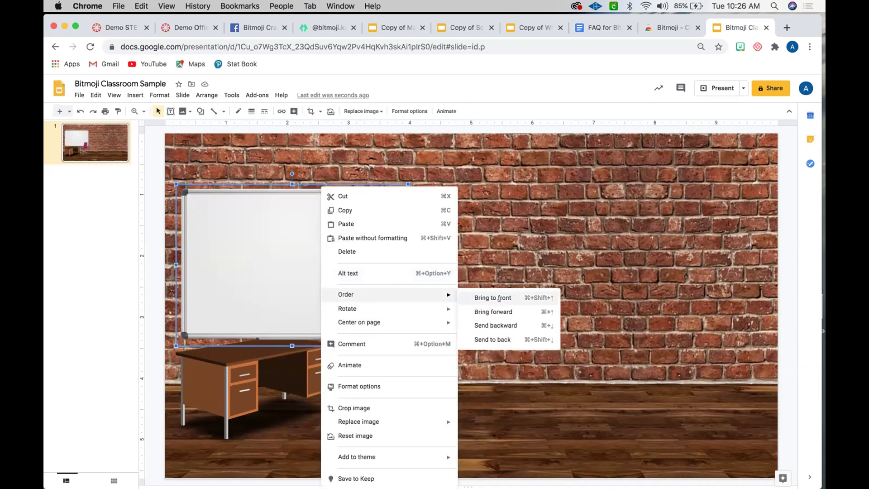
left_click(500, 315)
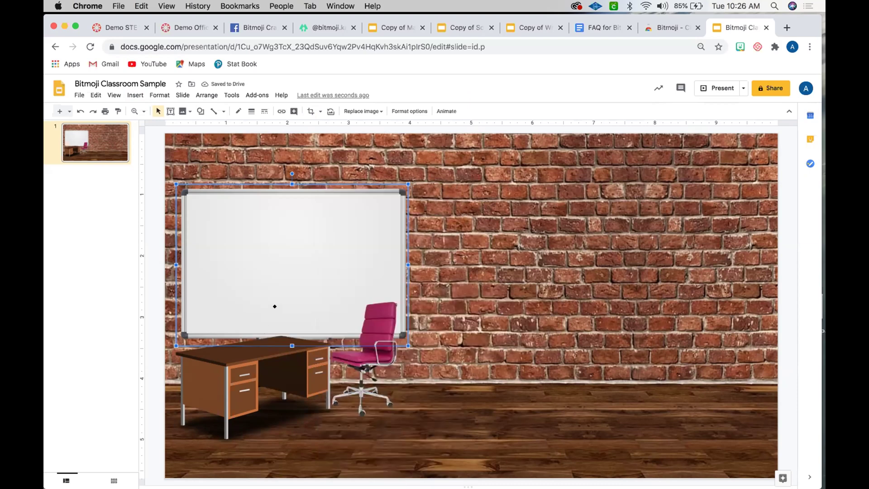
Raise the whiteboard on the wall, enlarge it slightly, nudge it right and down, and deselect it.
left_click_drag(290, 280, 290, 256)
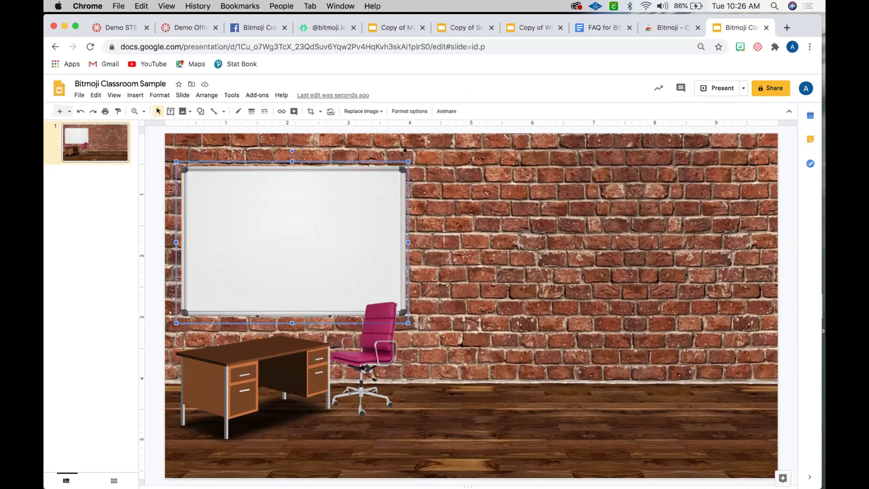
left_click_drag(408, 161, 417, 155)
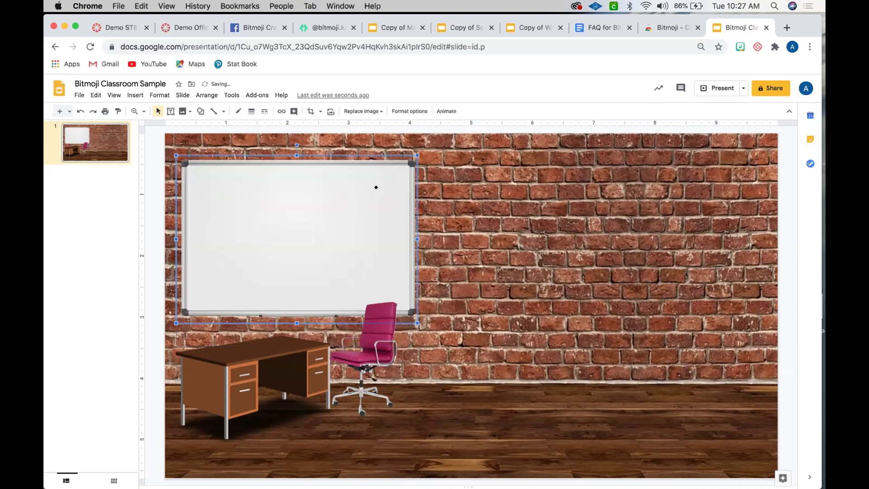
key("Right")
key("Right")
key("Right")
key("Down")
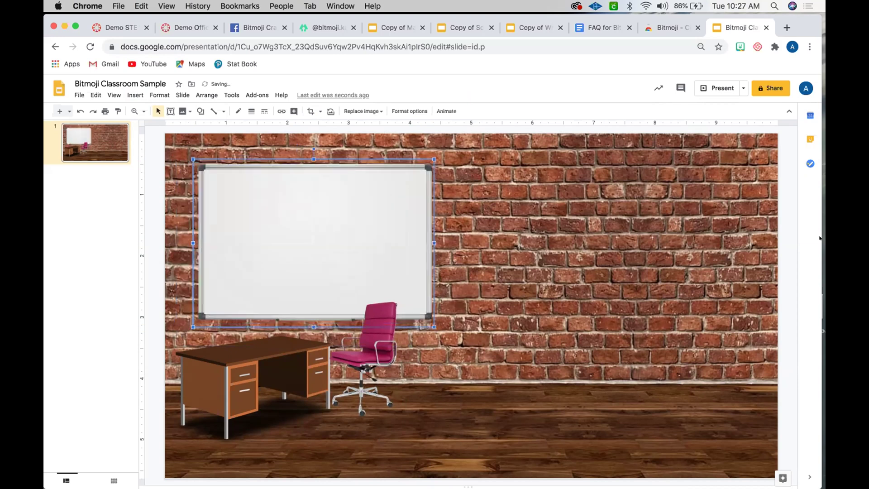
left_click(783, 239)
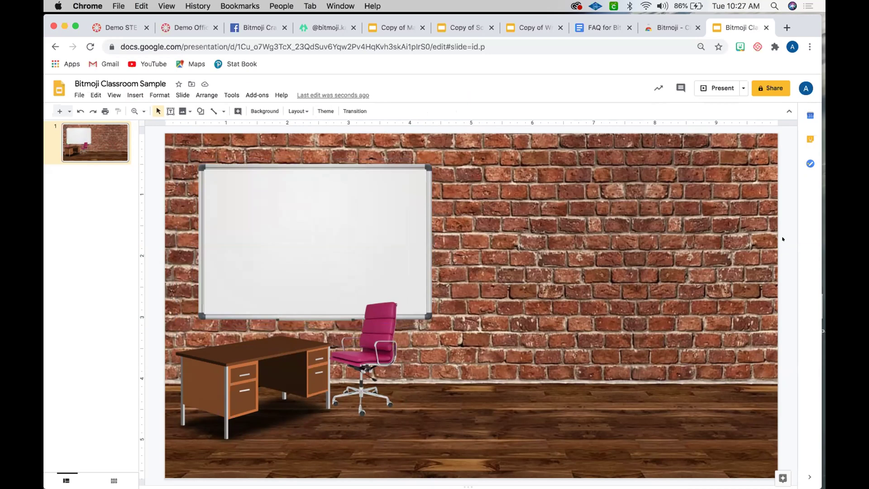
Search the web for "outdoor scene" images and insert the photo of a leafy tree on a green meadow.
left_click(134, 94)
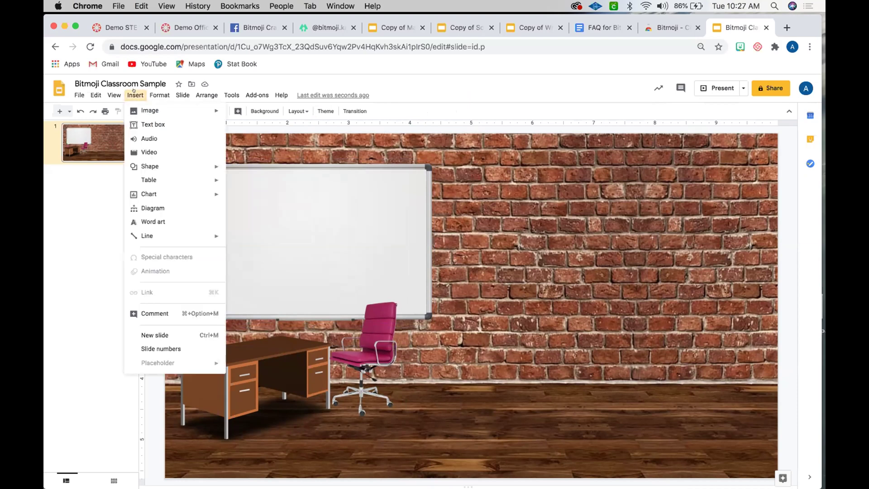
mouse_move(208, 111)
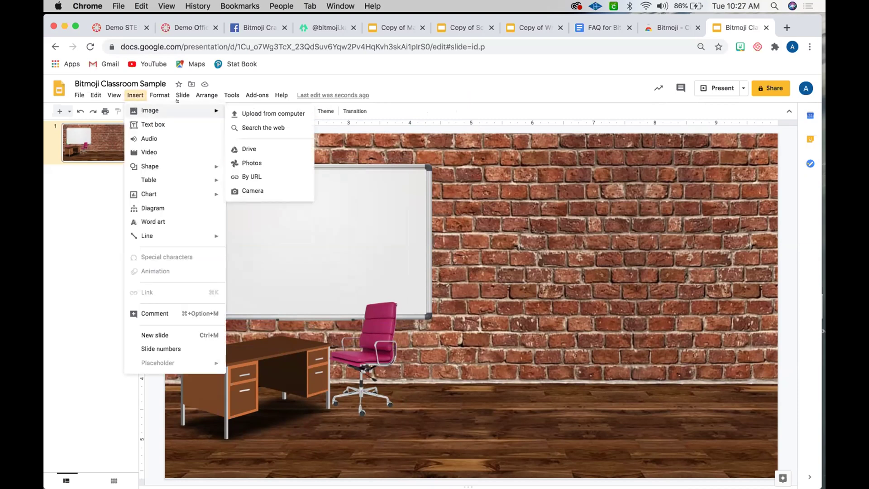
left_click(238, 126)
left_click(768, 109)
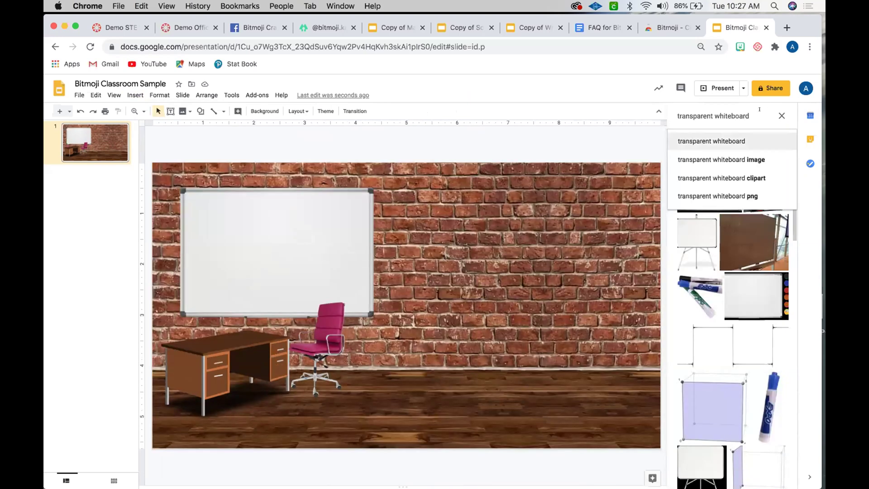
left_click_drag(714, 116, 670, 115)
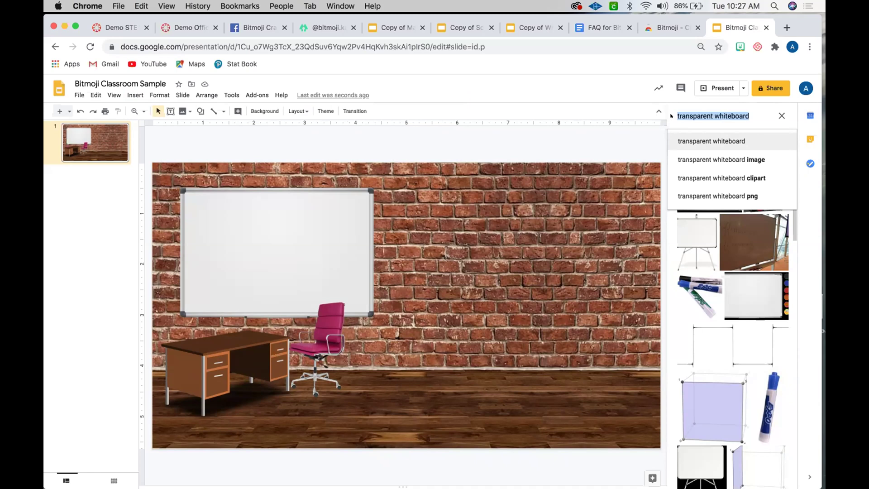
left_click(757, 107)
key("BackSpace")
key("BackSpace")
key("BackSpace")
key("BackSpace")
key("BackSpace")
key("BackSpace")
key("BackSpace")
key("BackSpace")
key("BackSpace")
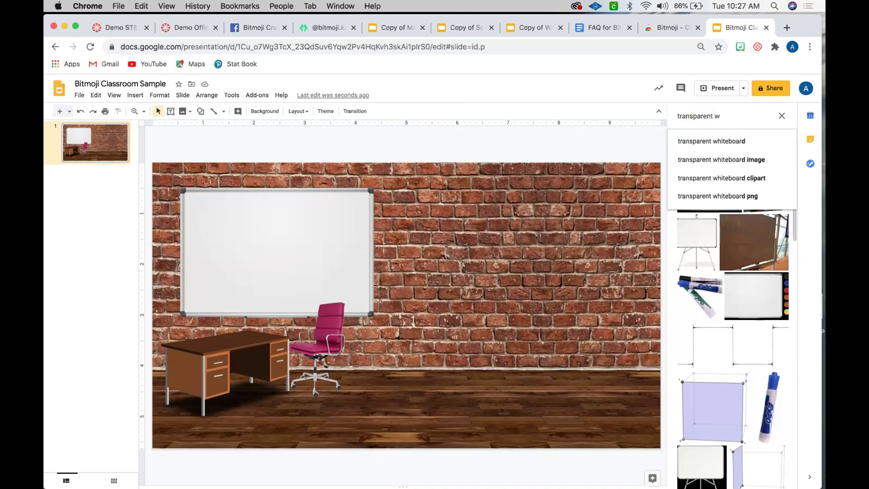
key("BackSpace")
key("BackSpace")
key("BackSpace")
key("BackSpace")
key("BackSpace")
key("BackSpace")
key("BackSpace")
key("BackSpace")
key("BackSpace")
key("BackSpace")
key("BackSpace")
key("BackSpace")
key("BackSpace")
type("outdoor scene")
key("Return")
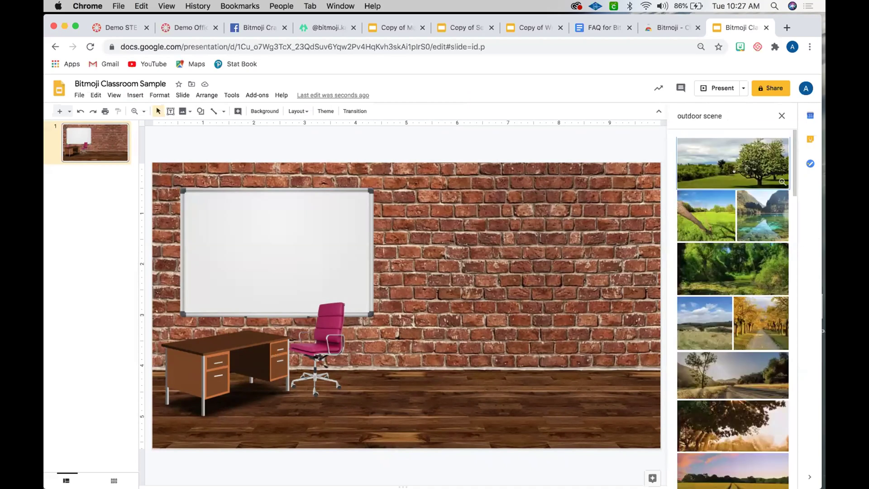
left_click(734, 171)
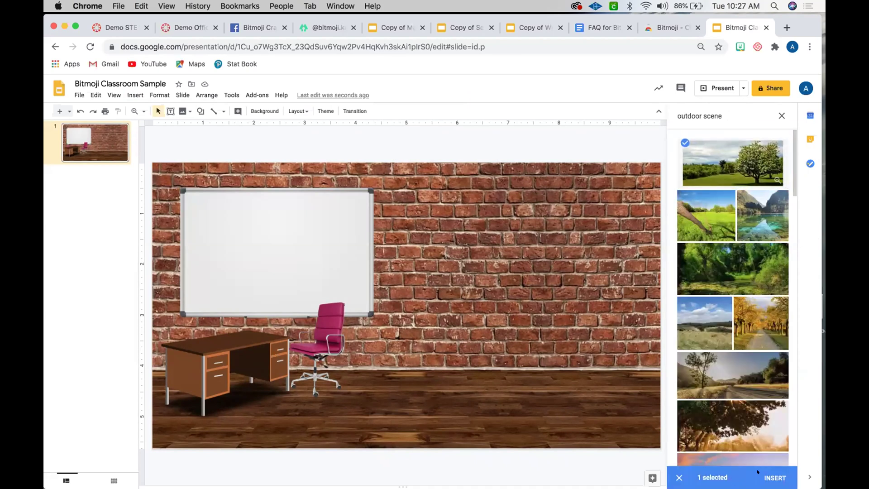
left_click(770, 476)
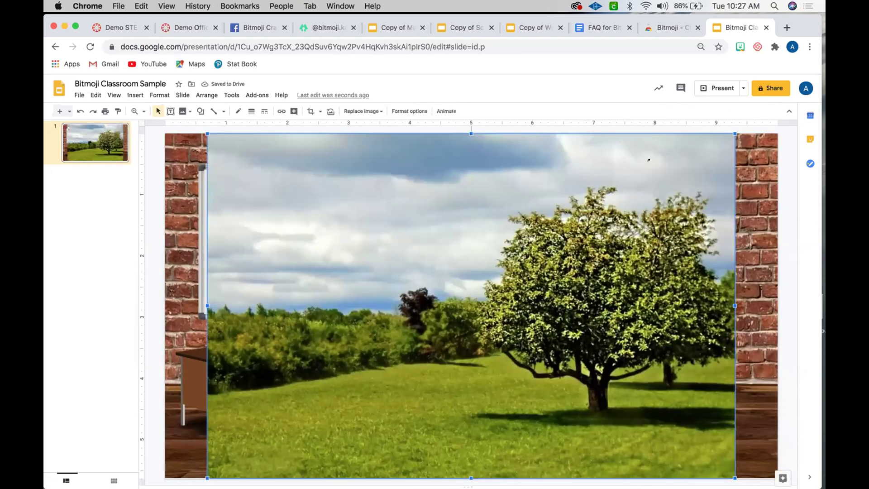
Shrink the meadow photo, place it on the brick wall to the right of the whiteboard, and deselect it.
left_click_drag(521, 217, 343, 371)
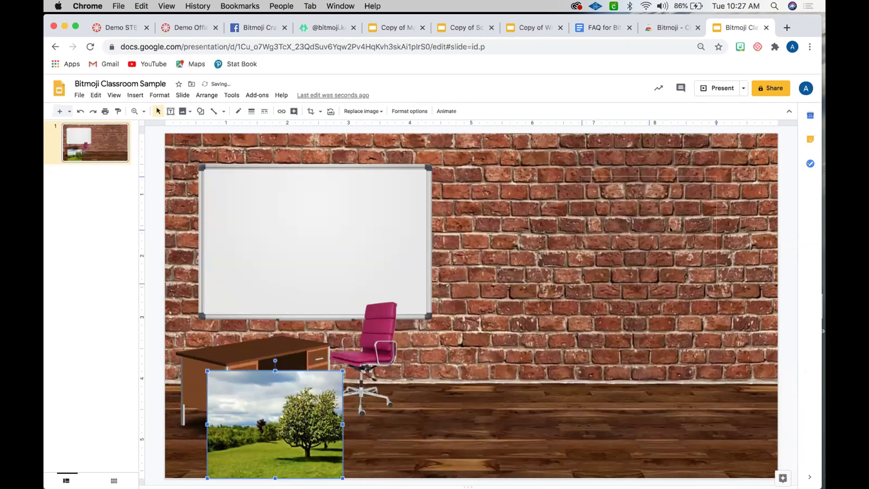
left_click_drag(678, 231, 679, 231)
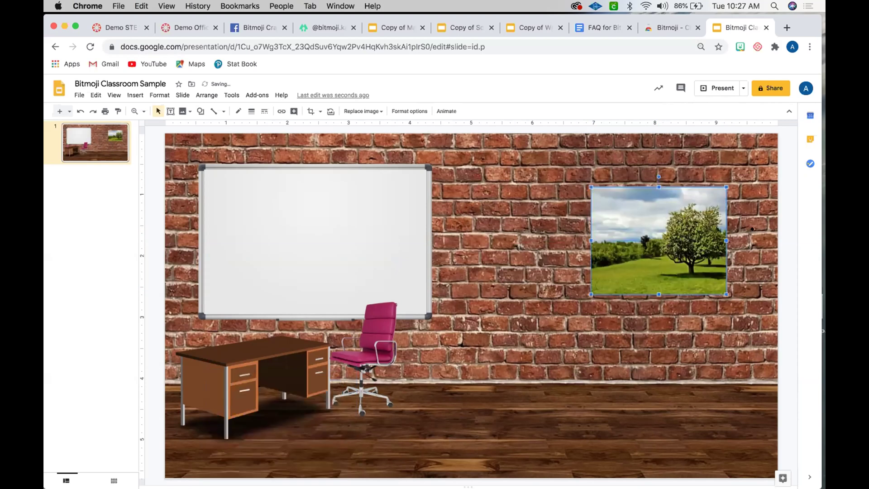
left_click(664, 176)
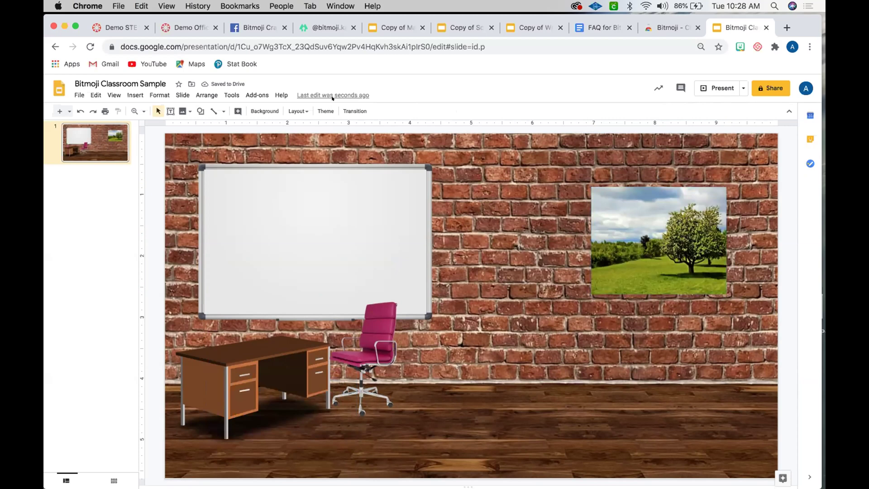
Search the web for "transparent window" images and insert the white window frame with two open casements.
left_click(131, 95)
mouse_move(149, 111)
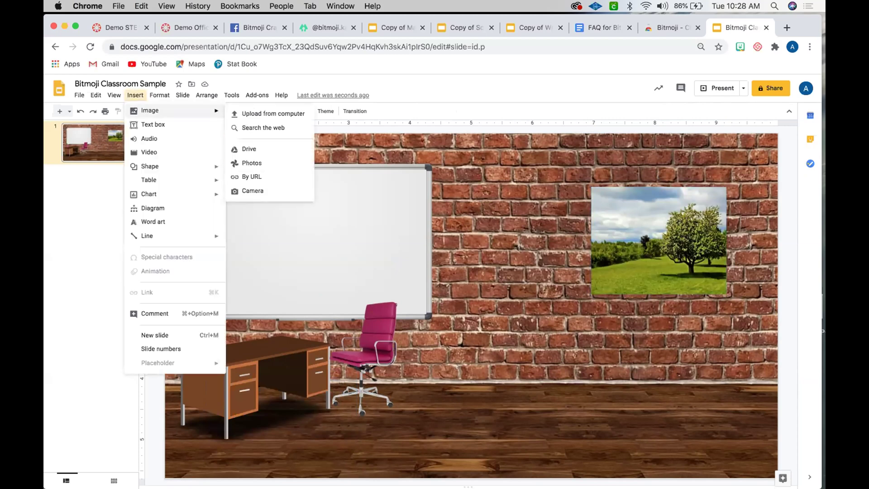
left_click(244, 128)
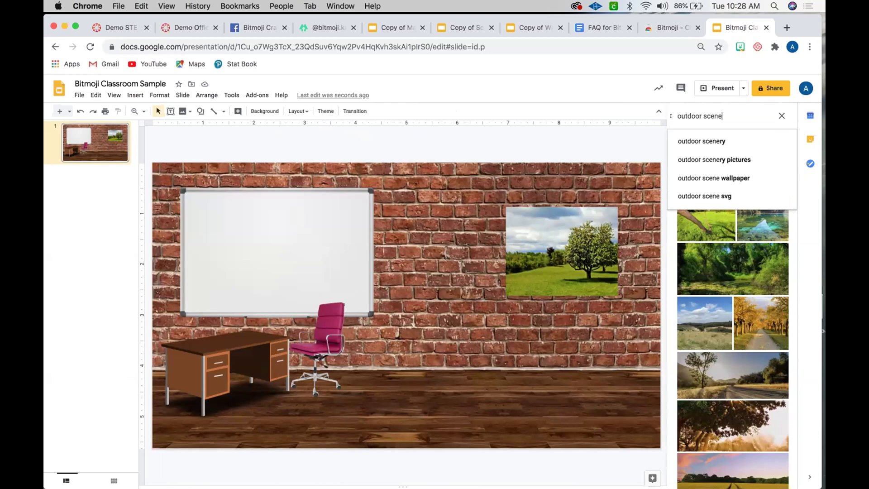
key("super+a")
key("BackSpace")
type("transpa")
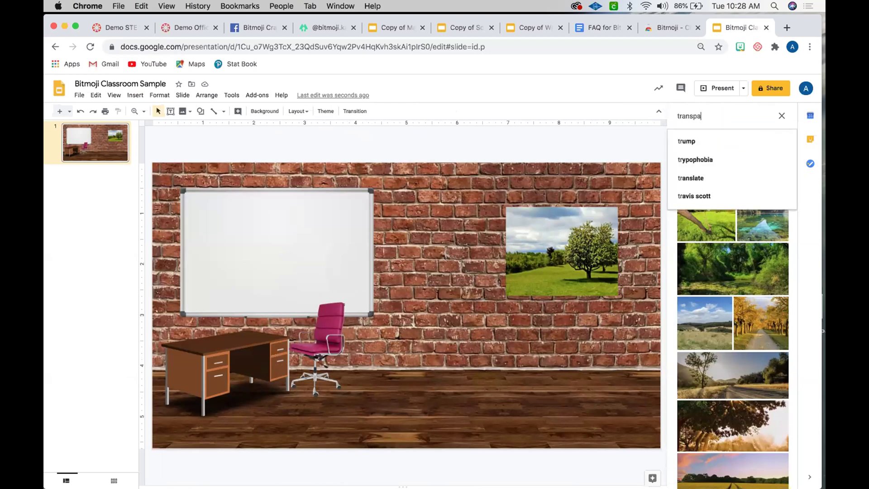
type("rent window")
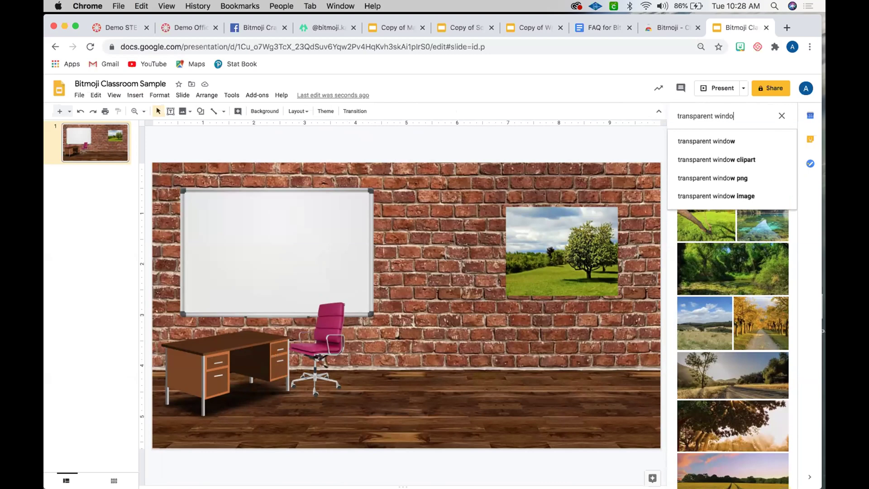
left_click(704, 142)
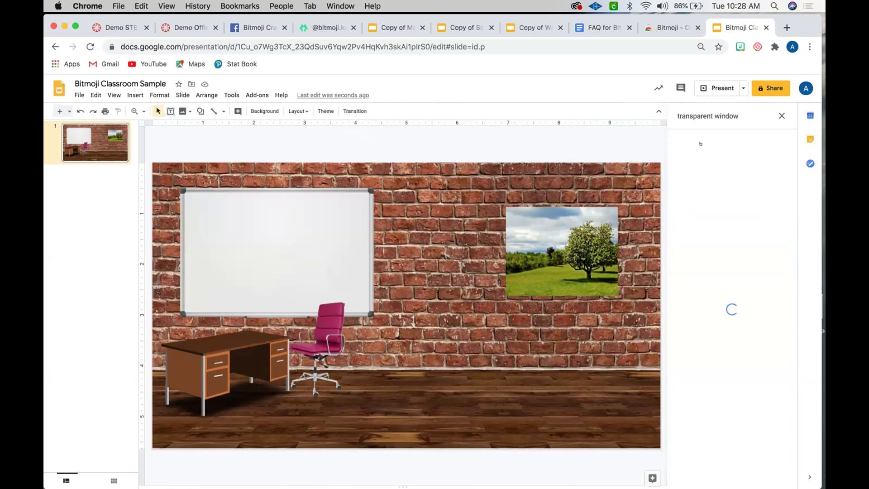
left_click(700, 169)
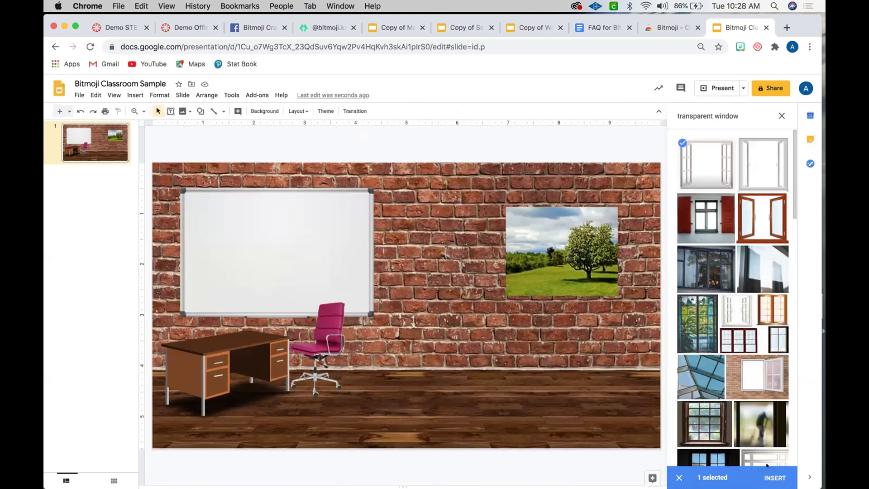
left_click(769, 474)
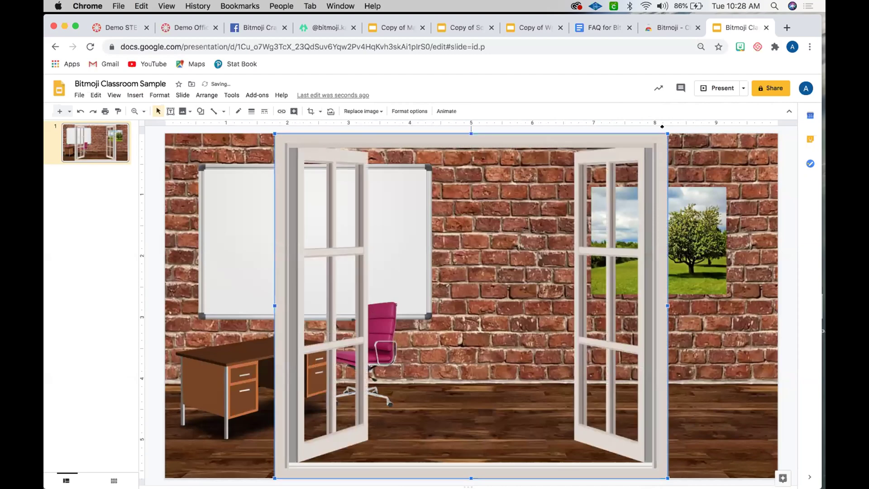
Shrink the open window and place it over the meadow photo, then narrow the photo to match the window frame's width.
left_click_drag(498, 289, 398, 371)
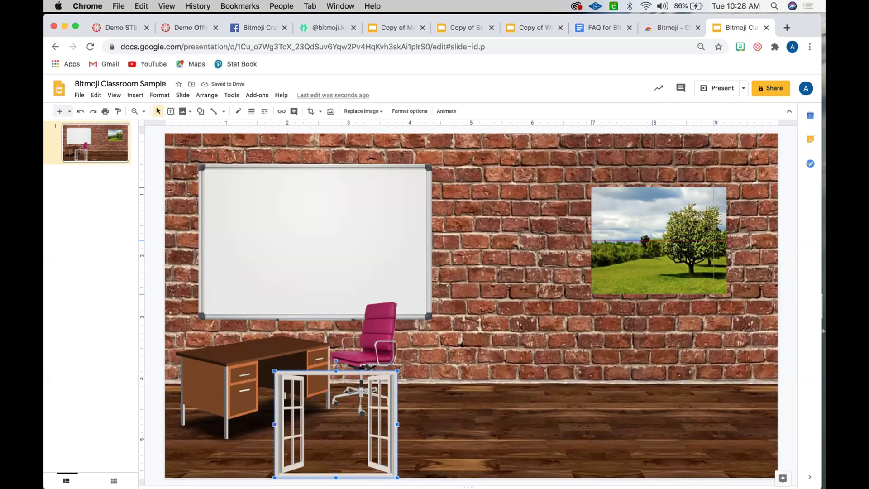
left_click_drag(706, 229, 706, 229)
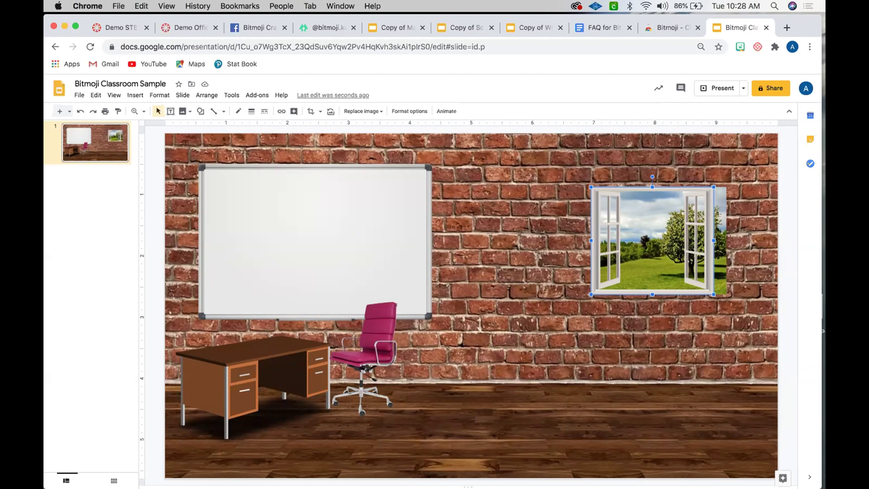
left_click_drag(714, 241, 726, 240)
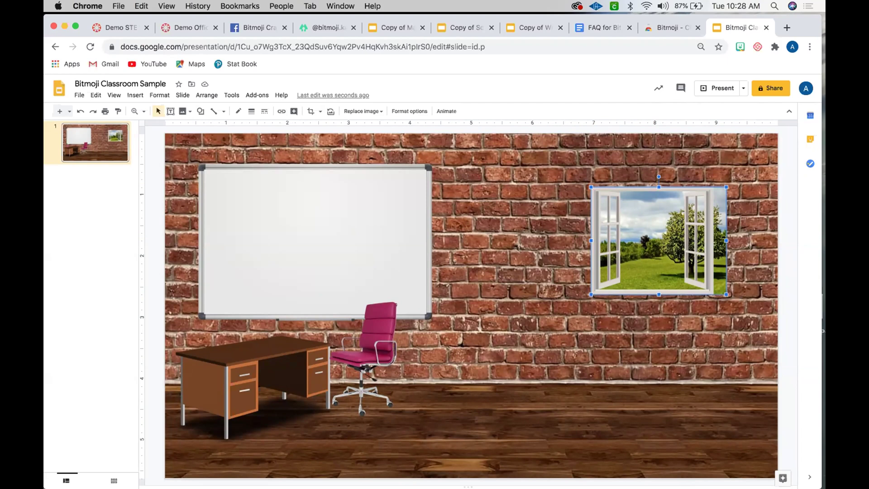
left_click_drag(708, 236, 706, 237)
left_click(784, 160)
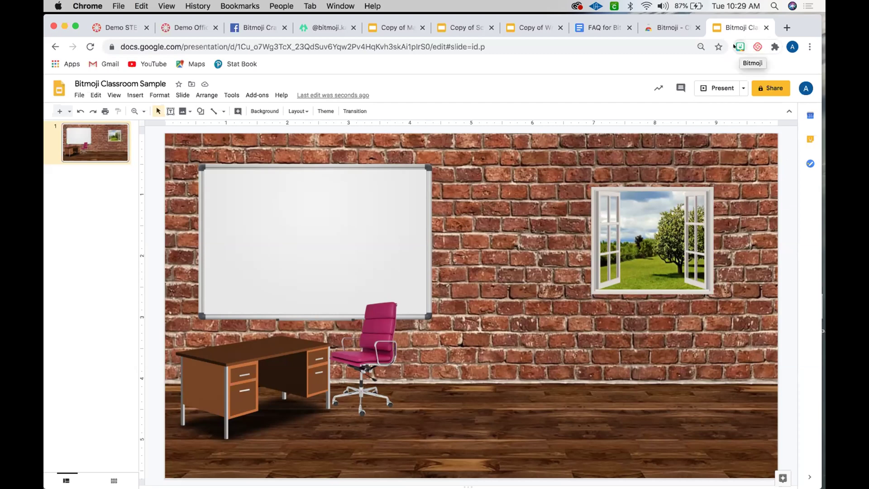
Search the Bitmoji extension for "pose" and browse the full-body avatar poses.
left_click(739, 46)
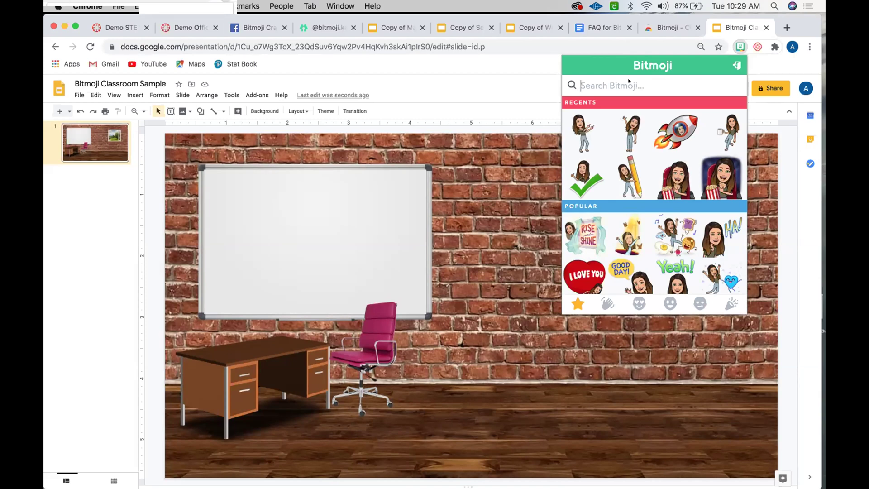
type("pose")
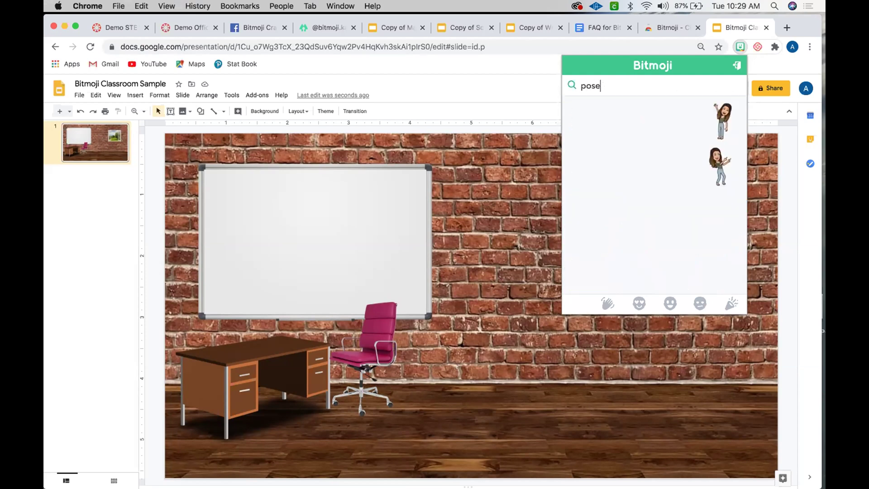
scroll(640, 204, "down", 3)
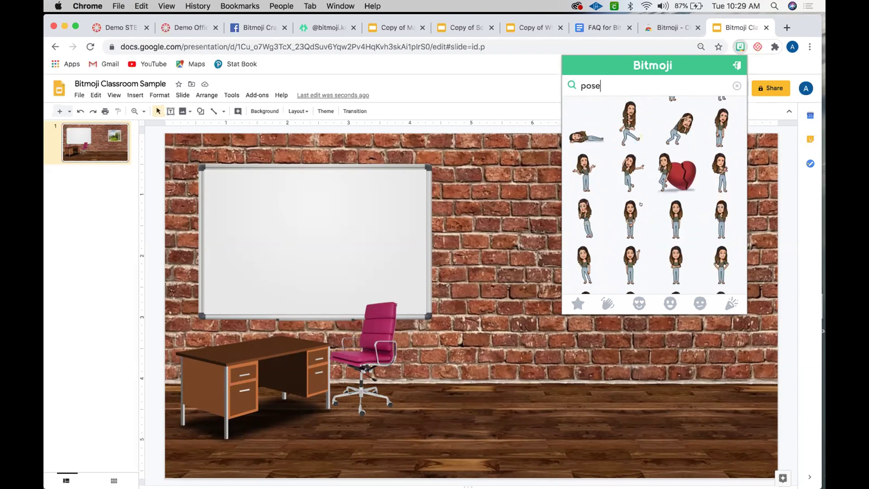
scroll(640, 204, "down", 1)
scroll(640, 204, "up", 5)
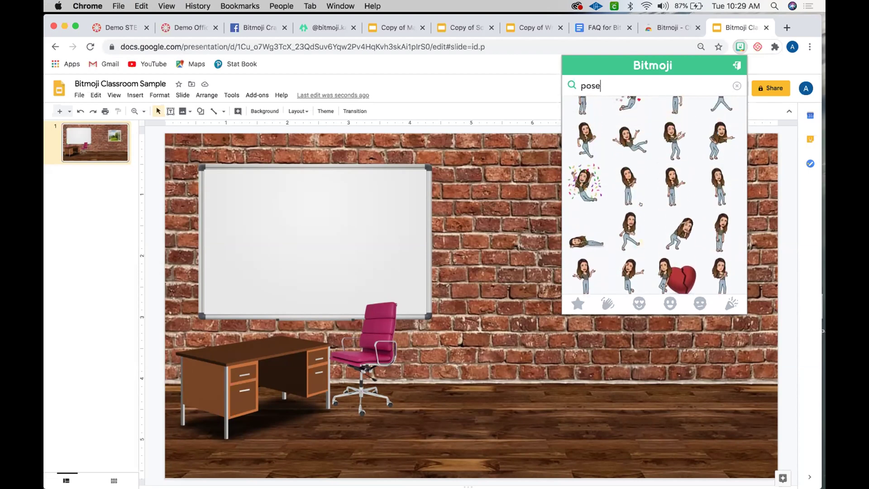
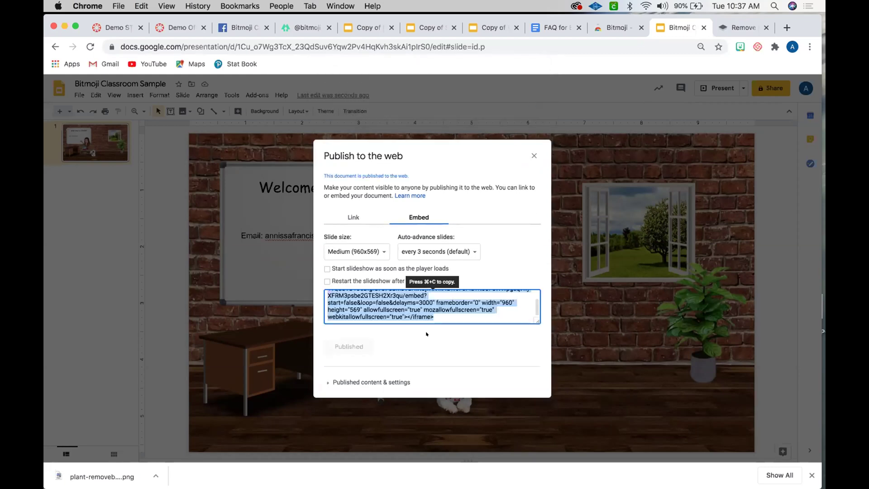
Copy the published presentation's full iframe embed code.
scroll(426, 296, "up", 2)
scroll(426, 296, "down", 2)
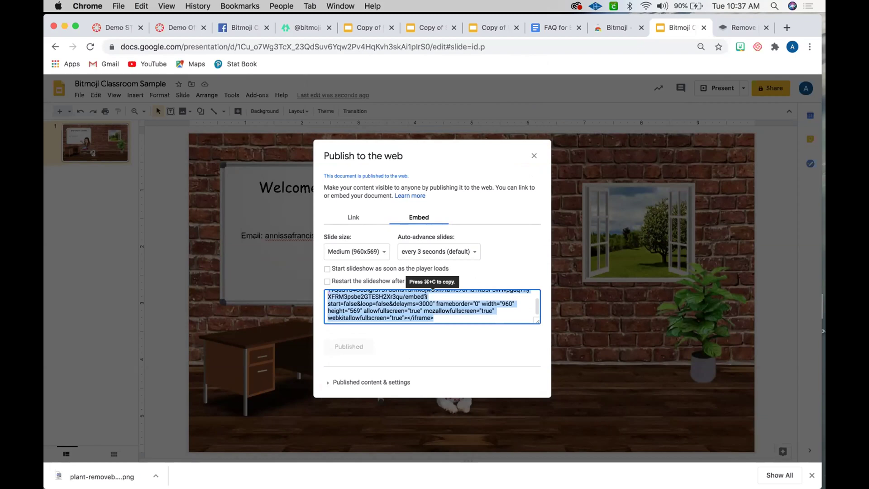
key("super+c")
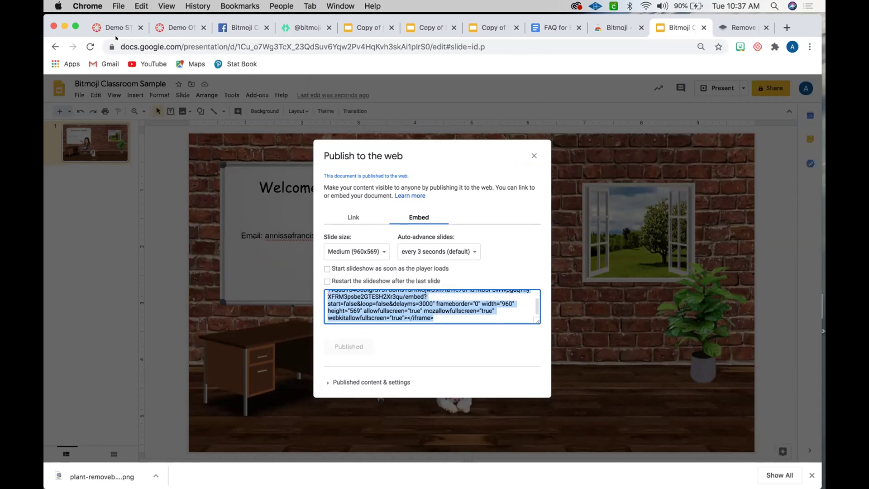
Switch to the Demo STEAM course in Canvas and open the list of all its pages.
left_click(119, 27)
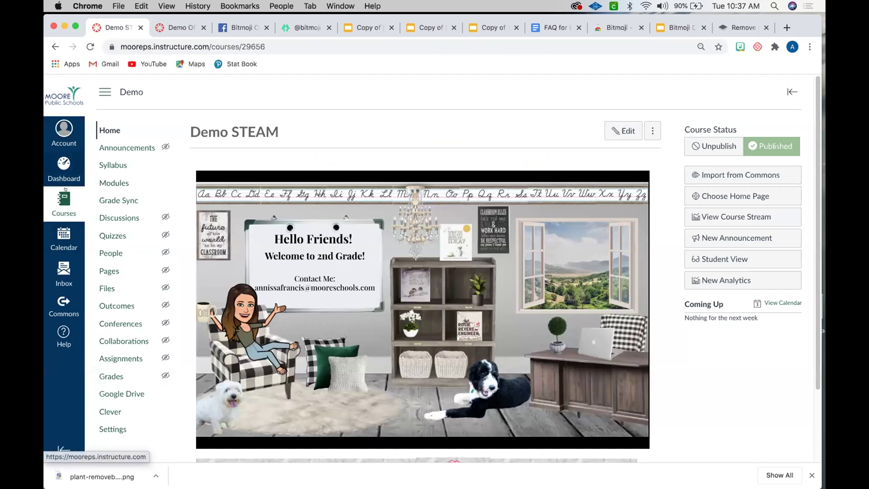
left_click(109, 270)
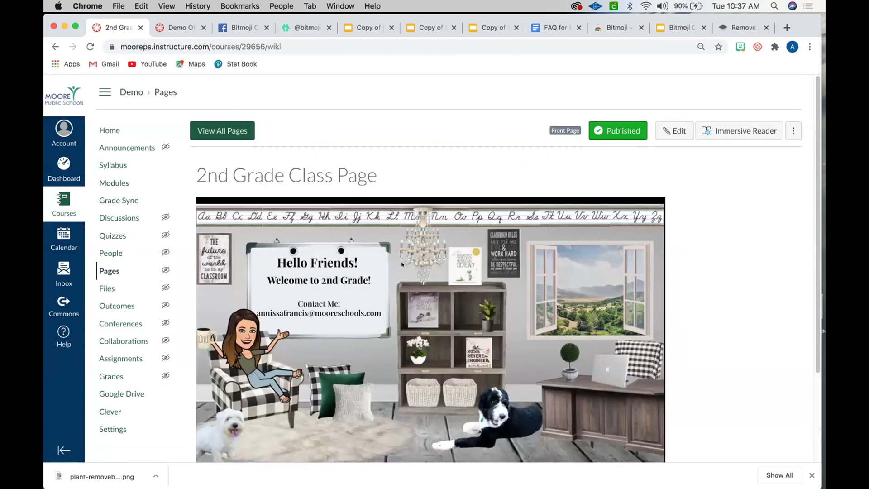
left_click(221, 132)
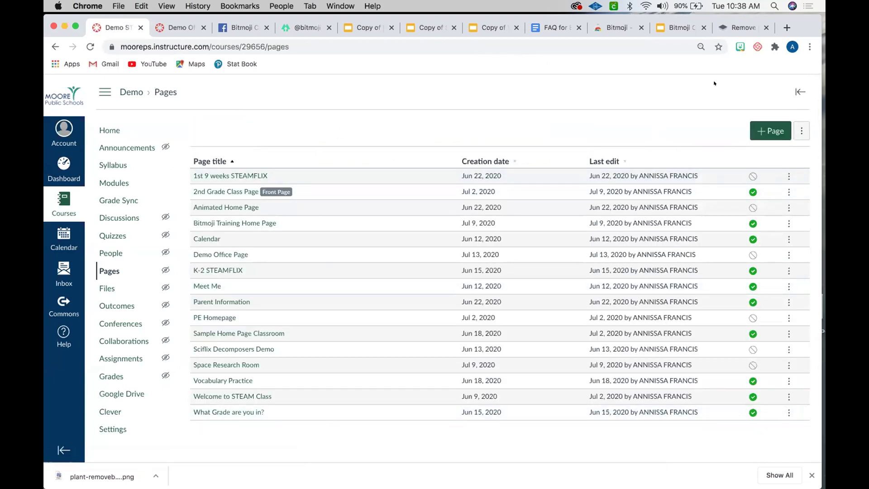
Create a new page in the course and title it "Bitmoji Home Page Training".
left_click(769, 130)
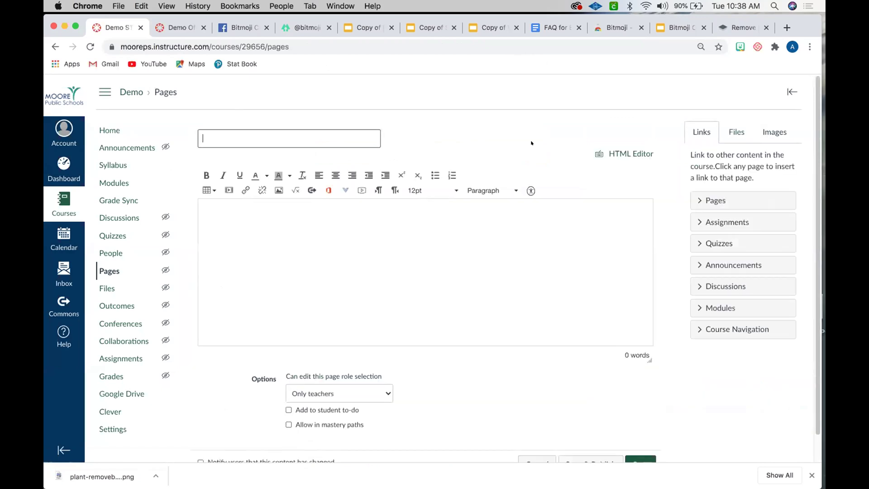
type("Bitmoji")
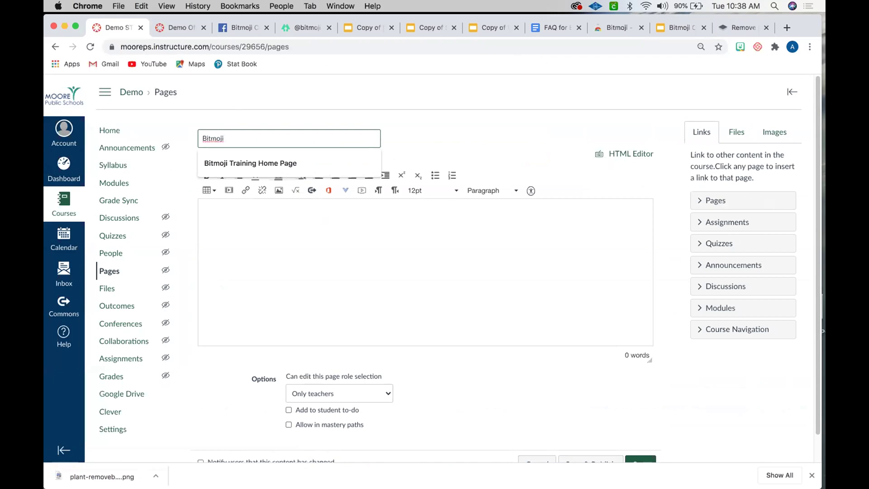
type(" Home P")
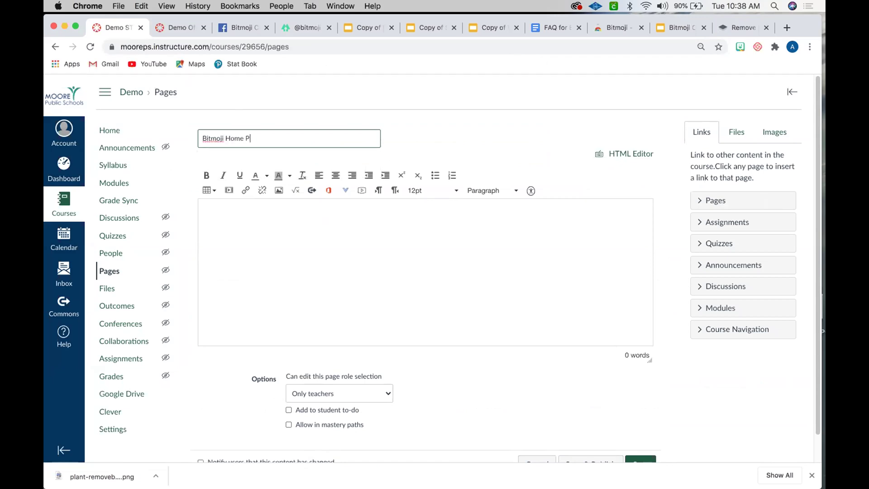
type("age Training")
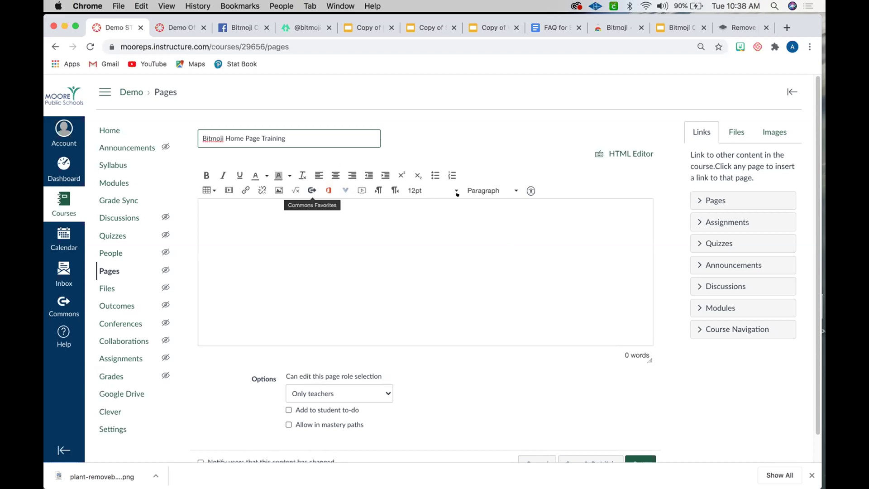
Paste the presentation's copied iframe embed code into the page's HTML source, save the page, and view the embedded scene.
left_click(623, 153)
left_click(427, 186)
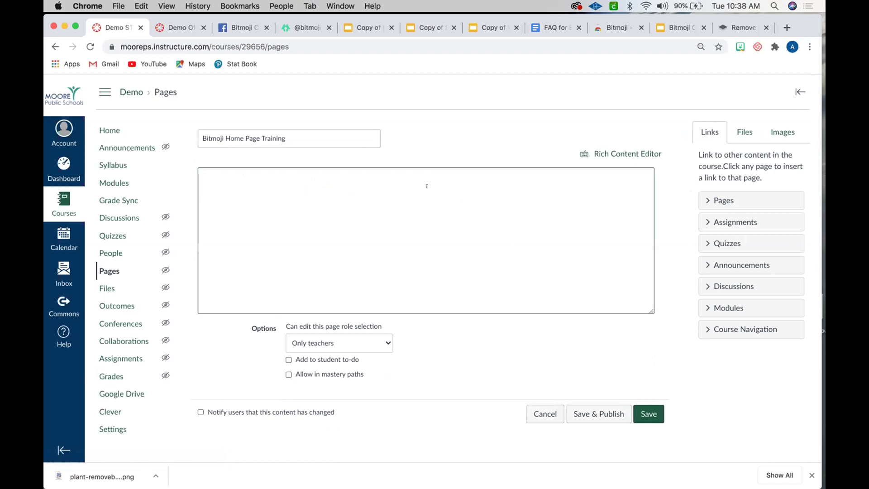
type("<iframe src=\"https://docs.google.com/presentation/d/e/2PACX-1vQdSYS4O6DlgrS737CbmsYSHIXCjwS9n7Id1rc76Pld1KU3F5WWpguq7hyXFRM3psbe2GTESH2Xr3qu/embed?start=false&loop=false&delayms=3000\" frameborder=\"0\" width=\"960\" height=\"569\" allowfullscreen=\"true\" mozallowfullscreen=\"true\" webkitallowfullscreen=\"true\"></iframe>")
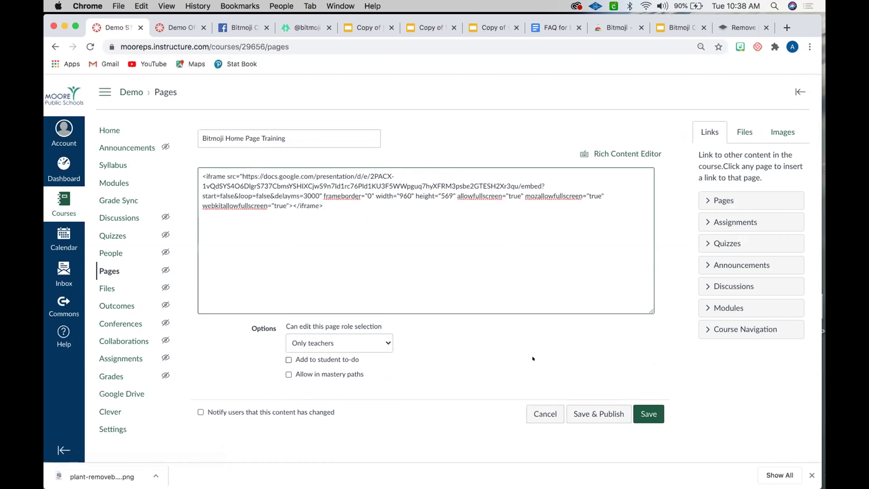
left_click(654, 415)
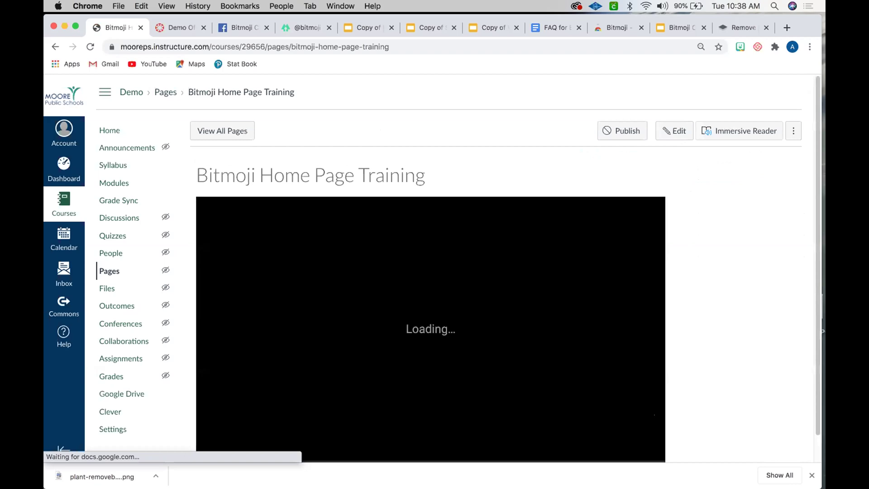
scroll(306, 326, "down", 1)
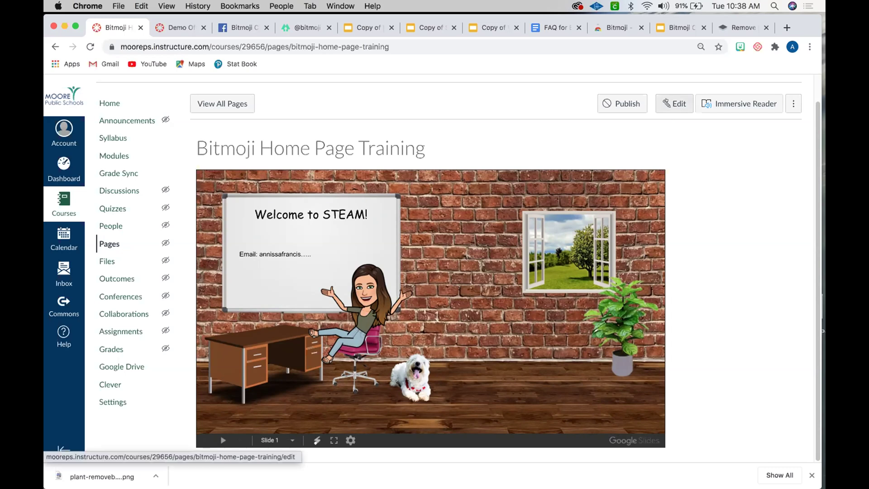
Reopen the page's HTML source and add "&rm=minimal" right after "delayms=3000" in the iframe address.
left_click(675, 104)
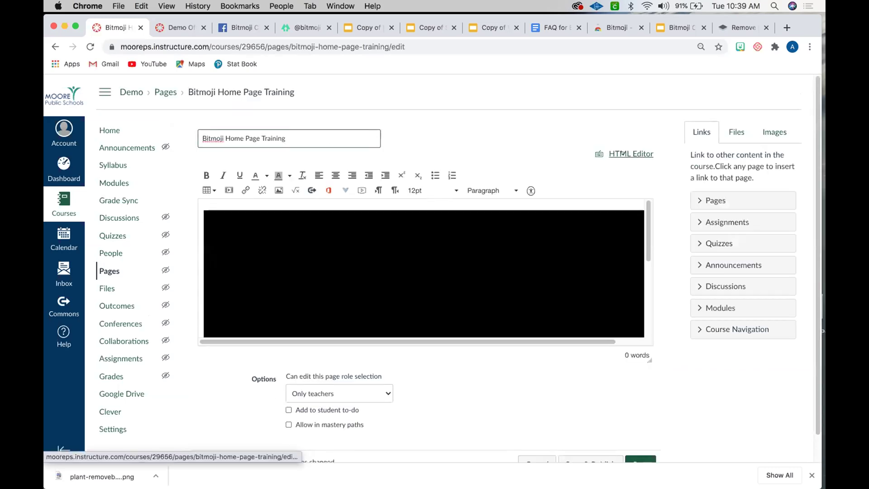
left_click(622, 154)
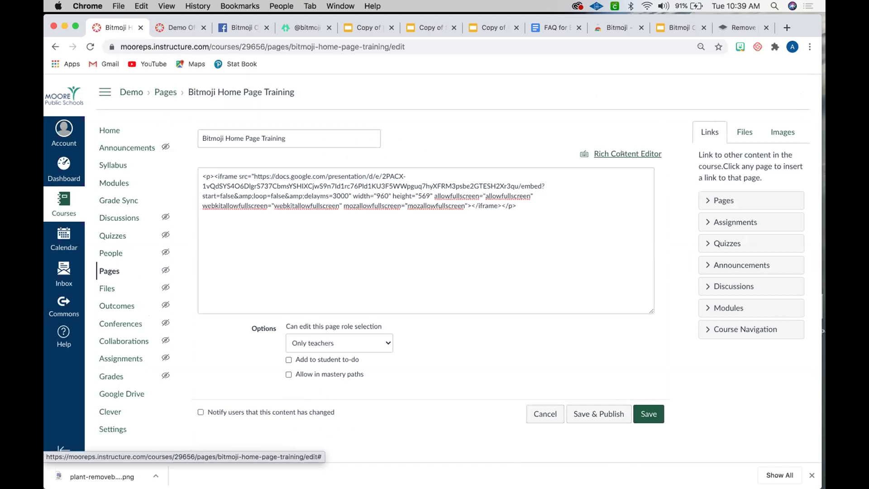
left_click(348, 195)
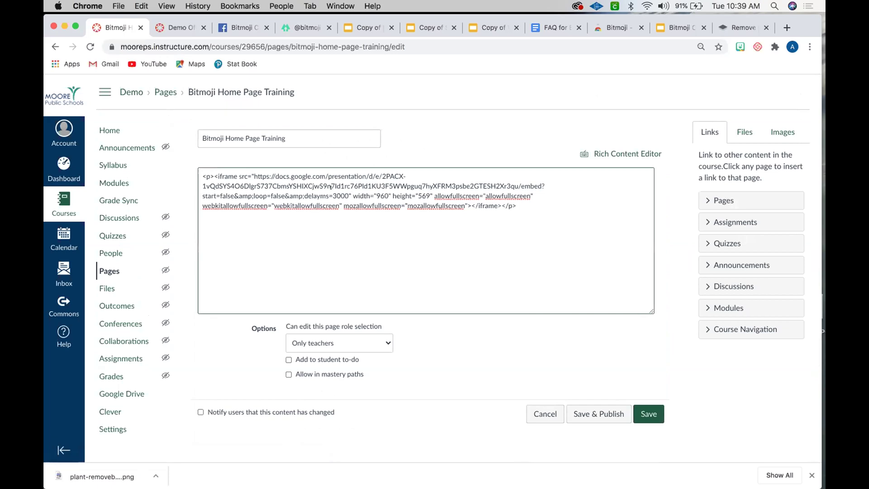
double_click(343, 195)
key("Right")
type("&")
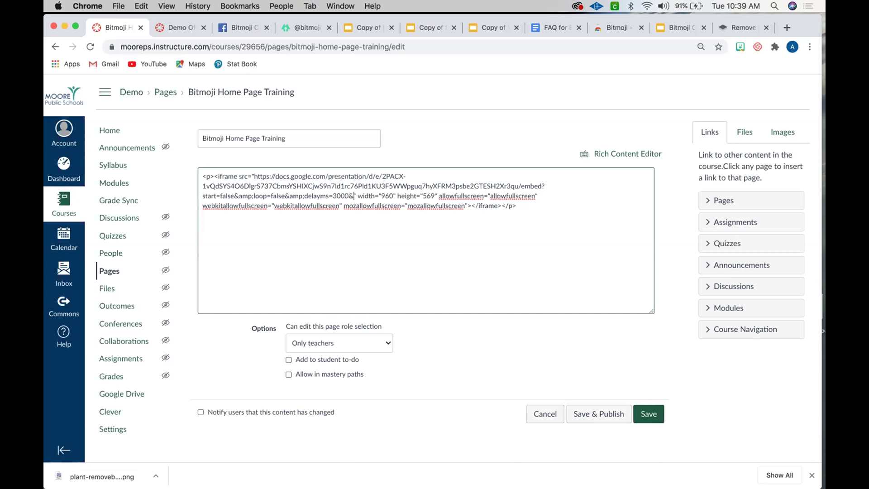
type("r")
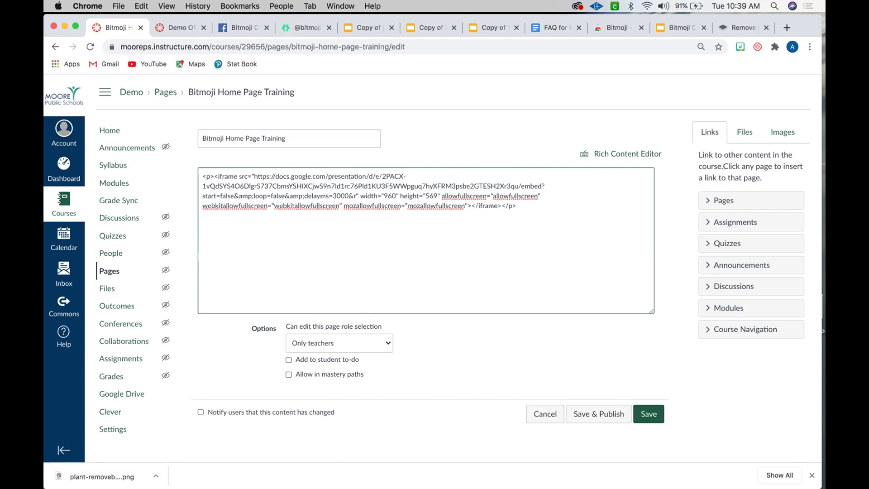
type("m")
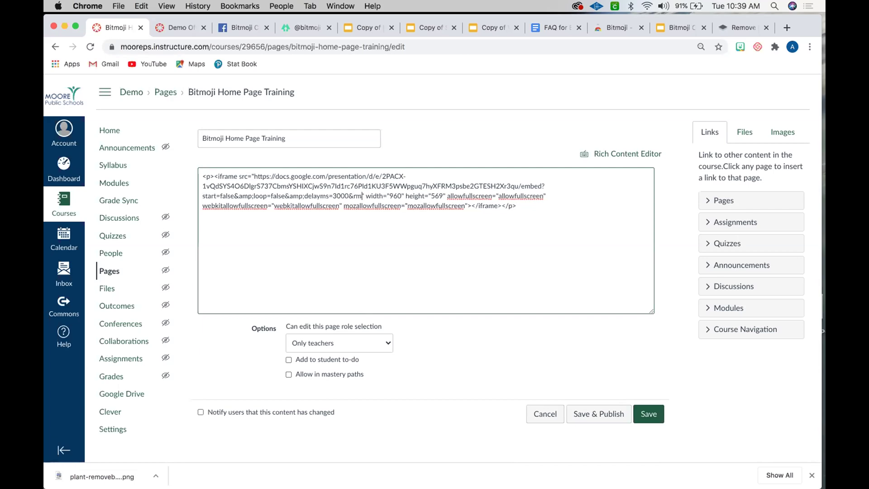
type("=")
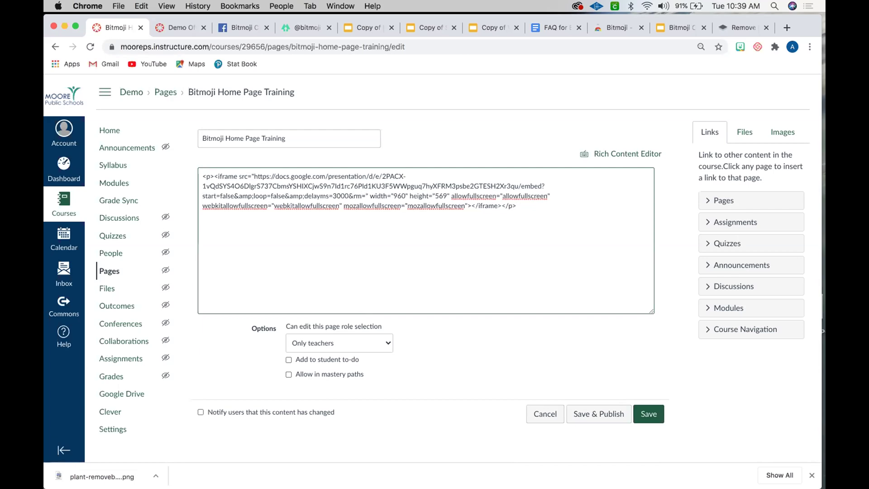
type("min")
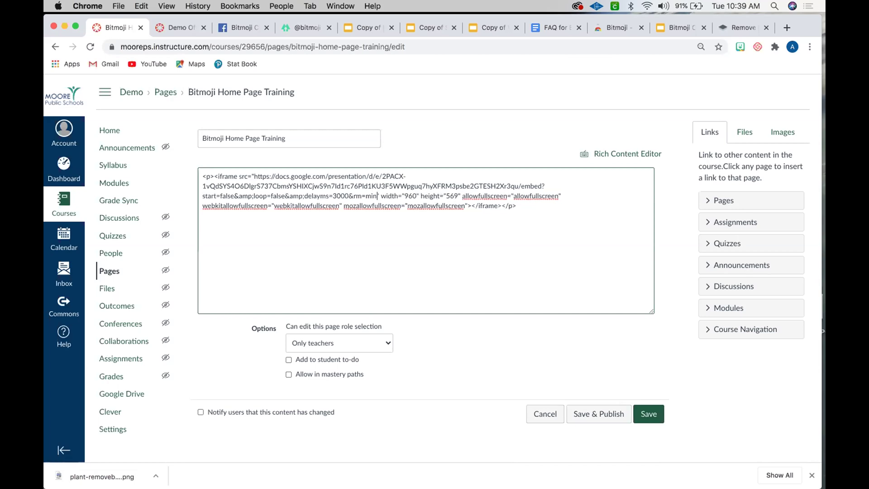
type("imal")
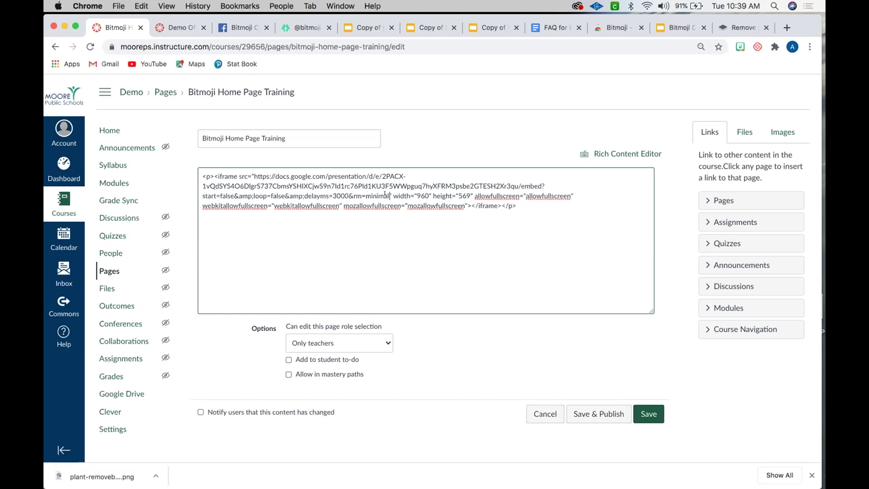
Highlight the added "&rm=minimal" text, save the page, and view the embedded classroom scene.
left_click_drag(389, 196, 348, 195)
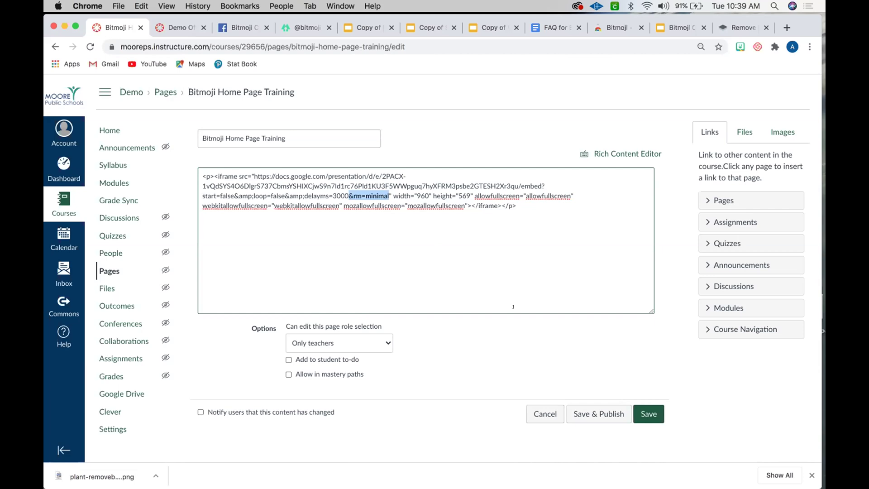
left_click(646, 414)
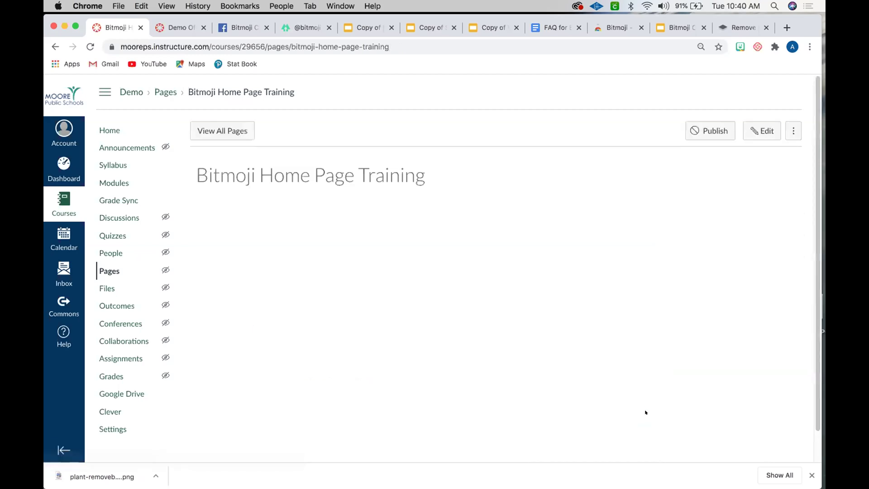
scroll(407, 434, "down", 2)
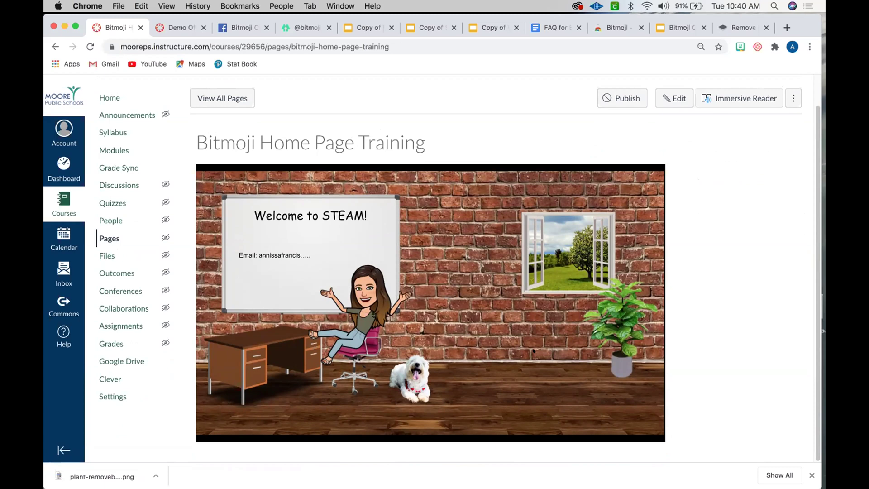
Switch to the Bitmoji Classroom Sample presentation in Google Slides.
left_click(688, 28)
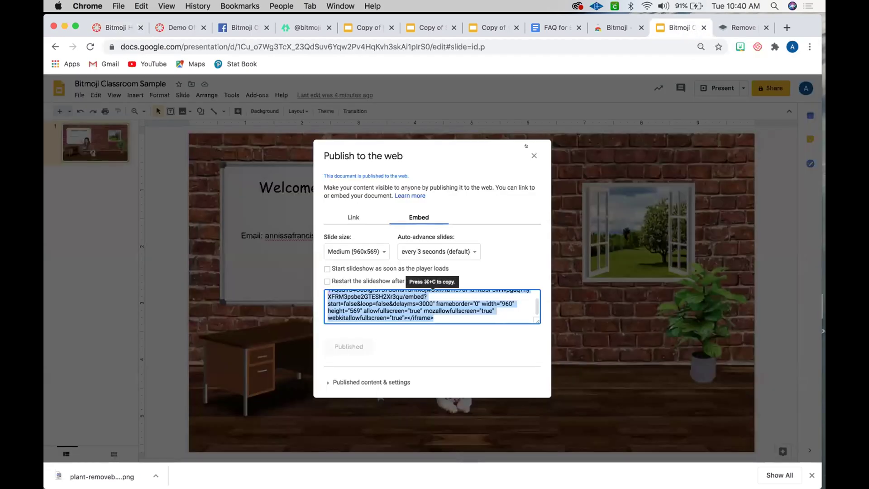
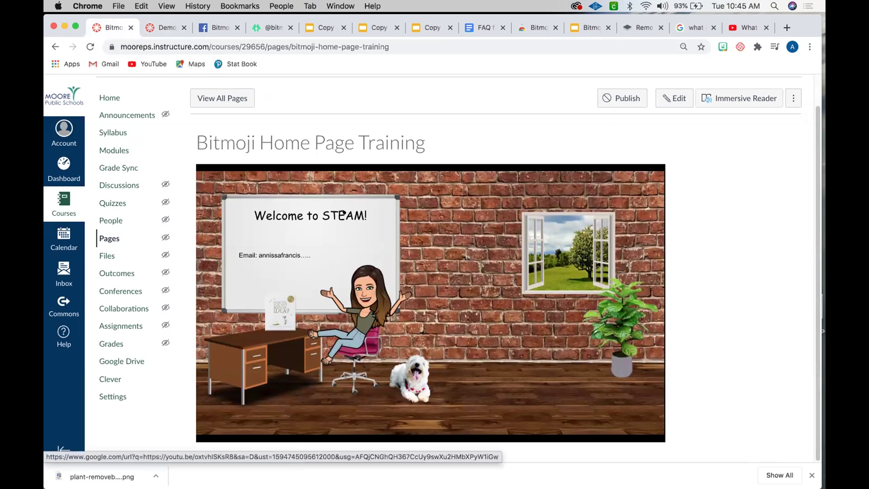
left_click(343, 214)
left_click(176, 27)
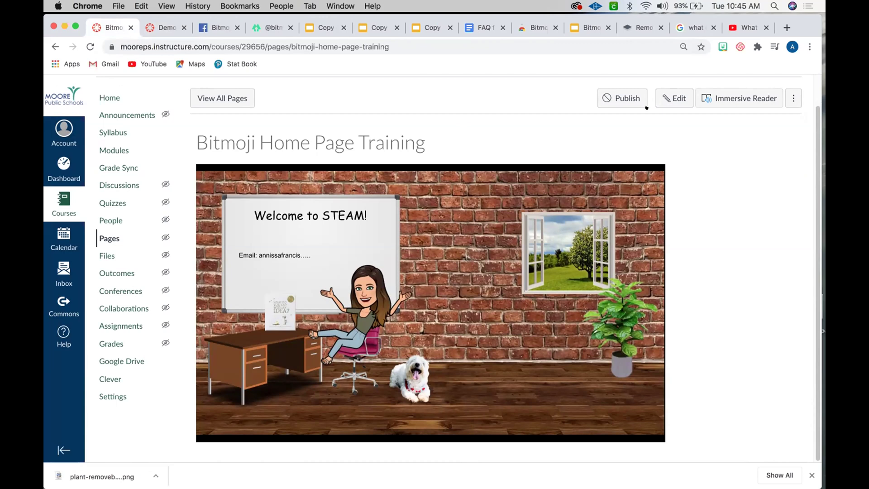
Search the web for "view pure" in a new browser tab and open the ViewPure website.
left_click(776, 28)
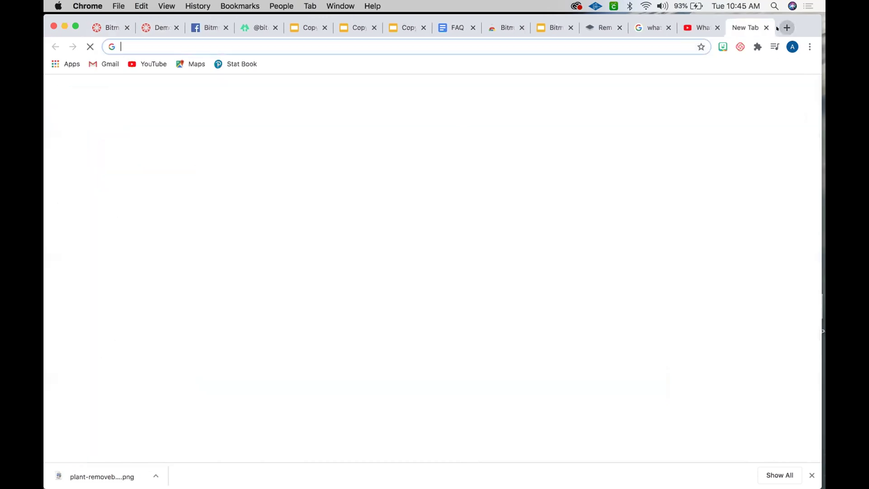
type("view pure")
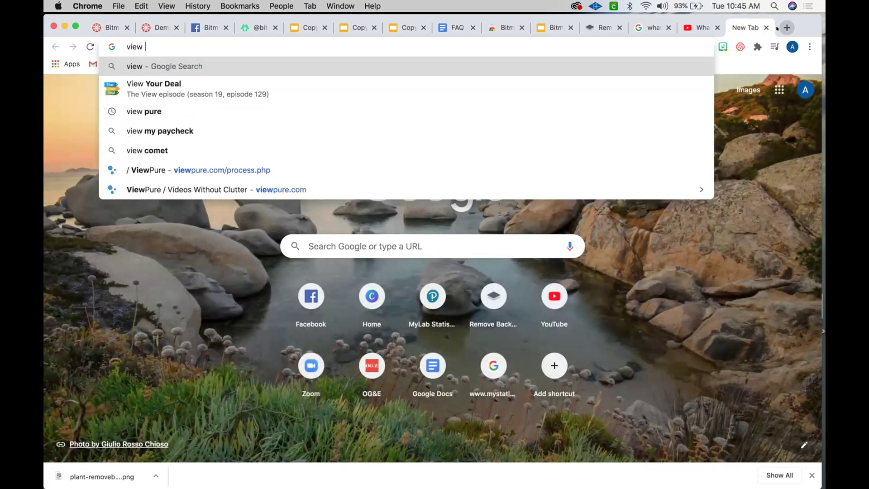
key("Return")
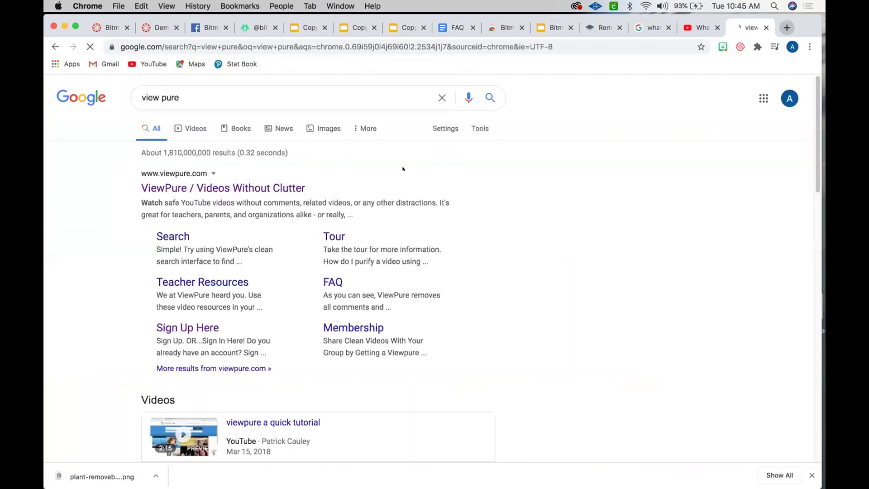
left_click(289, 186)
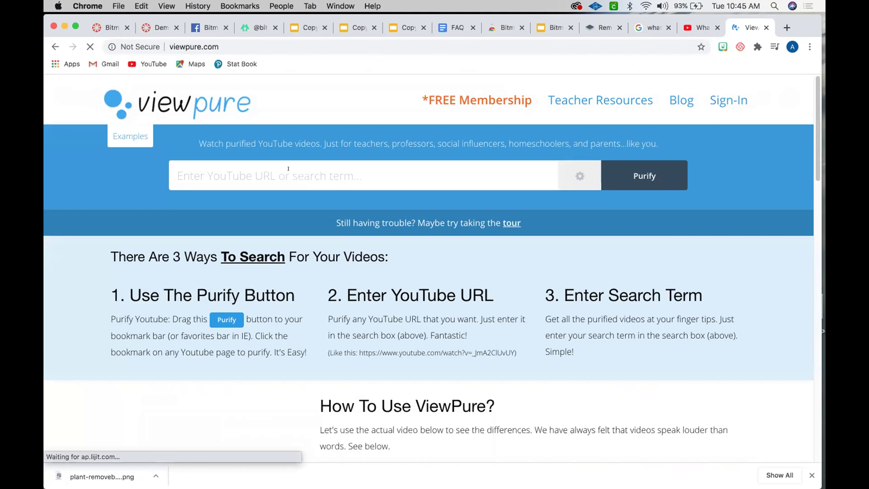
left_click(289, 169)
type("https://youtu.be/oxtvhISKsR8")
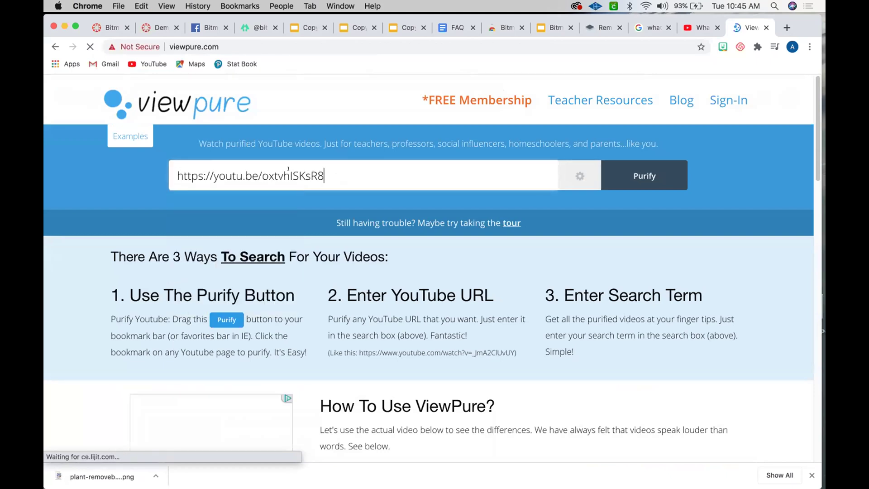
left_click(664, 168)
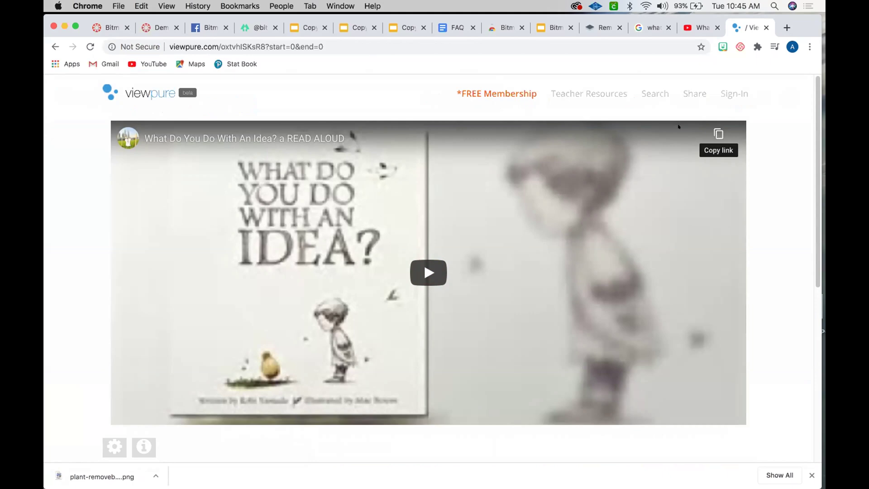
Copy the read-aloud video's share link on YouTube, then return to ViewPure and copy the link from the purified video.
left_click(690, 23)
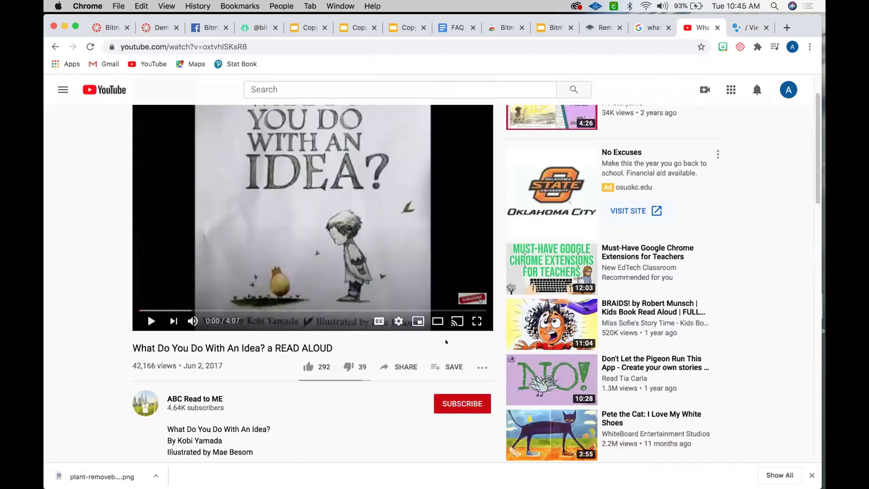
left_click(399, 366)
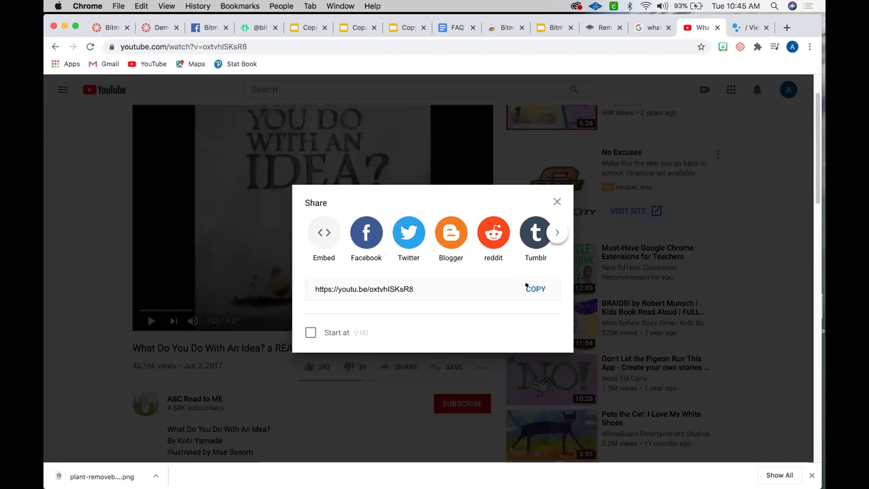
left_click(527, 288)
key("ctrl+Tab")
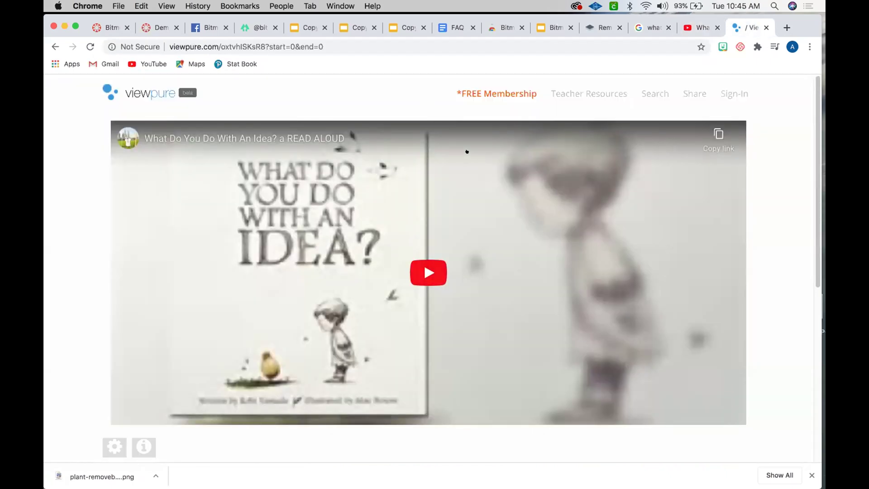
left_click(718, 132)
Close the ViewPure and YouTube tabs, look at the Demo Office Page in Canvas, and return to the Bitmoji Home Page Training page.
left_click(767, 25)
left_click(766, 26)
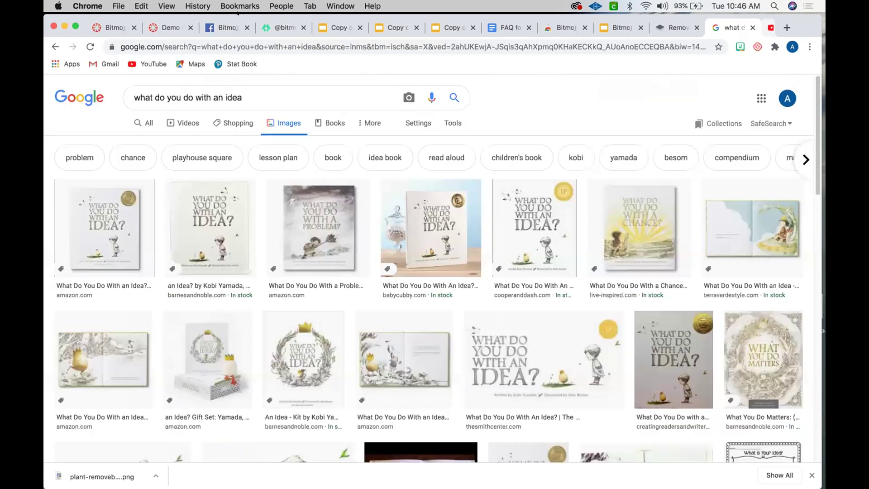
left_click(159, 28)
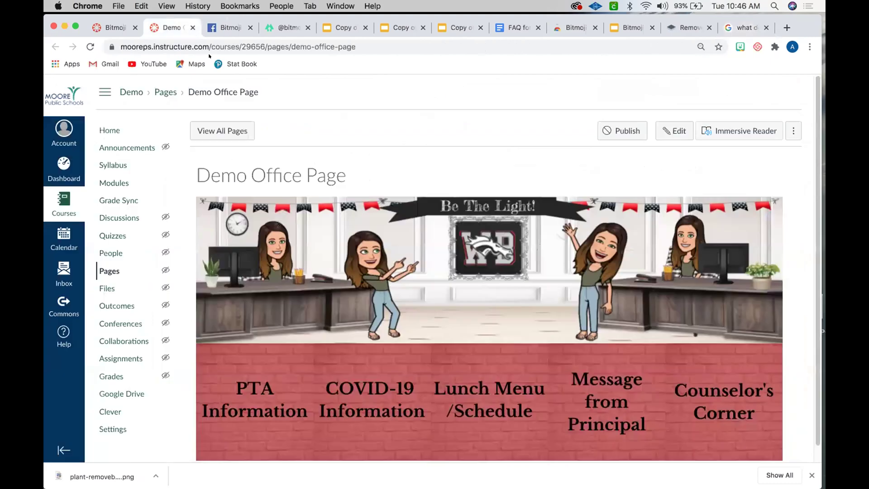
left_click(113, 27)
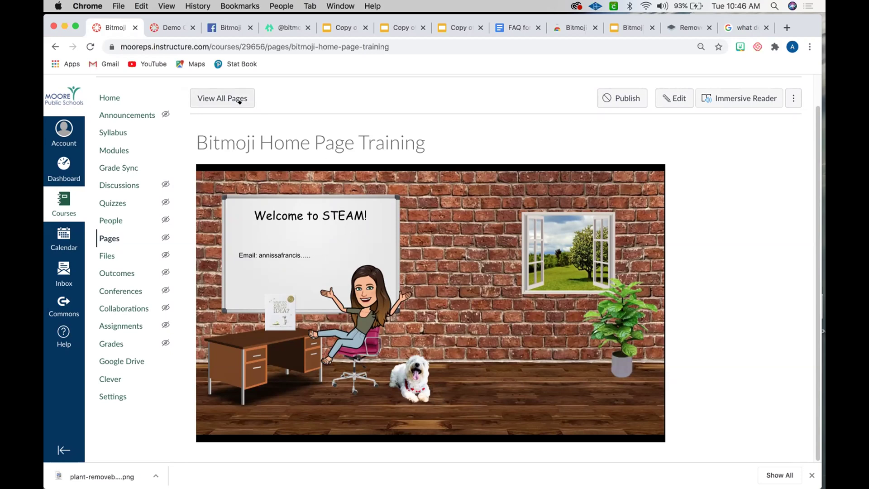
Open the Demo course's home page and look at the subject buttons below the classroom scene.
left_click(110, 93)
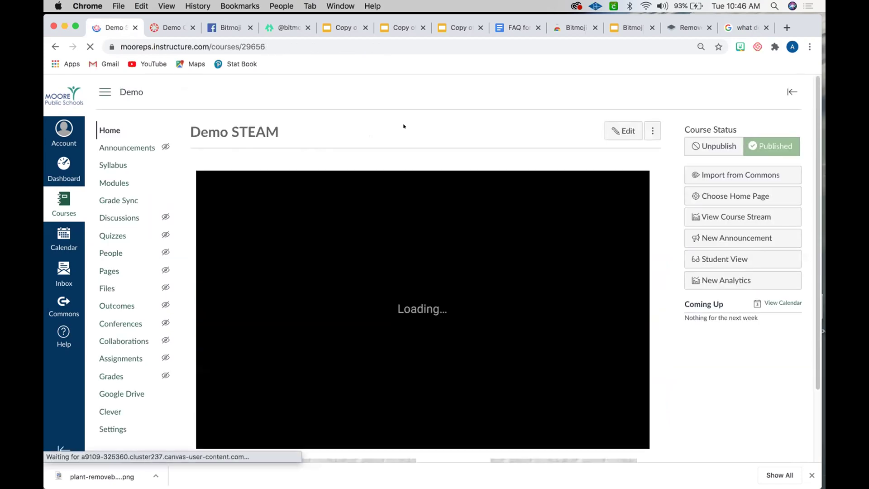
scroll(403, 126, "down", 2)
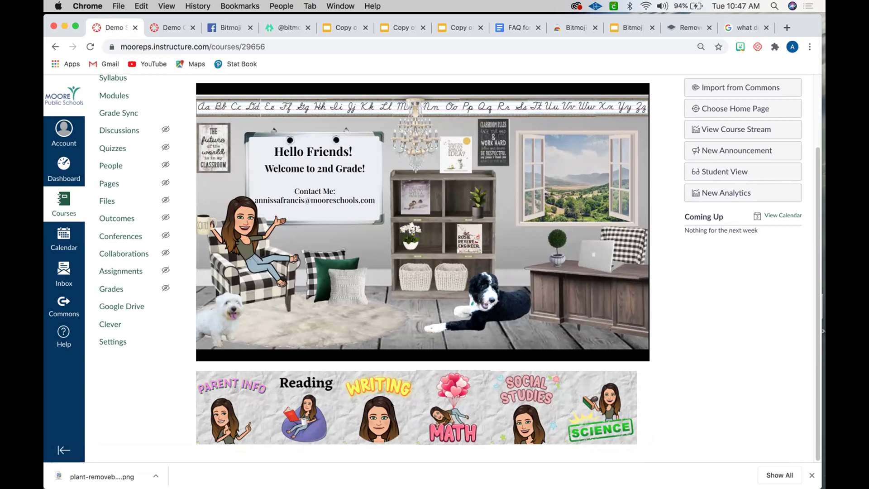
Open canva.com in a new browser tab and close the leftover Google search and background-removal tabs.
left_click(786, 28)
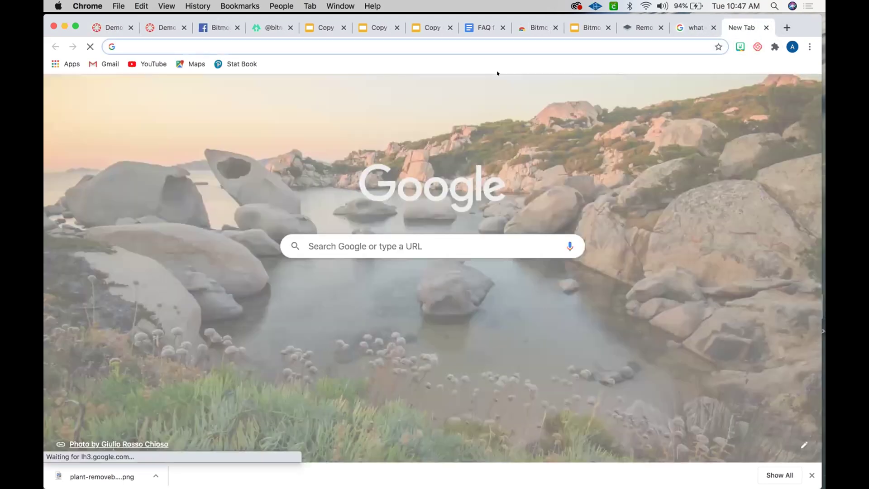
type("canva.com")
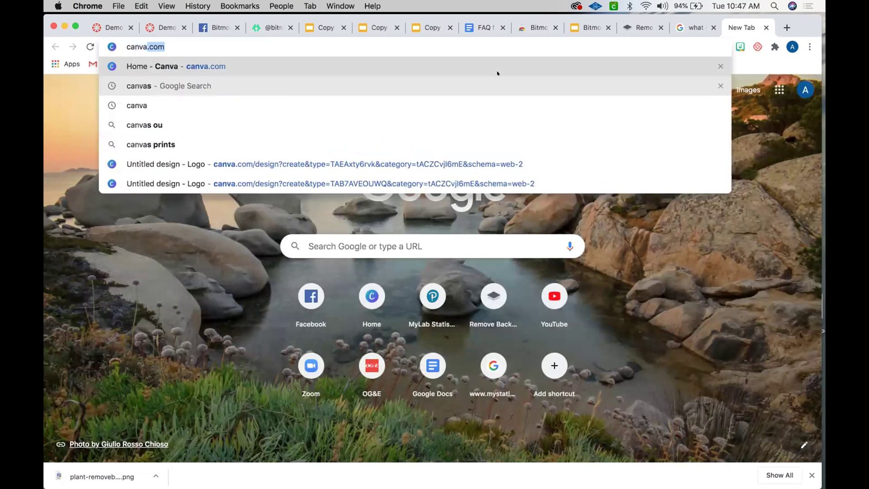
key("Return")
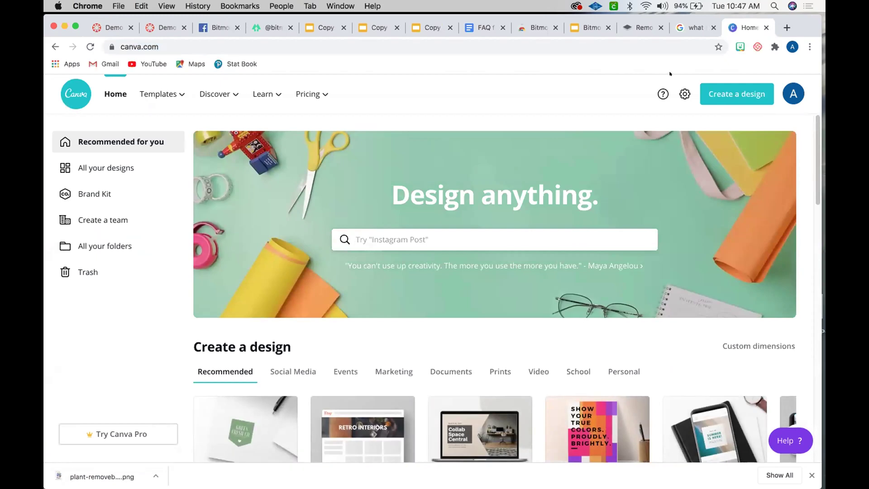
middle_click(707, 23)
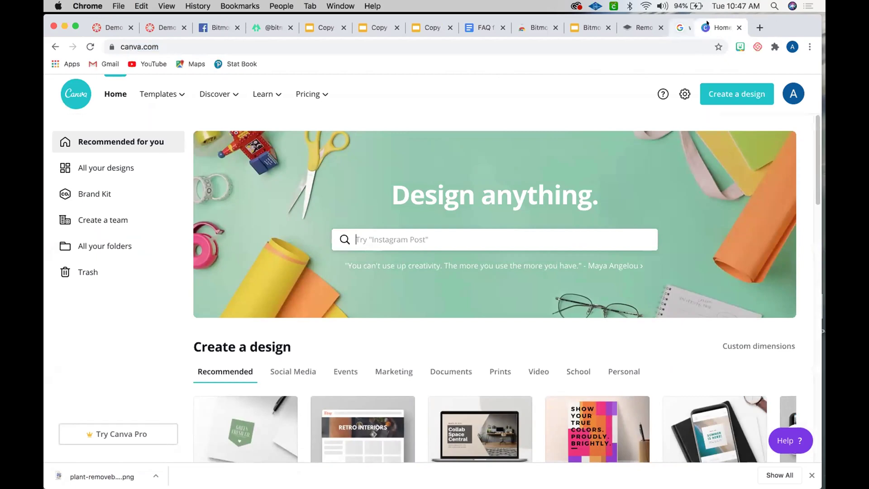
left_click(655, 28)
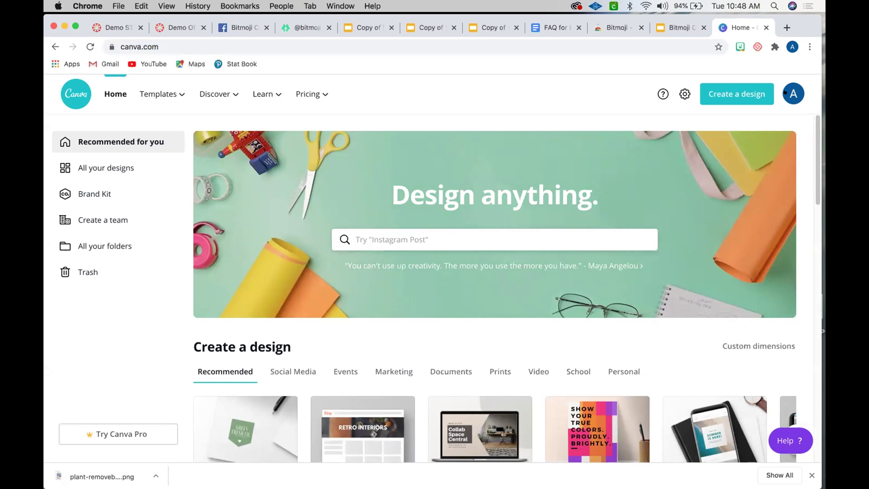
Create a blank Logo design in Canva and apply the recently used white brick background.
scroll(507, 220, "down", 4)
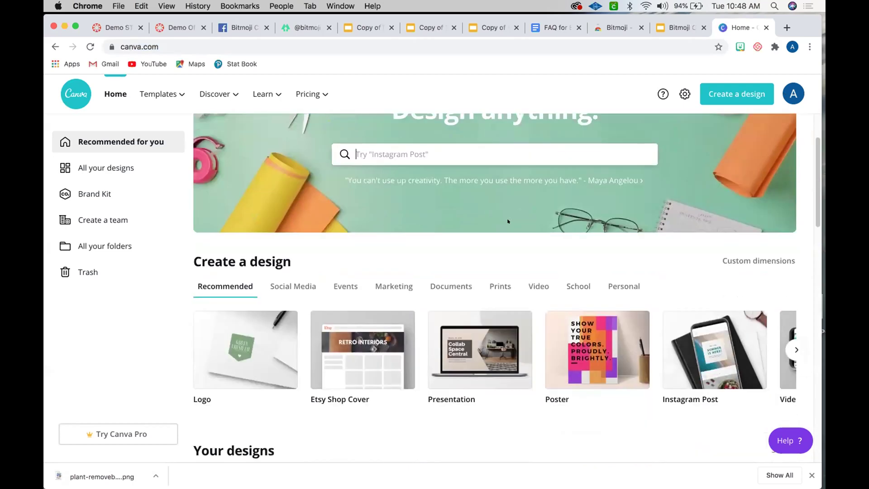
left_click(245, 334)
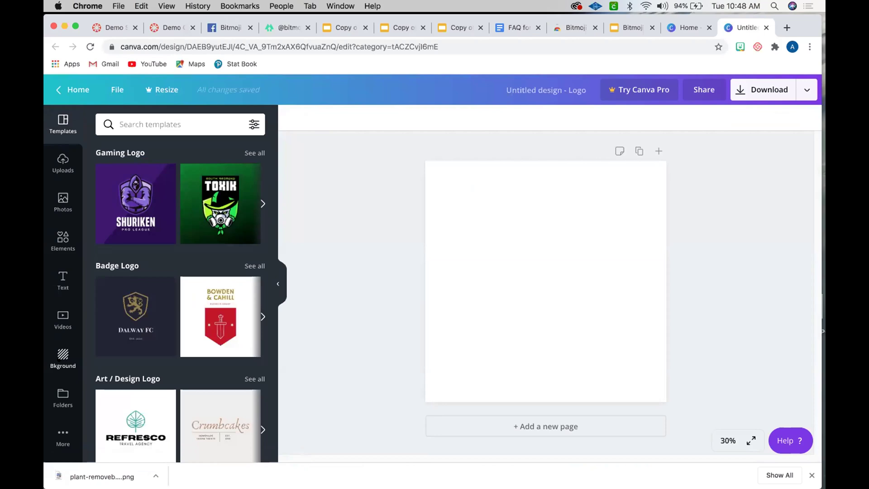
left_click(63, 357)
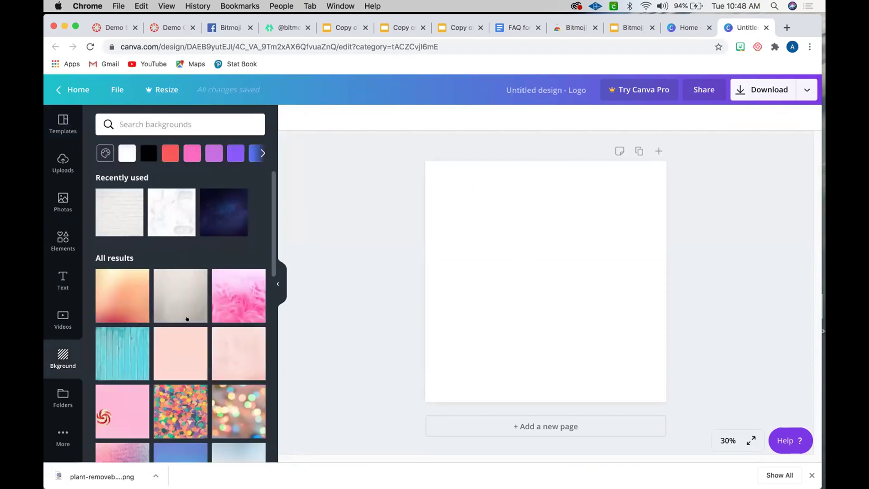
scroll(125, 300, "down", 2)
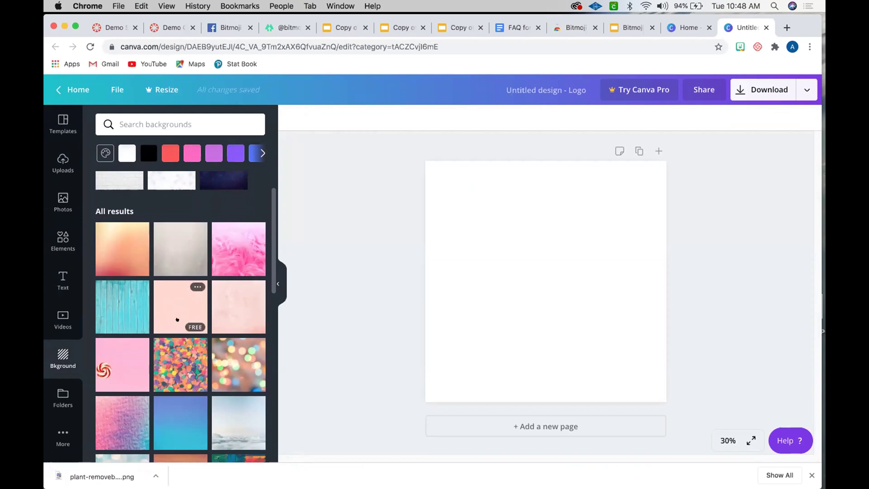
scroll(195, 344, "down", 4)
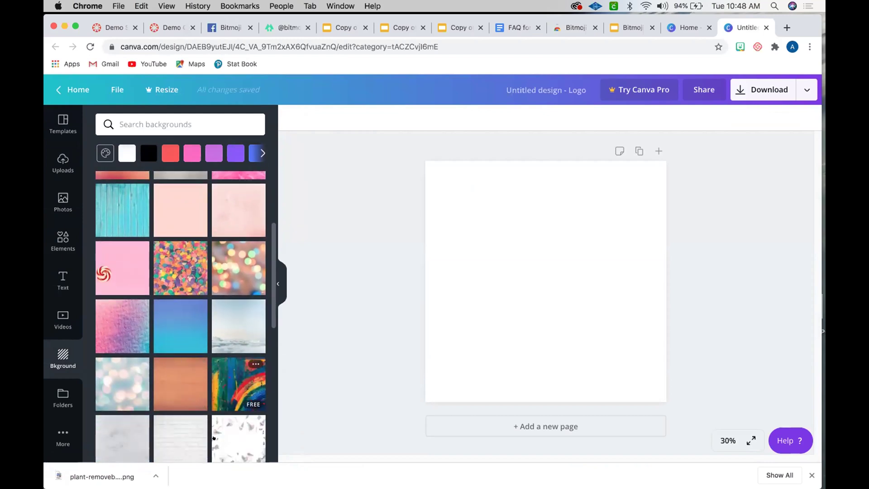
scroll(172, 430, "down", 5)
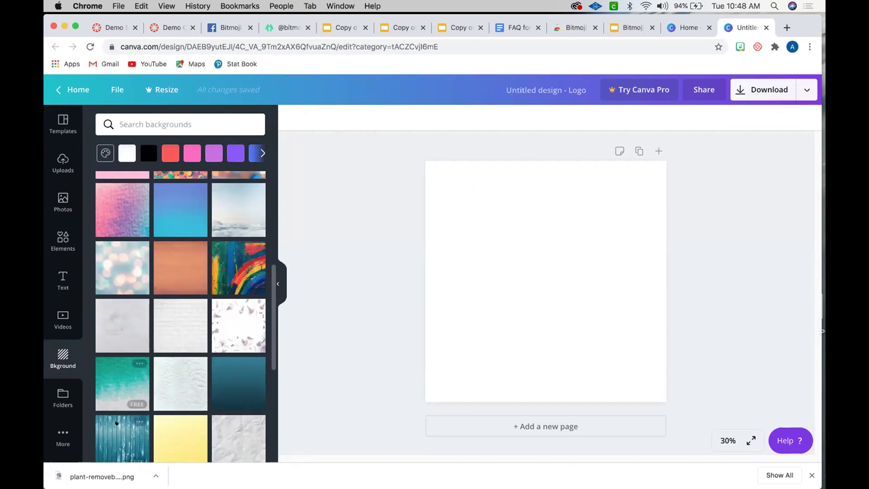
scroll(211, 369, "up", 10)
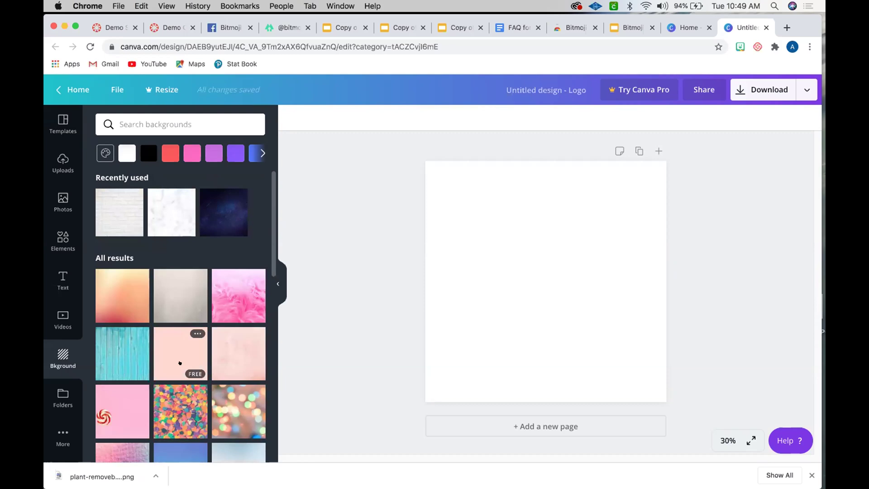
left_click(110, 206)
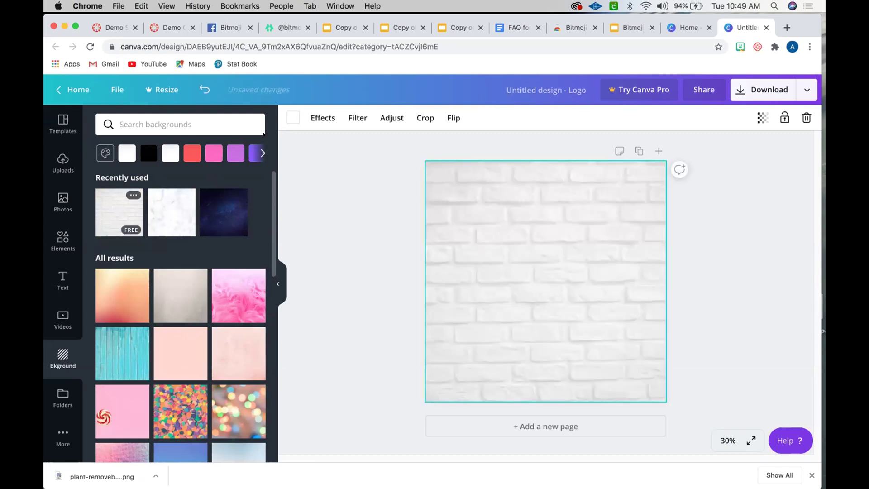
Recolor the brick background, trying yellow #ebeb6d before choosing the light turquoise default color.
left_click(292, 117)
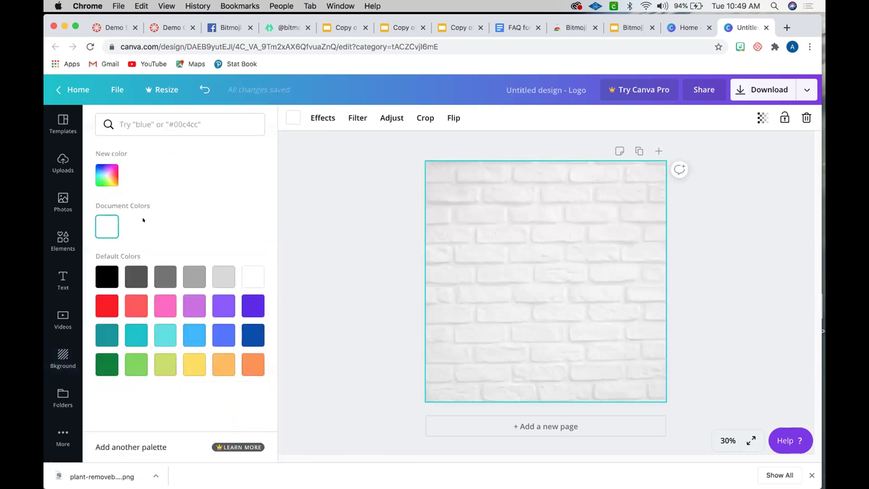
left_click(107, 175)
mouse_move(186, 215)
left_mouse_down()
mouse_move(193, 208)
mouse_move(211, 219)
mouse_move(182, 205)
left_mouse_up()
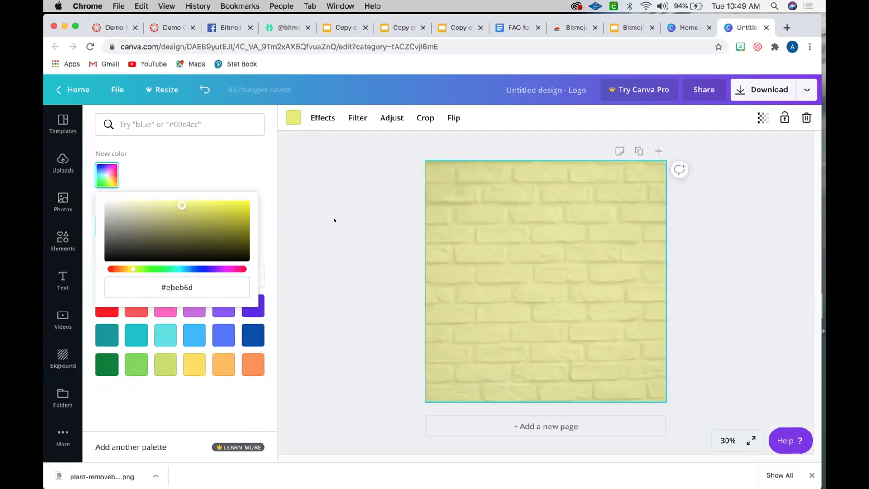
left_click(166, 335)
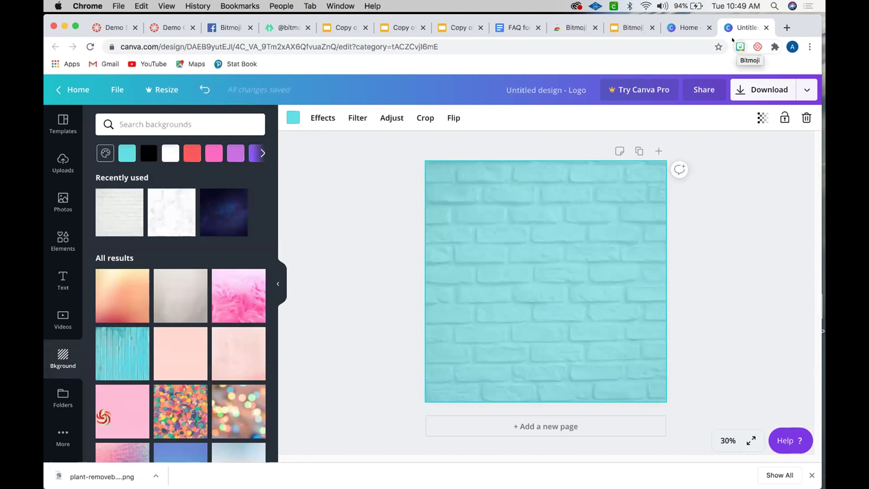
Search Bitmoji for "math", copy the dabbing character under the MATH lettering, and paste it onto the brick background.
left_click(740, 47)
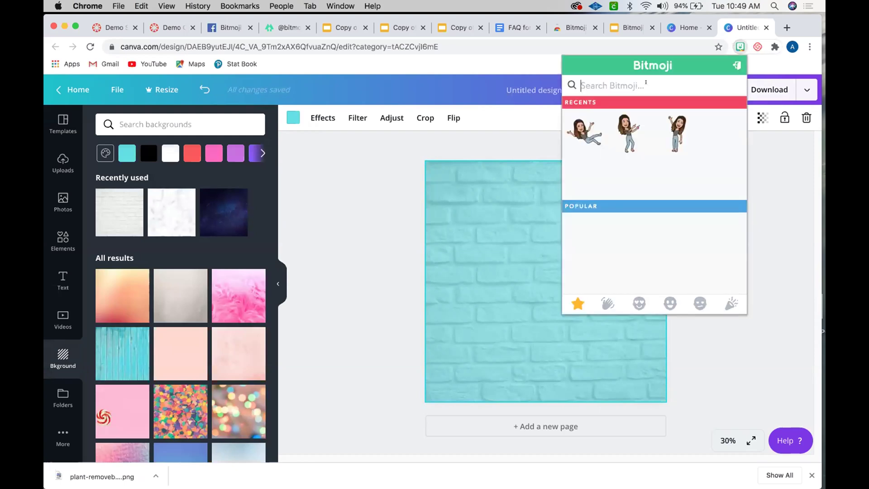
type("math")
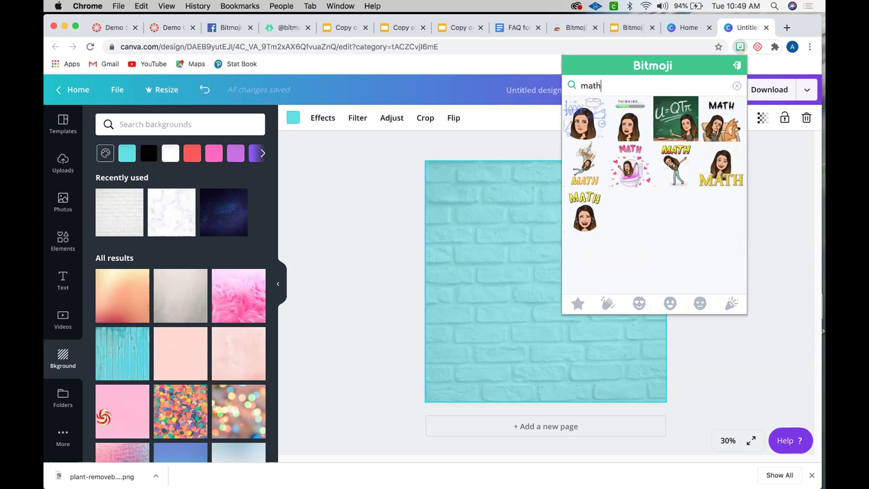
right_click(670, 177)
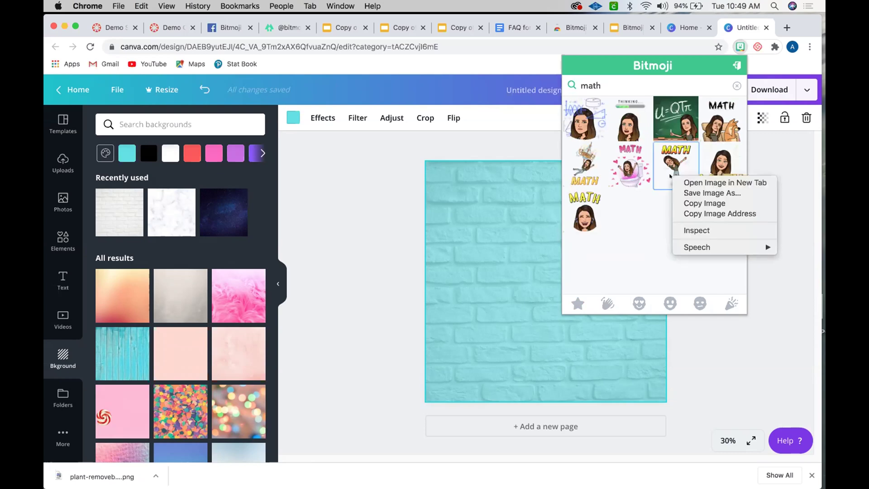
left_click(698, 202)
left_click(401, 238)
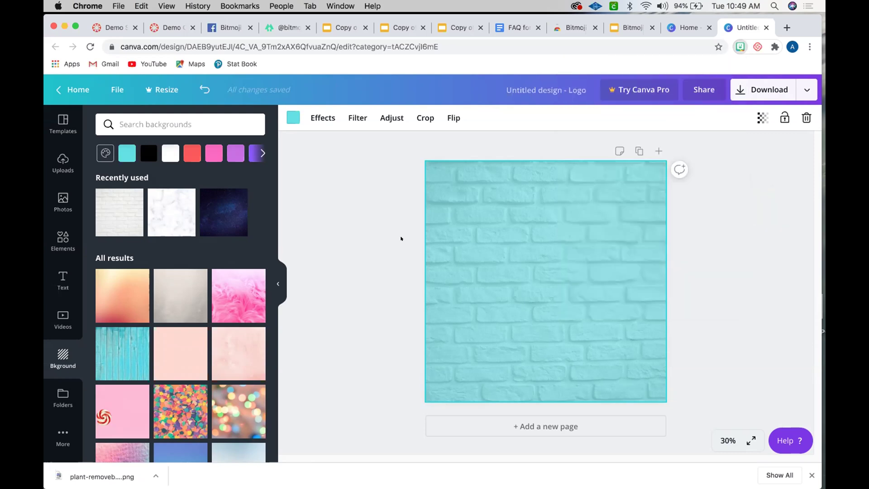
key("cmd+v")
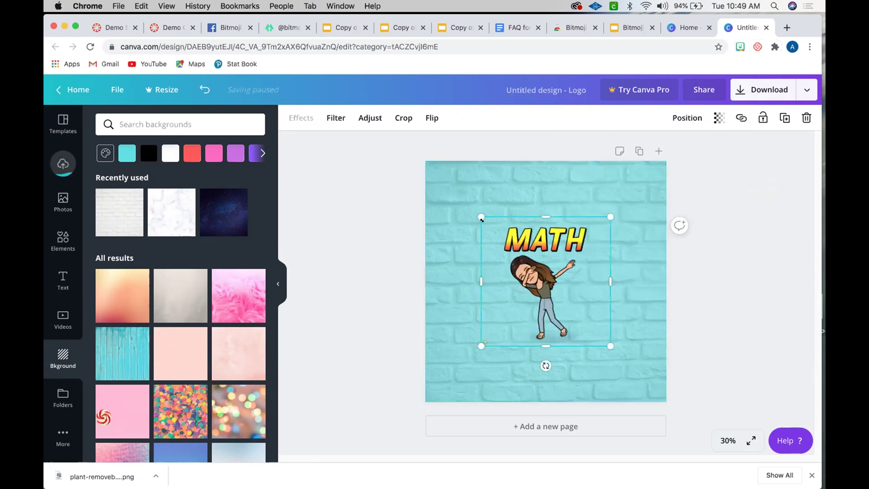
Enlarge the MATH Bitmoji so it fills nearly the whole square design, and deselect it.
left_click_drag(429, 151, 423, 151)
left_click_drag(610, 346, 663, 398)
left_click(687, 211)
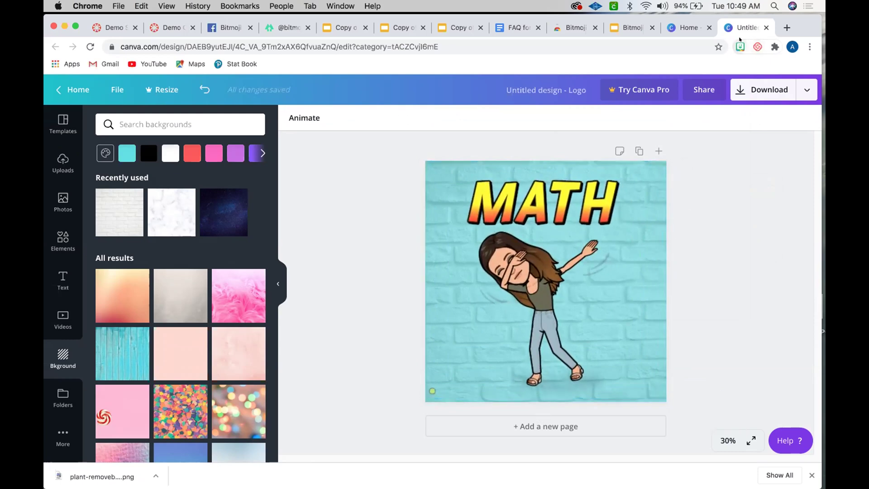
Browse the Bitmoji collection for other button ideas, including a search for "respect".
left_click(740, 47)
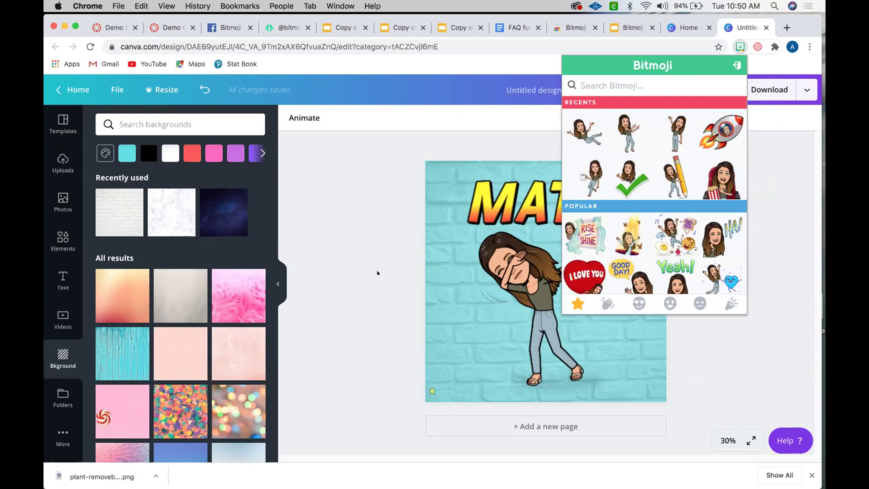
left_click(368, 186)
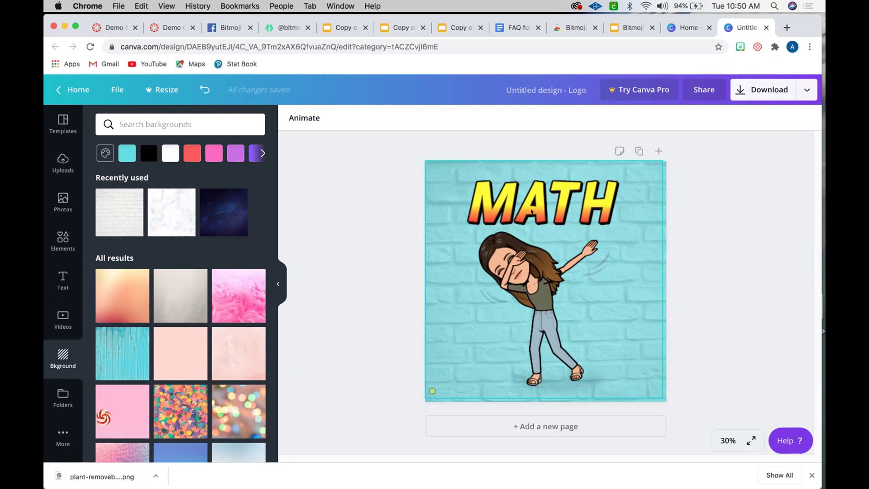
left_click(735, 46)
type("respect")
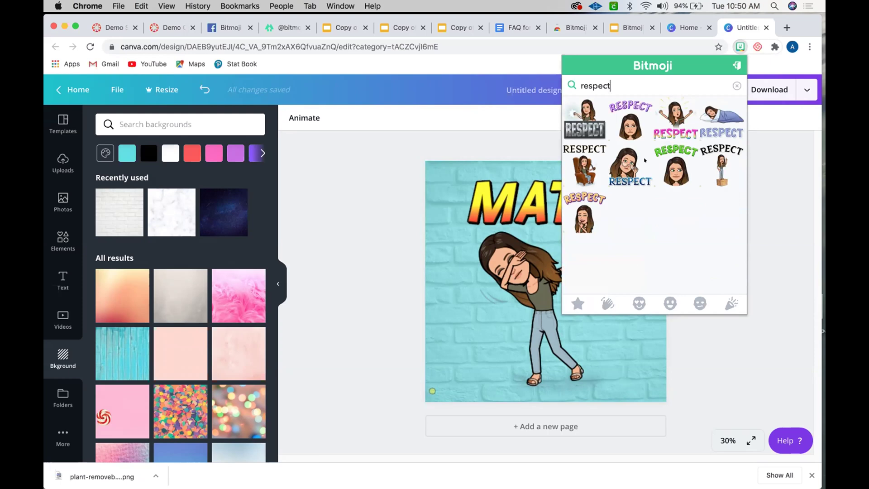
left_click(766, 160)
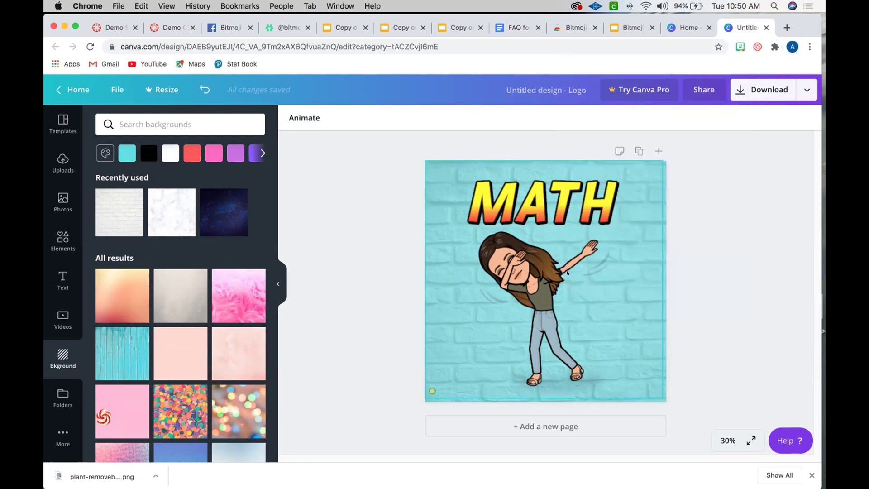
Download the MATH button design as a PNG and dismiss the Canva Pro trial offer.
left_click(753, 85)
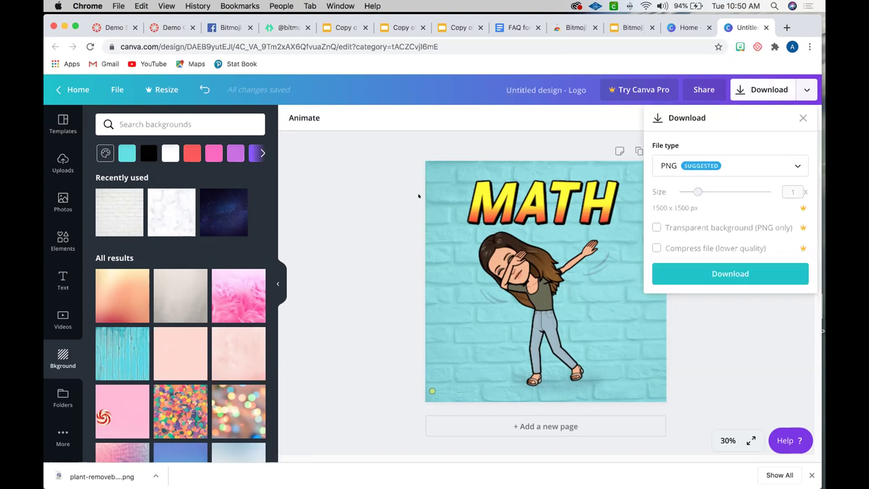
left_click(734, 274)
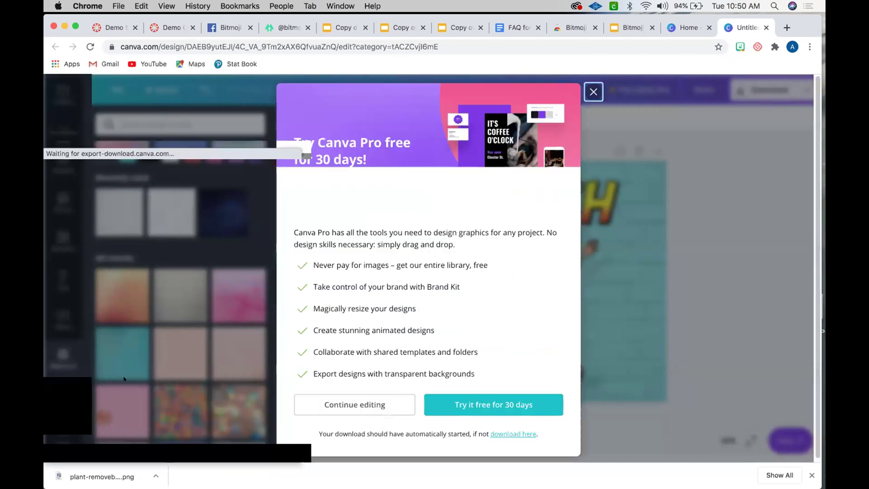
left_click(587, 85)
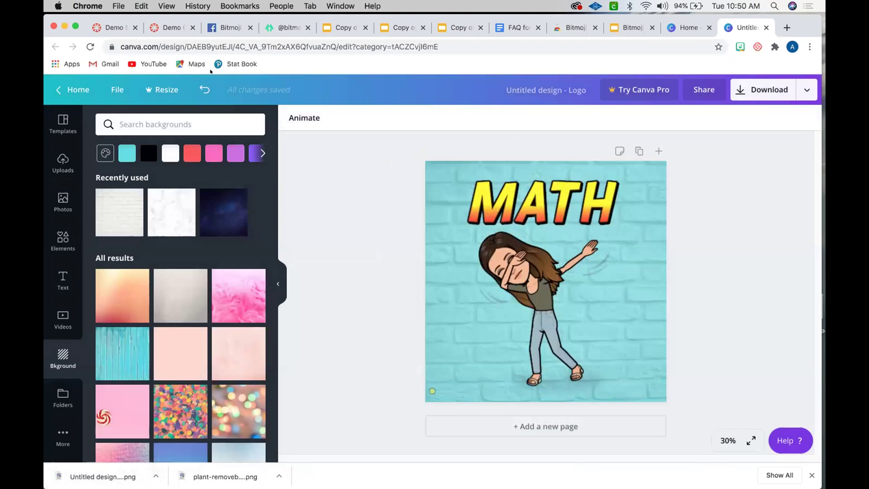
Switch to Canvas, close the Demo Office Page tab, and return to the Demo STEAM course home page.
left_click(115, 22)
scroll(246, 80, "up", 5)
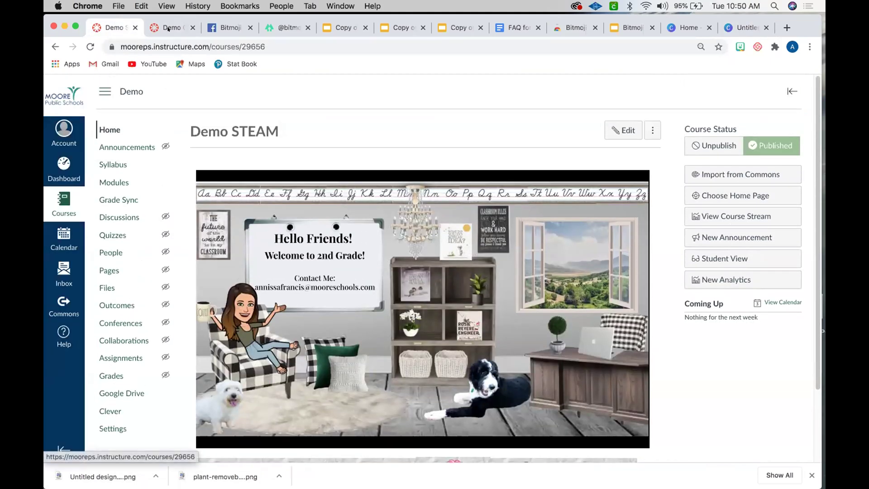
left_click(183, 28)
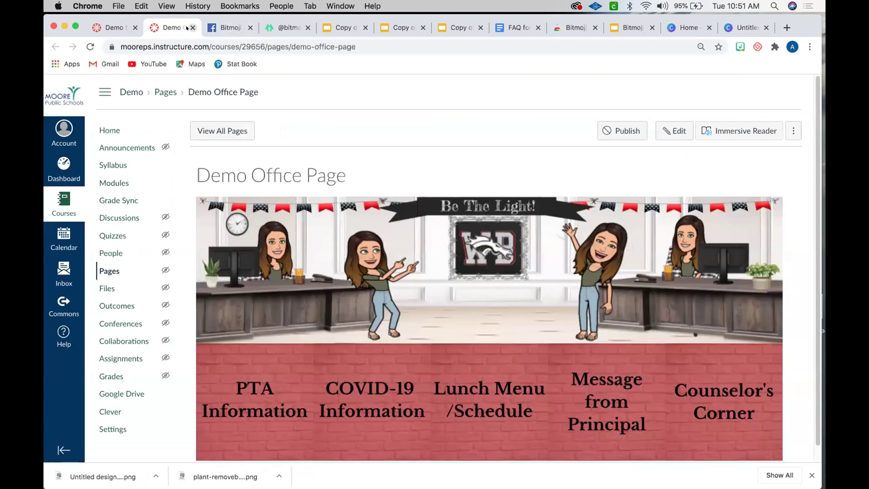
left_click(194, 27)
left_click(117, 28)
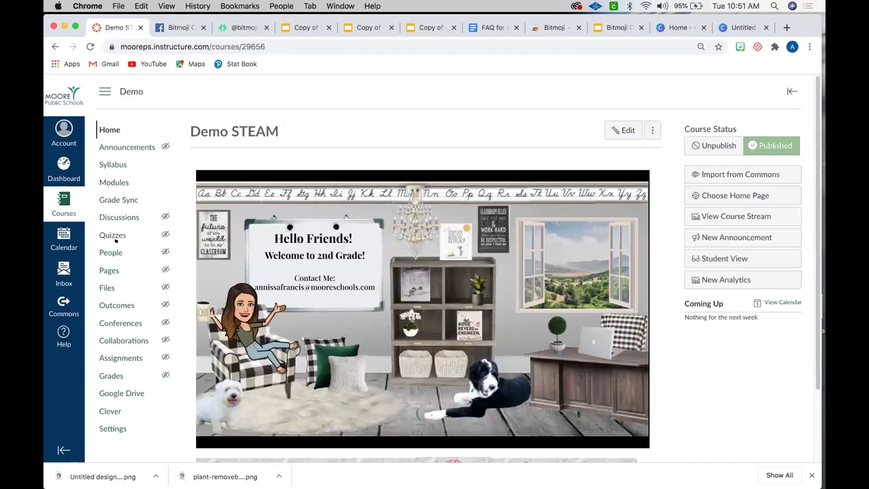
Open the Bitmoji Home Page Training page from the course's full page list and start editing it.
left_click(109, 270)
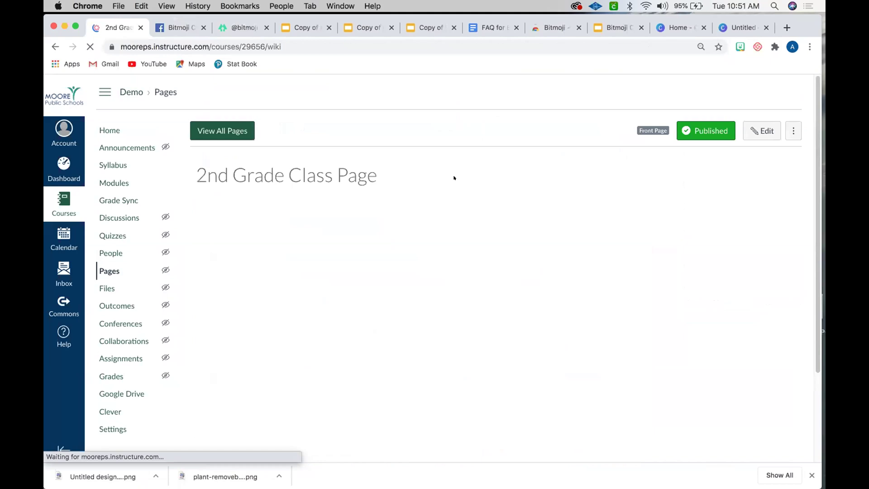
left_click(223, 130)
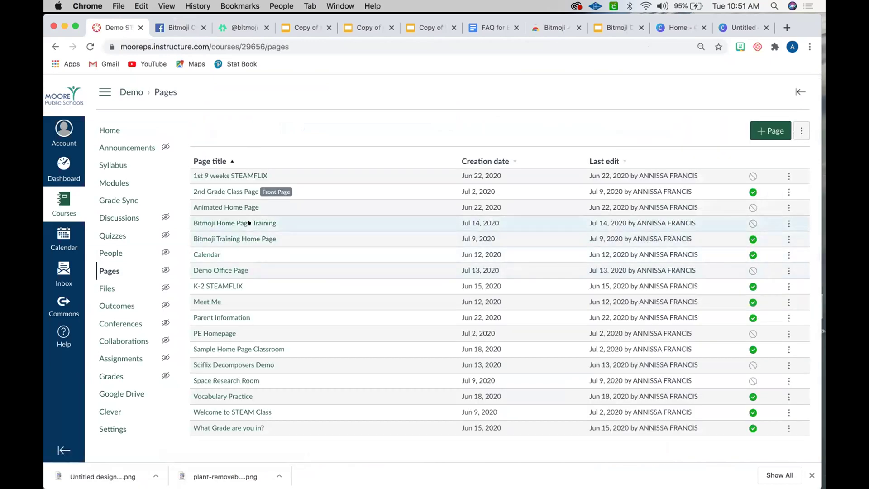
left_click(251, 223)
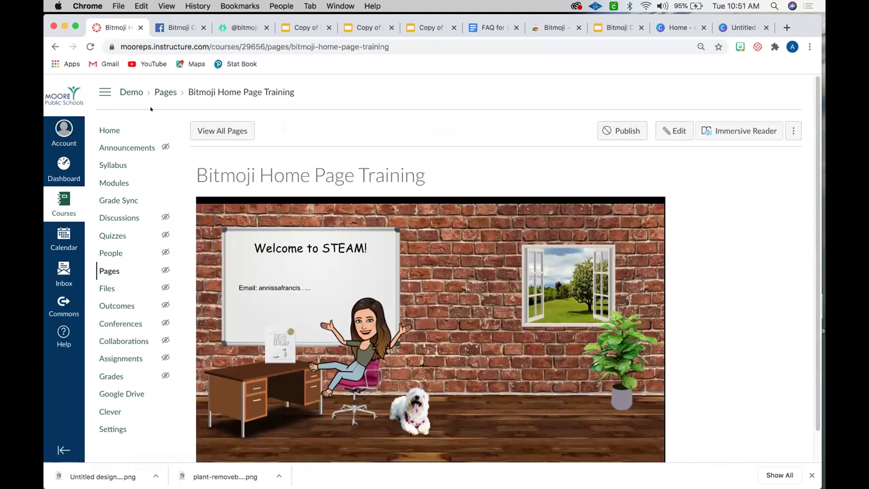
scroll(515, 124, "down", 2)
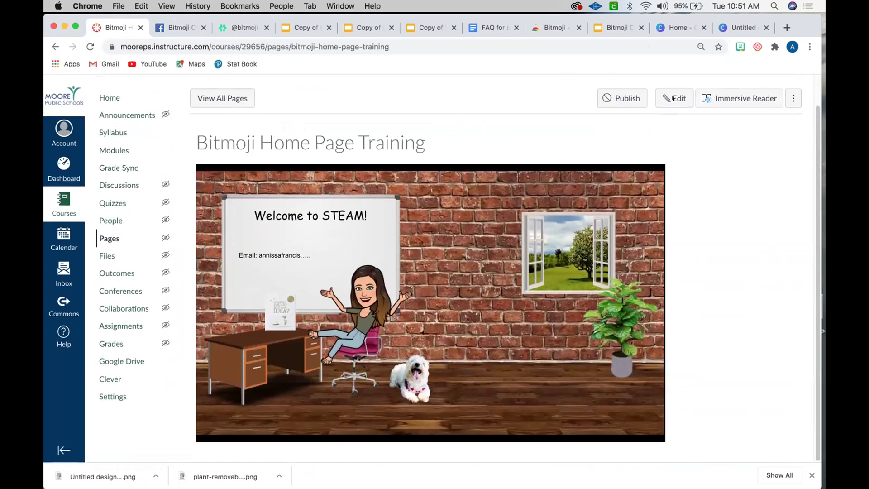
left_click(673, 98)
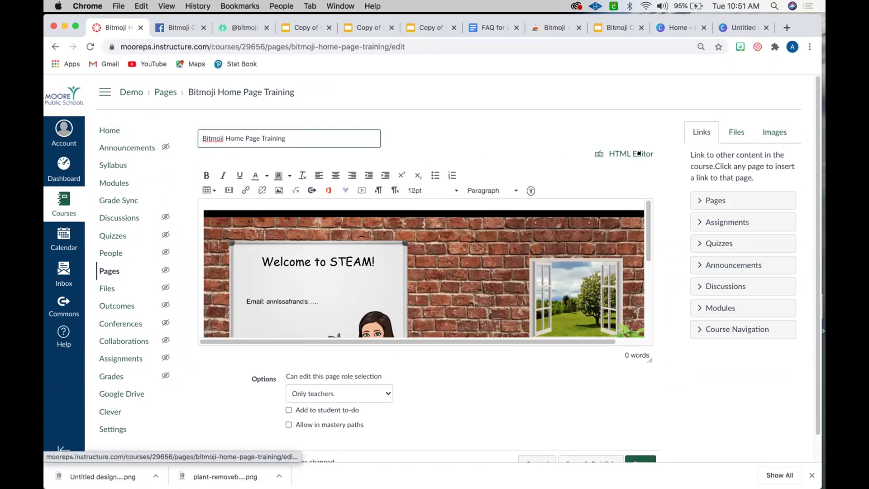
Enlarge the page's editing area until blank space shows under the classroom scene, and place the cursor directly below the scene.
scroll(524, 332, "down", 5)
scroll(525, 332, "down", 2)
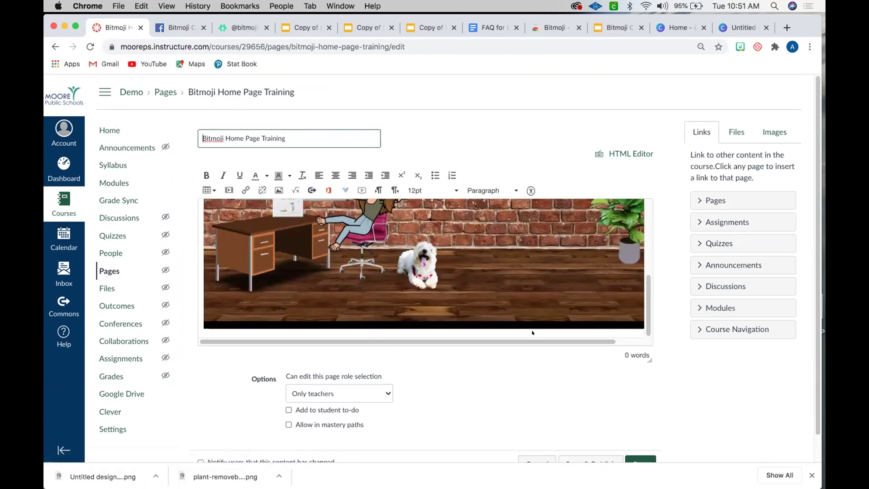
left_click_drag(647, 358, 670, 445)
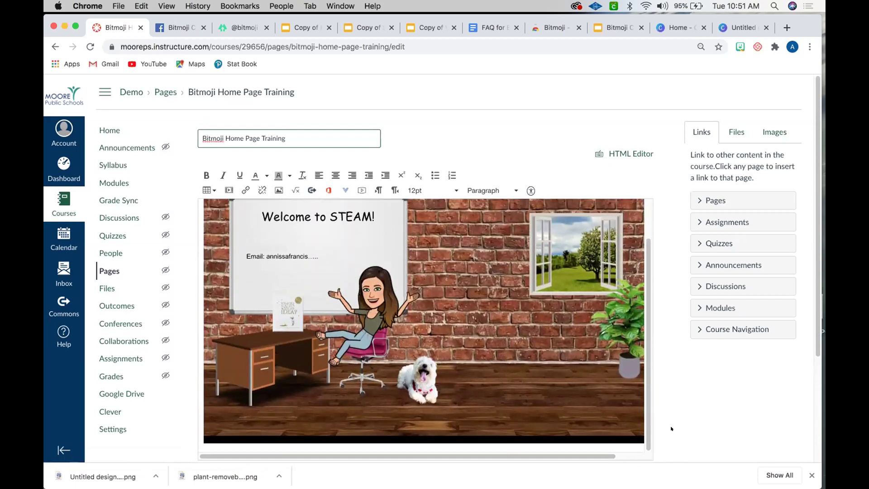
scroll(671, 428, "down", 5)
left_click_drag(646, 326, 653, 472)
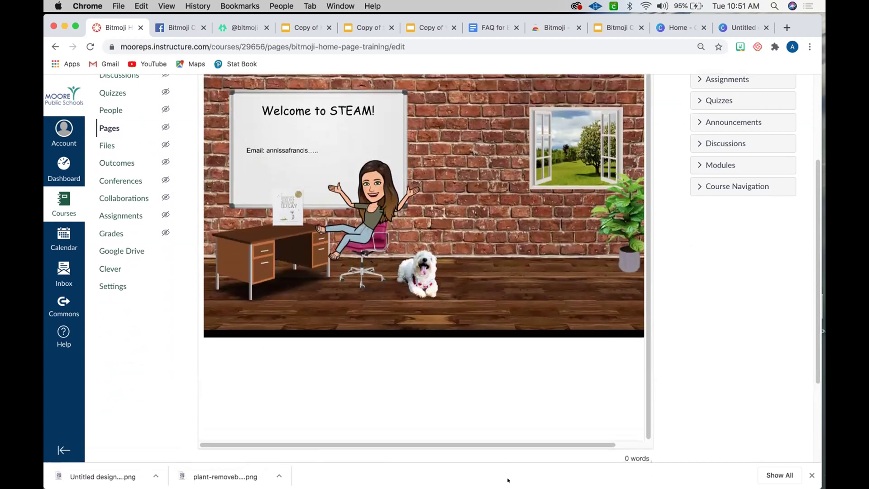
left_click(204, 347)
Choose Untitled design (4).png from the Downloads folder as a new image to upload to the page.
scroll(699, 308, "up", 5)
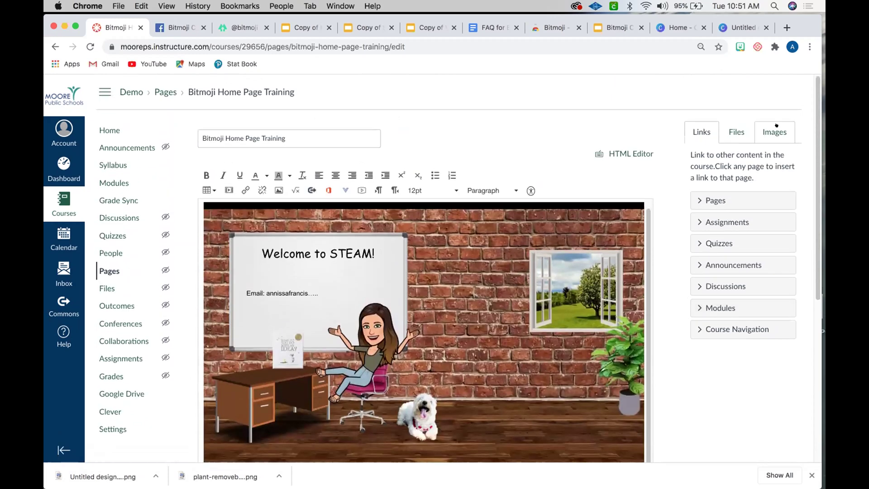
left_click(776, 129)
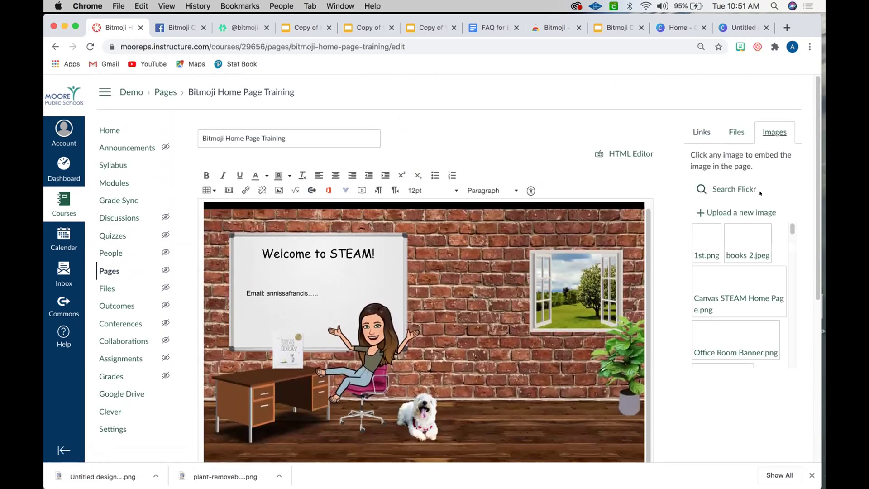
left_click(750, 212)
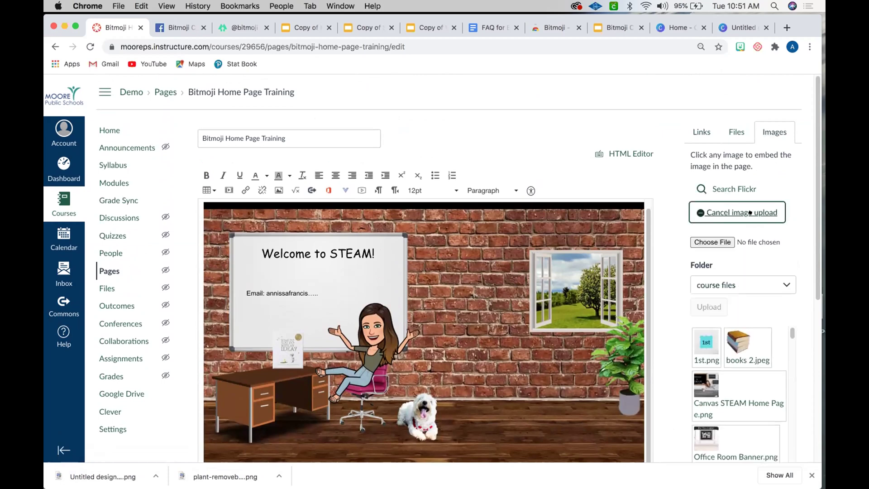
left_click(706, 239)
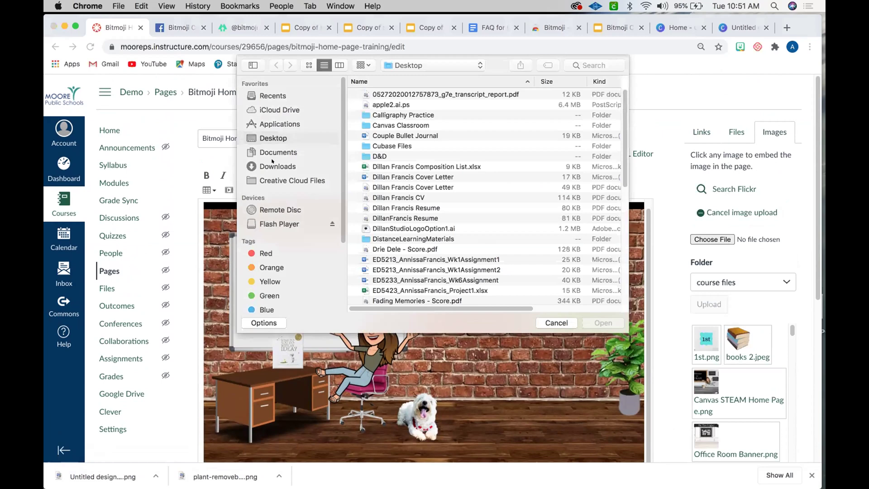
left_click(325, 164)
scroll(437, 228, "down", 20)
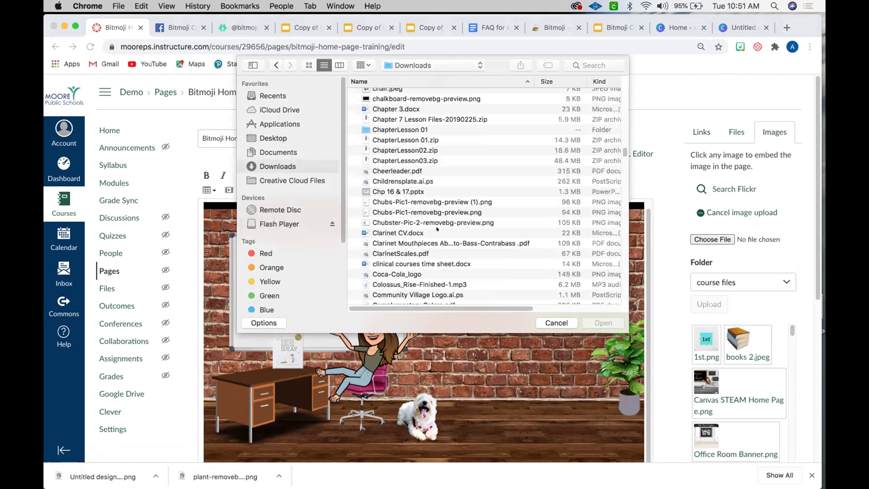
scroll(438, 228, "down", 20)
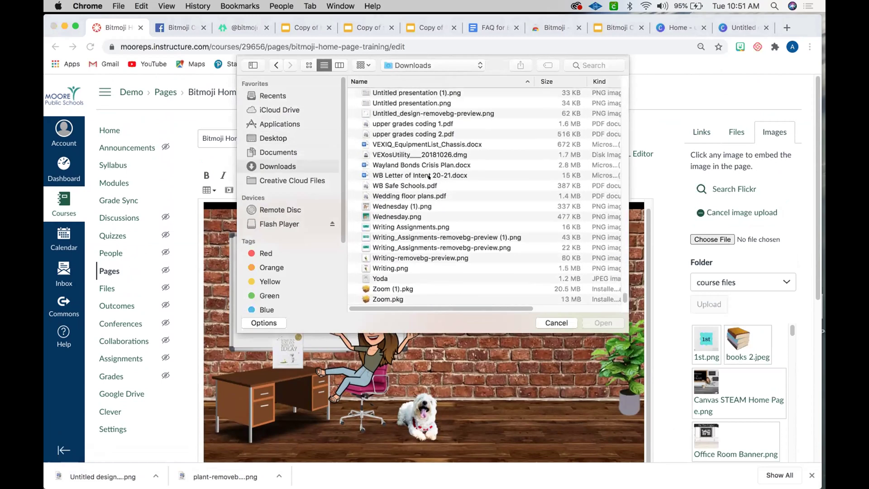
scroll(429, 178, "up", 3)
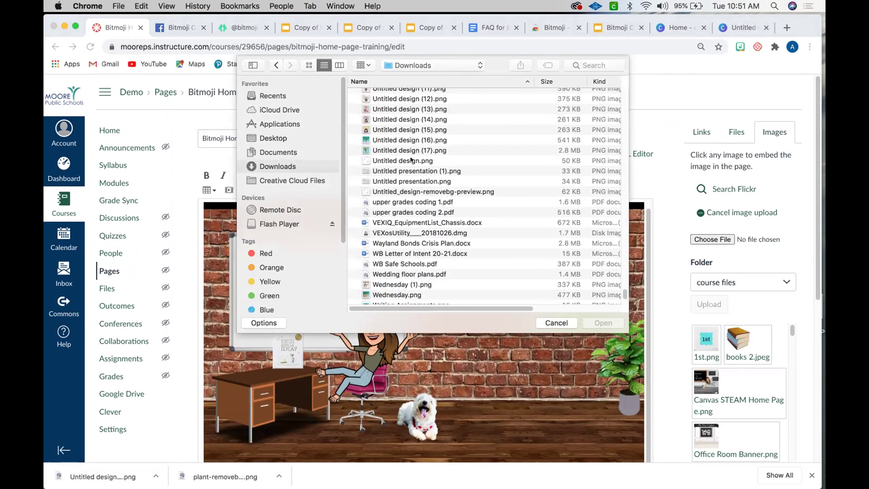
scroll(400, 100, "up", 8)
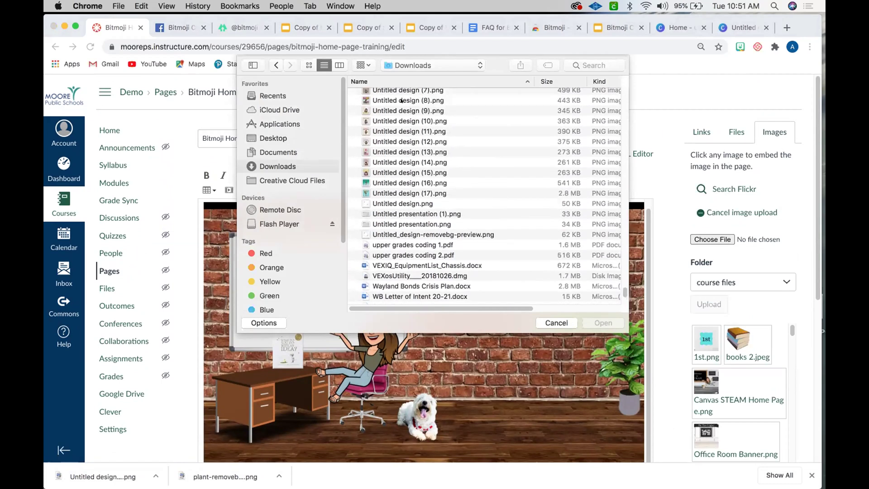
scroll(398, 122, "up", 4)
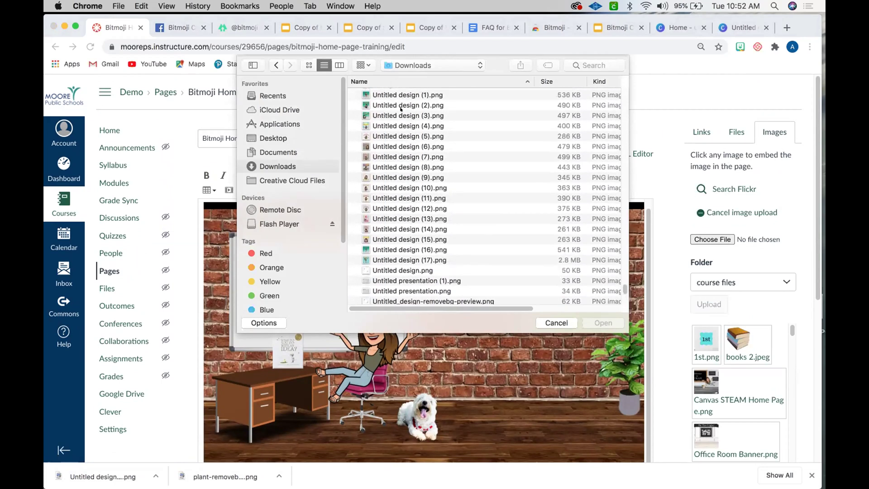
left_click(393, 136)
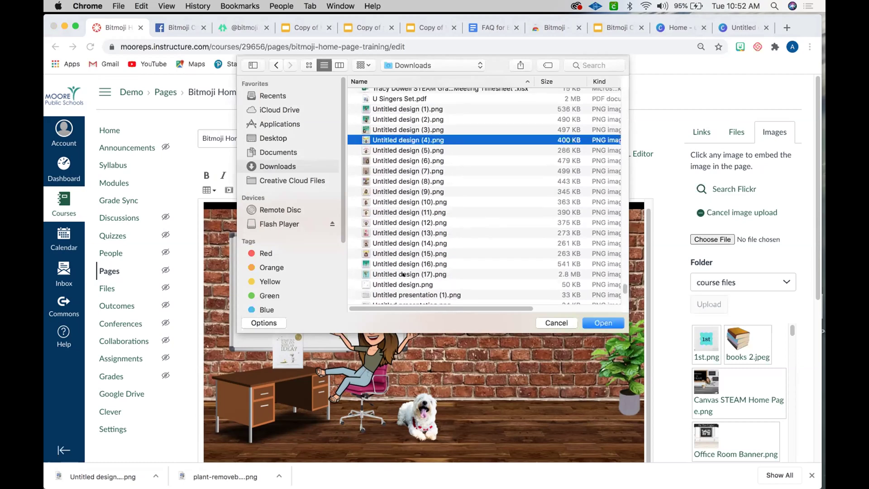
scroll(403, 272, "down", 6)
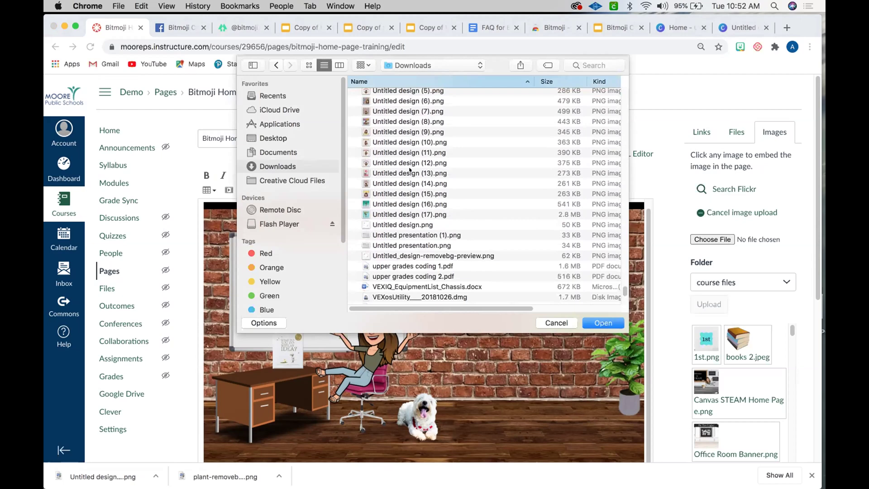
scroll(487, 143, "up", 3)
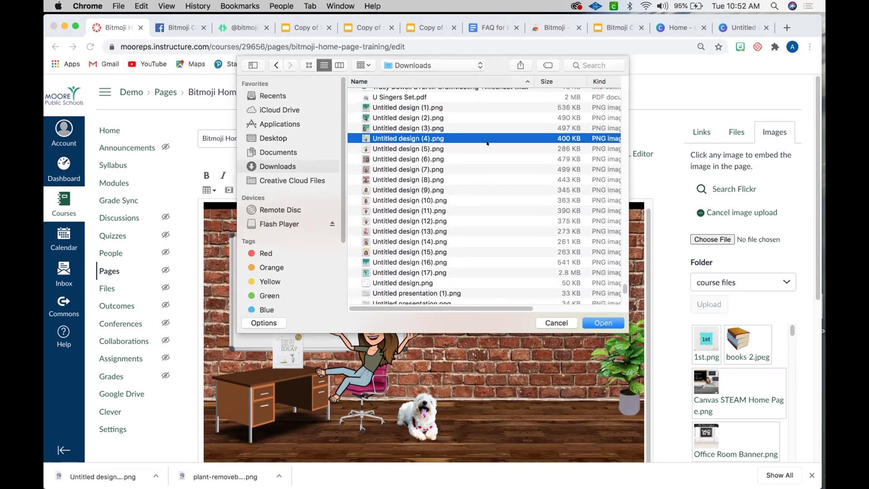
scroll(443, 141, "up", 3)
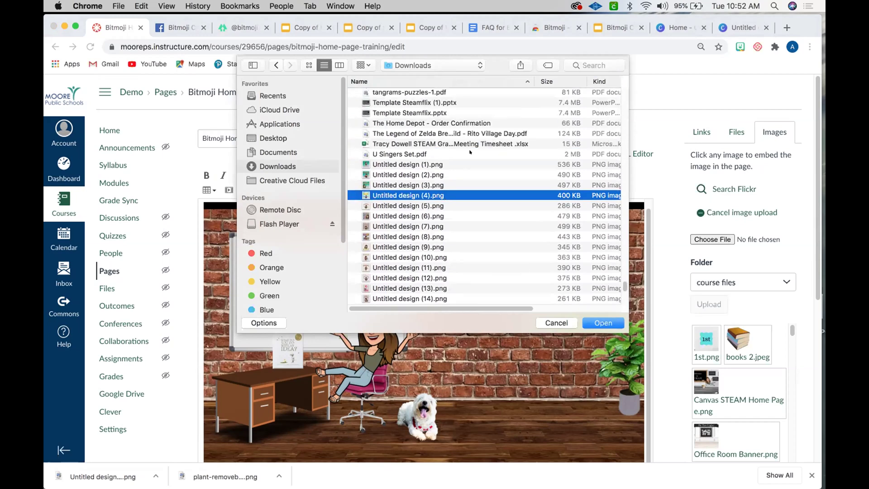
left_click(603, 322)
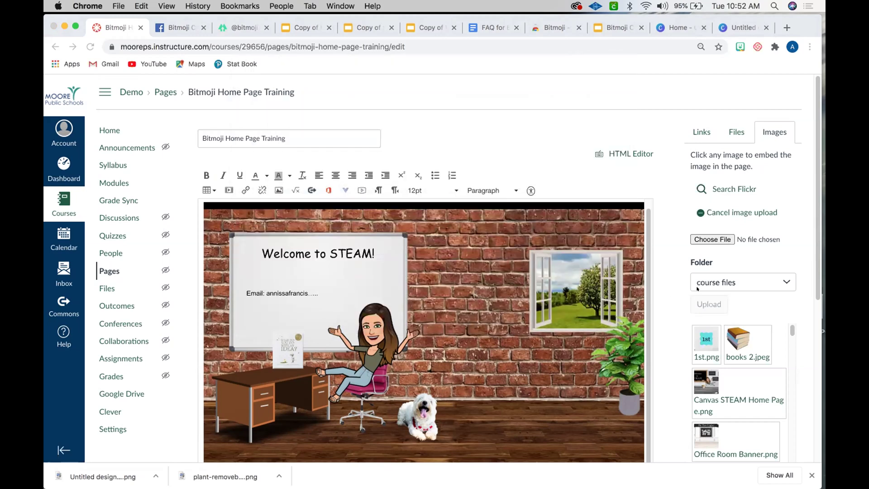
Give the image the alternative text "home page button 1" and upload it to the course files.
left_click(739, 272)
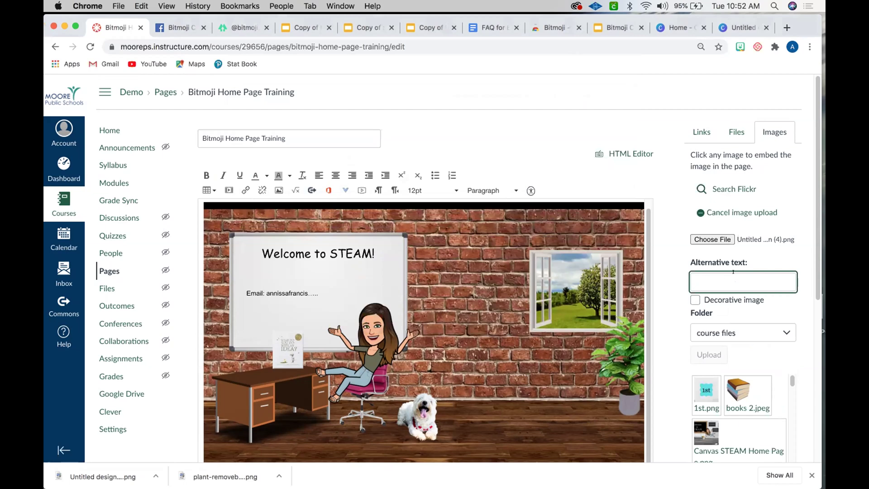
type("home page button 1")
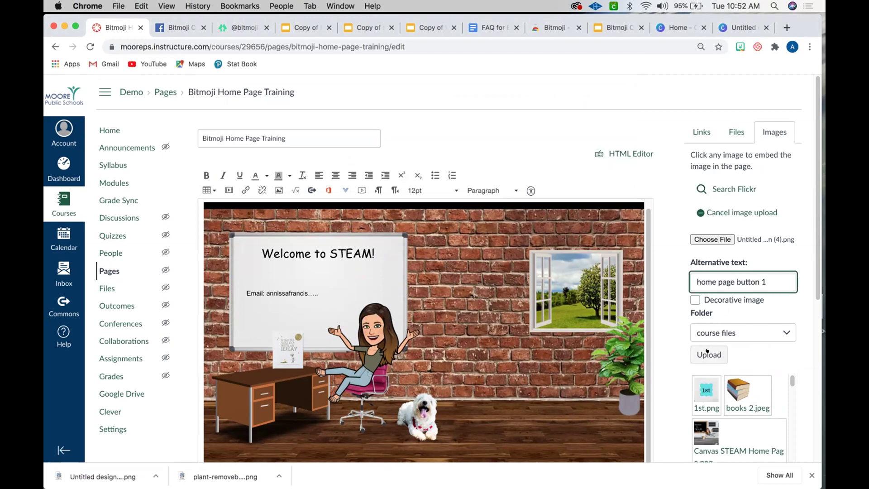
left_click(707, 354)
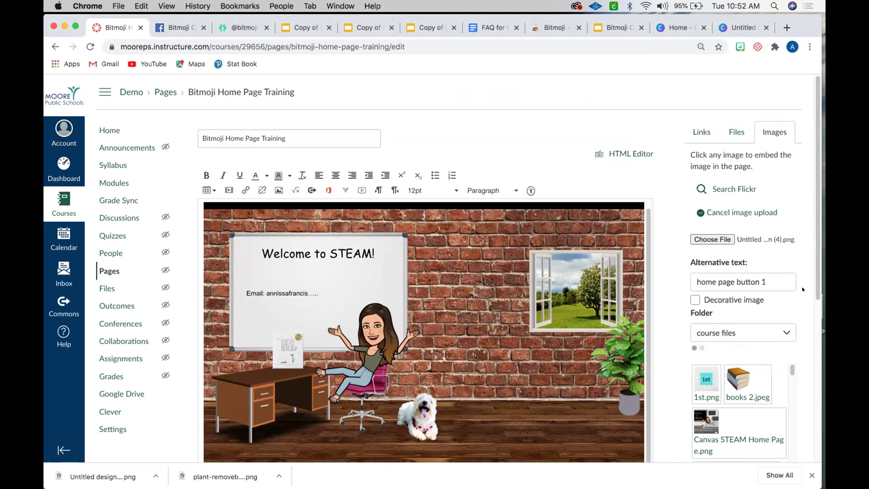
Shrink the embedded Friday image to a small button, about a fifth of the scene's width, and deselect it.
scroll(592, 349, "down", 1)
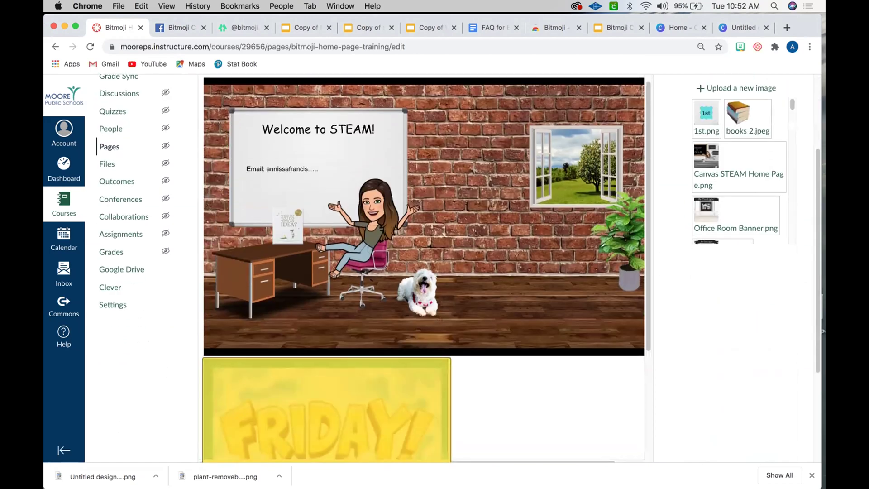
scroll(453, 369, "down", 3)
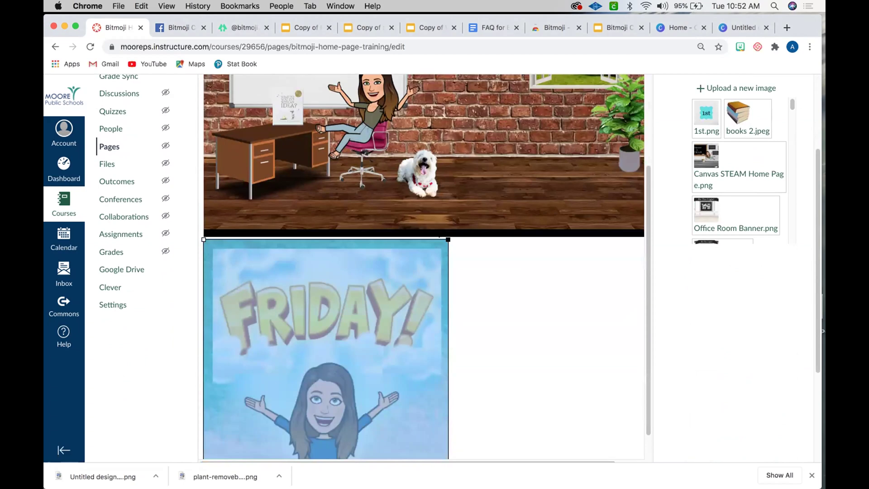
left_click_drag(448, 239, 267, 358)
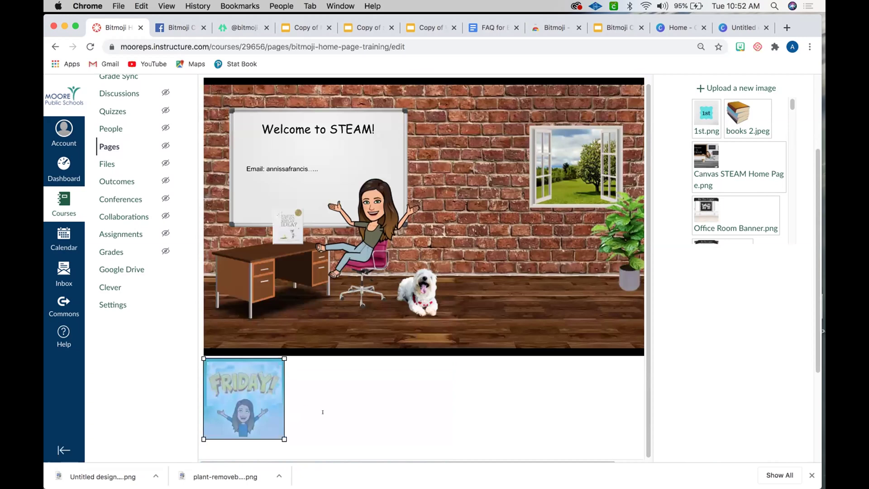
left_click(297, 405)
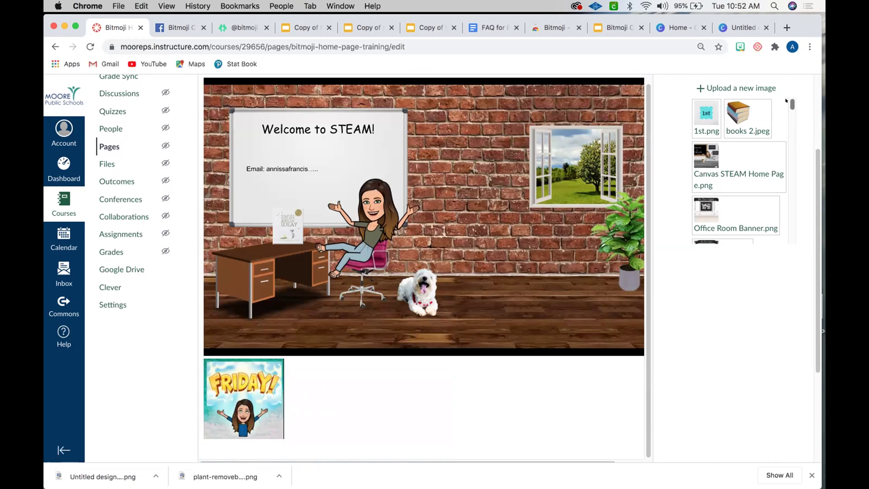
Enlarge the Friday button below the scene to about a quarter of the scene's width and place the cursor beside it.
left_click_drag(792, 104, 792, 167)
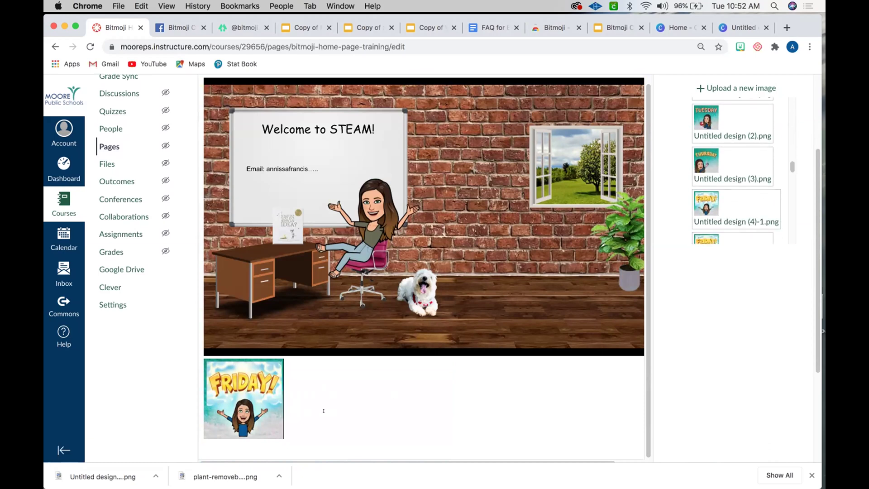
left_click(289, 393)
scroll(298, 387, "down", 3)
left_click(279, 318)
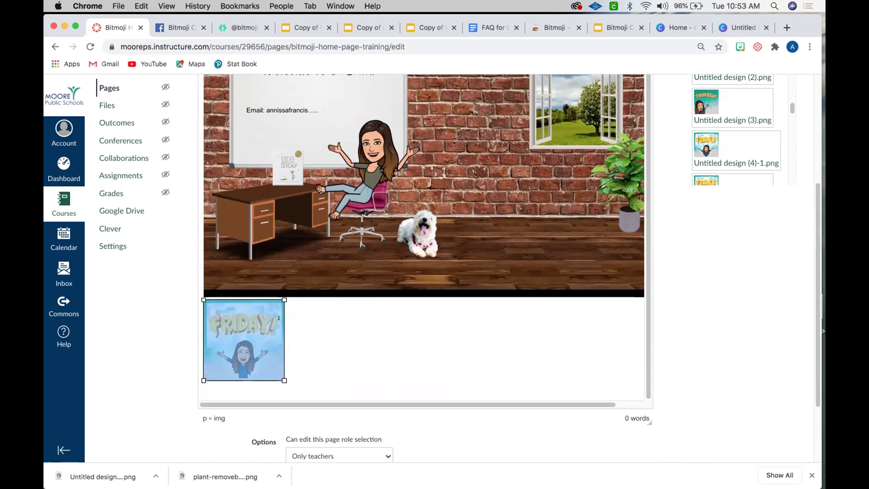
left_click_drag(281, 378, 306, 404)
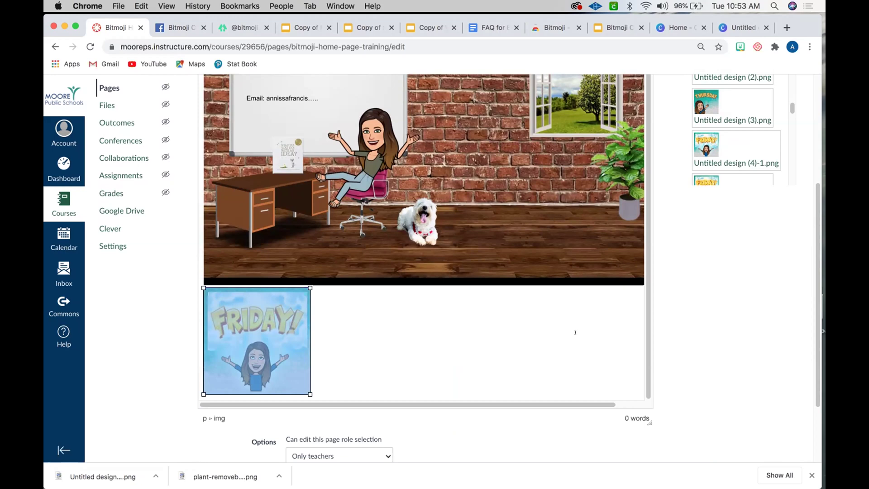
left_click(420, 359)
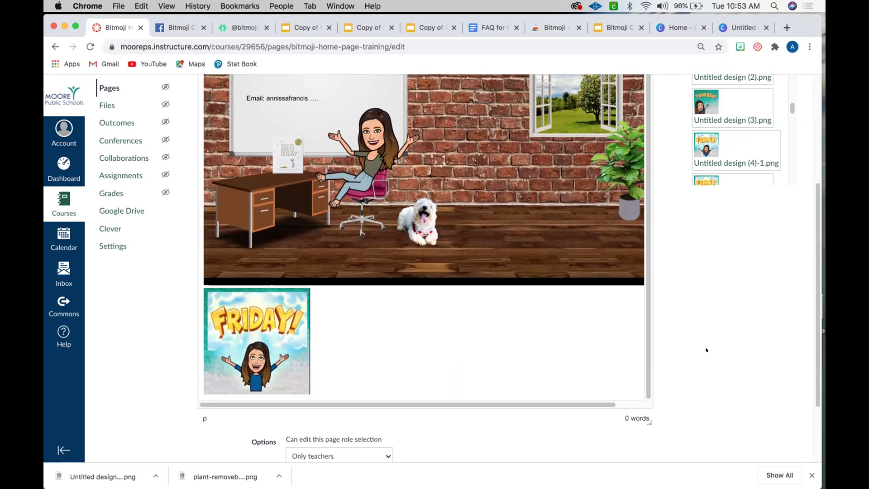
scroll(707, 350, "up", 5)
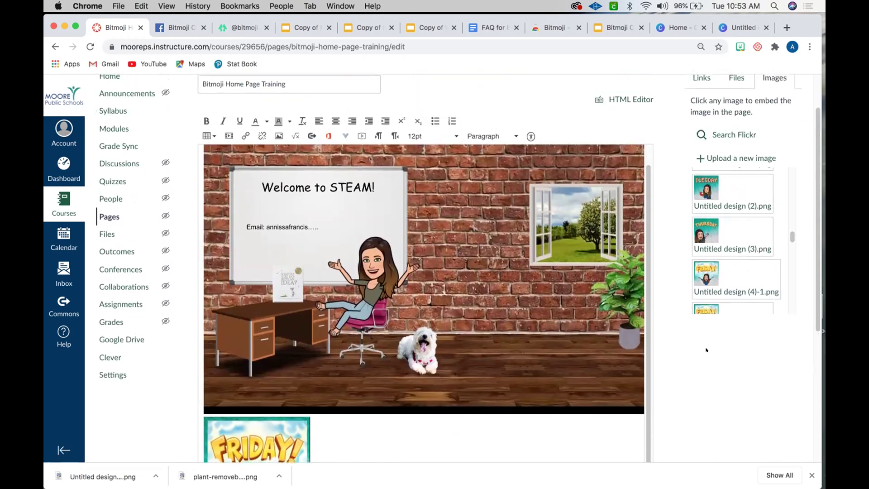
scroll(549, 352, "down", 5)
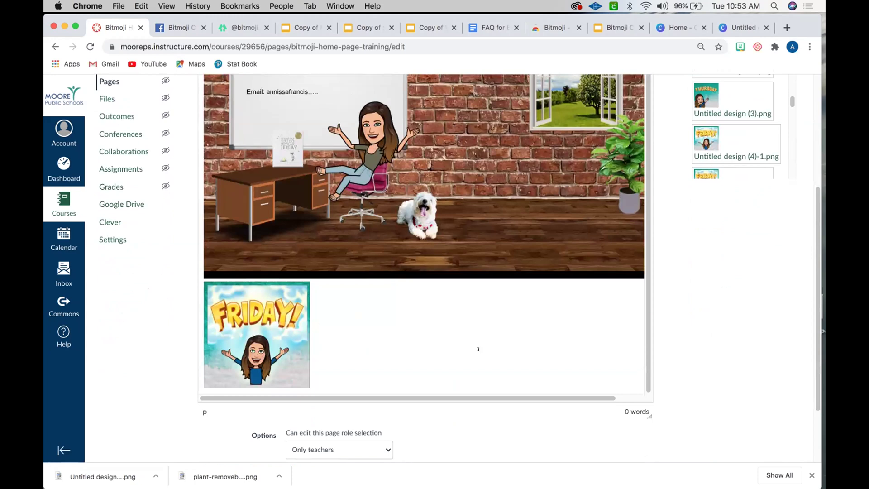
scroll(478, 343, "up", 2)
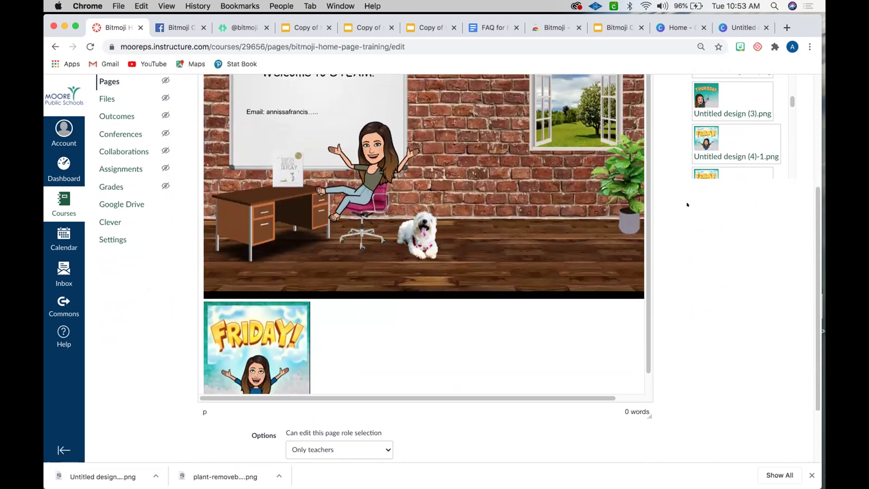
scroll(687, 205, "up", 3)
scroll(687, 204, "up", 3)
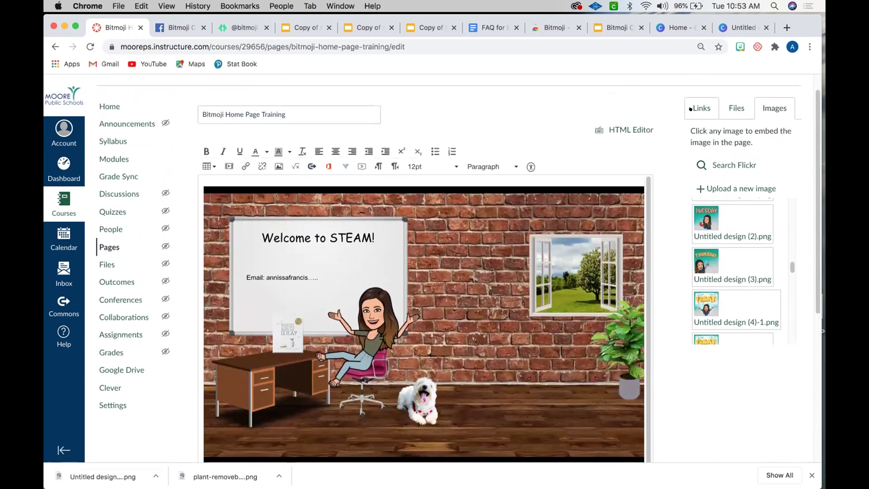
Link the Friday image below the classroom banner to the Monday July 17th course module.
left_click(690, 108)
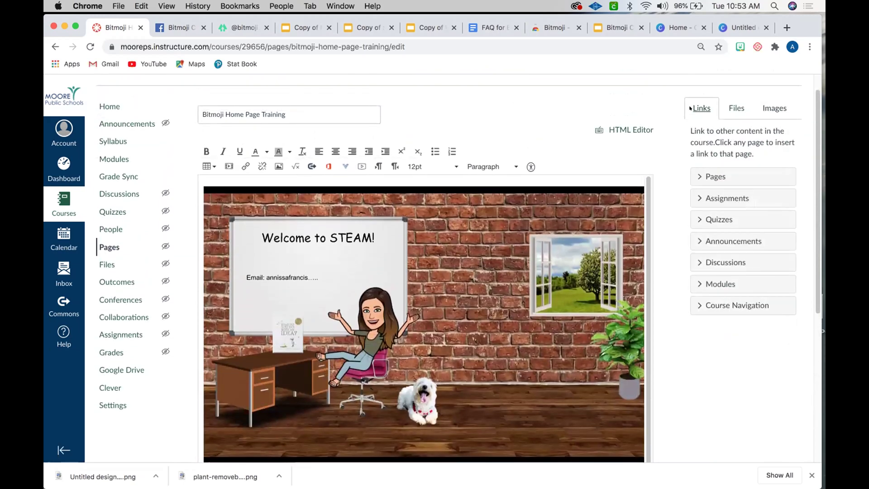
left_click(709, 283)
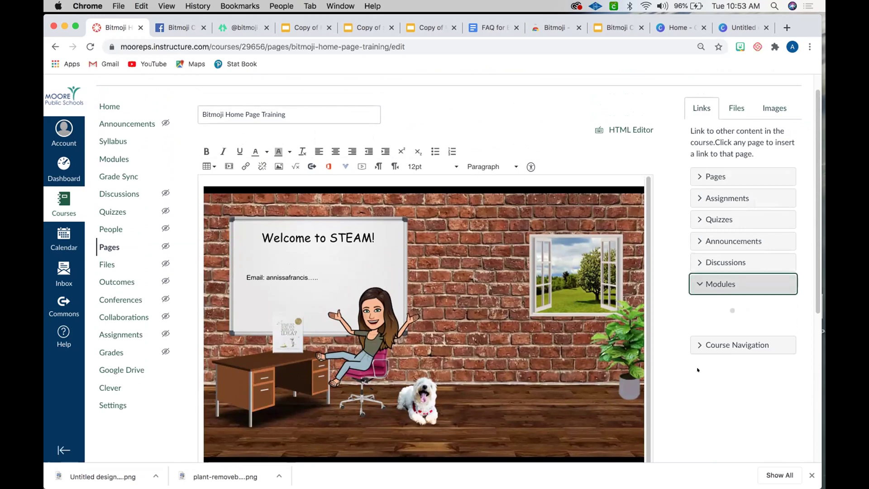
scroll(697, 378, "down", 3)
scroll(697, 378, "down", 2)
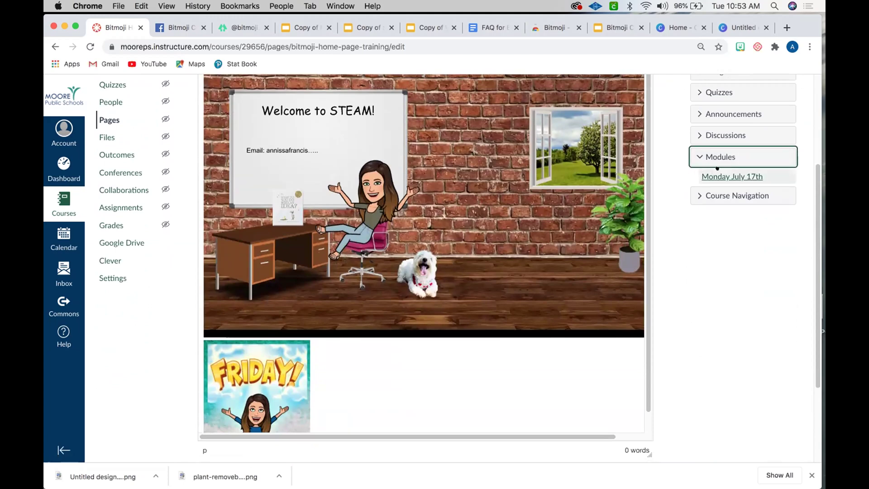
left_click(274, 386)
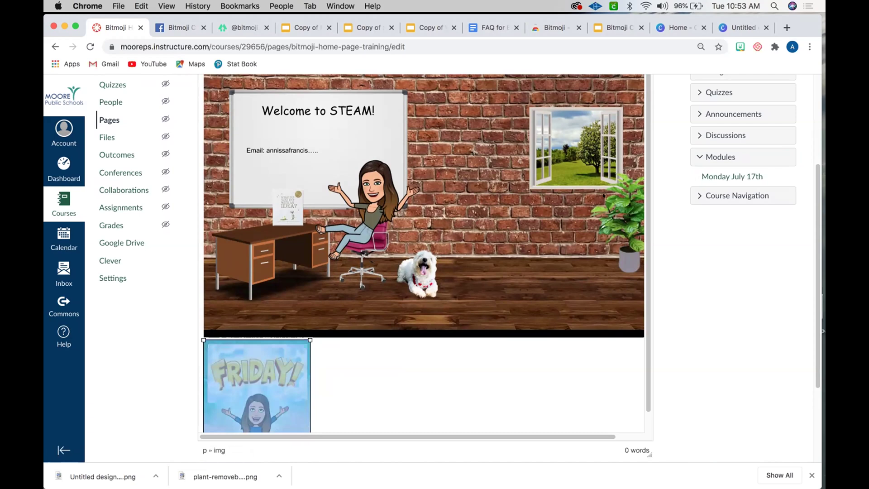
left_click(708, 170)
left_click(325, 362)
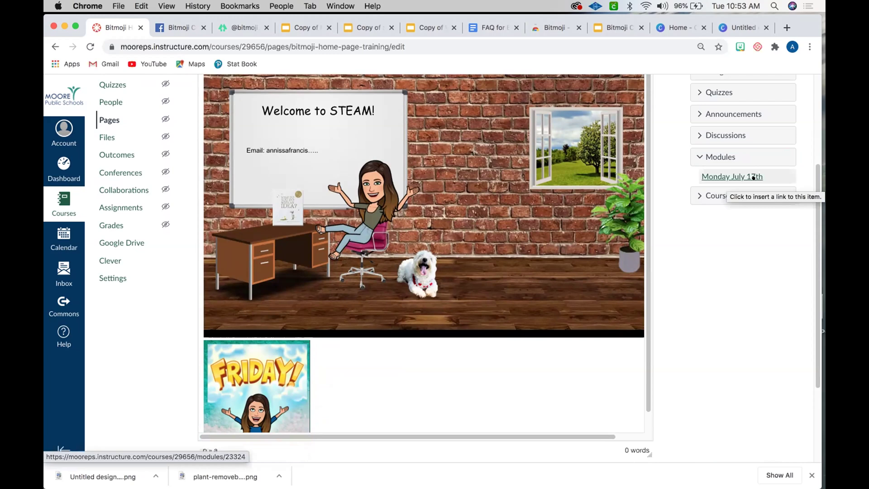
Look through the course's pages, including Vocabulary Practice, and its assignments as link targets for the Friday image, and review the page's saving options.
scroll(758, 203, "up", 3)
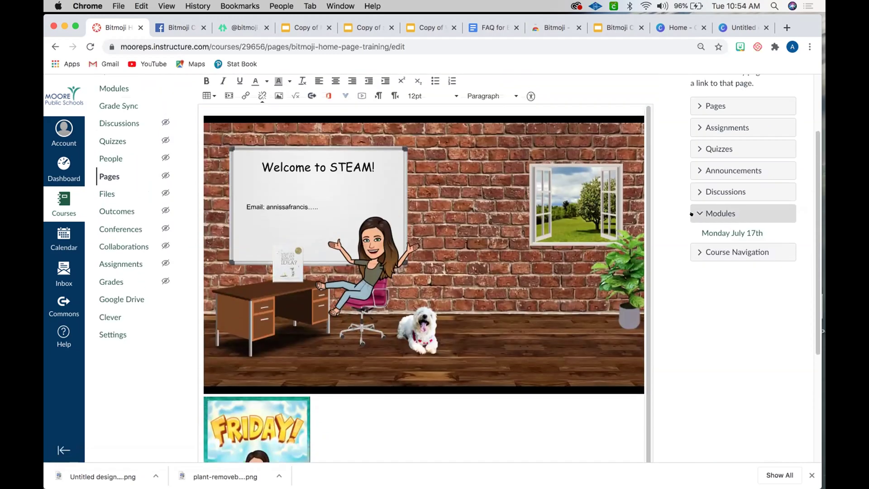
left_click(715, 214)
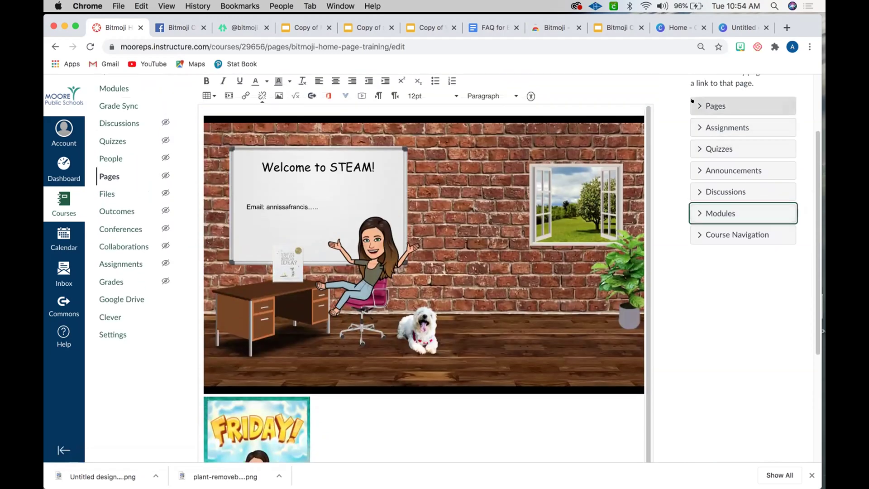
left_click(692, 101)
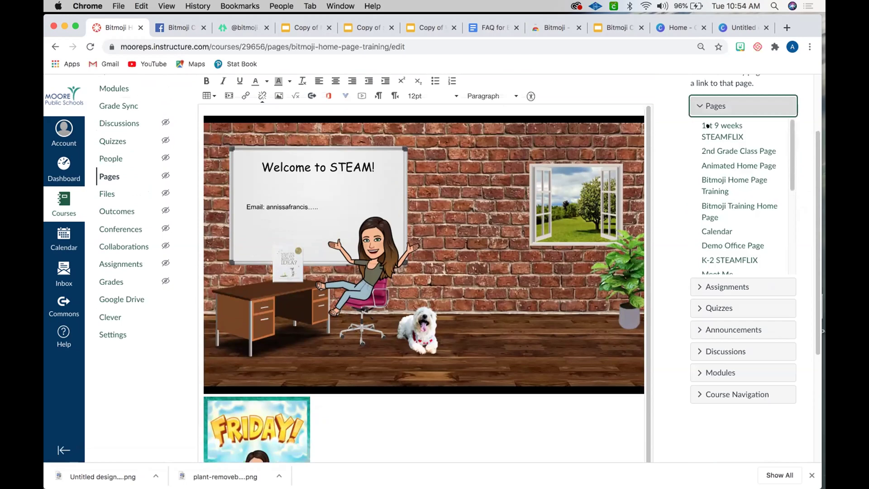
scroll(550, 350, "down", 1)
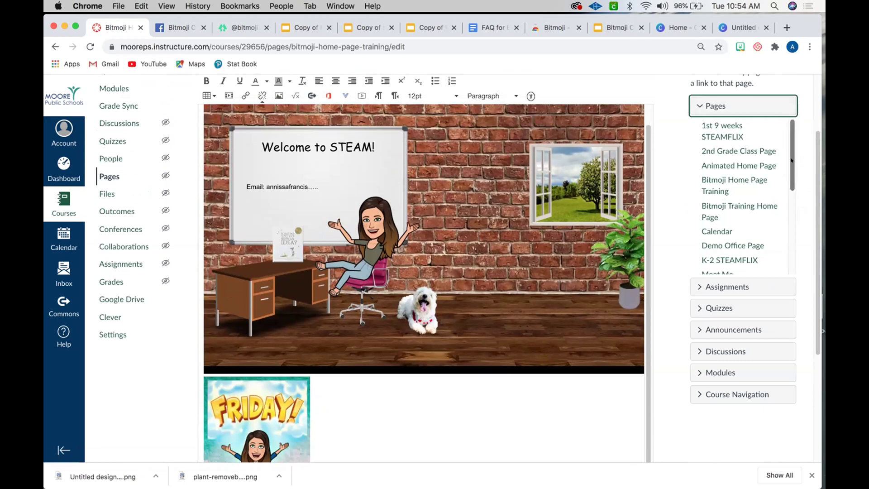
scroll(792, 159, "down", 5)
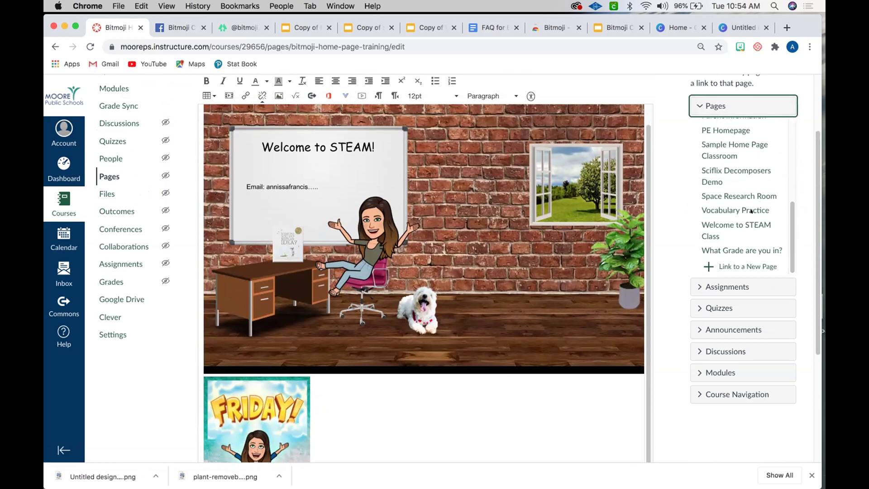
left_click(735, 211)
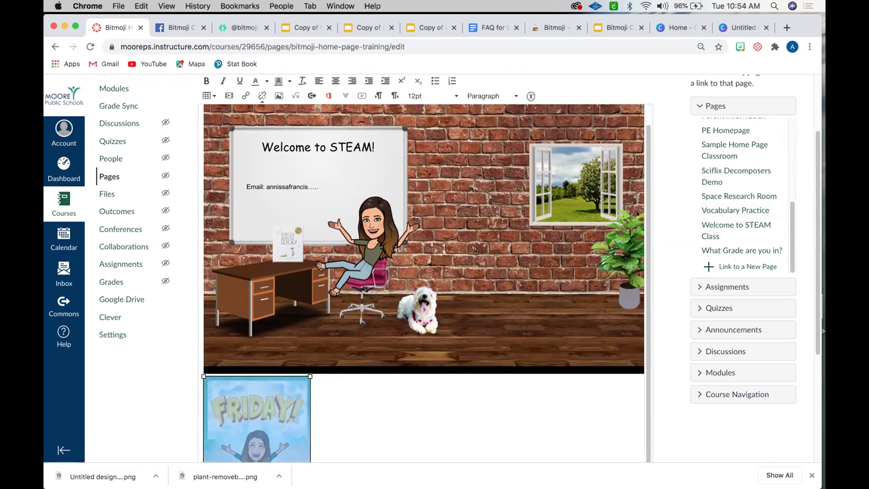
left_click(720, 287)
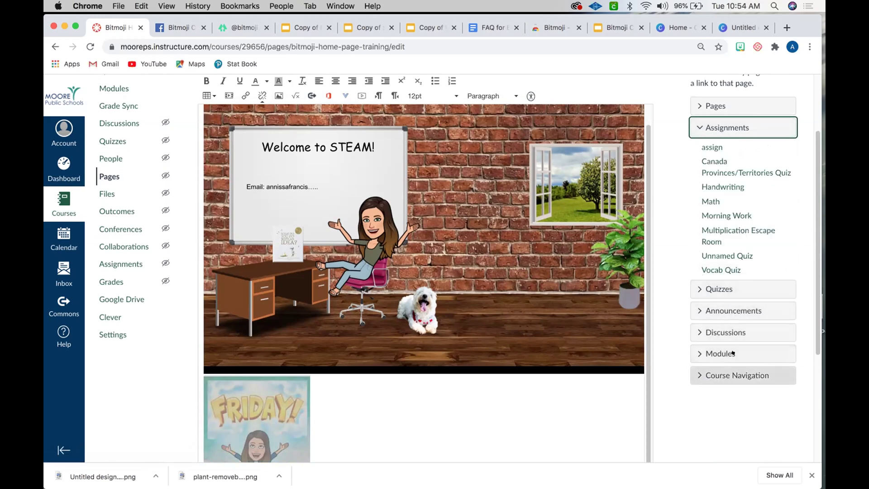
left_click(341, 393)
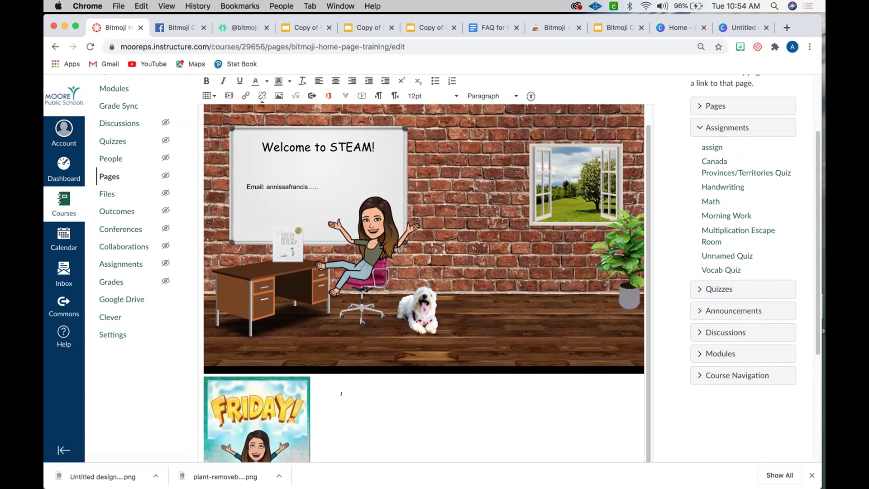
scroll(341, 393, "down", 3)
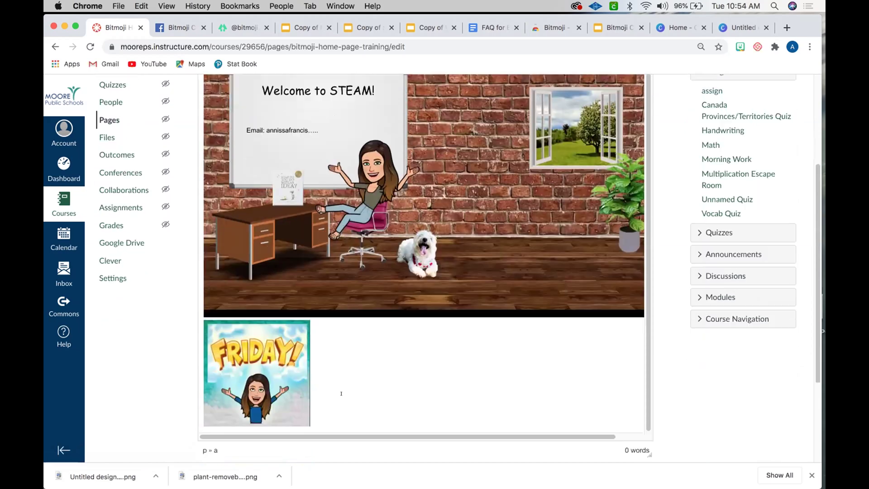
scroll(342, 394, "down", 2)
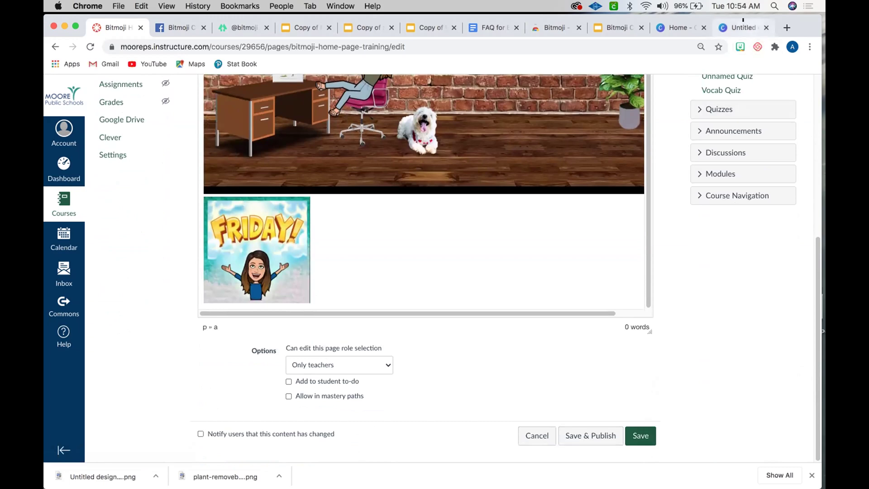
Switch to Canva, create a new Logo design and give it the white marble background.
left_click(679, 30)
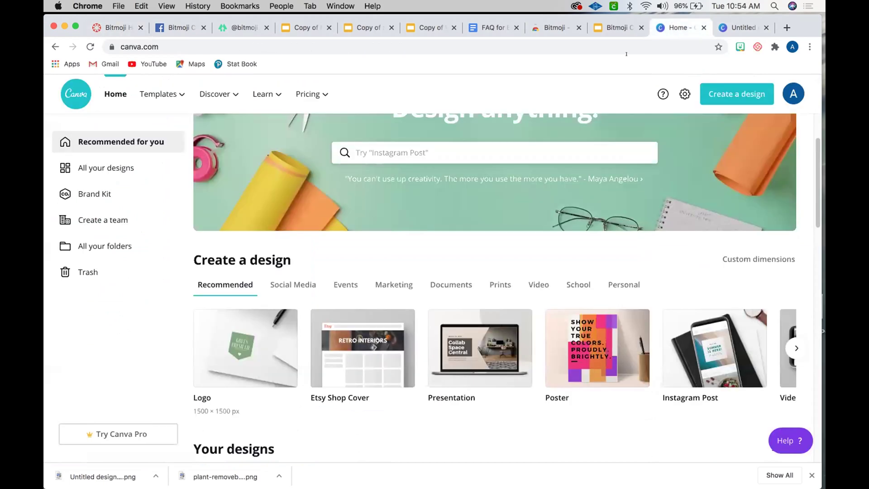
left_click(265, 334)
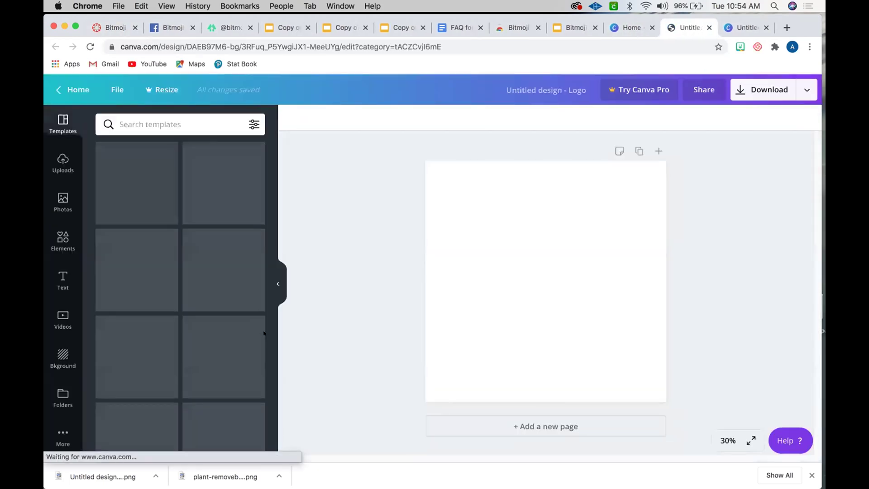
left_click(50, 354)
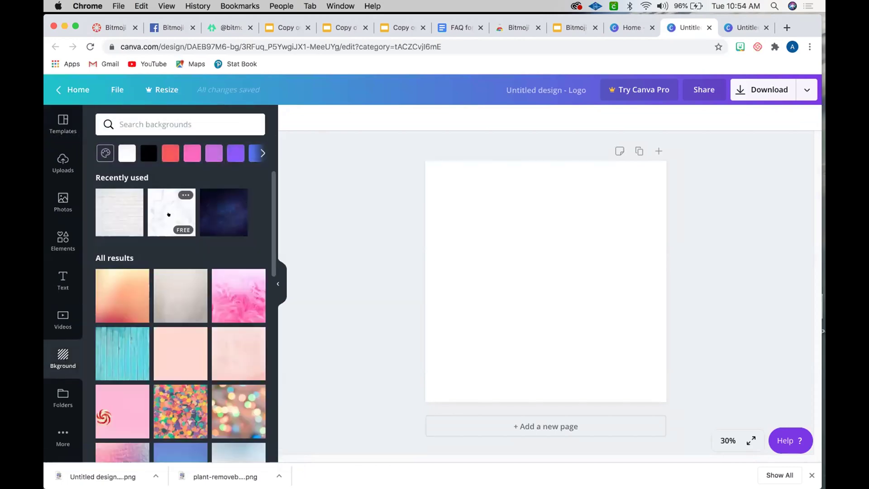
left_click(168, 214)
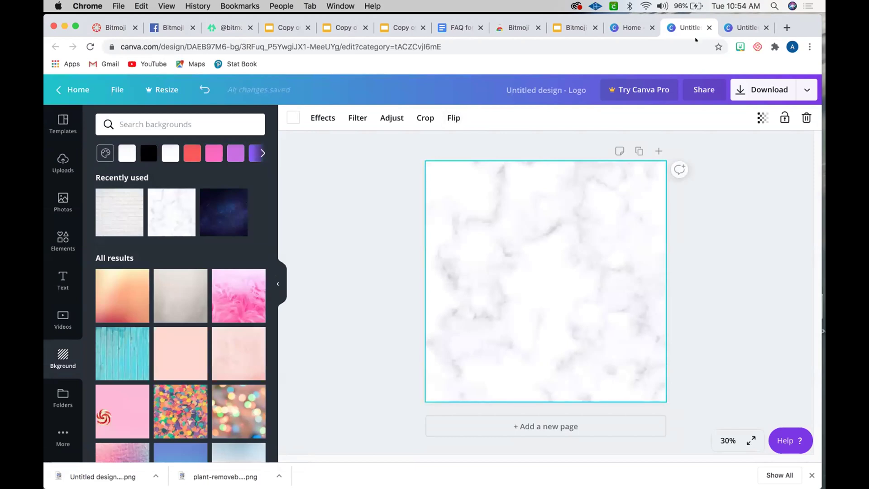
Search the Bitmoji collection for "writing" and add the Bitmoji with the red WRITING stamp to the design.
left_click(740, 47)
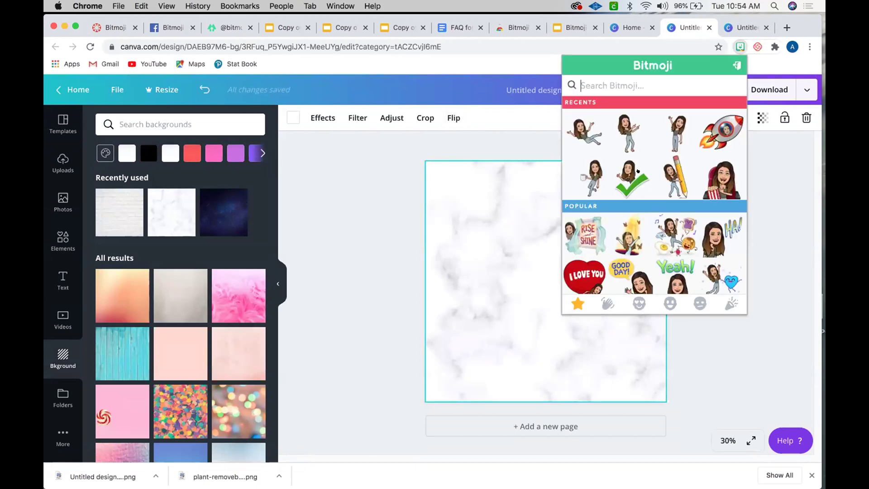
type("wr")
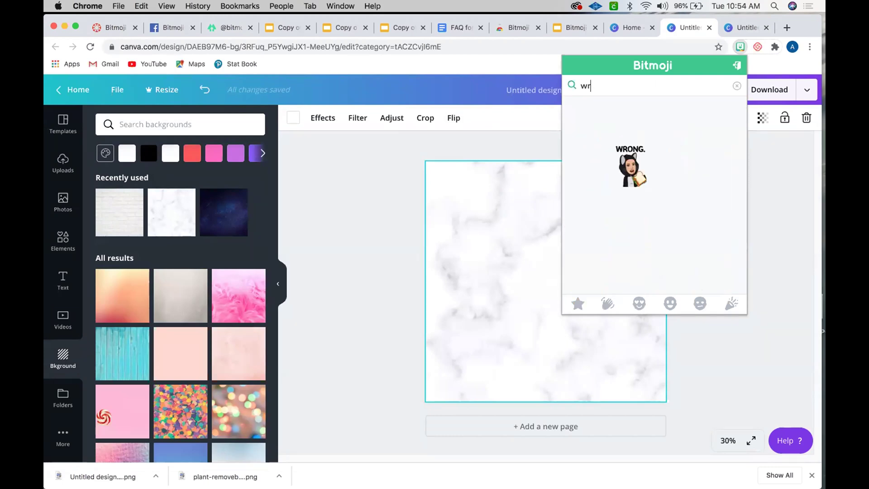
type("itin")
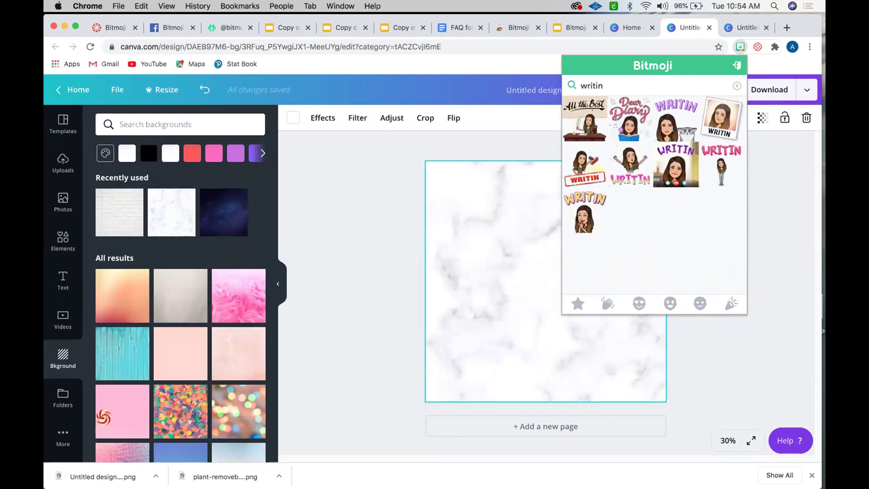
type("g")
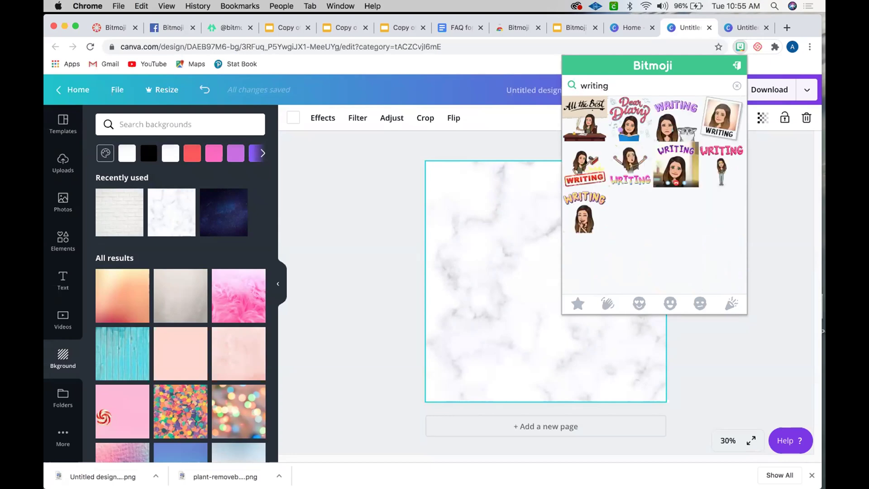
right_click(587, 161)
key("Escape")
right_click(580, 169)
left_click_drag(401, 263, 393, 264)
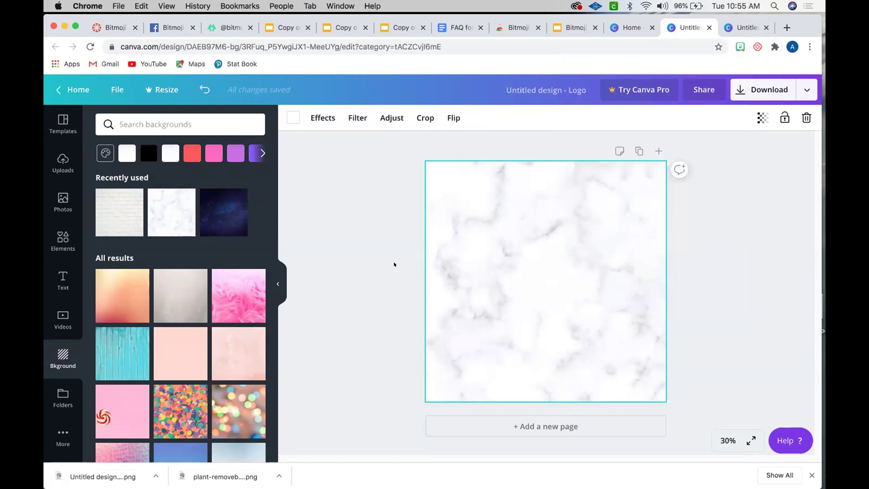
Align the WRITING Bitmoji with the upper-right corner of the design, enlarge it to fill the square, and open the download options.
left_click_drag(611, 217, 658, 152)
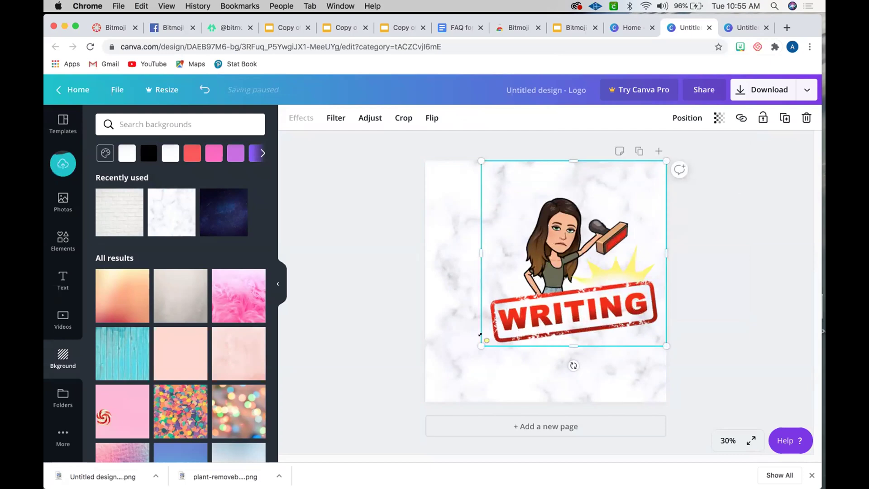
left_click_drag(481, 345, 425, 402)
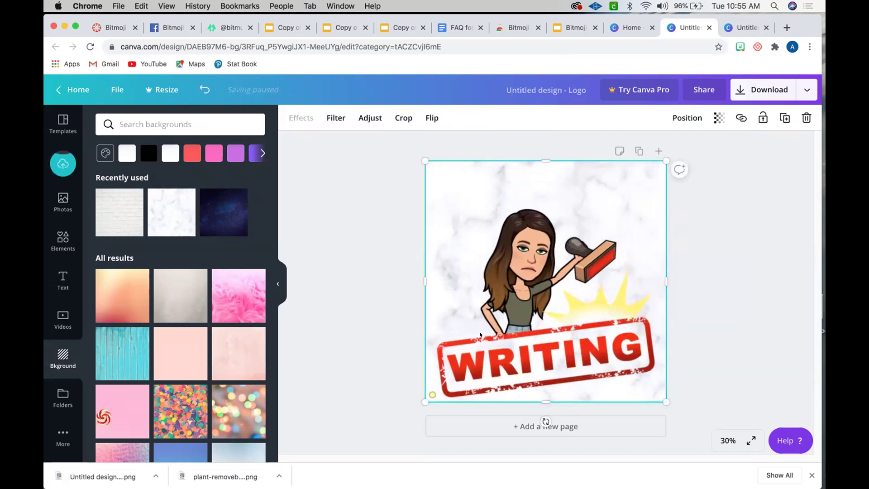
left_click(695, 239)
left_click(769, 86)
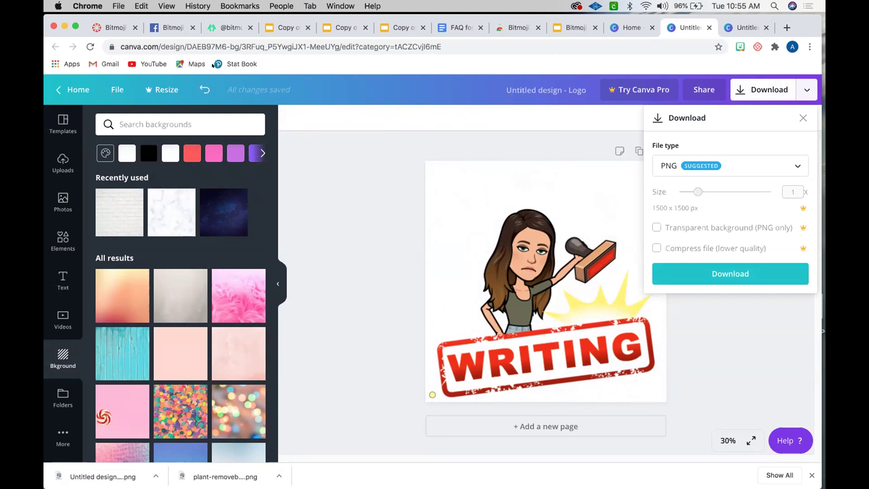
Switch back to the Bitmoji Home Page Training page in Canvas and open the upload form for a new image.
left_click(108, 20)
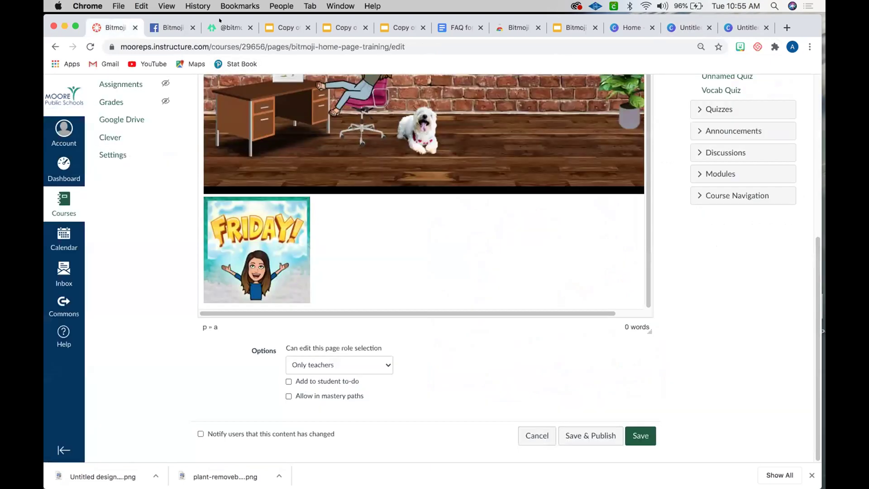
scroll(526, 344, "up", 5)
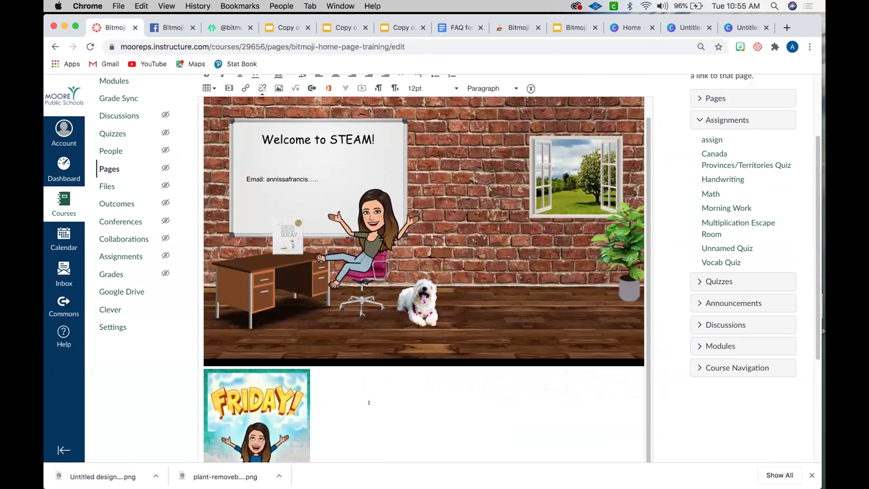
scroll(661, 203, "up", 1)
scroll(661, 203, "up", 2)
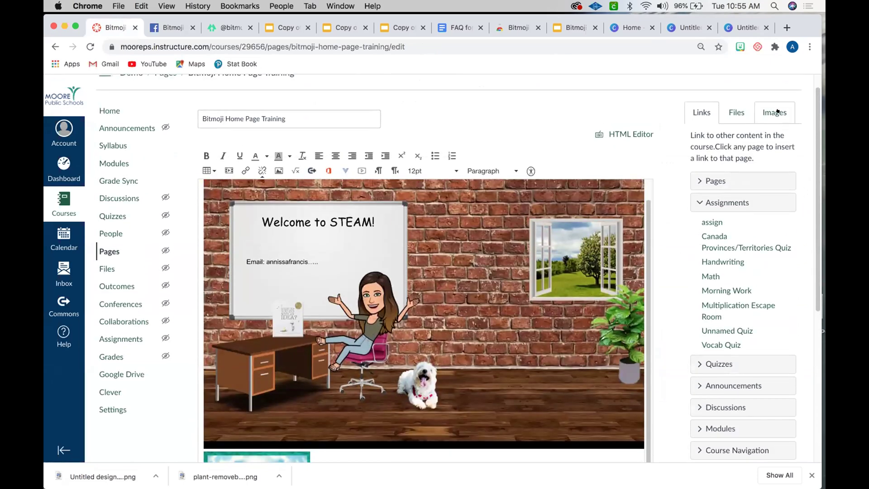
left_click(775, 113)
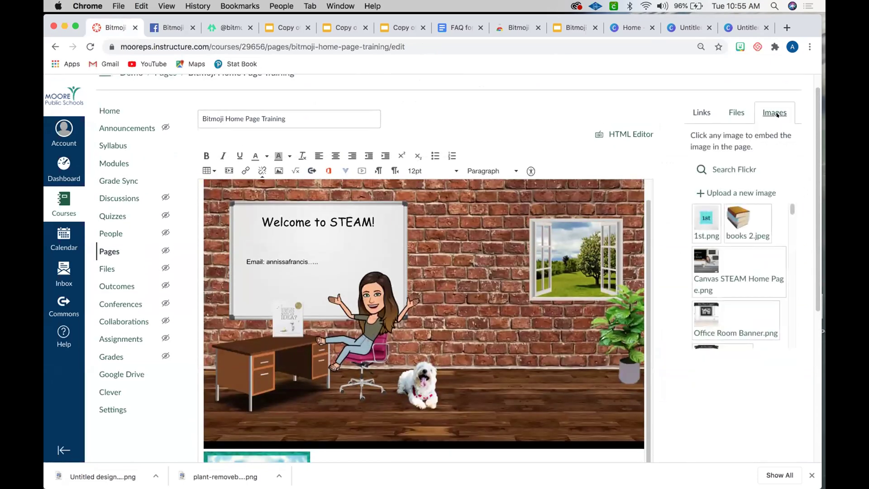
left_click(755, 193)
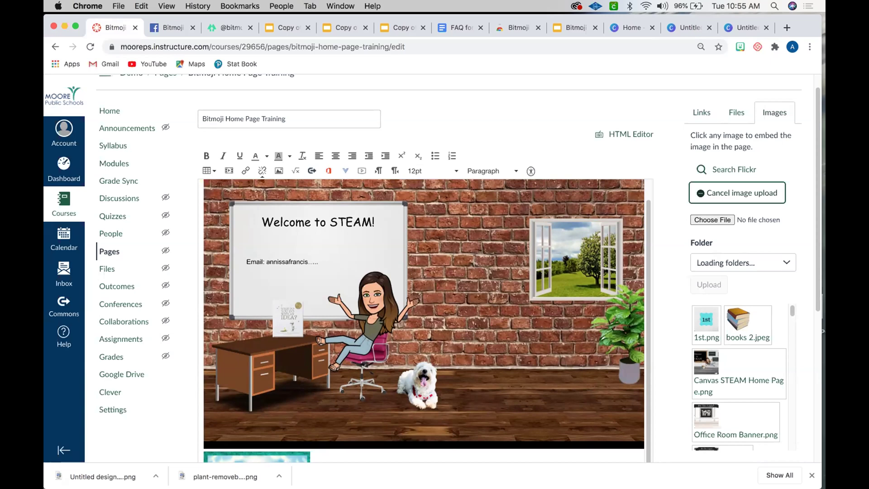
Select the FRIDAY! Bitmoji image below the banner and list the course assignments available to link.
scroll(500, 297, "down", 2)
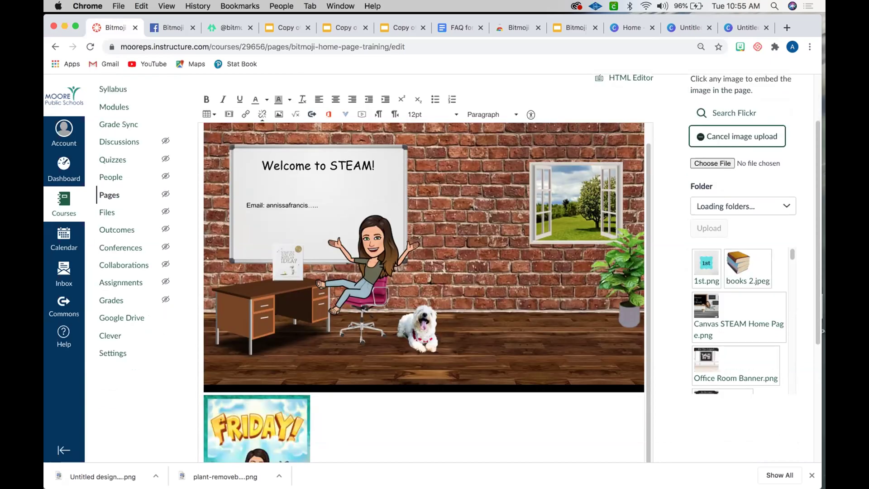
left_click(256, 421)
scroll(568, 272, "up", 3)
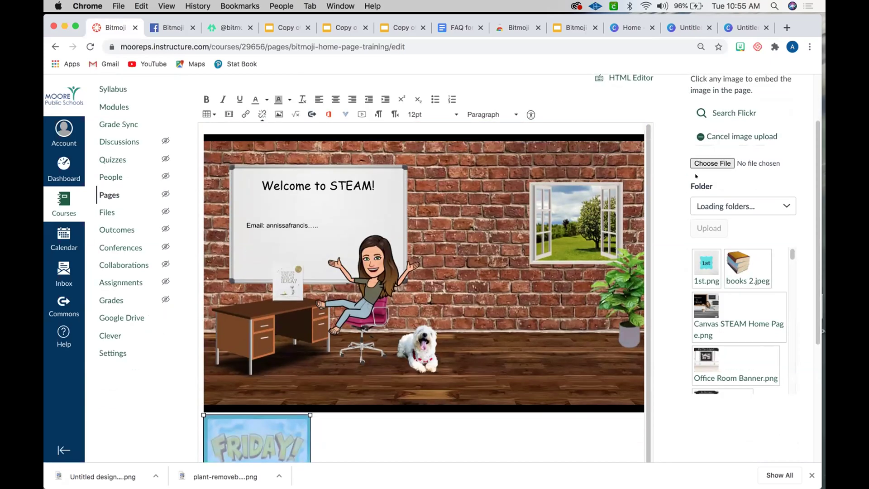
left_click(698, 126)
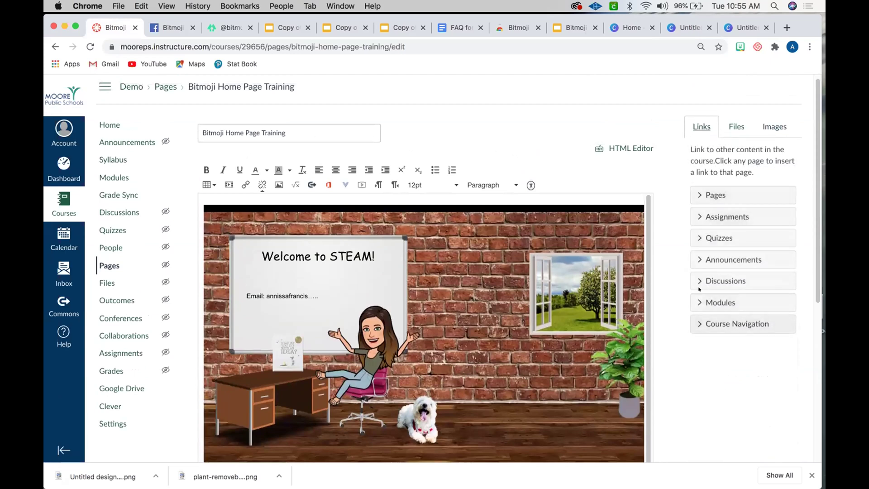
left_click(708, 217)
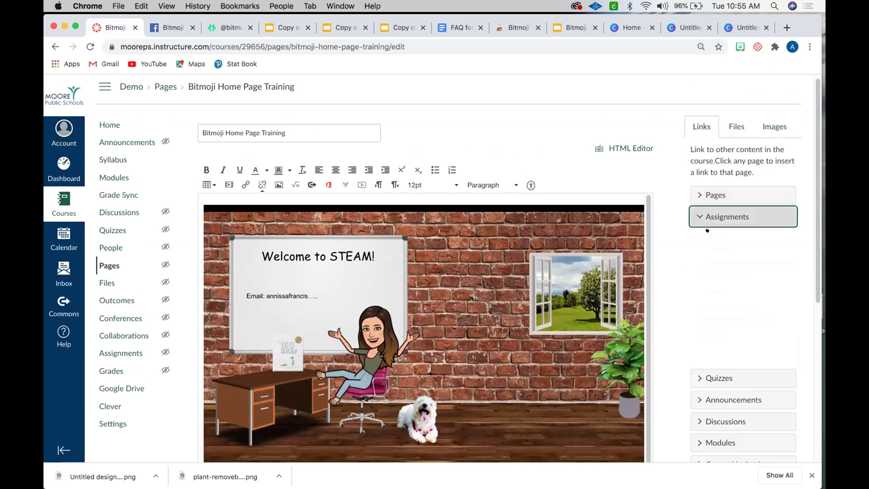
left_click(670, 326)
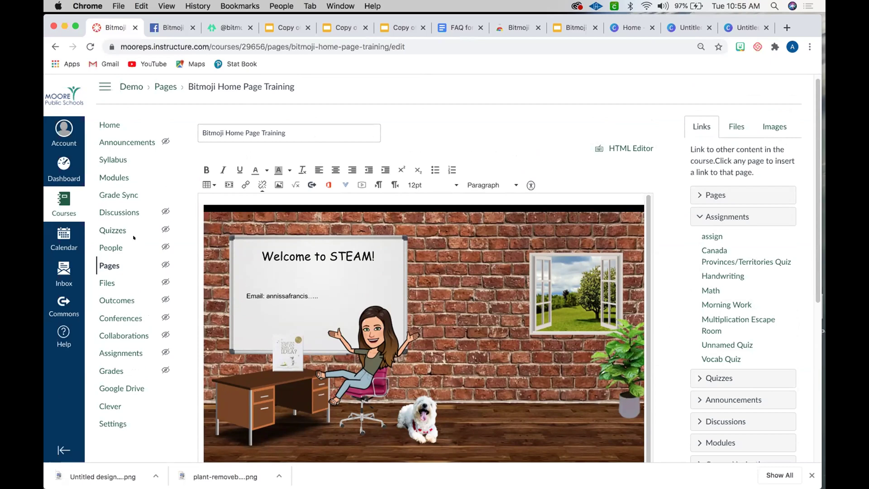
Save the Bitmoji Home Page Training page with its banner and FRIDAY! image.
scroll(360, 271, "down", 1)
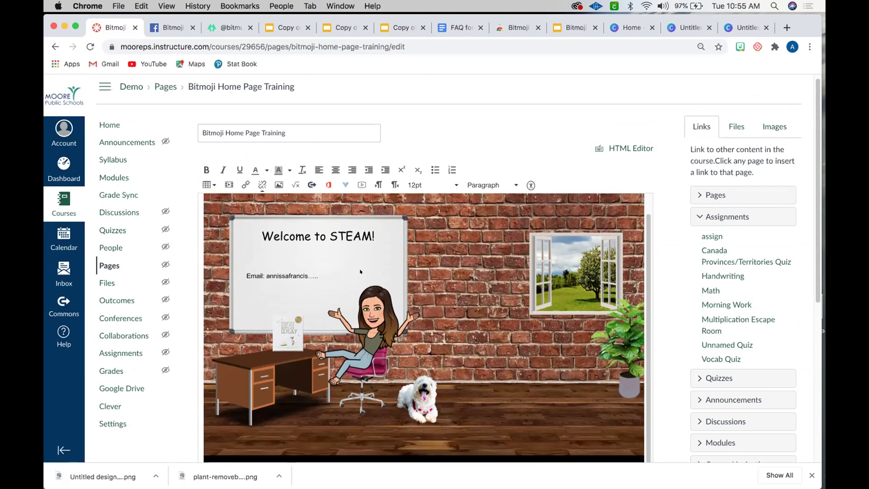
scroll(655, 297, "down", 10)
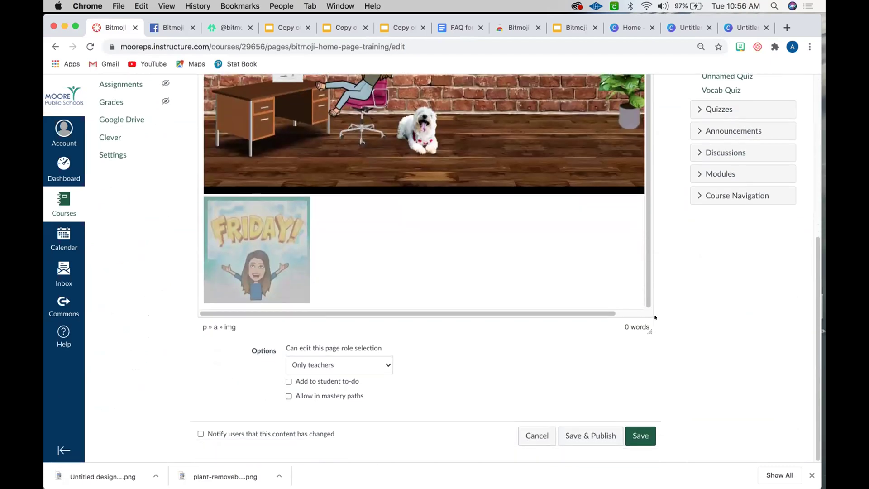
left_click(638, 436)
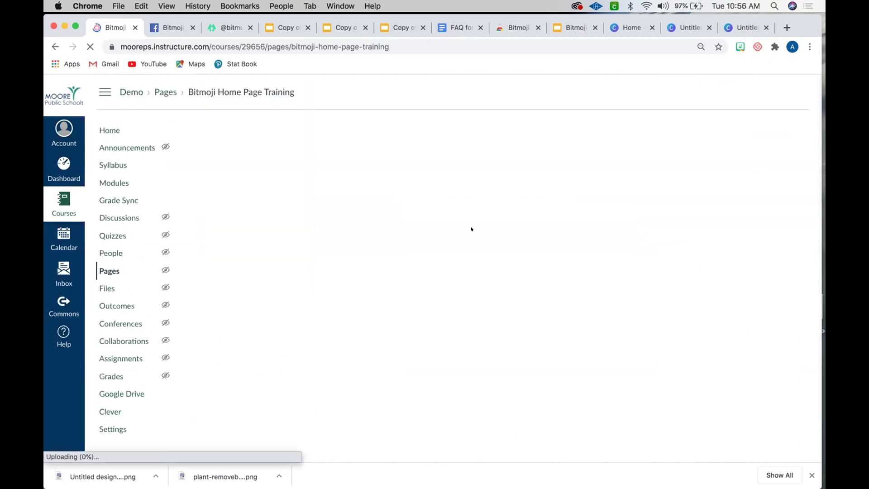
In the list of all course pages, publish Bitmoji Home Page Training and make it the front page.
left_click(223, 129)
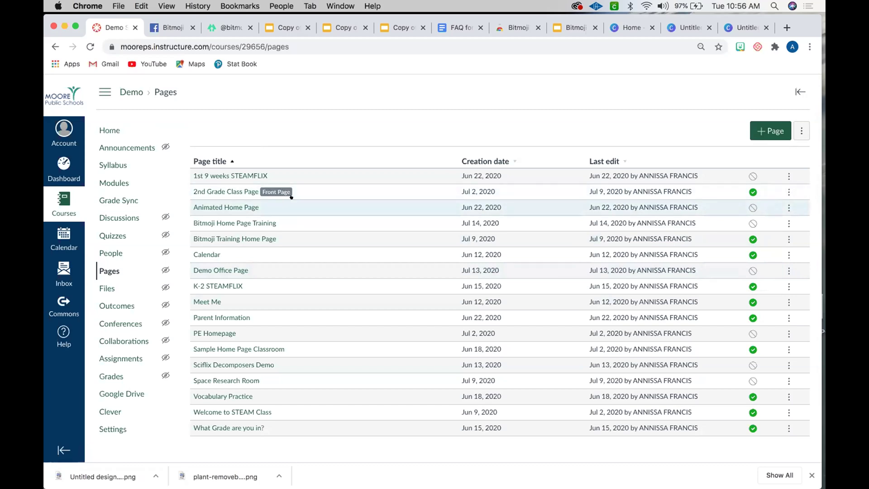
left_click(753, 223)
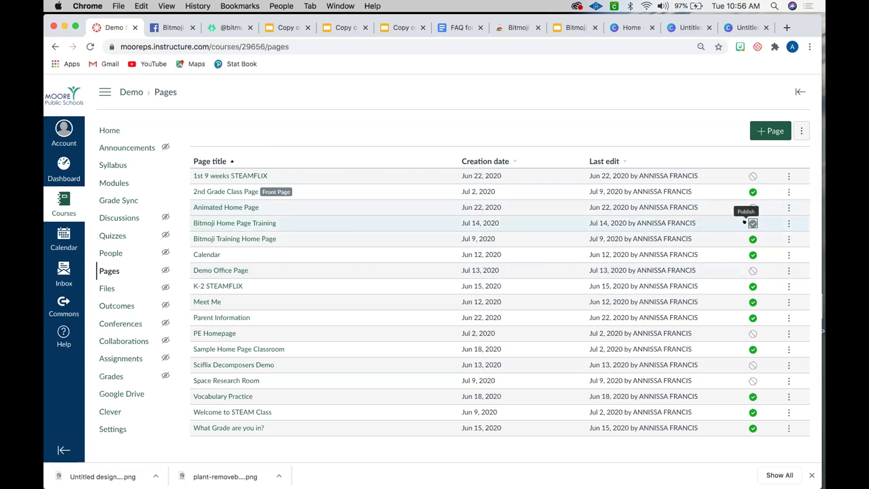
left_click(788, 223)
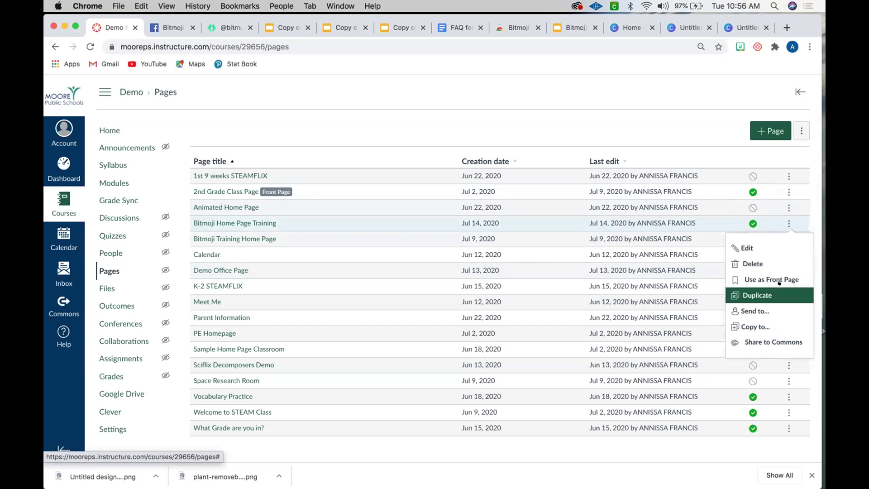
left_click(779, 278)
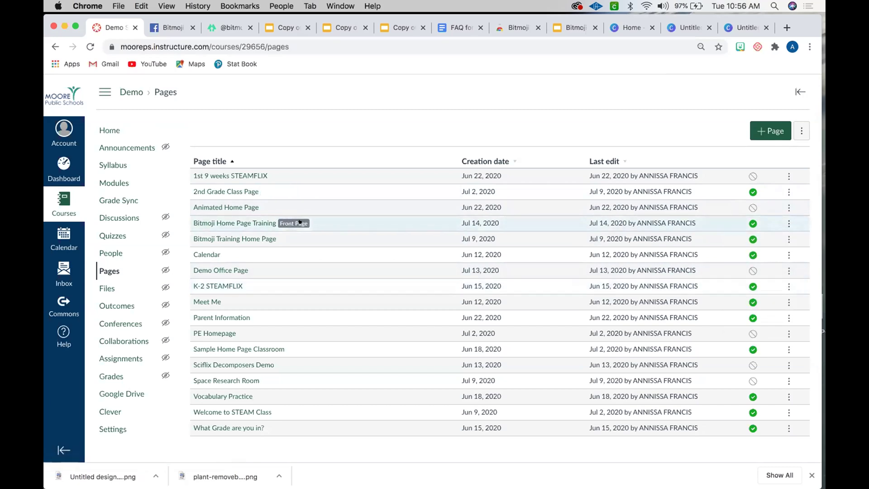
Set the Demo STEAM course home page to Pages Front Page, save the choice, and review the home page.
left_click(118, 129)
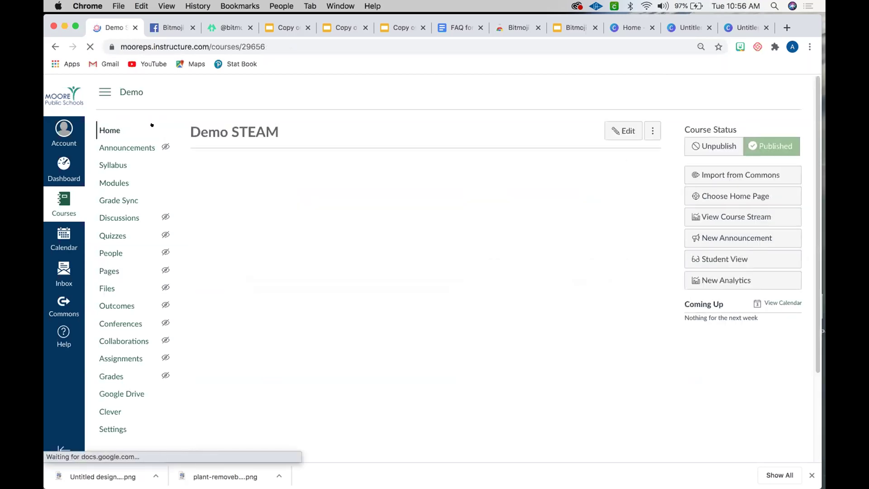
left_click(699, 195)
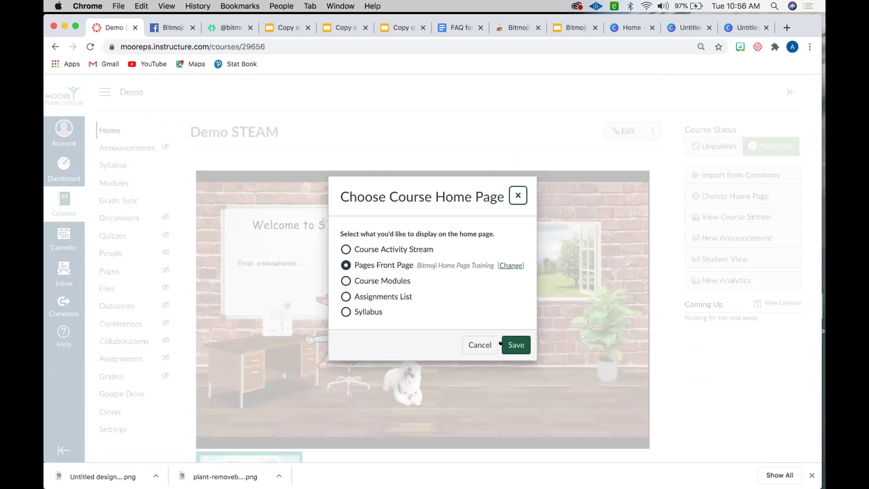
left_click(515, 345)
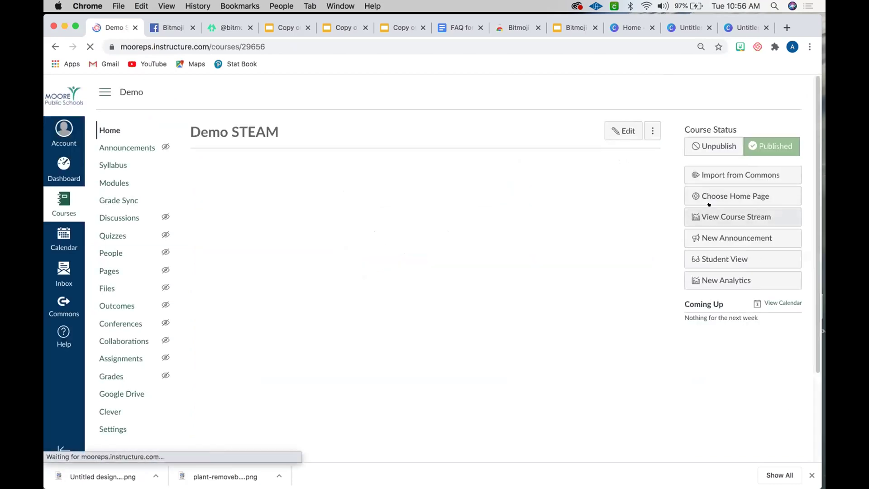
left_click(709, 204)
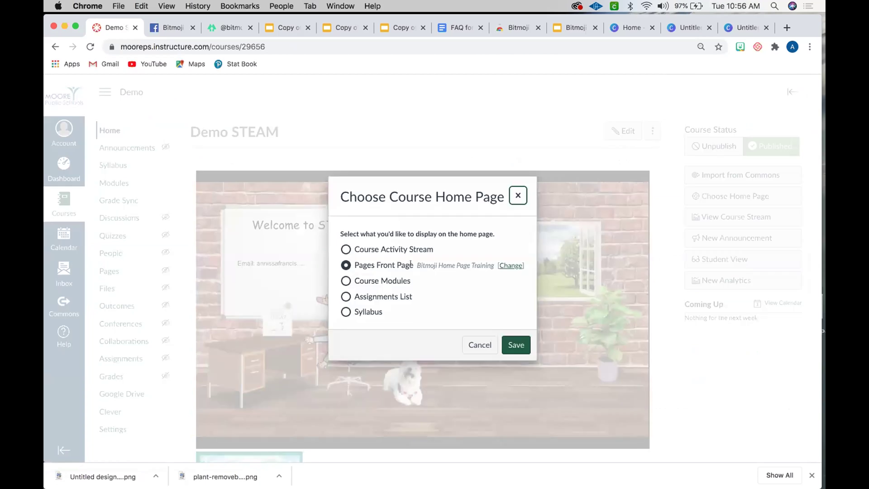
left_click(510, 338)
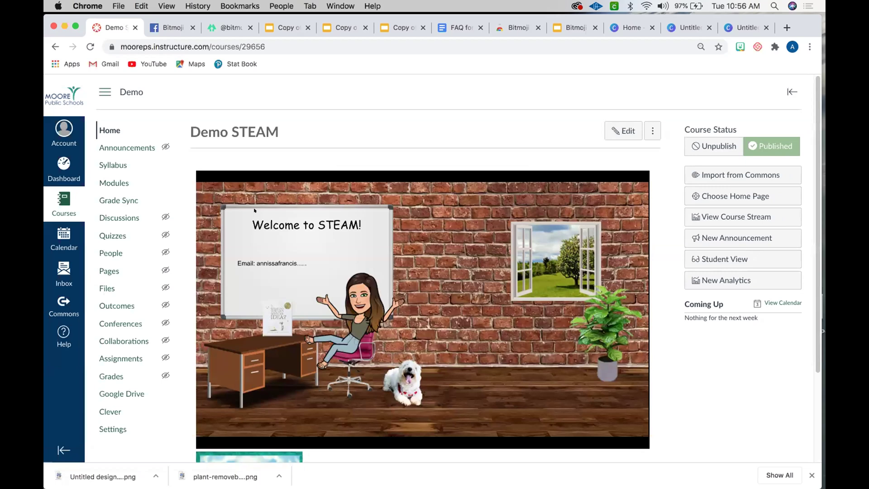
scroll(256, 202, "down", 4)
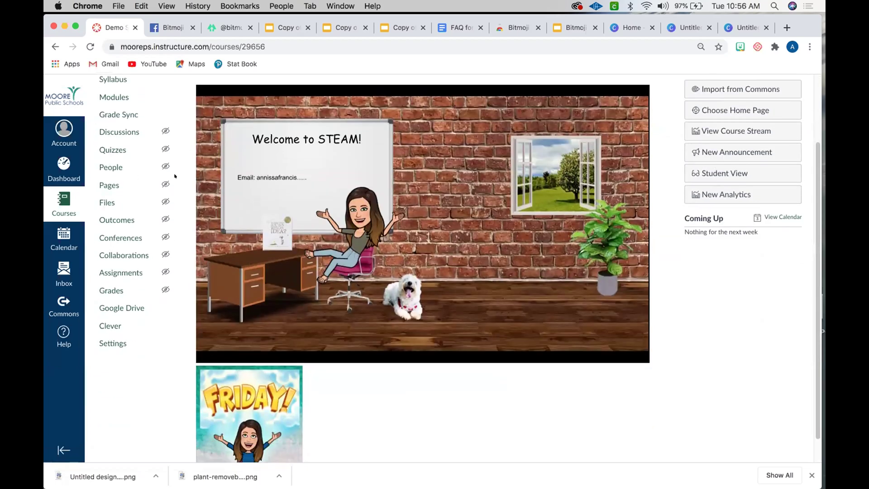
scroll(175, 176, "up", 4)
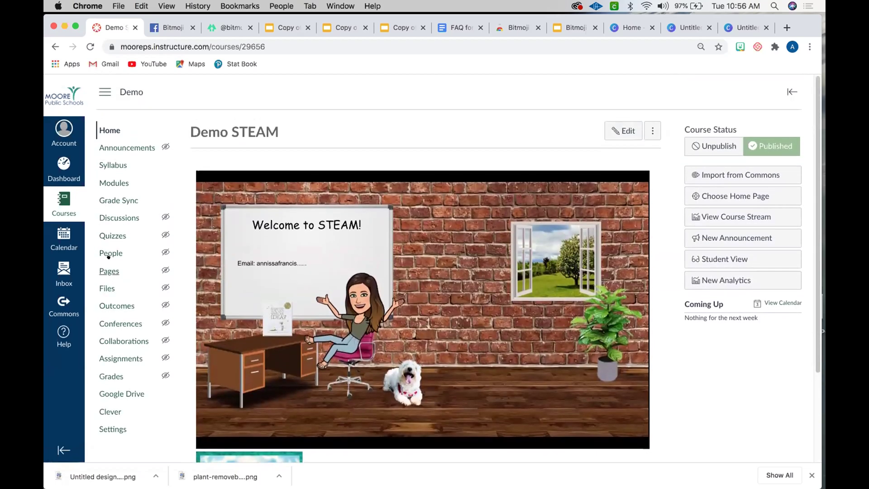
Open the 2nd Grade Class Page from the full page list in a new tab and view its classroom banner and subject buttons.
left_click(108, 270)
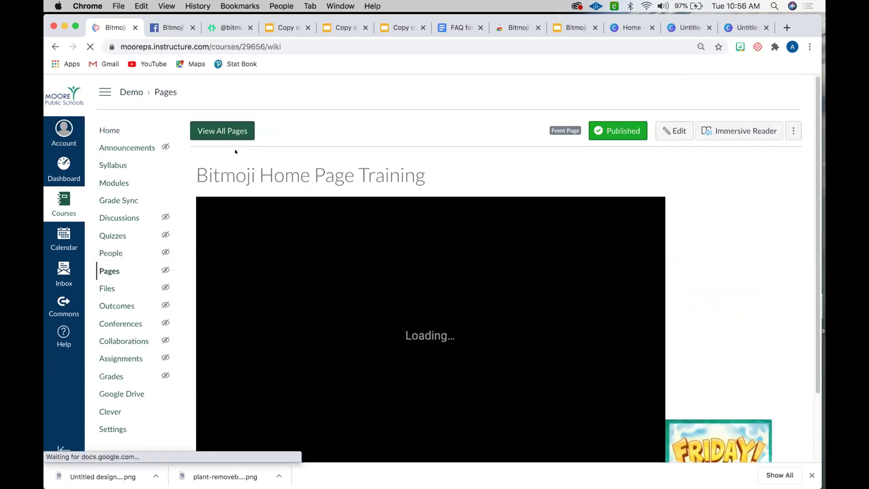
left_click(226, 132)
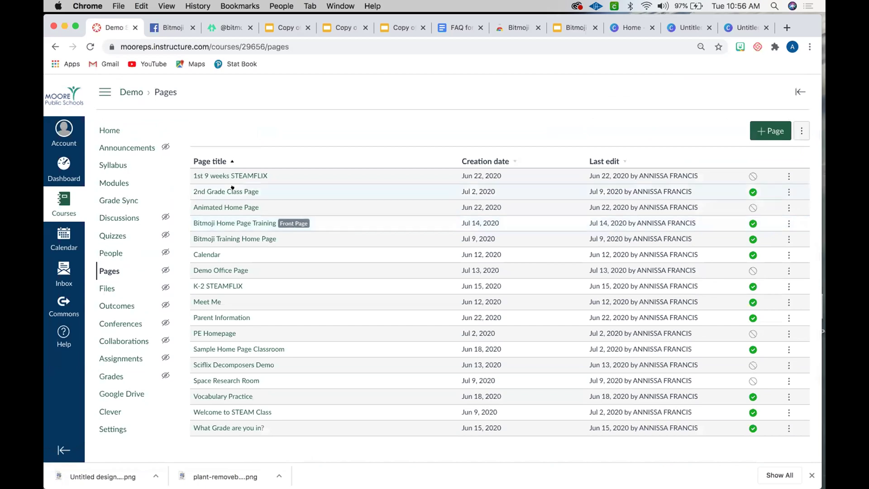
right_click(232, 188)
left_click(184, 71)
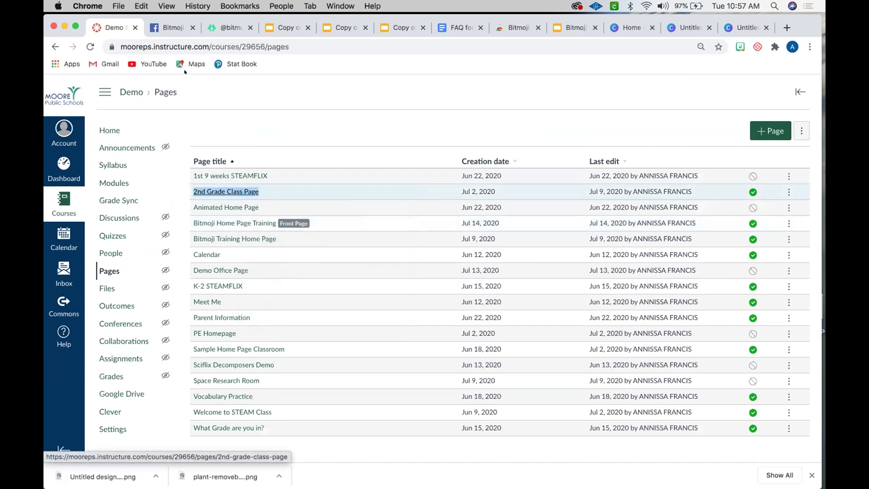
key("ctrl+Tab")
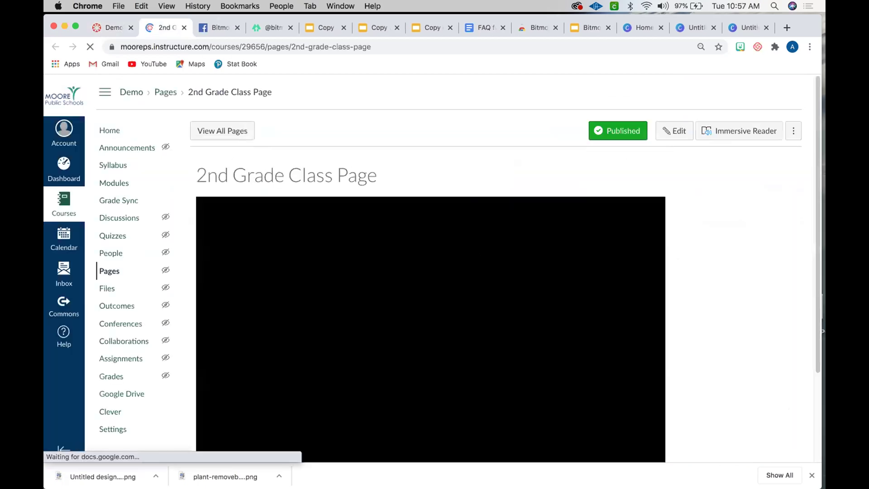
scroll(245, 396, "down", 5)
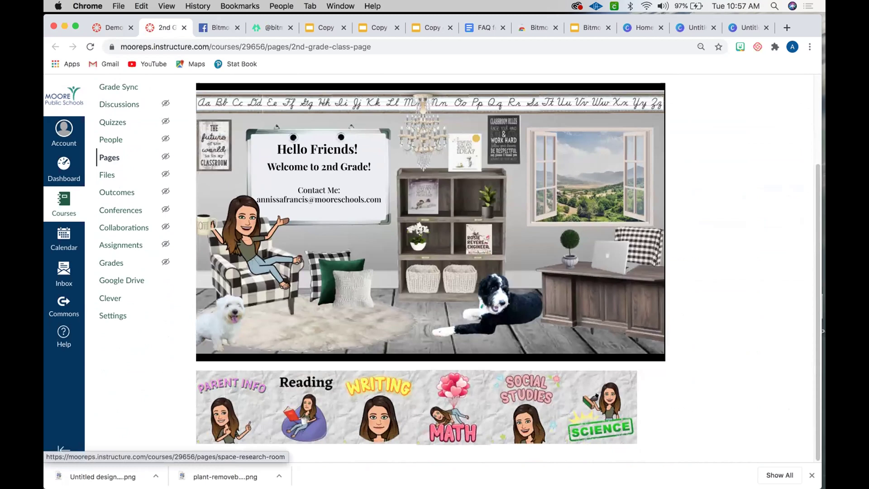
Return to the page list, open Welcome to STEAM Class in a new tab, and view its banner.
left_click(96, 28)
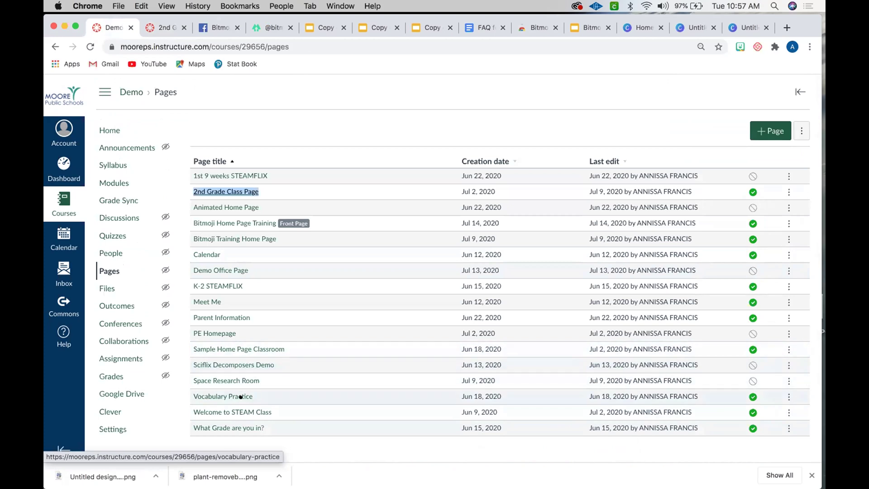
right_click(248, 412)
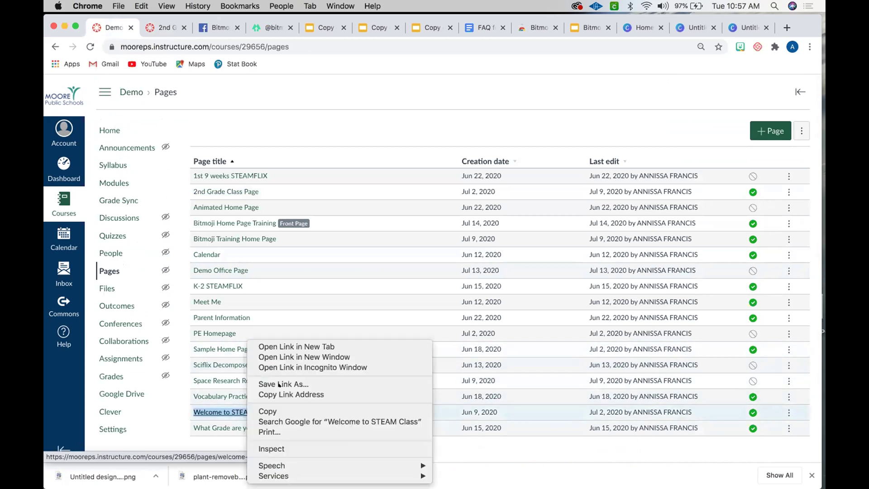
left_click(307, 346)
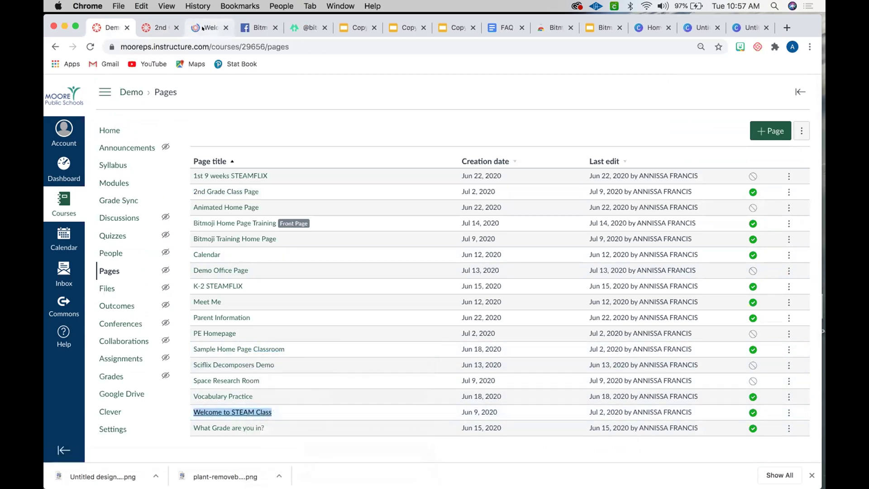
left_click(202, 28)
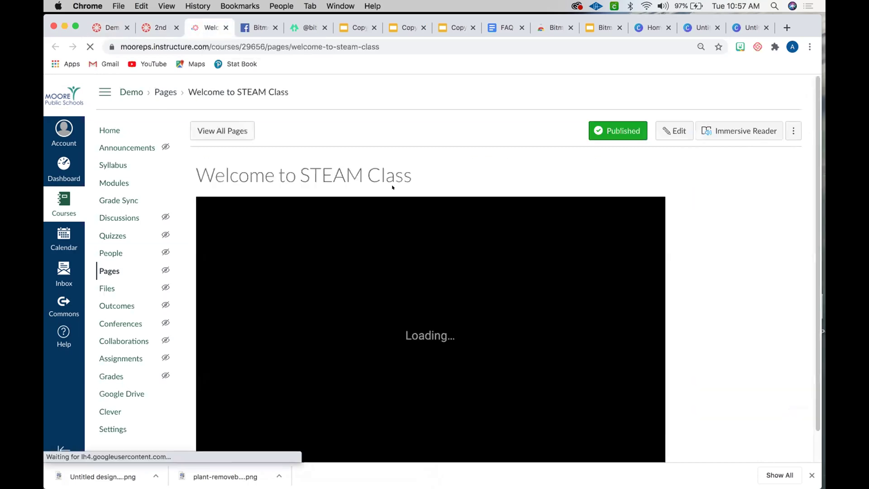
scroll(489, 256, "down", 2)
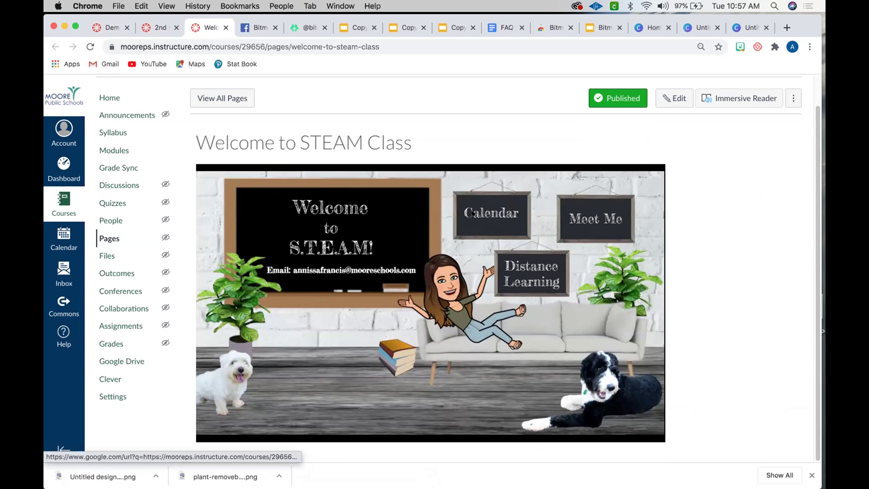
Return to the page list, open Sample Home Page Classroom in a new tab, and examine its banner and weekday buttons.
left_click(107, 27)
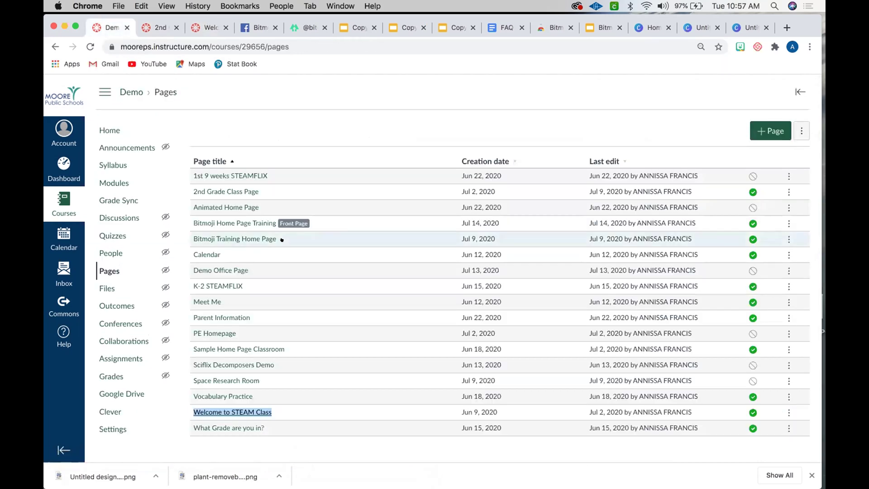
right_click(271, 349)
left_click(282, 348)
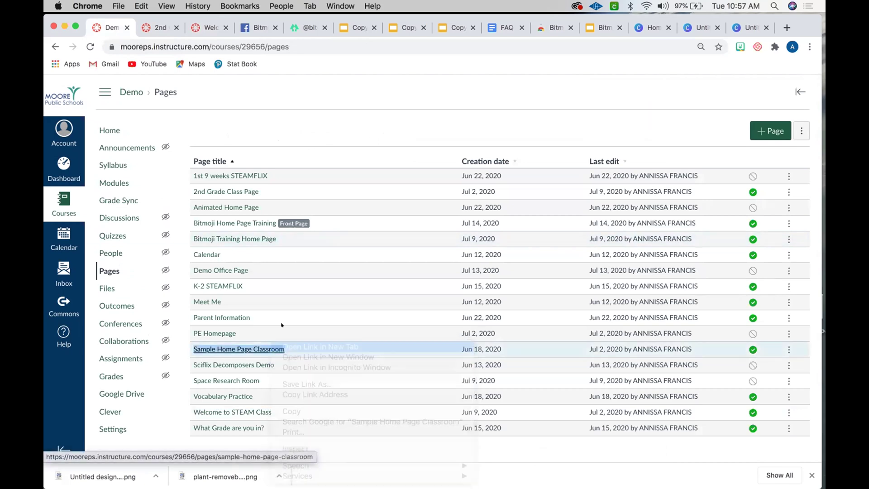
left_click(245, 28)
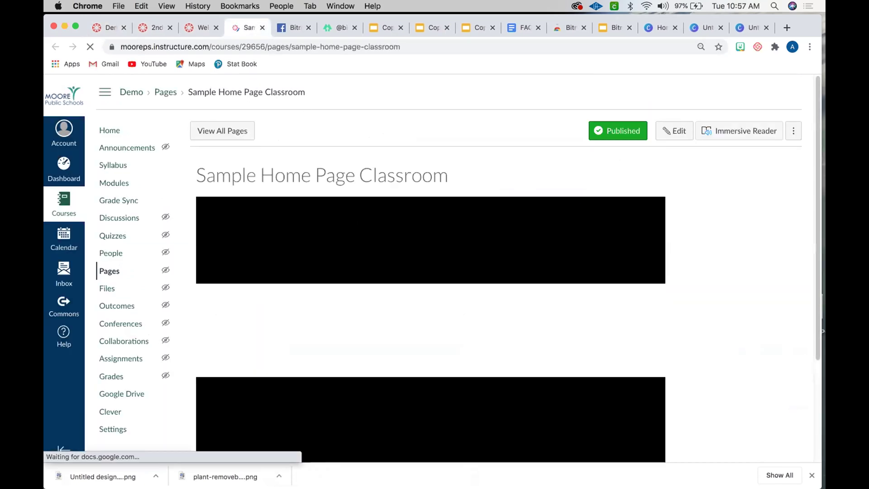
scroll(430, 272, "down", 5)
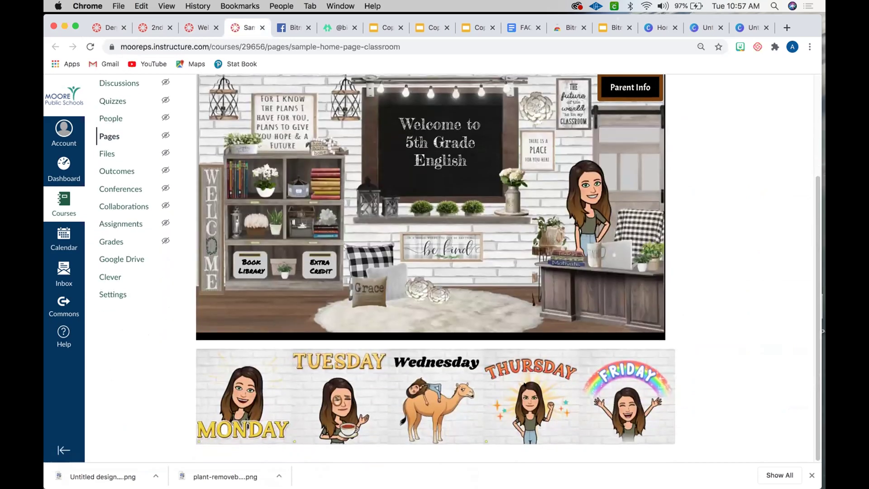
scroll(681, 285, "up", 2)
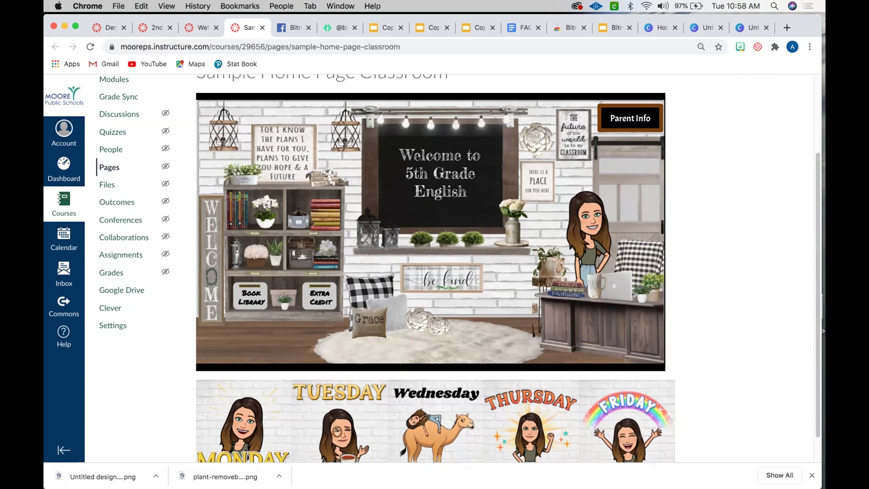
Switch to the Bitmoji Craze for Educators Facebook group, skim its recent discussion, and search the group for "classroom".
left_click(286, 22)
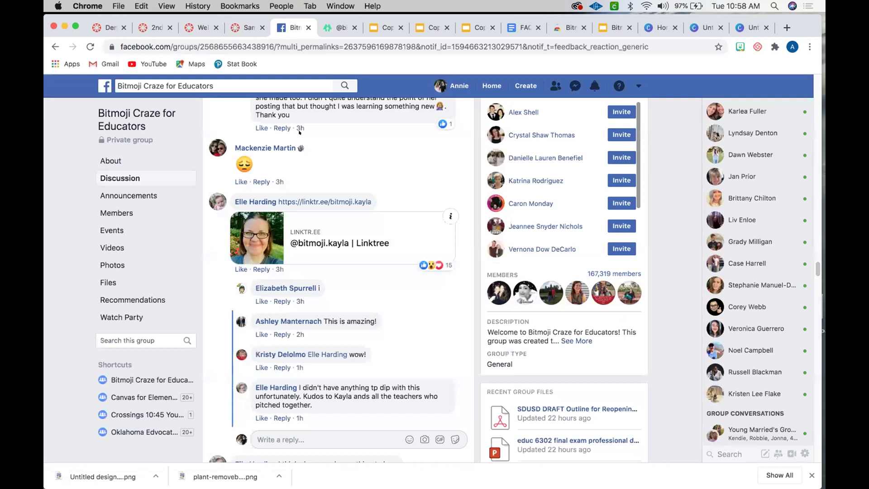
scroll(299, 132, "up", 3)
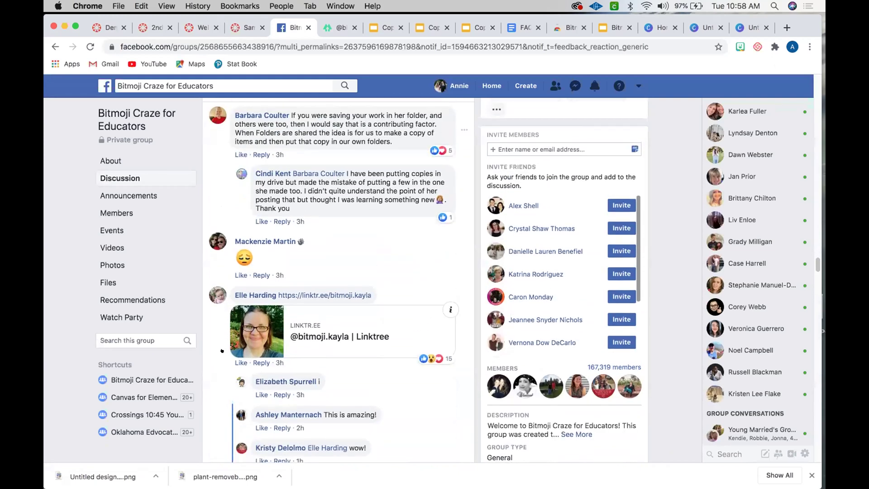
scroll(253, 187, "up", 5)
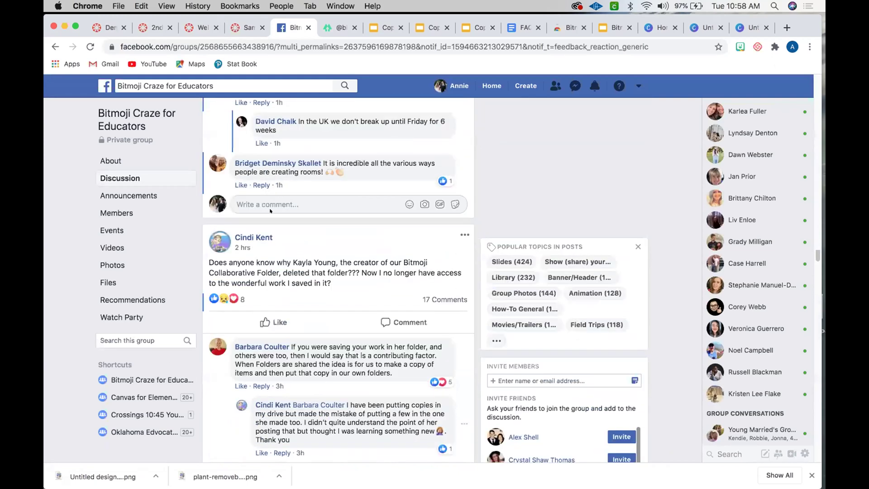
scroll(270, 210, "up", 5)
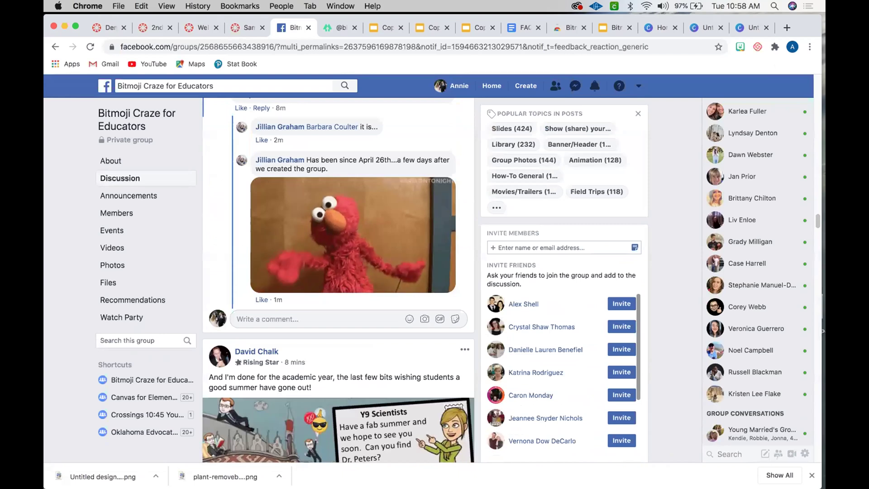
type("classroom")
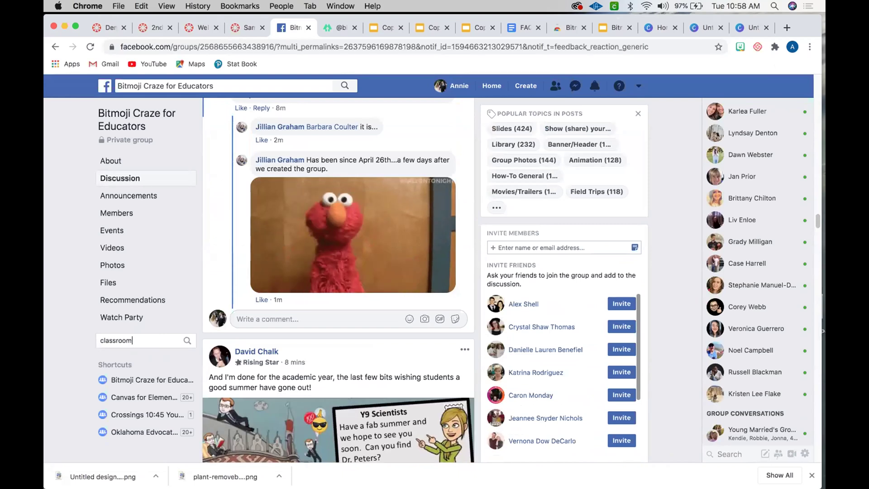
key("Return")
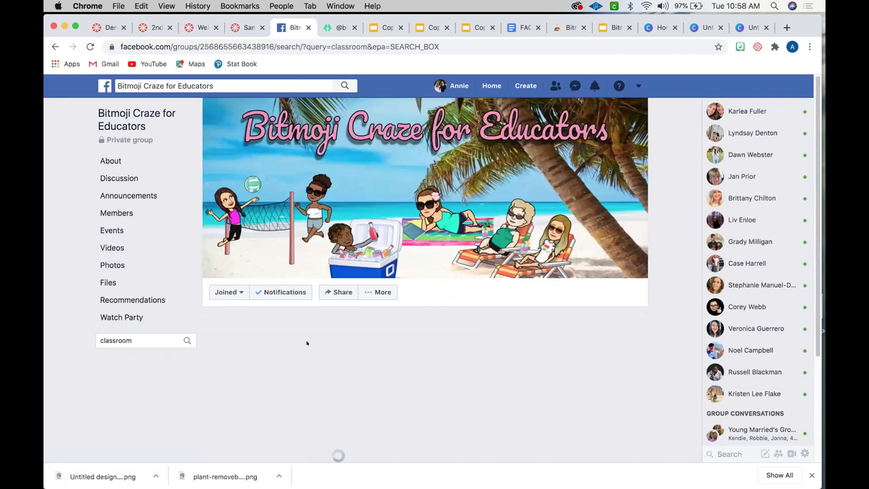
Browse the classroom search results and examine the shared Bitmoji classrooms, templates, tutorials and banners for ideas.
scroll(307, 343, "down", 2)
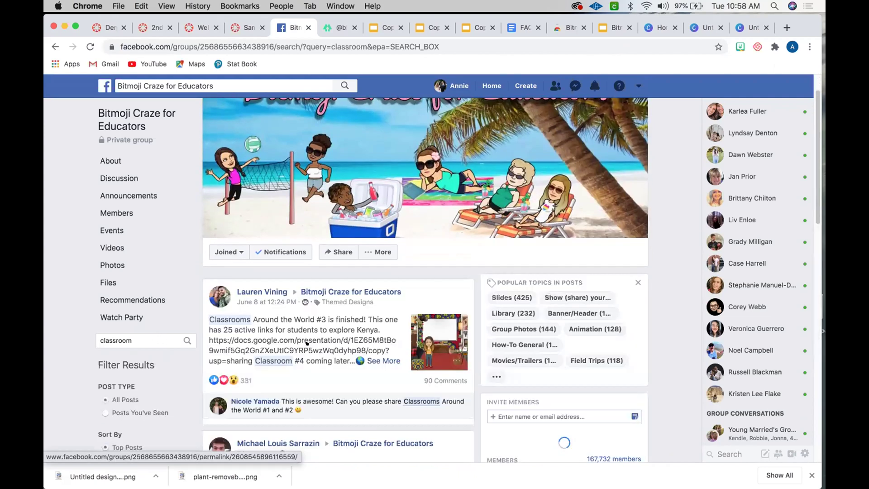
scroll(307, 343, "down", 5)
scroll(307, 343, "down", 8)
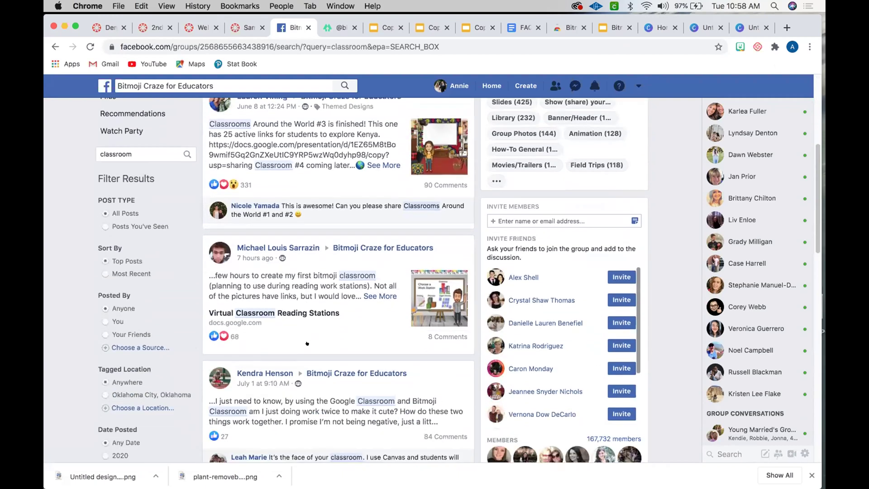
scroll(307, 343, "down", 6)
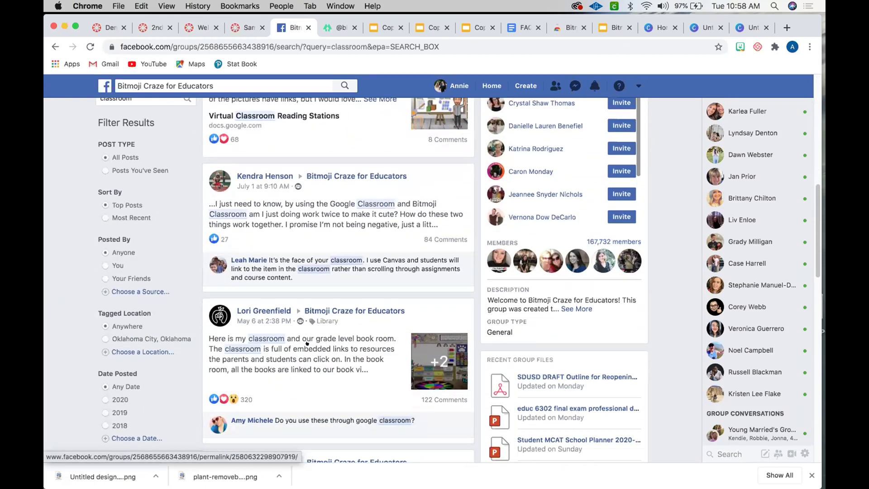
scroll(307, 343, "down", 3)
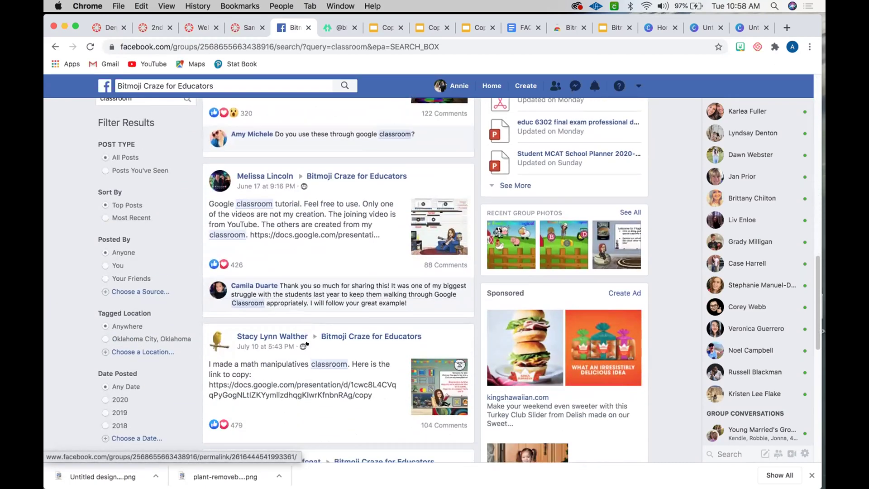
scroll(369, 404, "down", 6)
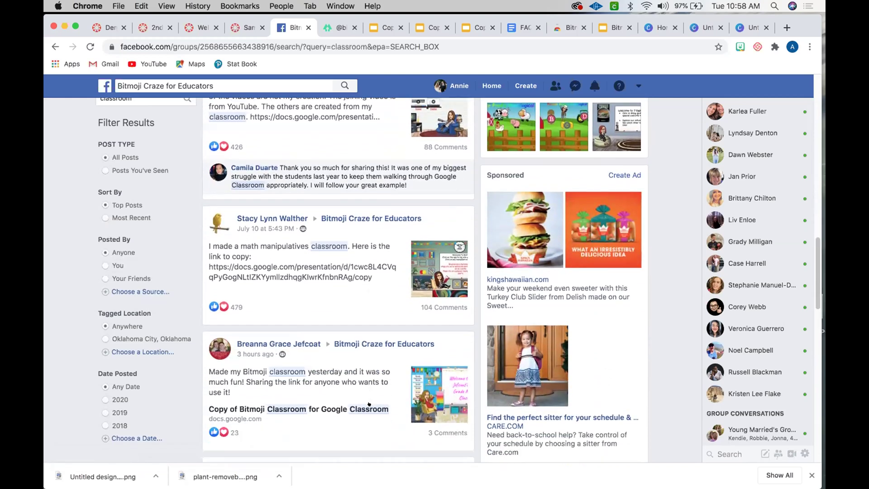
scroll(368, 403, "down", 3)
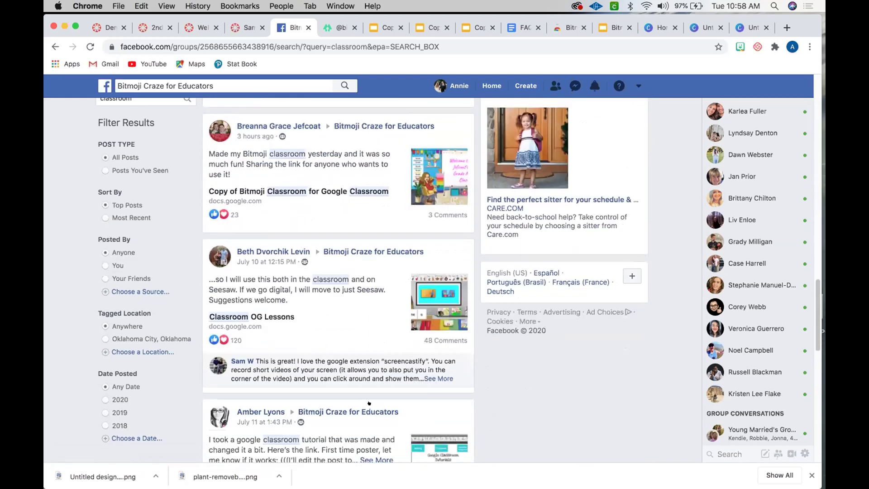
scroll(369, 403, "down", 6)
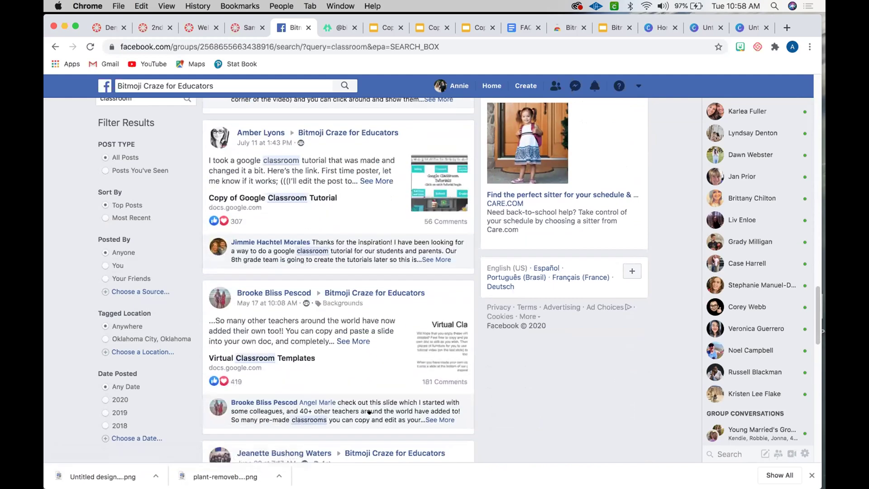
scroll(369, 412, "down", 3)
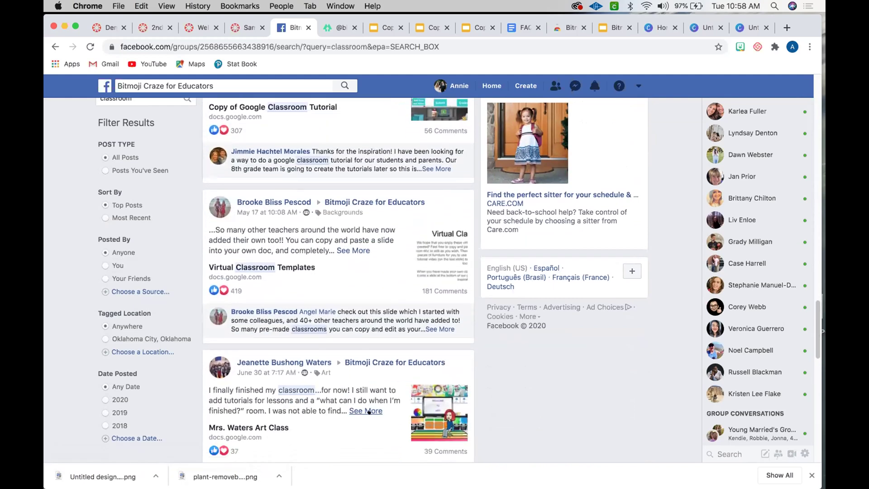
scroll(369, 412, "down", 2)
scroll(369, 411, "down", 7)
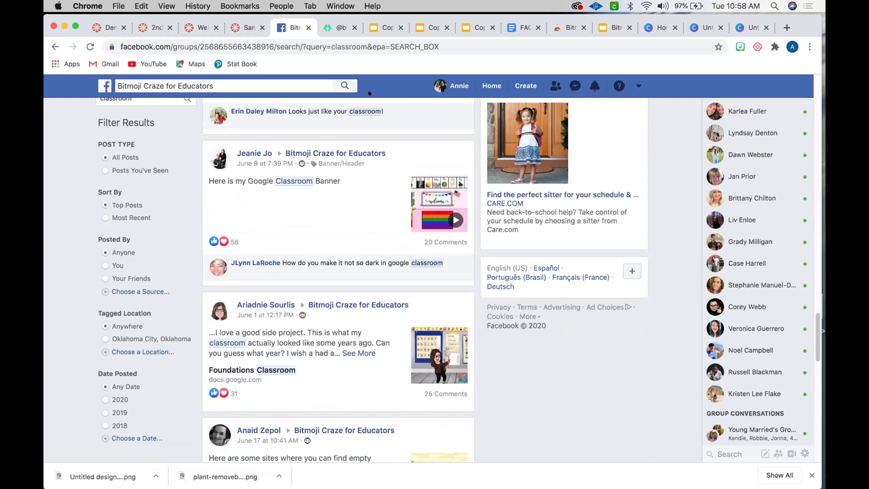
Switch to the Copy of Math Manipulatives presentation in Google Slides and delete the Bitmoji character sitting on the sofa.
left_click(375, 23)
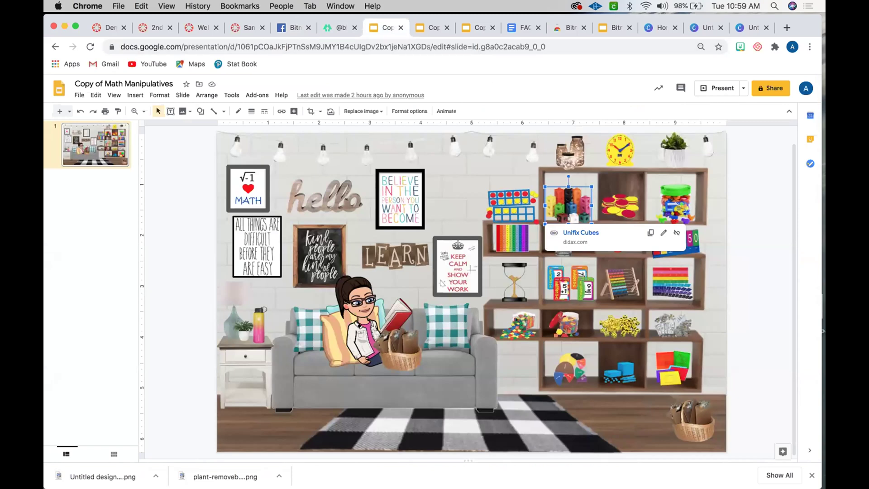
left_click(359, 325)
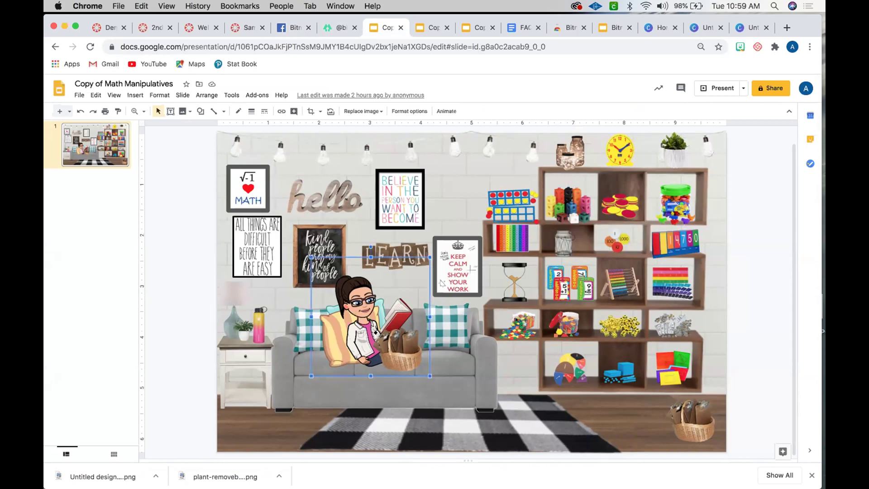
key("Delete")
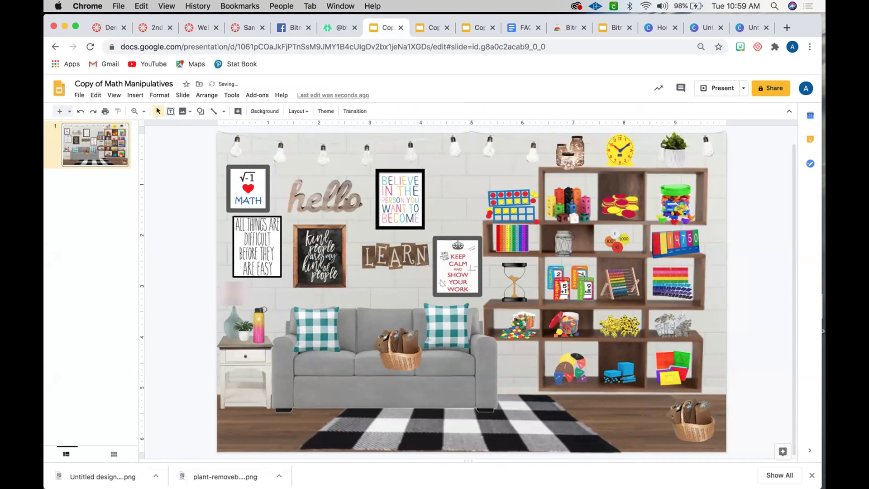
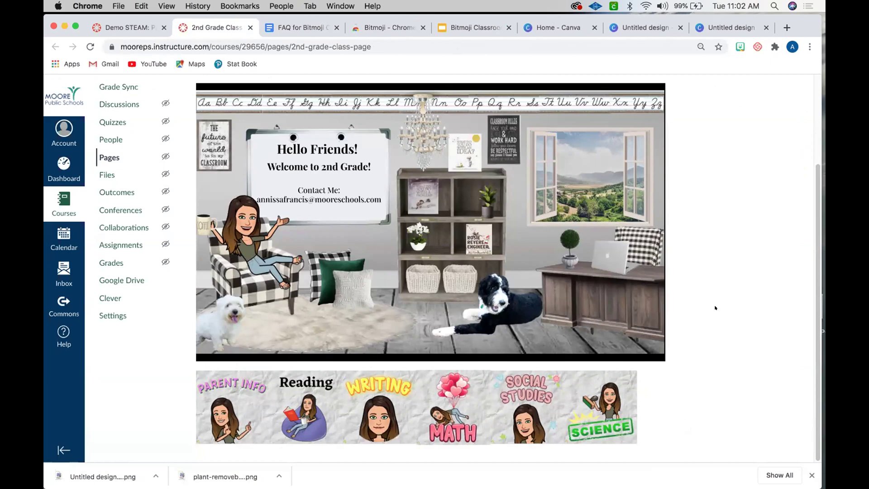
Go from the 2nd Grade Class Page to the Canvas course home and set the home page to Course Activity Stream.
scroll(176, 212, "up", 3)
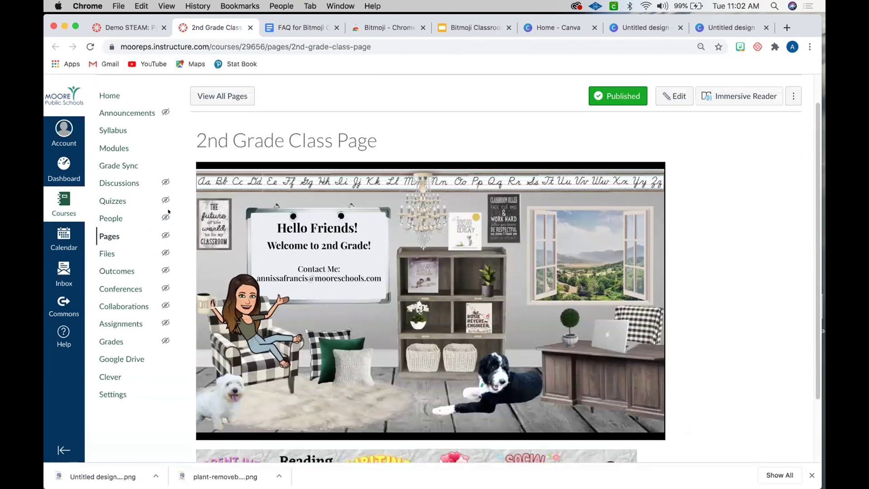
left_click(213, 83)
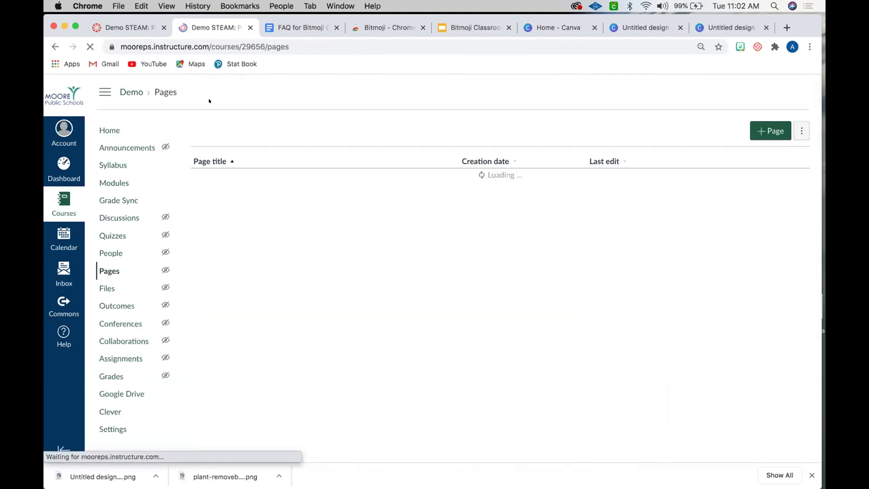
left_click(110, 129)
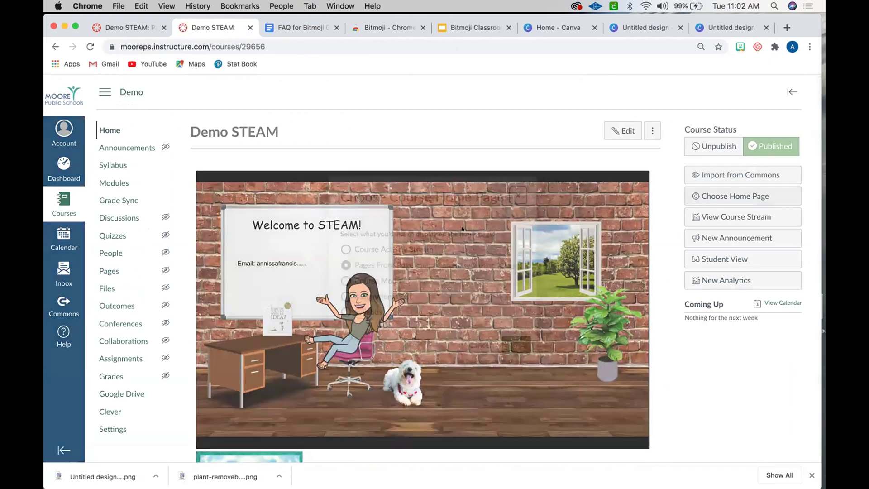
left_click(725, 196)
left_click(346, 249)
left_click(516, 345)
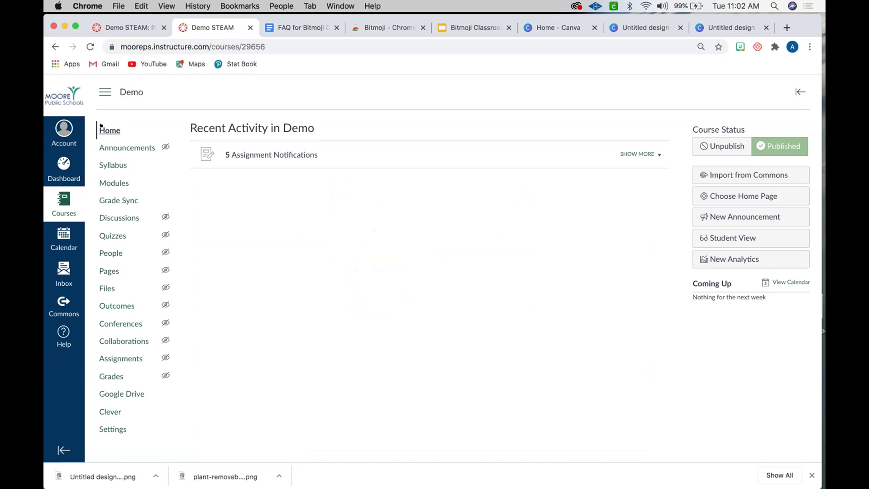
Set the course home page to Pages Front Page, using Bitmoji Home Page Training, and save the choice.
left_click(743, 195)
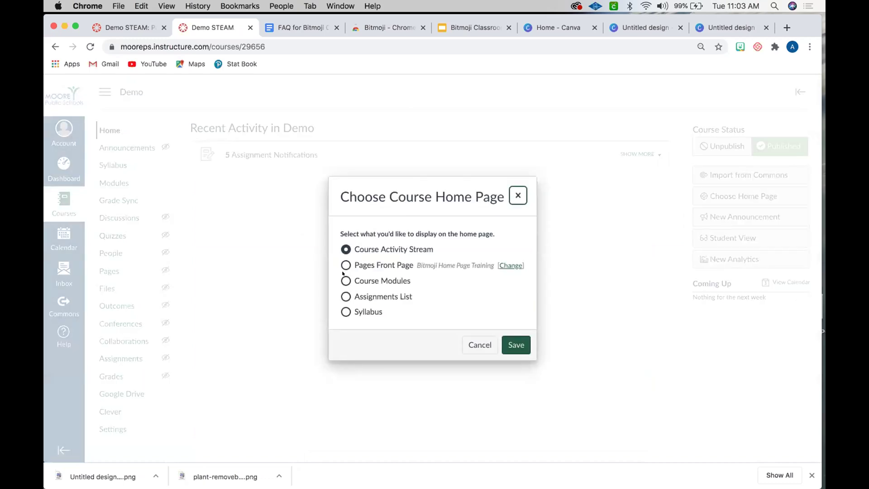
left_click_drag(354, 264, 410, 264)
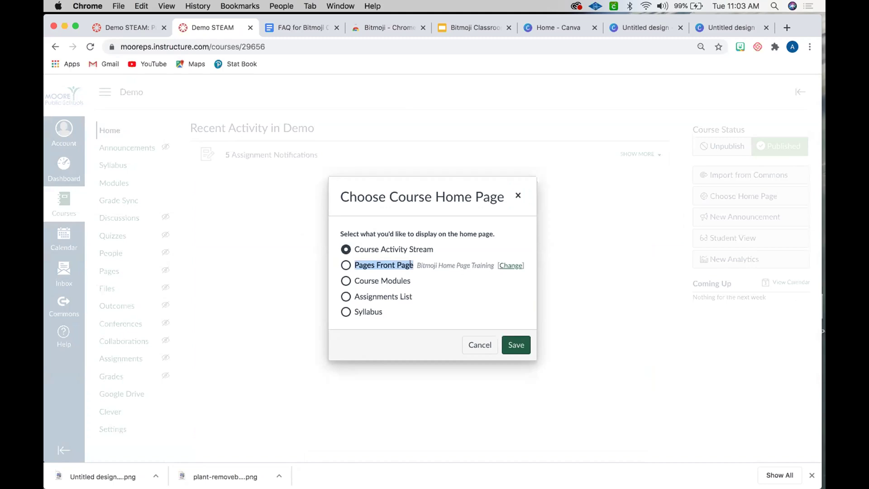
left_click(346, 264)
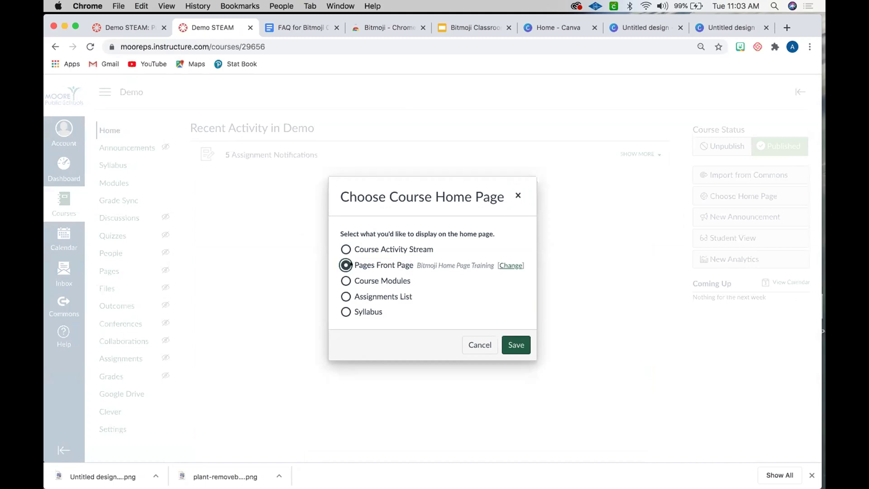
left_click(502, 344)
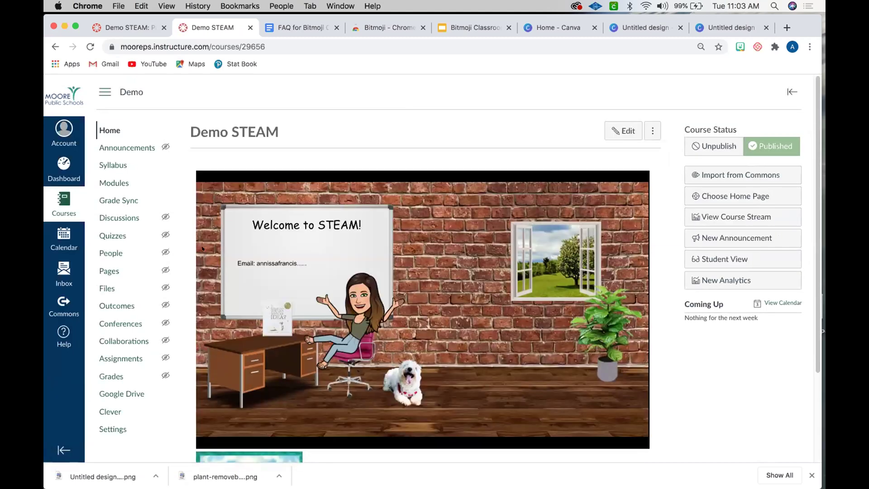
In the full page list, publish 1st 9 weeks STEAMFLIX and toggle the 2nd Grade Class Page between published and unpublished.
left_click(109, 270)
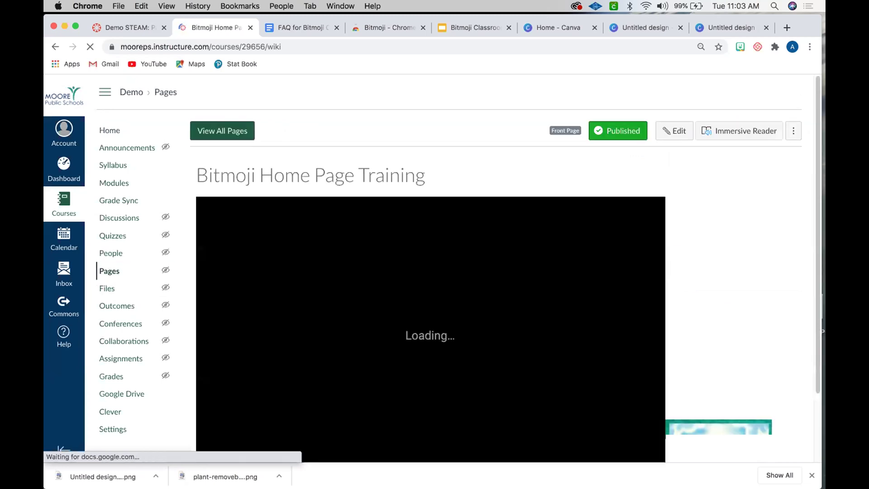
scroll(222, 136, "down", 1)
left_click(222, 116)
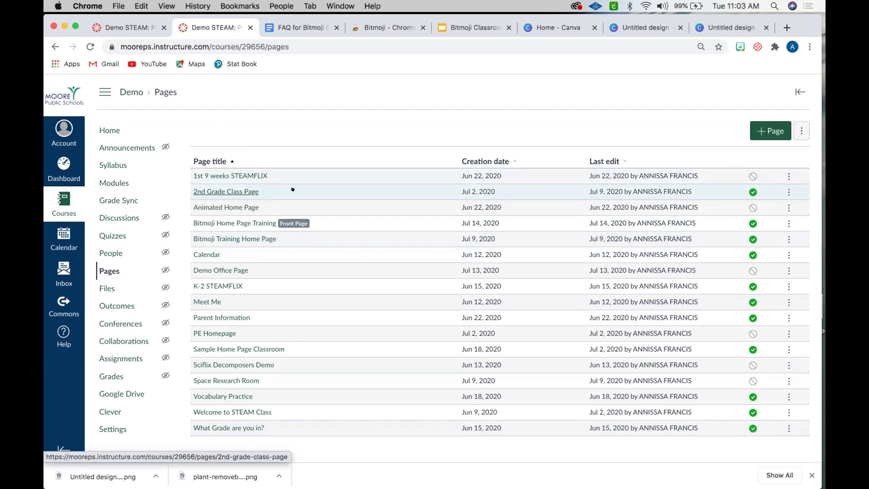
left_click(751, 191)
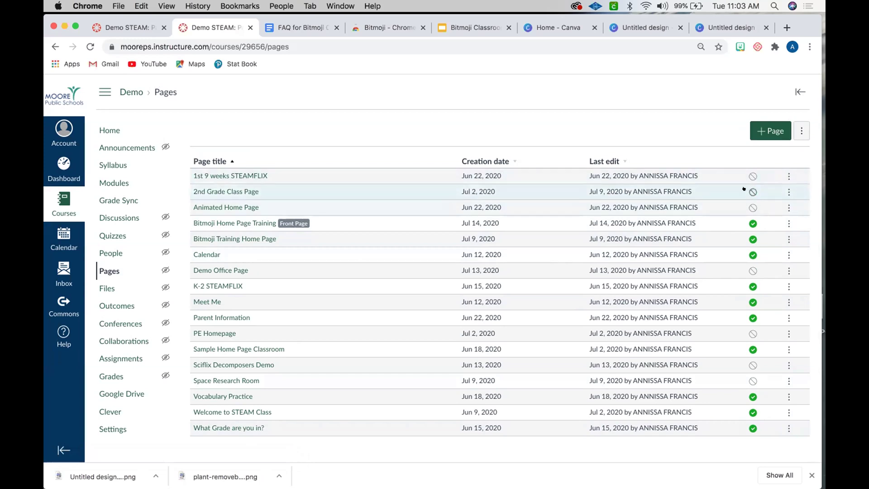
left_click(753, 192)
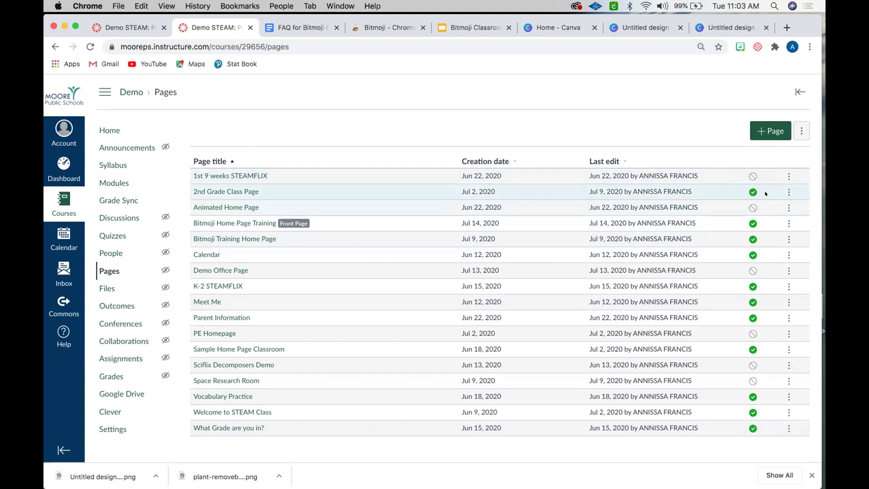
left_click(751, 174)
left_click(743, 188)
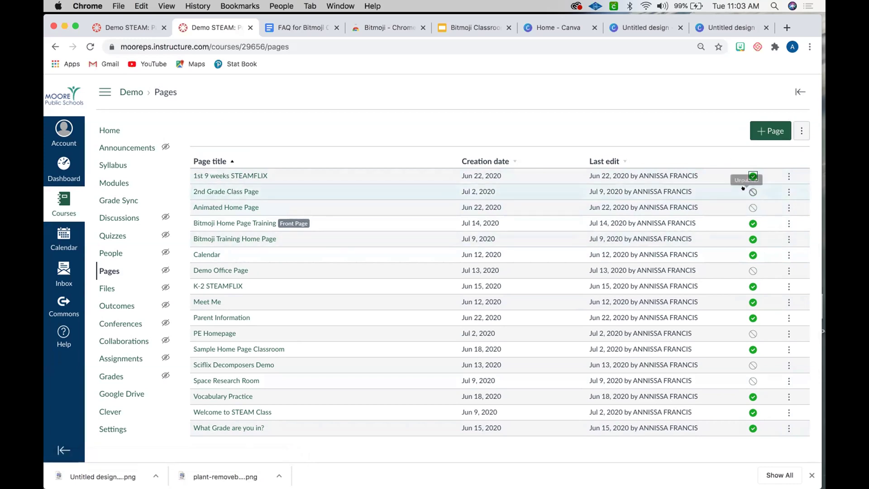
Make the 2nd Grade Class Page the course front page and view it on the course home page.
left_click(787, 190)
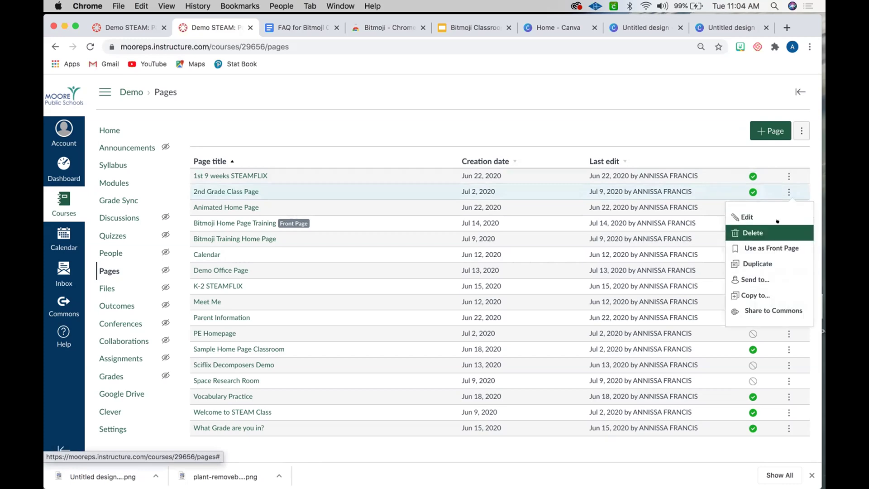
left_click(779, 248)
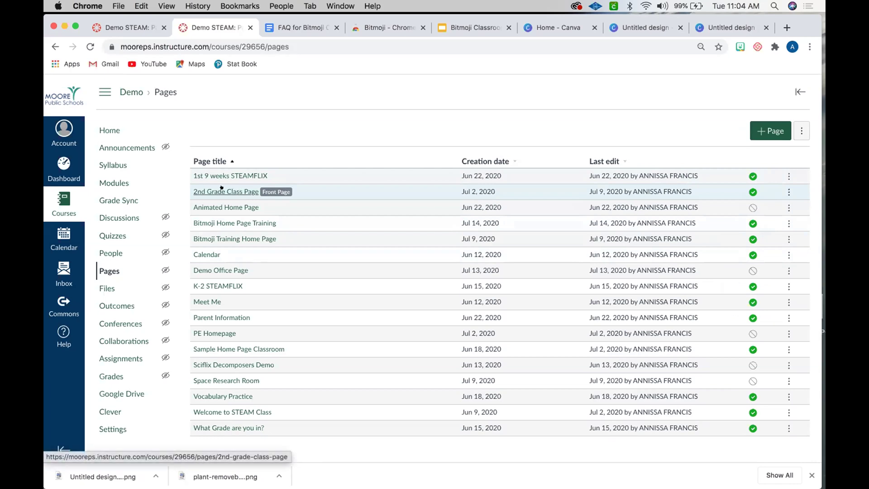
left_click(101, 128)
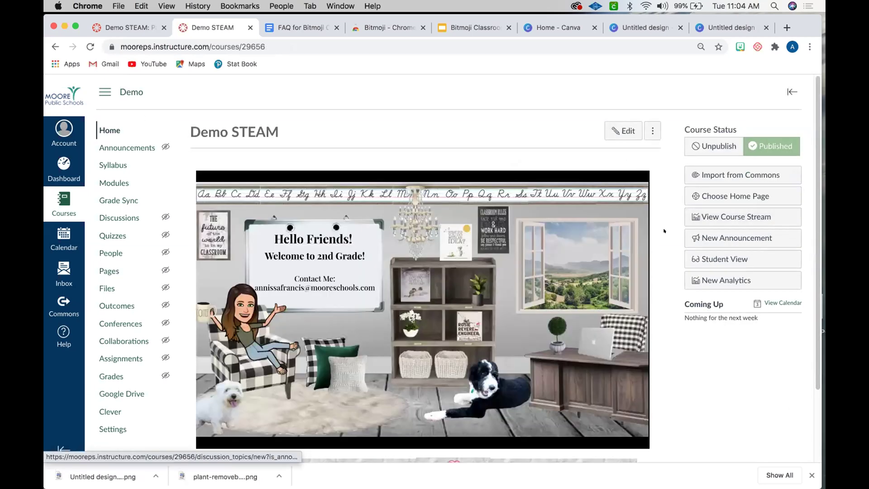
From the course home page, go to the course's Pages area and open the full page list.
scroll(663, 231, "down", 3)
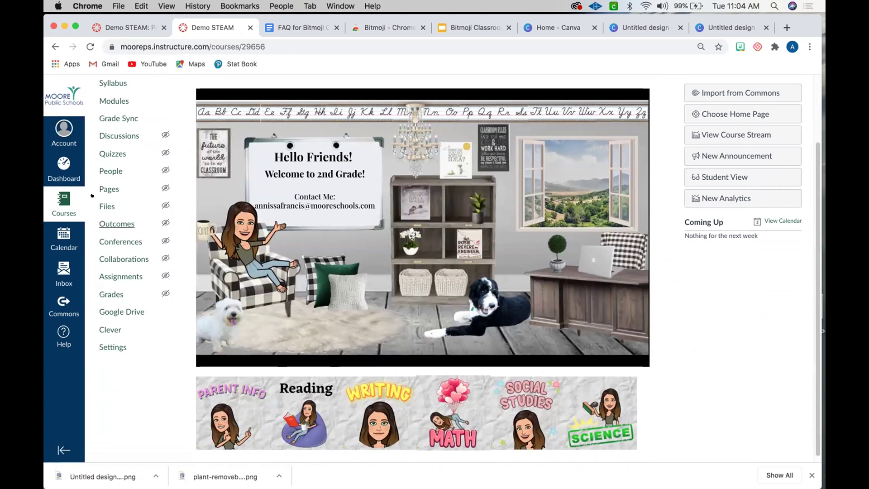
left_click(108, 188)
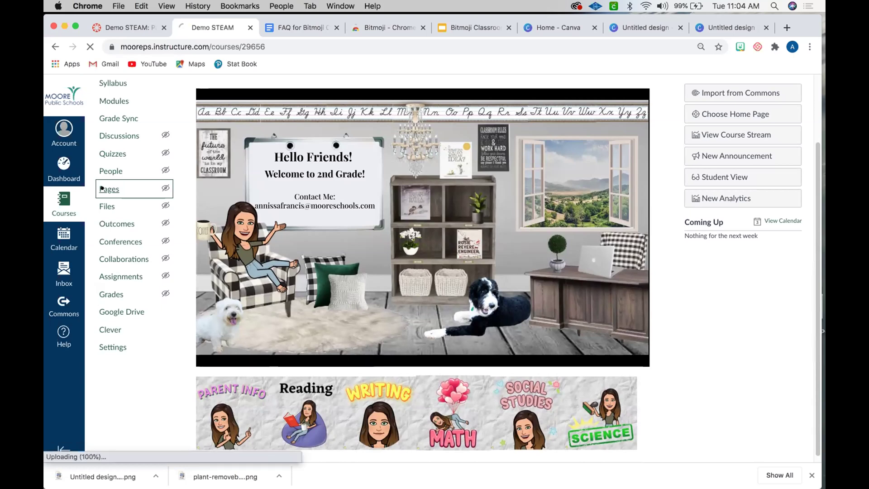
scroll(435, 162, "down", 5)
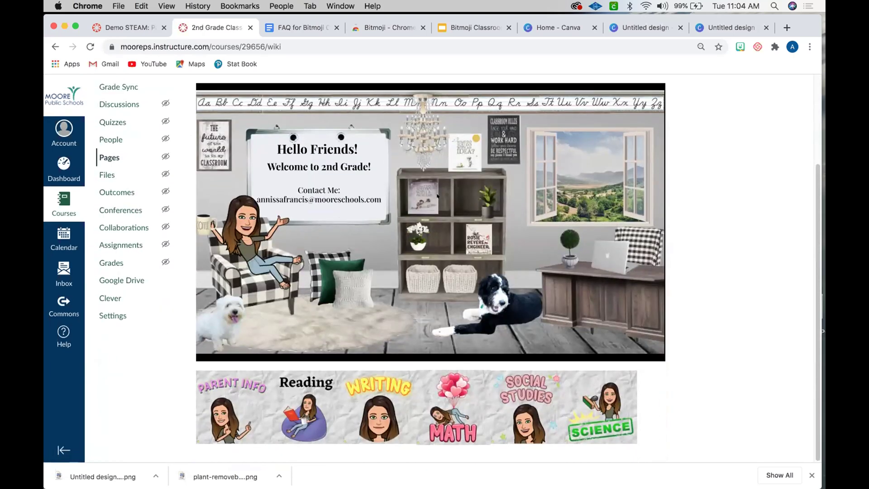
scroll(406, 195, "up", 5)
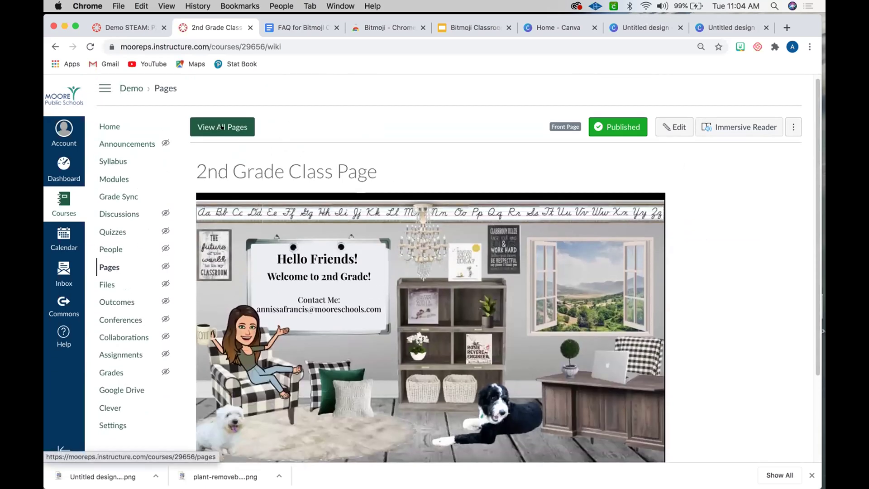
left_click(222, 128)
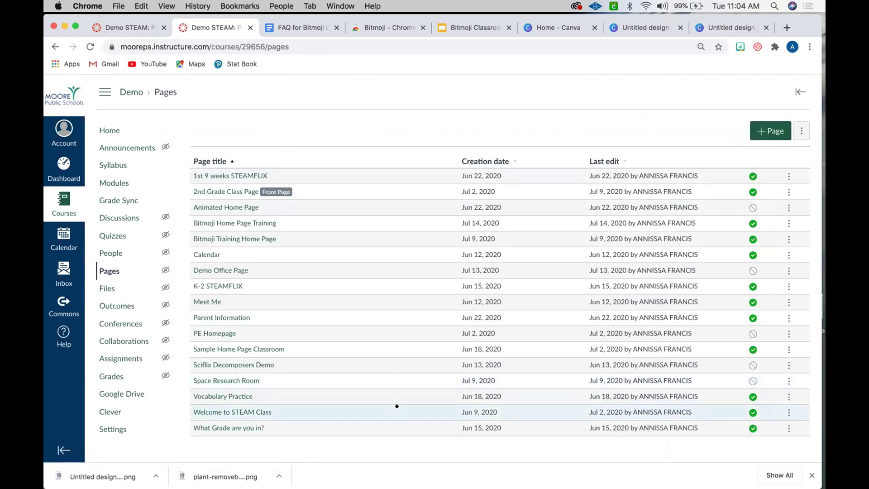
Publish the Animated Home Page and set it as the course front page.
left_click(787, 206)
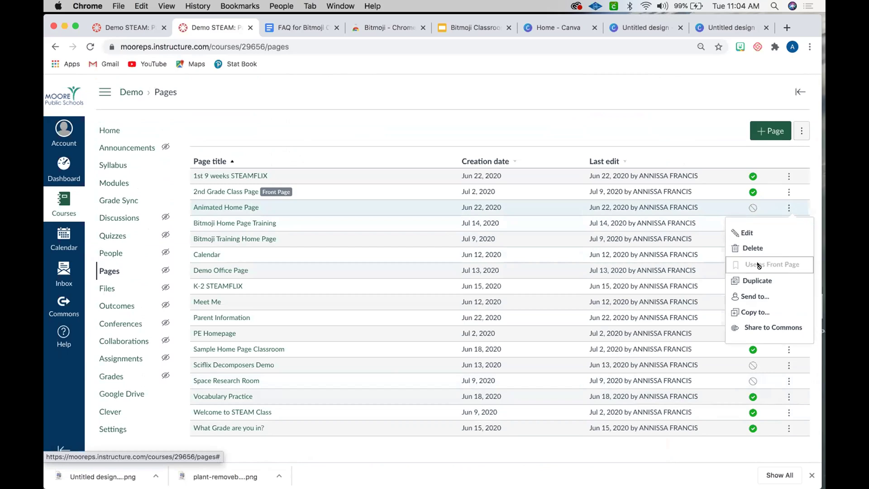
left_click(751, 207)
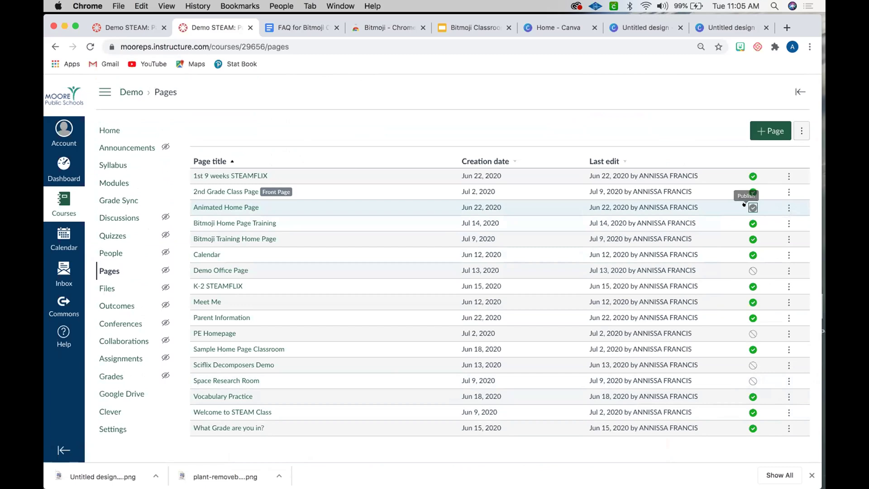
left_click(788, 208)
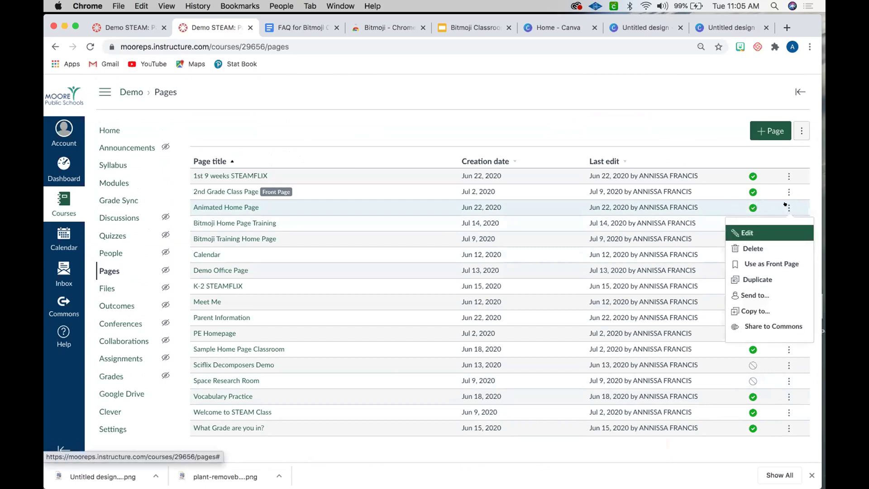
left_click(776, 263)
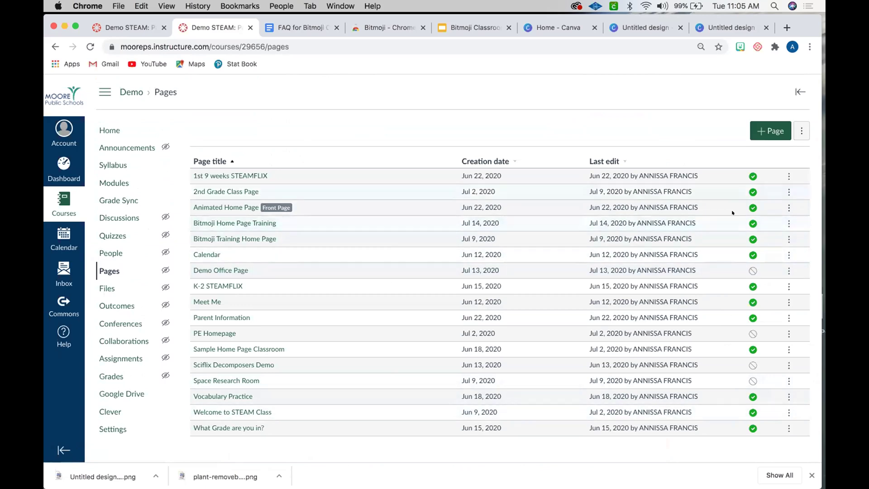
Set the 2nd Grade Class Page as the front page again and open the course home page.
left_click(788, 192)
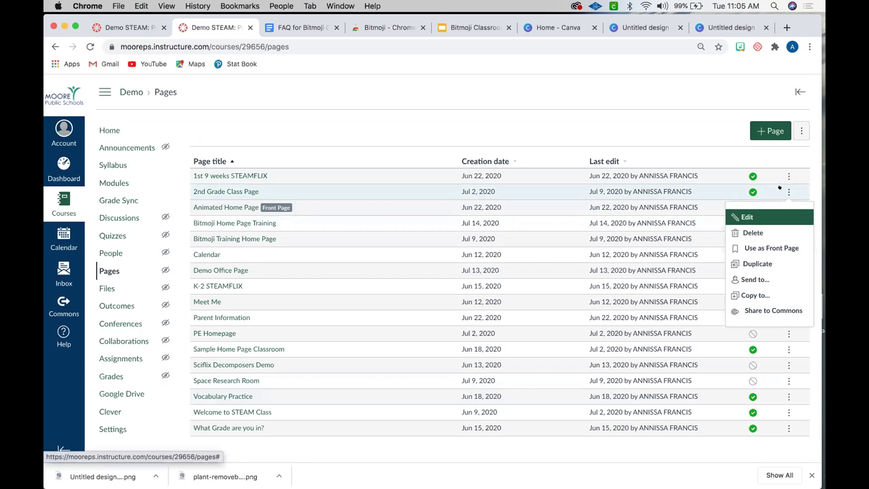
left_click(789, 247)
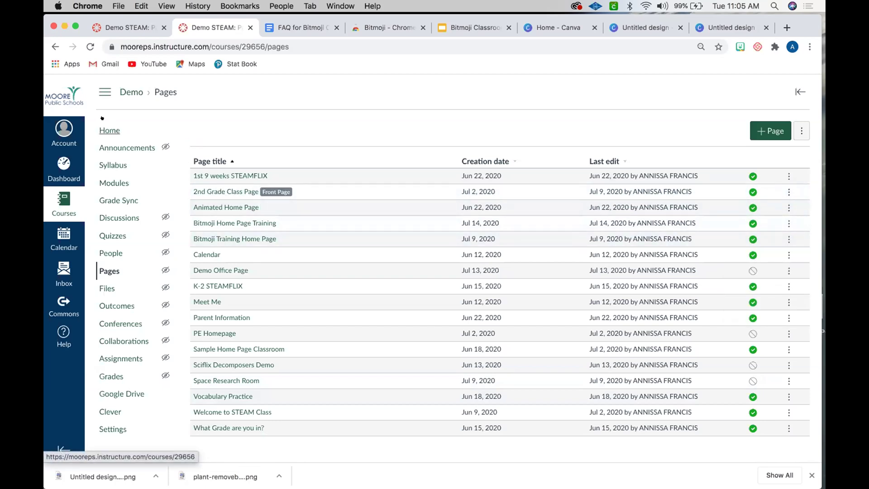
left_click(110, 130)
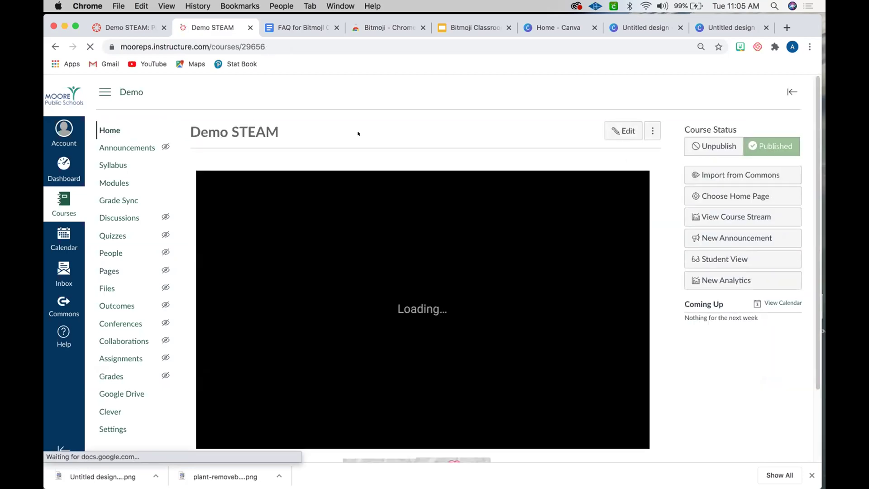
Review the home page's classroom scene and Bitmoji subject images, and switch to the Bitmoji Classroom presentation.
scroll(394, 140, "down", 1)
scroll(392, 142, "down", 2)
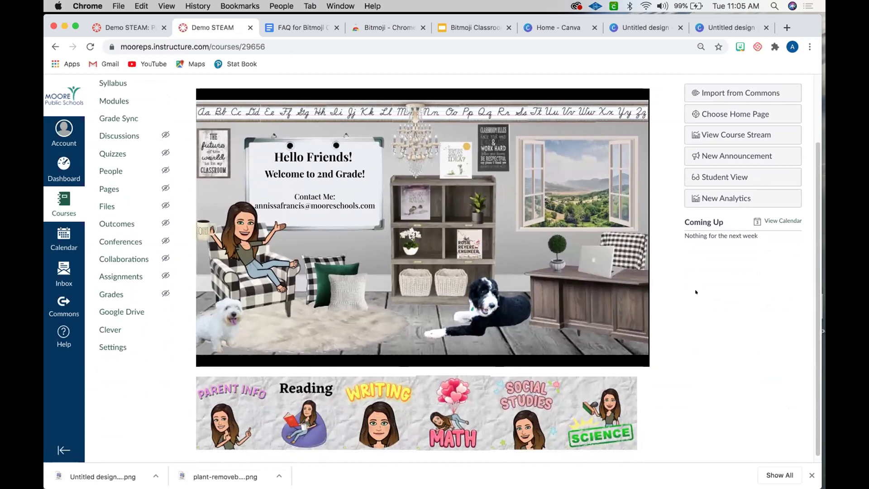
scroll(695, 292, "down", 1)
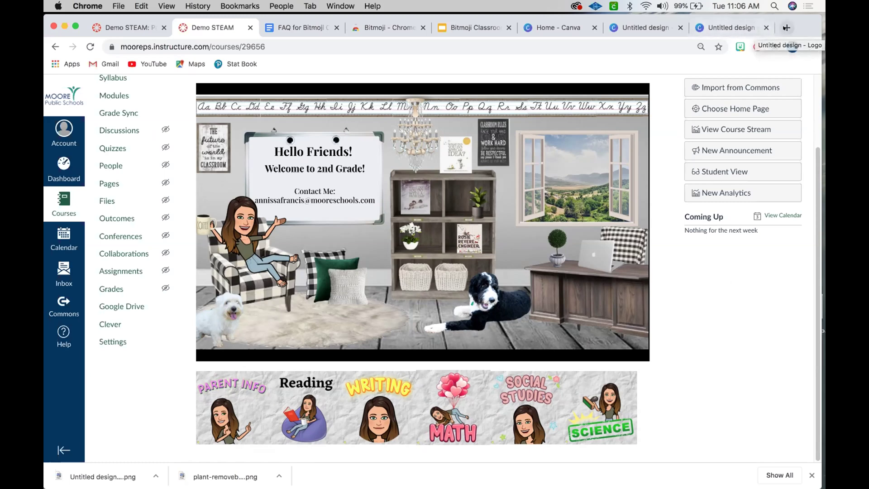
left_click(473, 28)
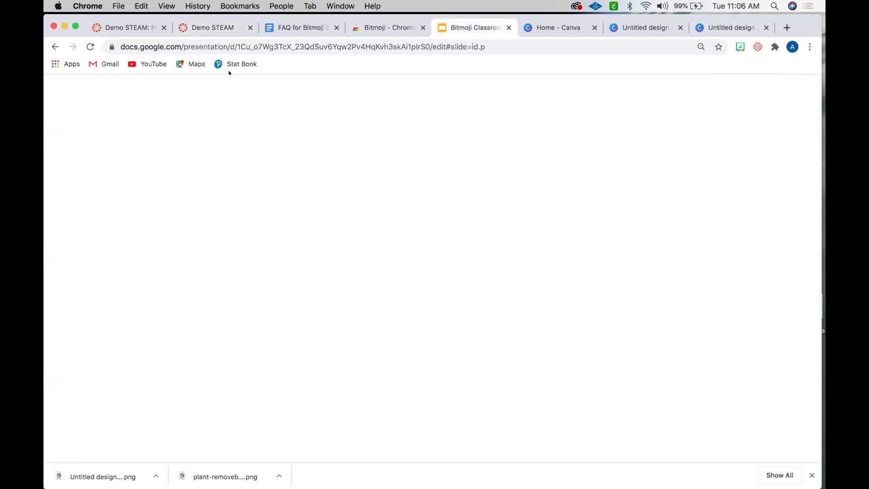
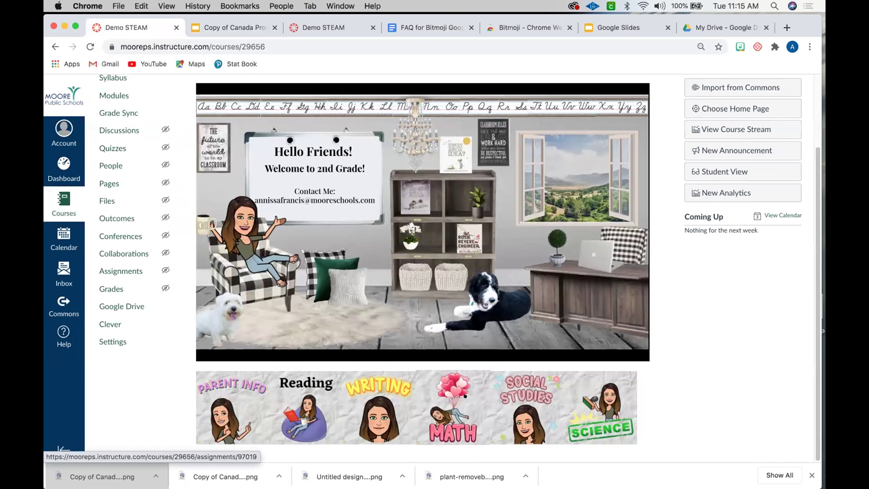
Open the Multiplication Escape Room assignment from the home page's Math image and proceed through its entrance and first room.
left_click(465, 396)
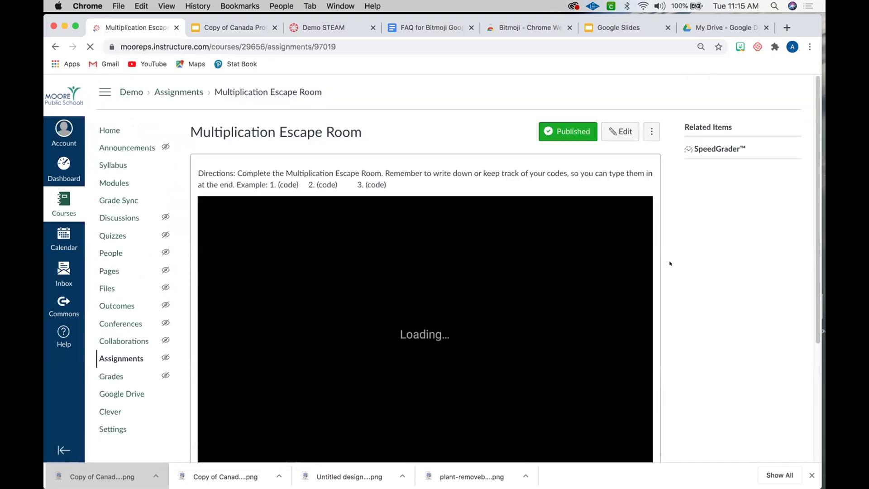
scroll(669, 263, "down", 2)
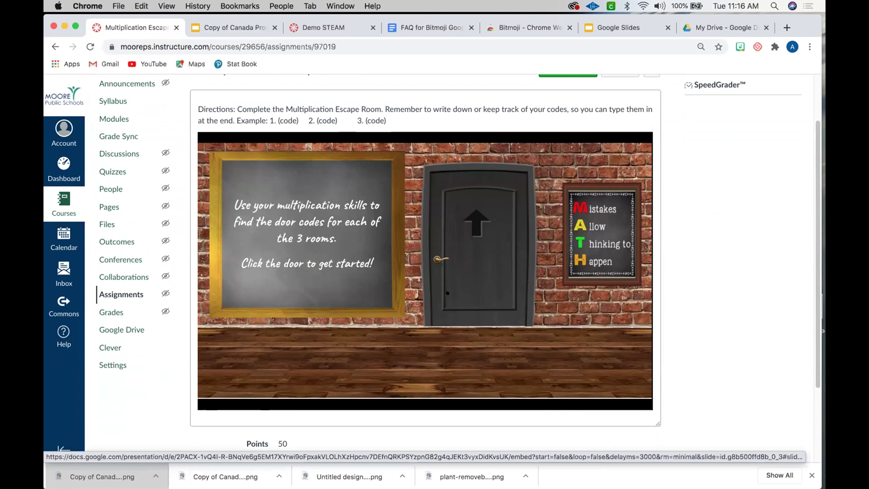
left_click(448, 293)
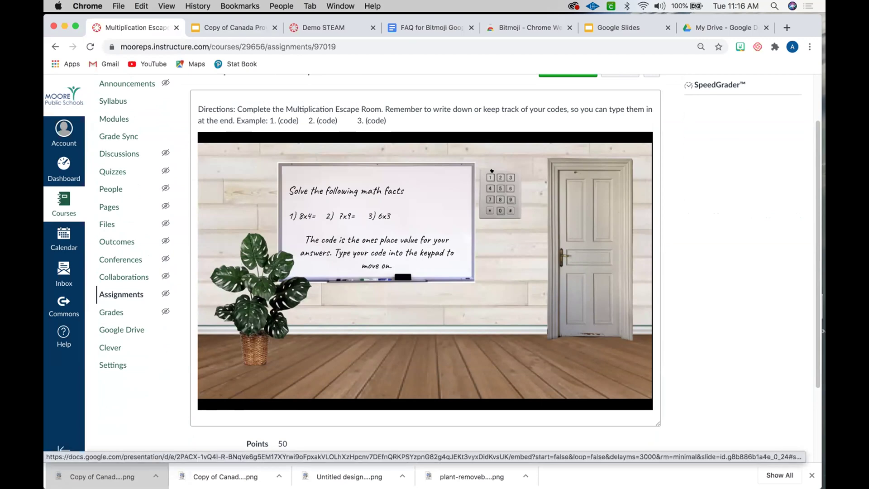
left_click(492, 195)
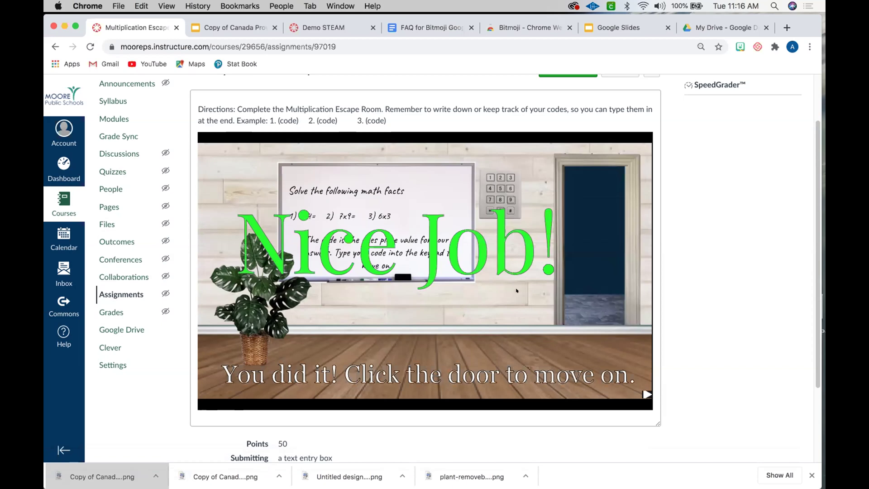
left_click(578, 309)
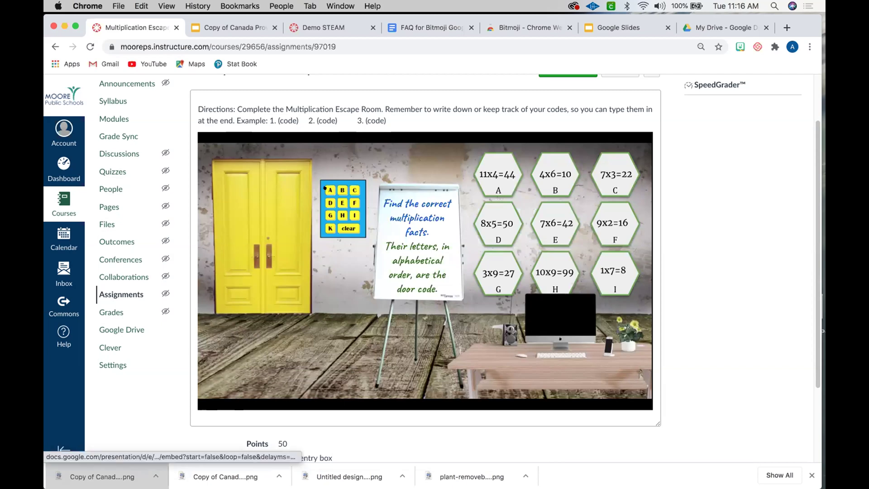
Unlock the second and third escape rooms with their keypads and go through each door to the final slide.
left_click(334, 204)
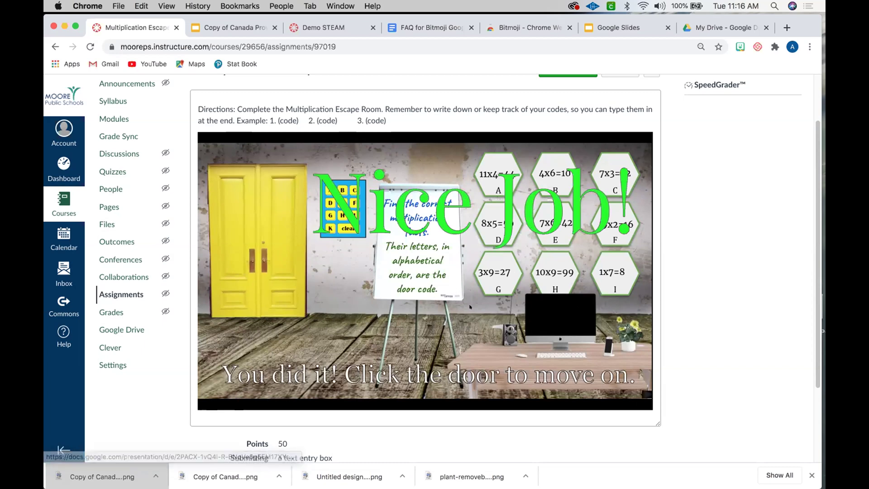
left_click(273, 264)
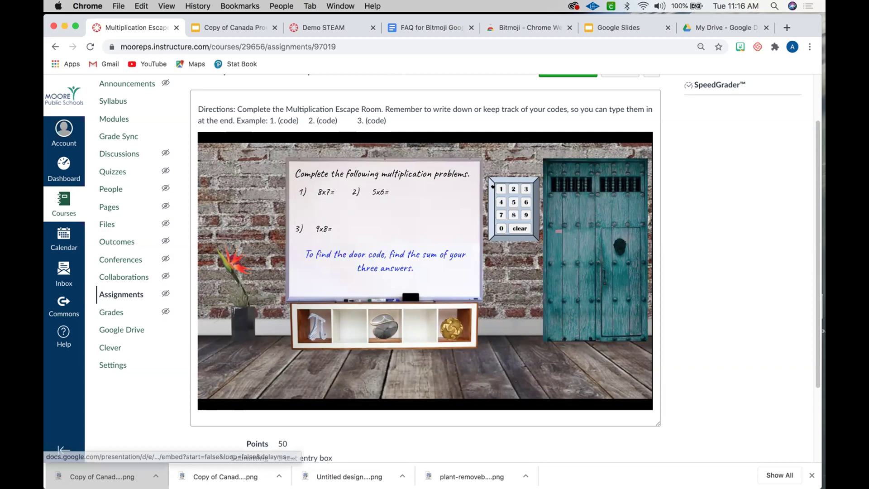
left_click(509, 213)
left_click(580, 248)
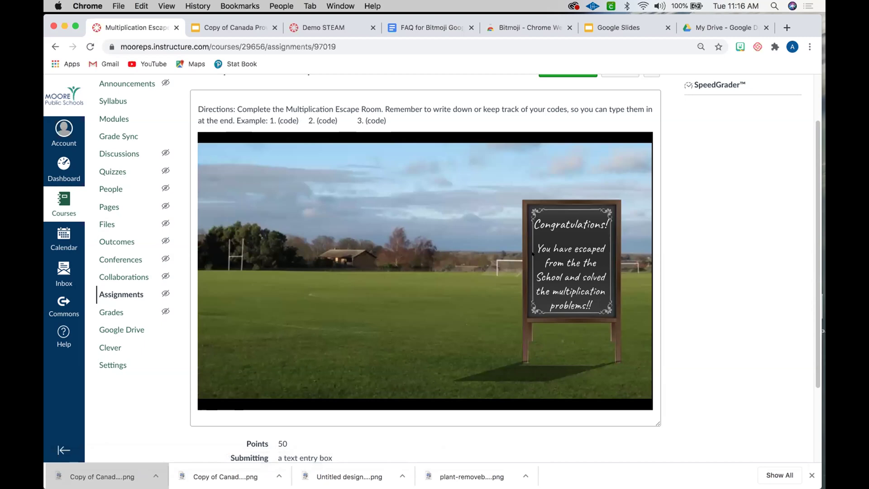
Review the Multiplication Escape Room assignment's directions, points and submission type.
scroll(308, 170, "up", 2)
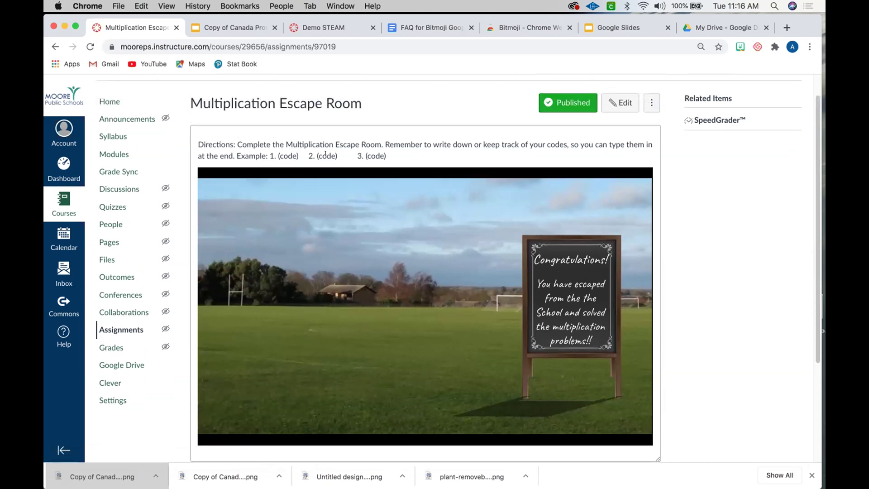
scroll(358, 203, "down", 5)
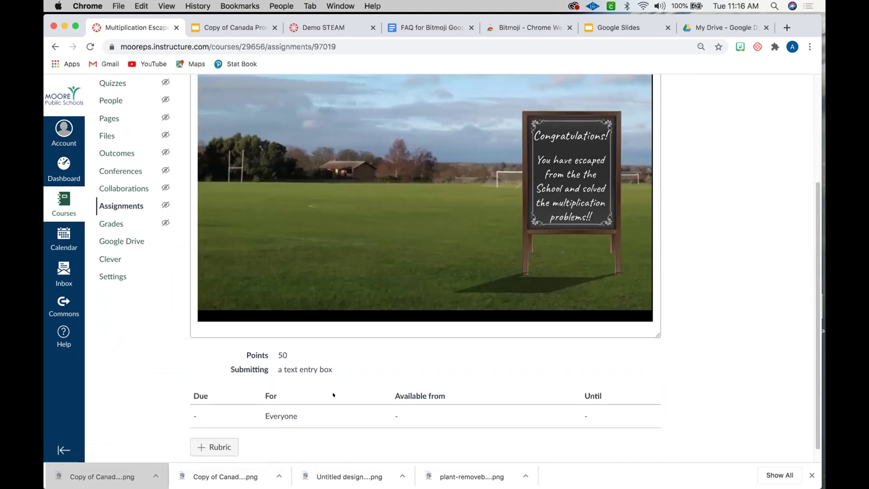
scroll(333, 395, "down", 1)
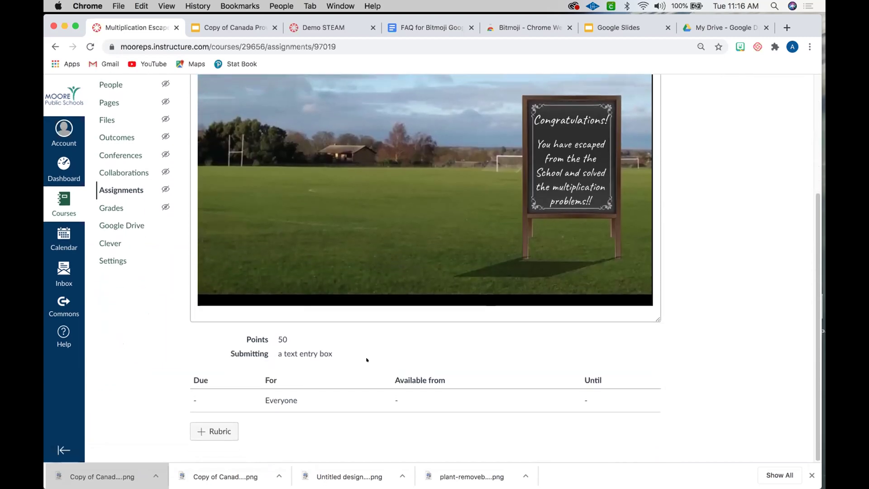
scroll(366, 360, "up", 4)
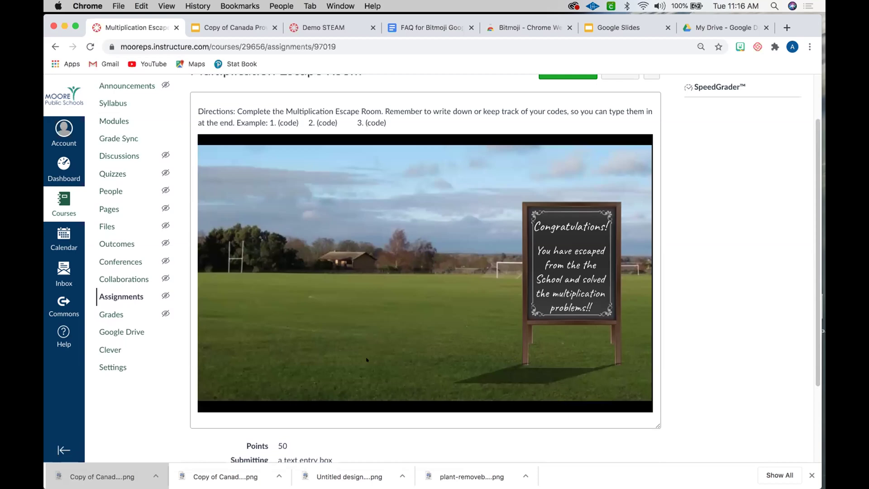
scroll(366, 359, "up", 1)
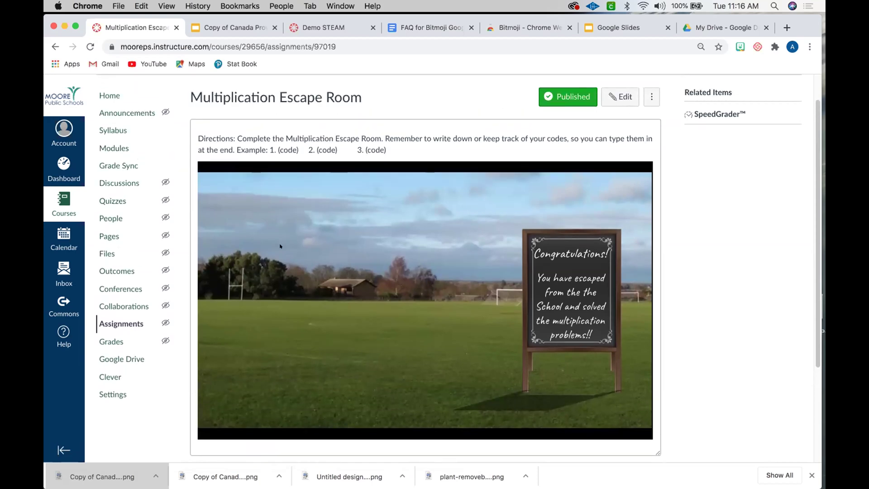
scroll(280, 246, "up", 1)
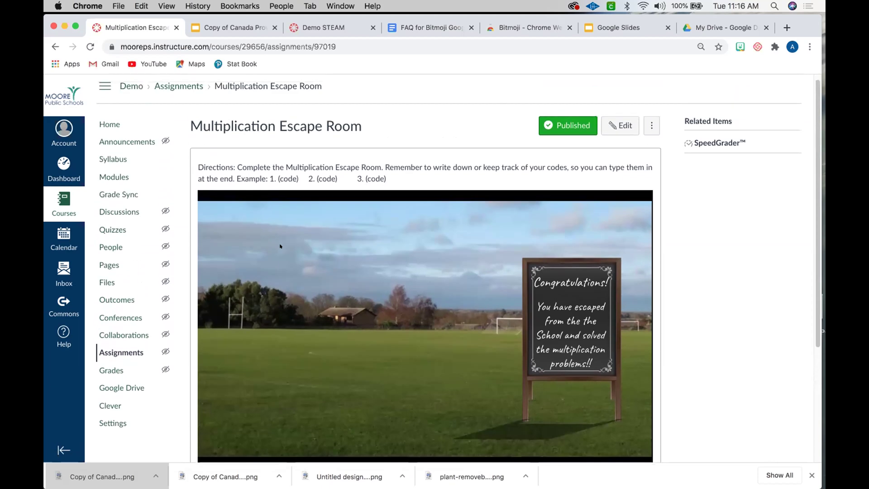
Open the Space Research Room from the course home page's Science image, enter it, and open its Research Log note-taking template.
left_click(118, 119)
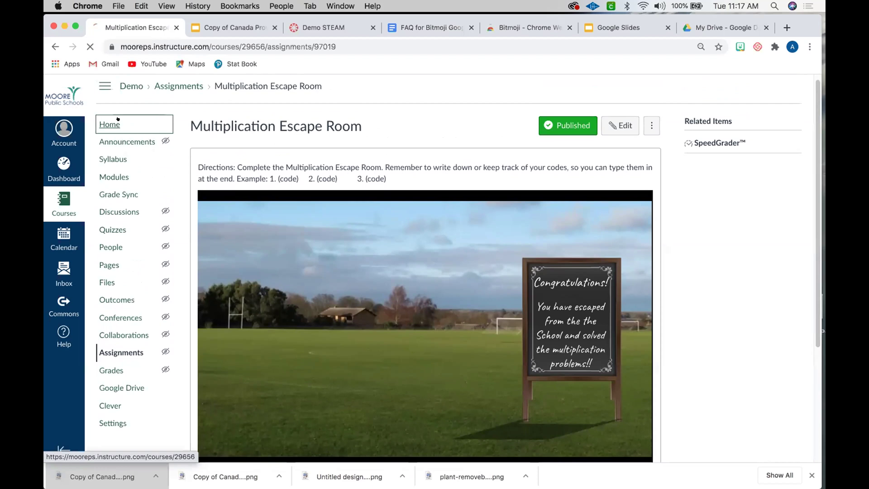
scroll(594, 413, "down", 2)
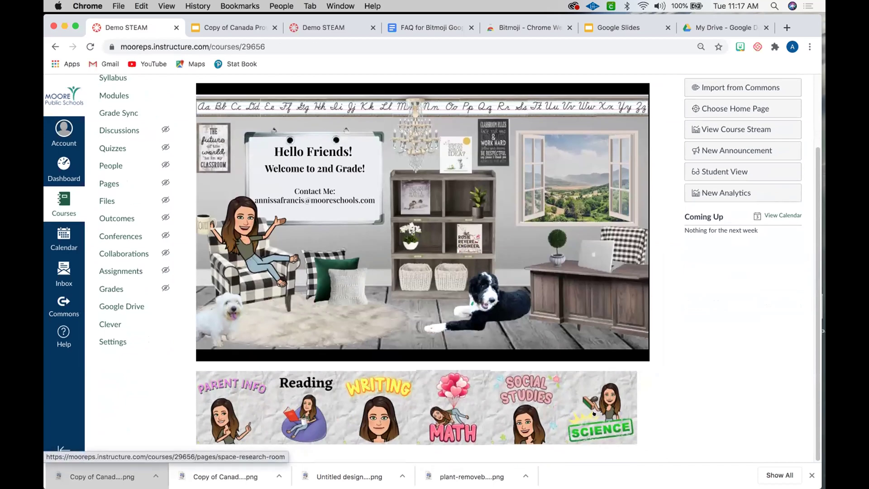
left_click(594, 414)
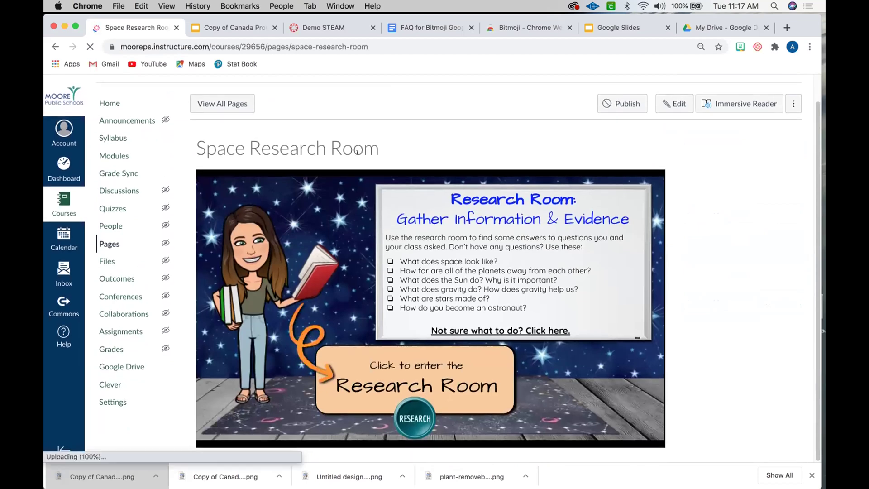
left_click(405, 412)
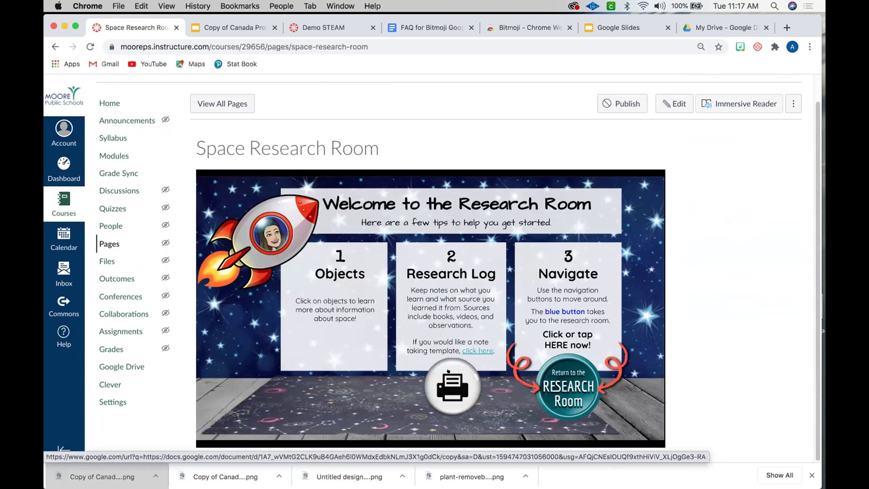
left_click(456, 368)
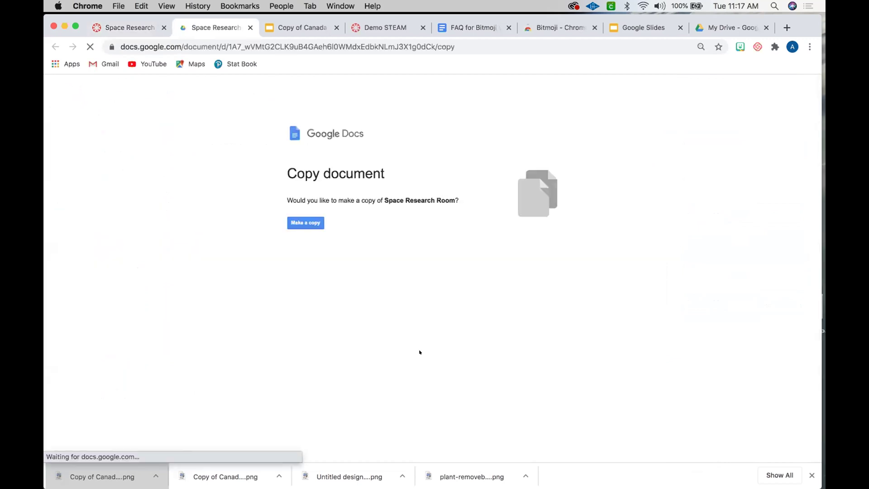
Make a copy of the Space Research Room document and review its questions and research sources.
left_click(306, 222)
scroll(367, 274, "down", 5)
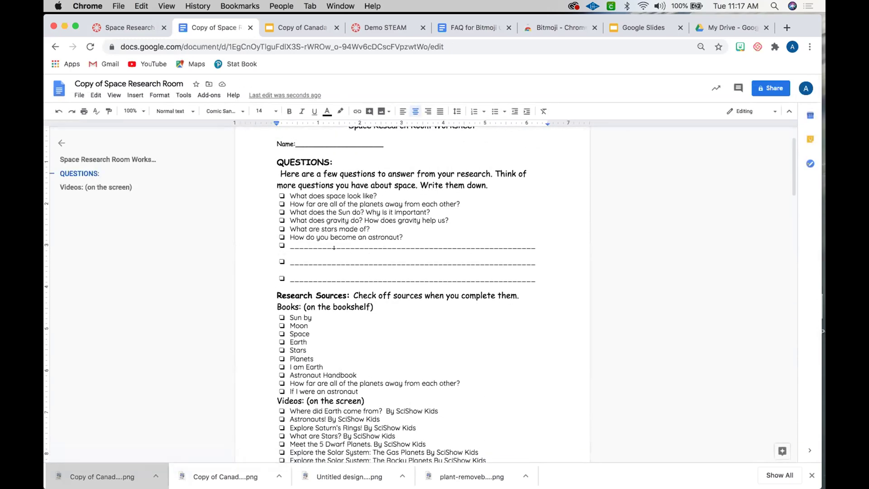
scroll(369, 281, "down", 4)
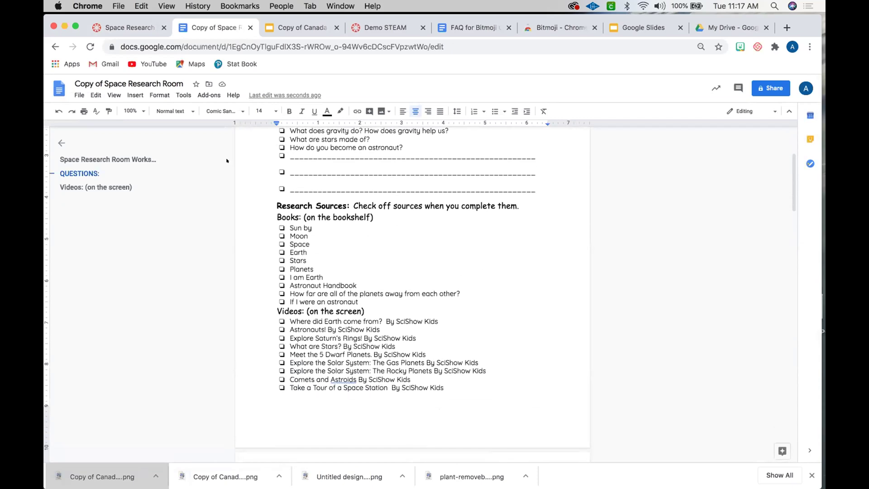
Return to the Canvas Space Research Room, view the SCIFLIX video "Where Did Earth Come From?", and go back to the research room.
left_click(131, 27)
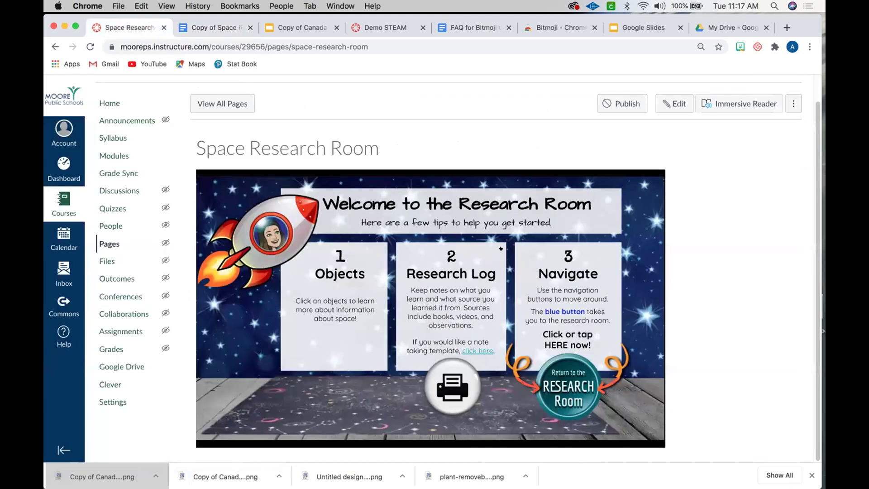
left_click(553, 384)
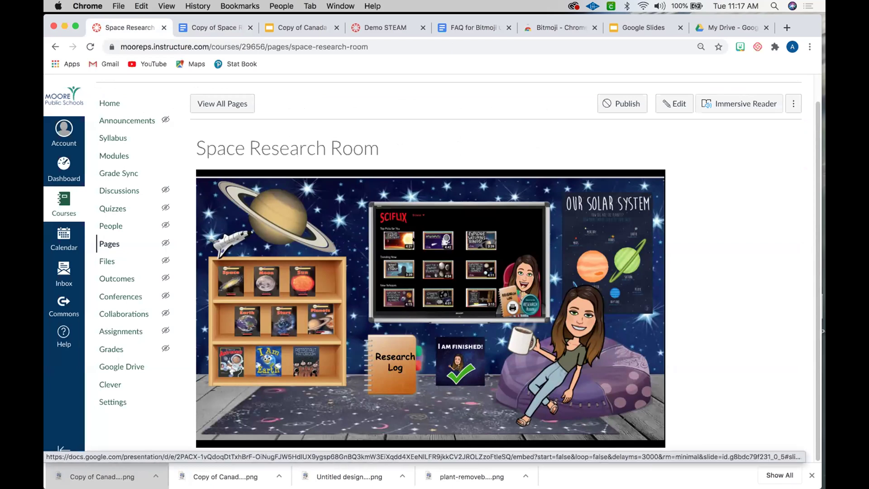
left_click(460, 263)
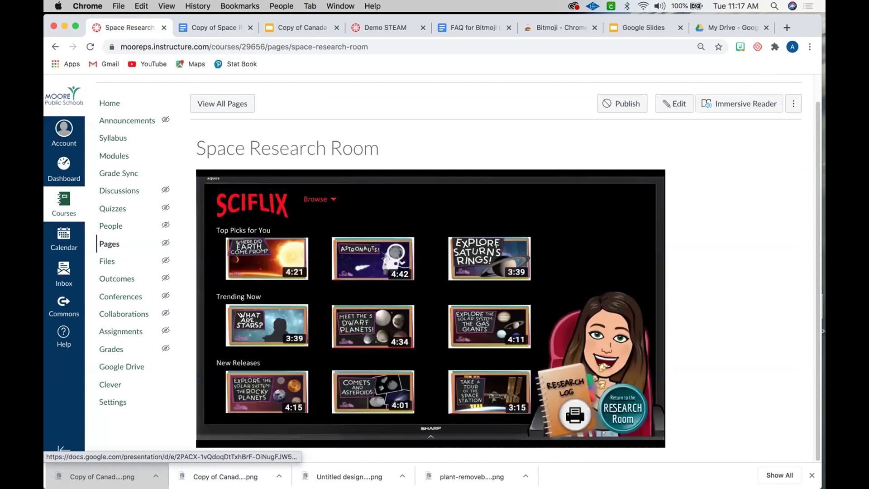
left_click(267, 257)
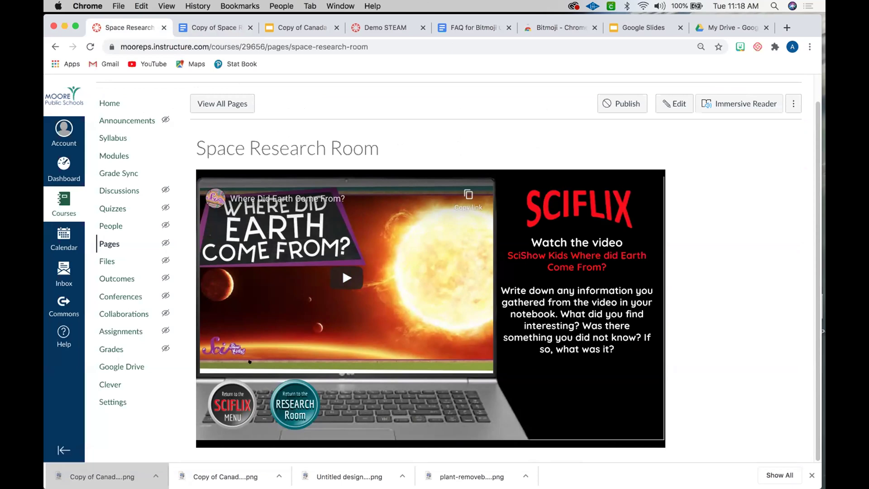
left_click(232, 404)
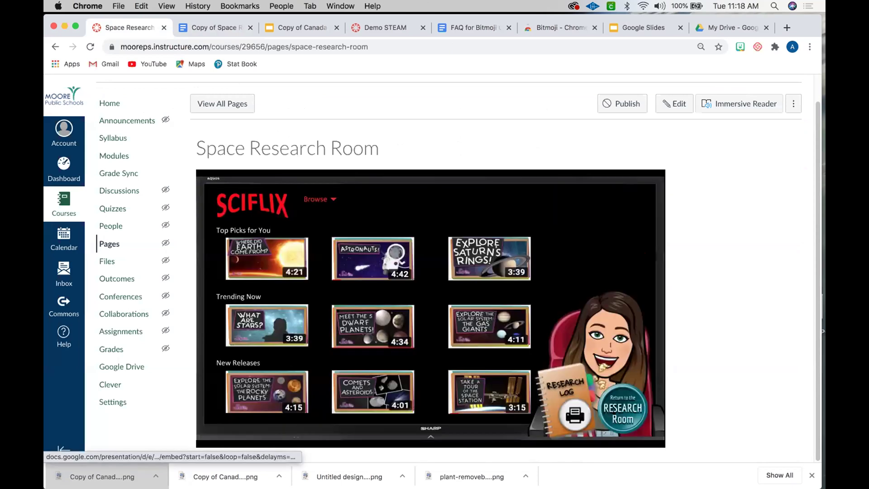
left_click(622, 410)
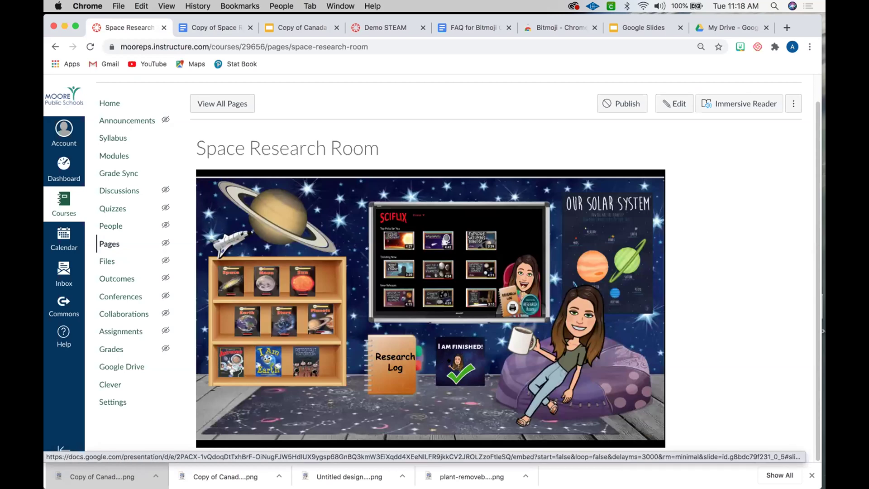
View the Research Room Checklist from the "I am finished" image, then leave the room for the course's list of all pages.
left_click(447, 361)
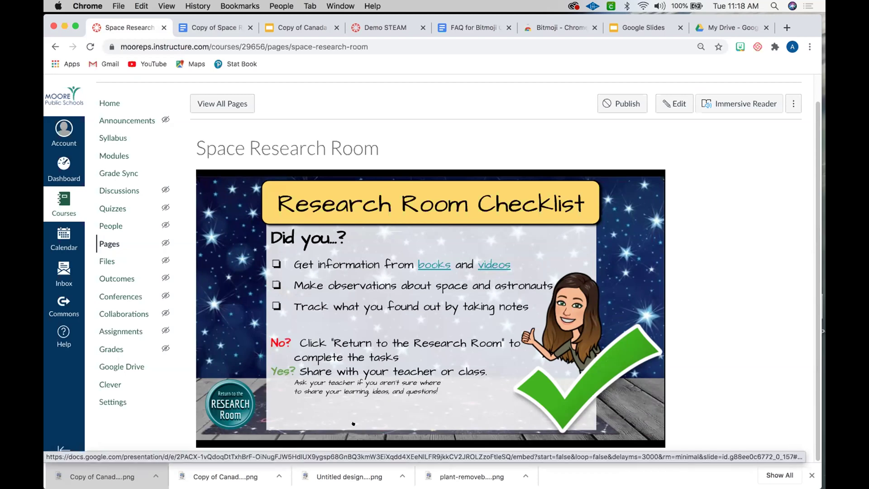
left_click(230, 404)
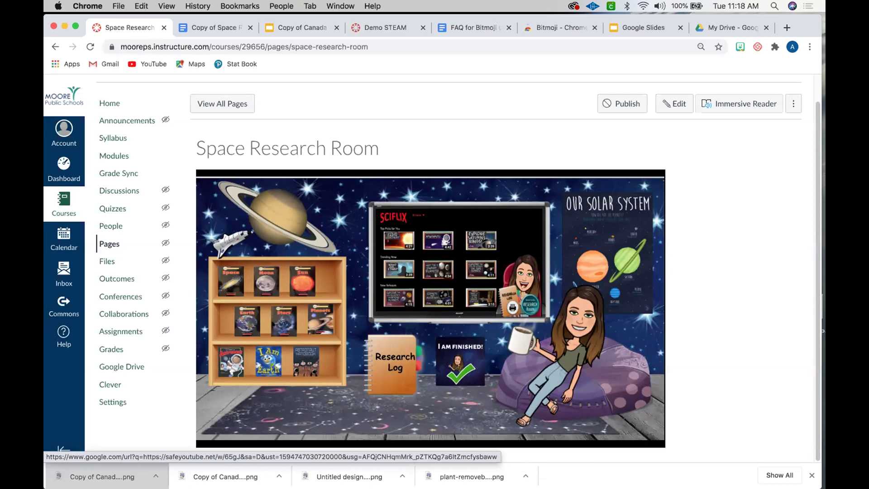
left_click(205, 105)
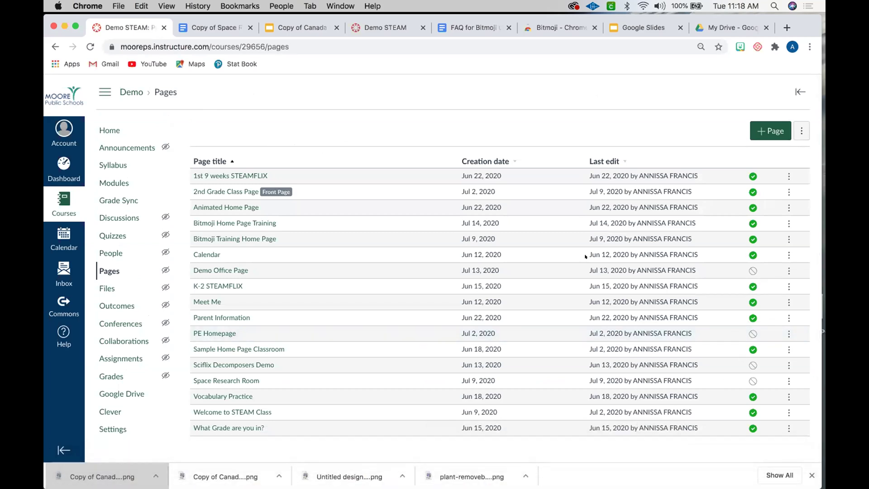
Search for Microsoft Office 365 in a new browser tab and open PowerPoint online from the Office home page.
left_click(777, 28)
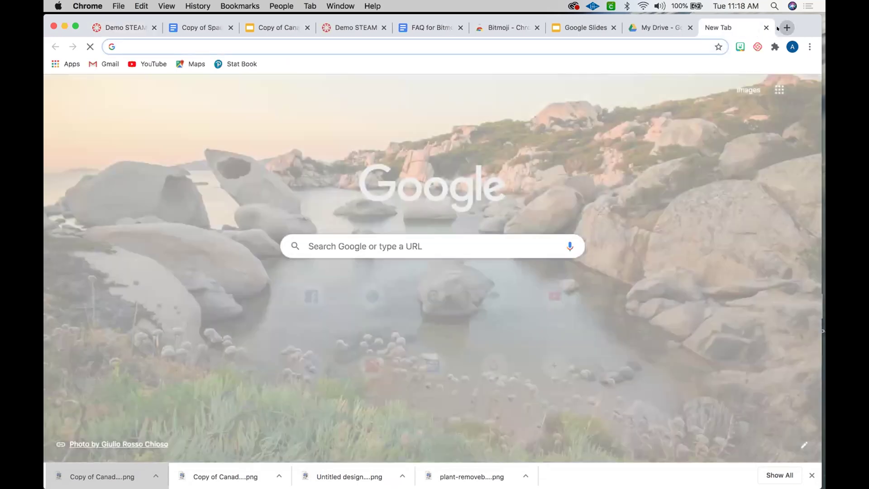
key("BackSpace")
key("BackSpace")
key("BackSpace")
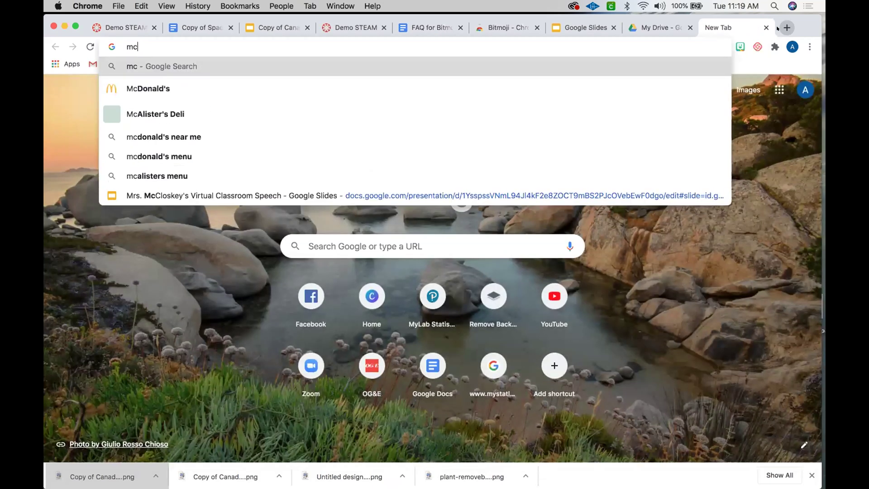
type("icrosoft")
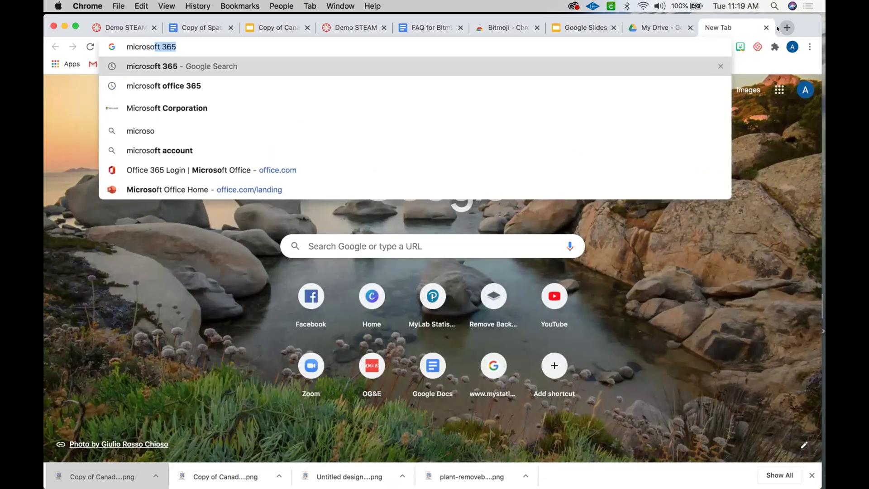
left_click(395, 86)
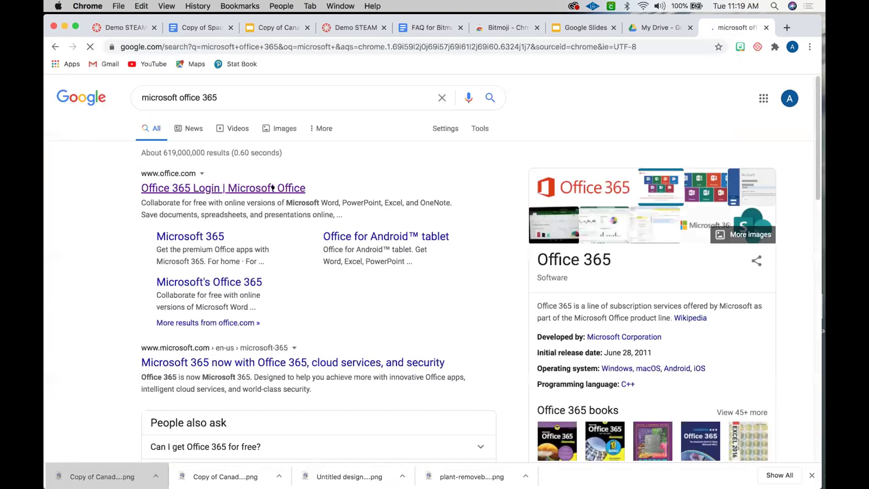
left_click(289, 189)
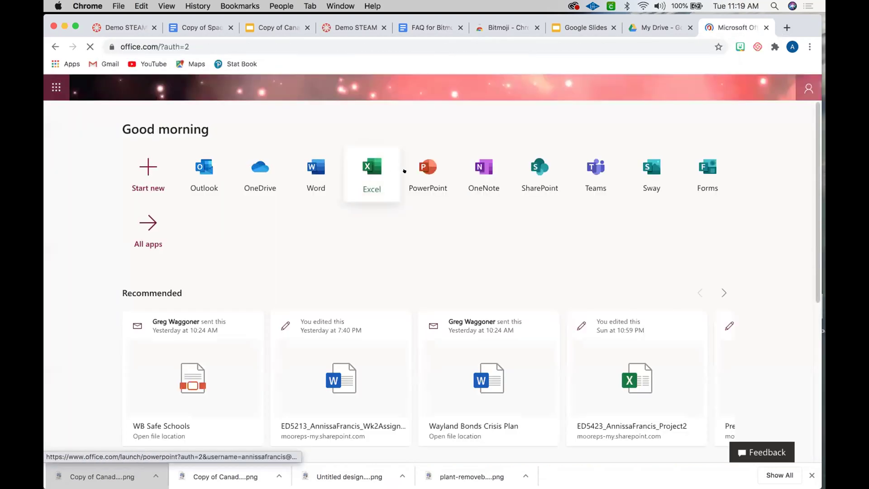
left_click(403, 172)
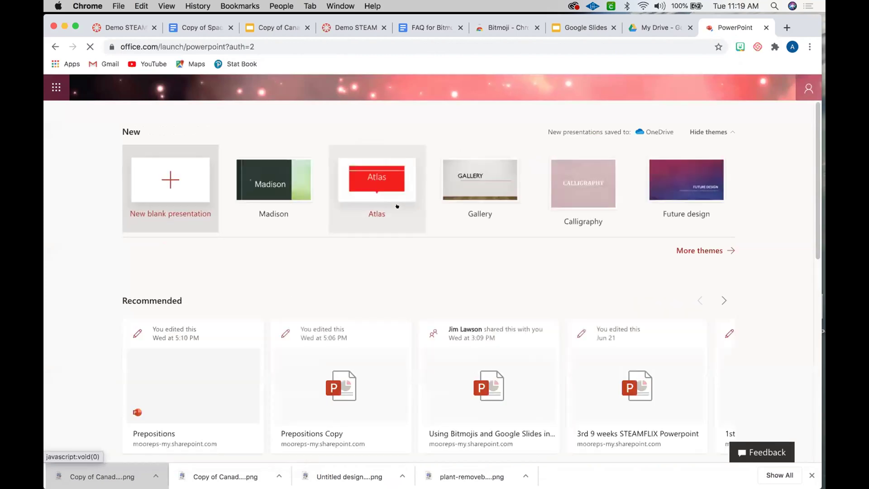
Create a new blank PowerPoint presentation, close the Designer suggestions, and show the insert commands.
left_click(306, 179)
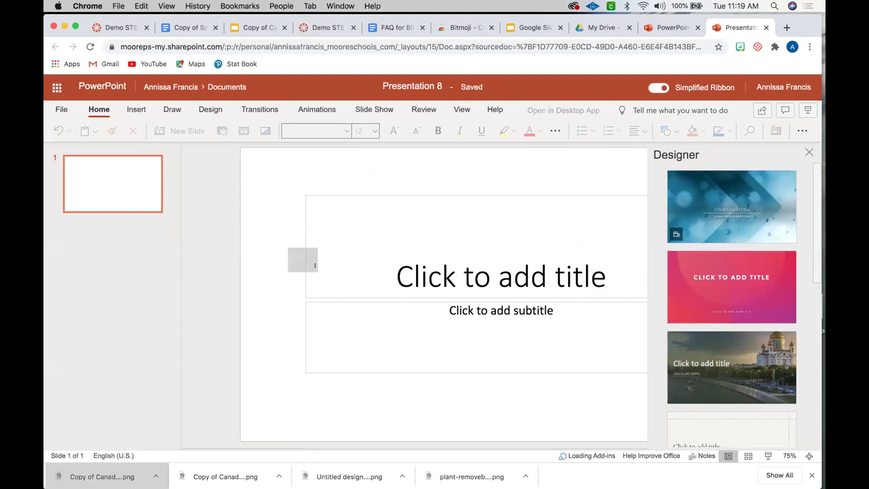
left_click(807, 152)
left_click(141, 108)
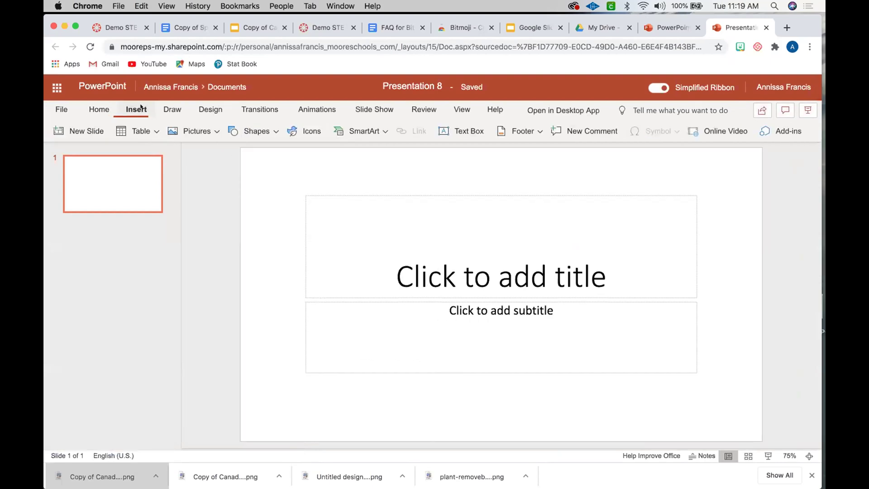
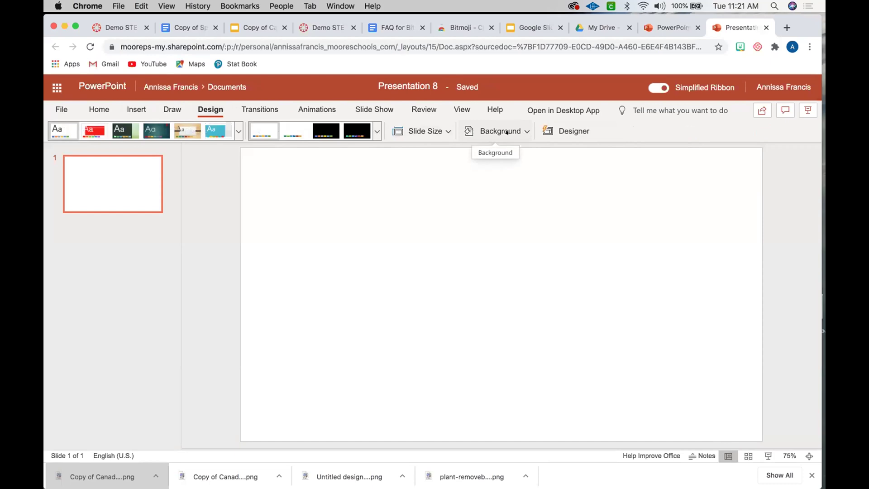
Set a custom slide size of 8.5 inches wide by 11 inches high, scaling the content with Maximize.
left_click(445, 132)
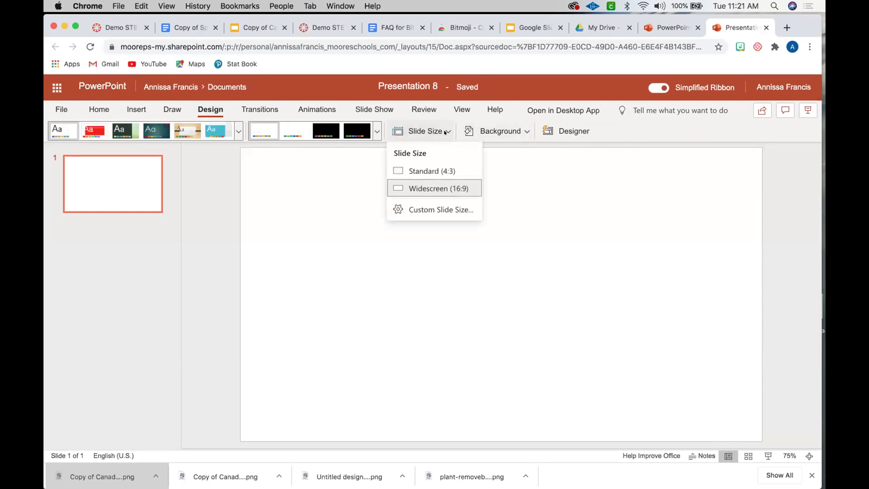
left_click(454, 210)
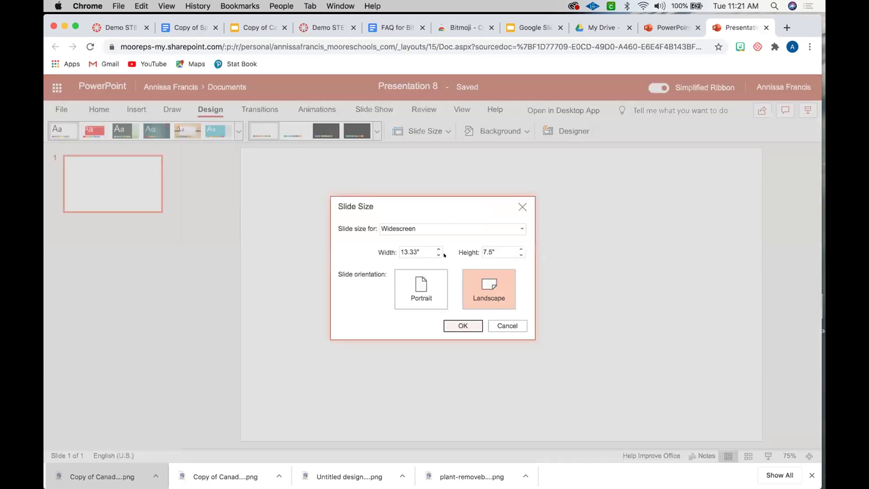
double_click(417, 252)
left_click_drag(416, 252, 377, 248)
key("BackSpace")
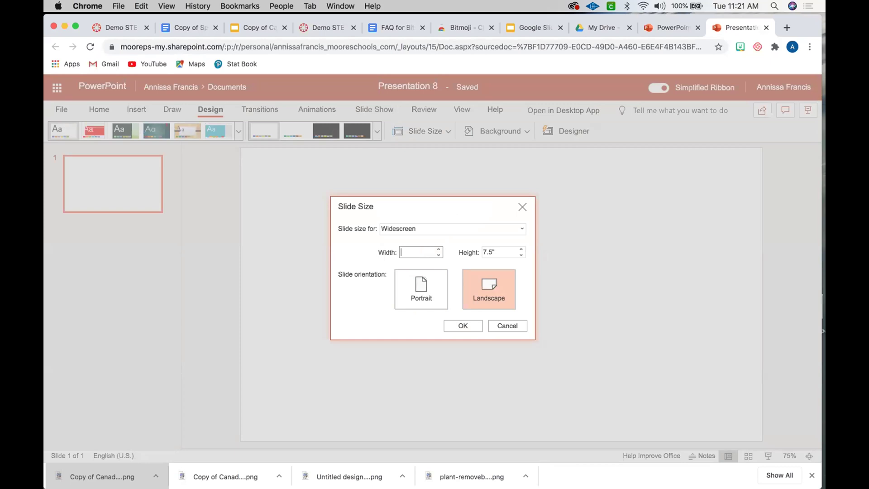
type("8.5")
left_click(489, 249)
type("11")
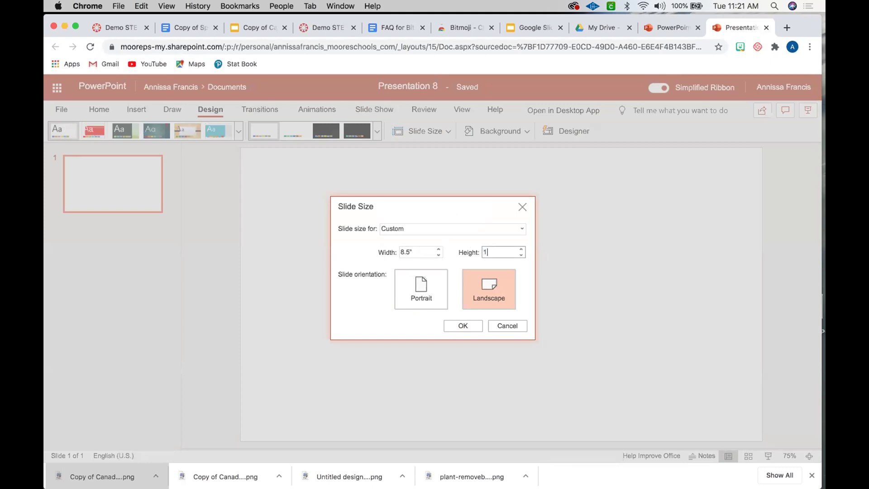
left_click(471, 325)
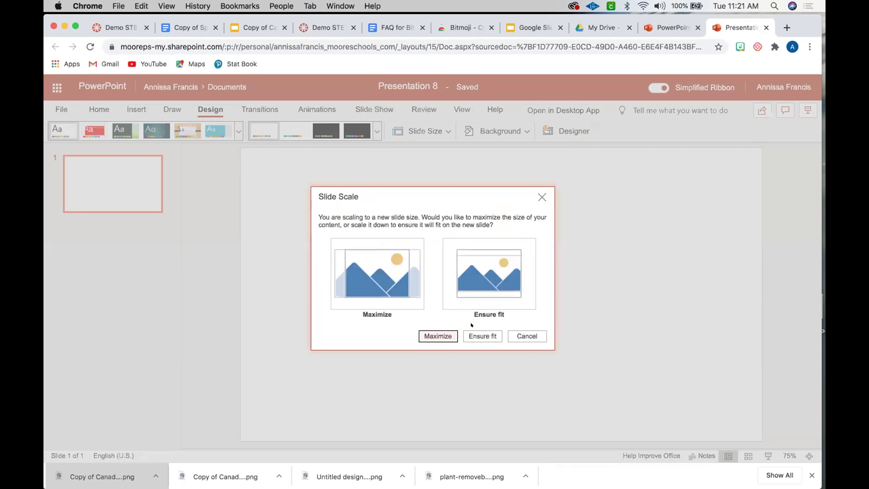
left_click(444, 334)
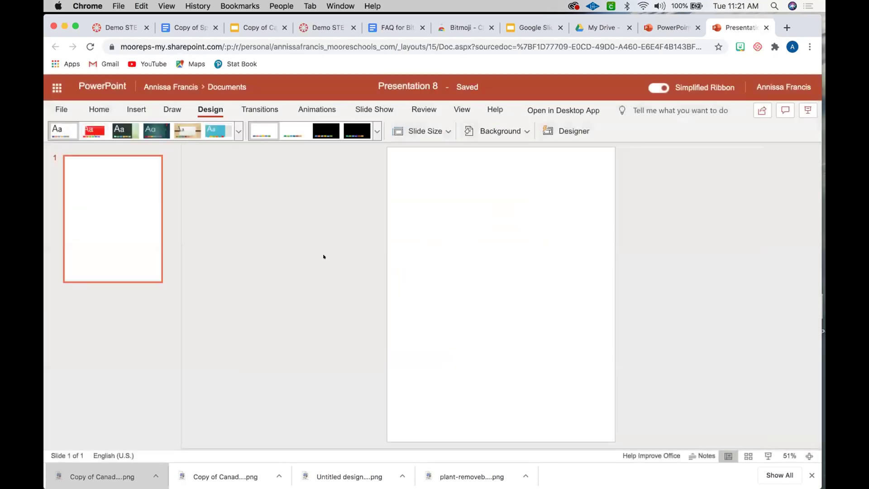
Set the slide background to the picture prepositions.jpg from the Downloads folder.
left_click(516, 132)
left_click(516, 187)
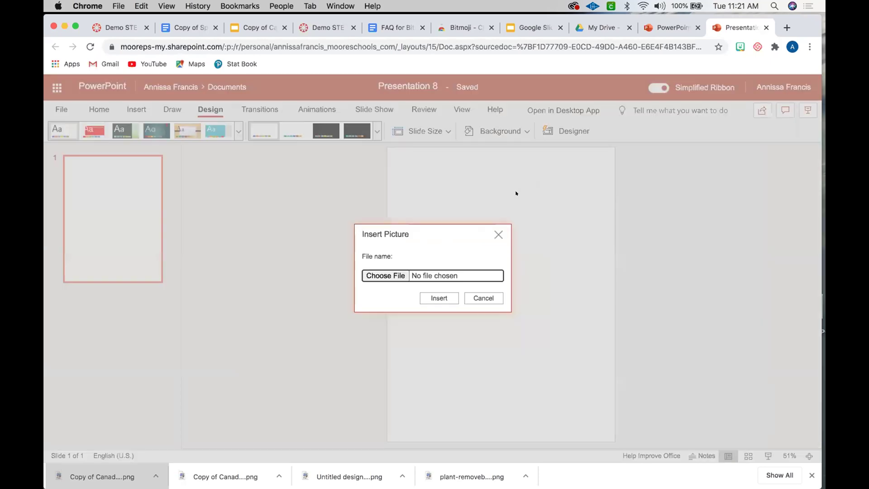
left_click(394, 276)
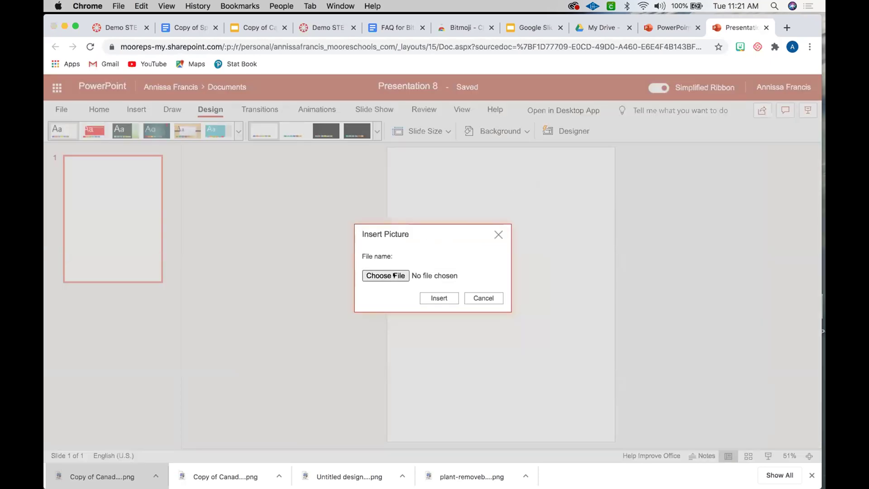
scroll(430, 255, "down", 20)
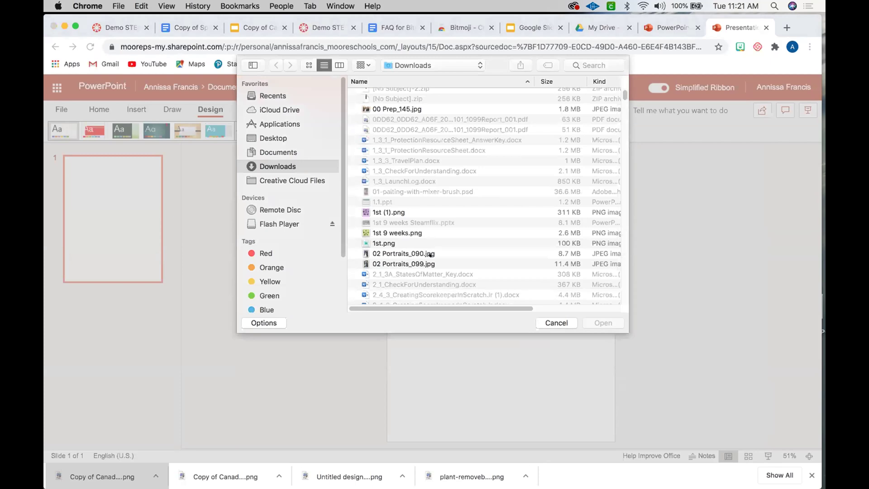
scroll(429, 255, "down", 20)
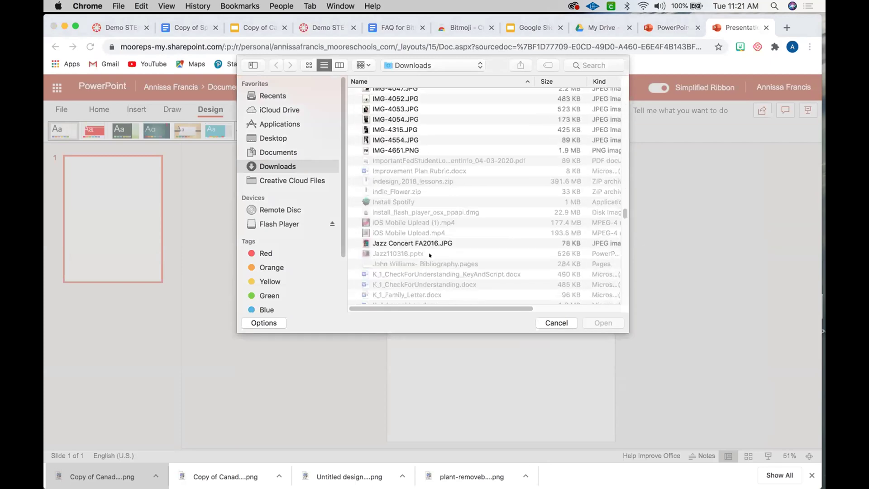
scroll(429, 255, "up", 5)
scroll(429, 255, "up", 15)
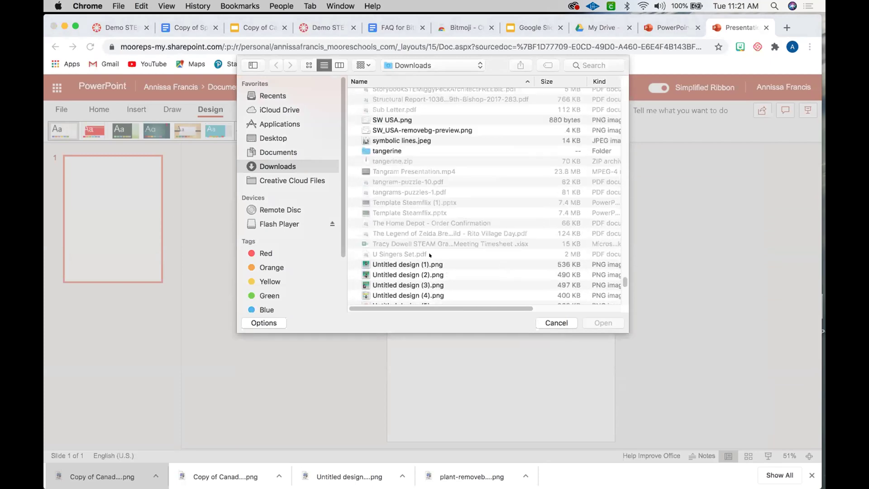
scroll(429, 254, "up", 5)
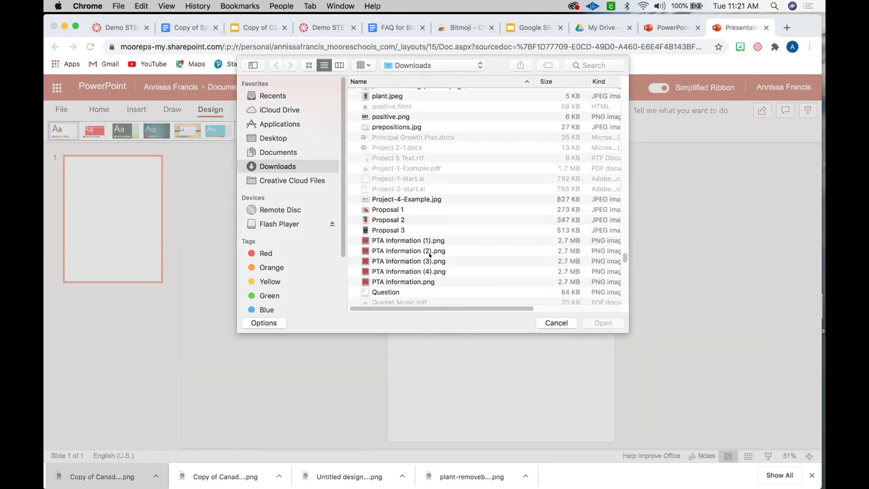
left_click(418, 187)
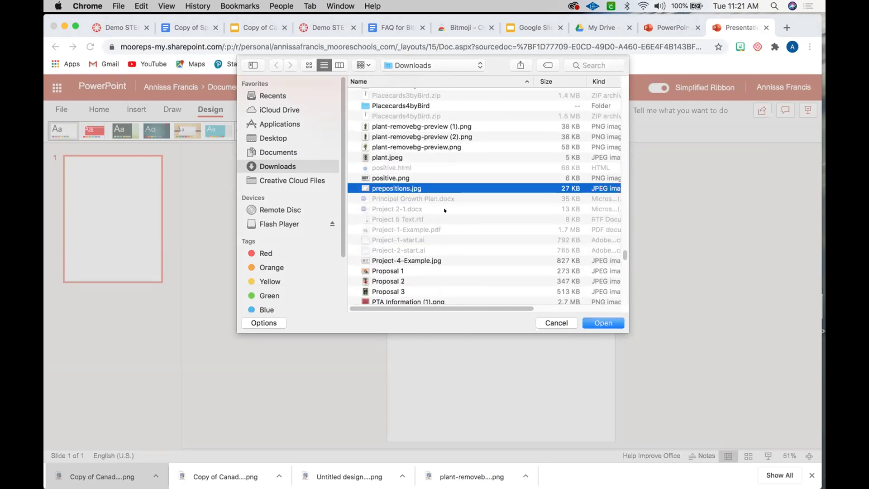
left_click(587, 321)
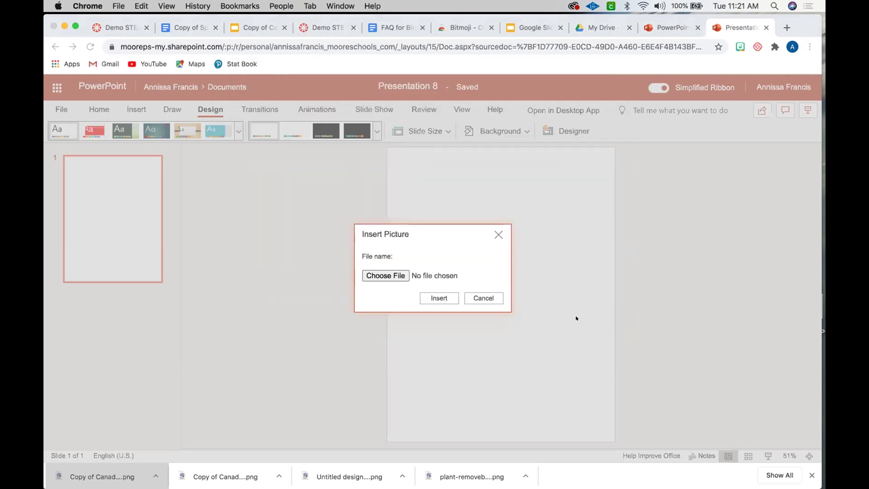
left_click(435, 298)
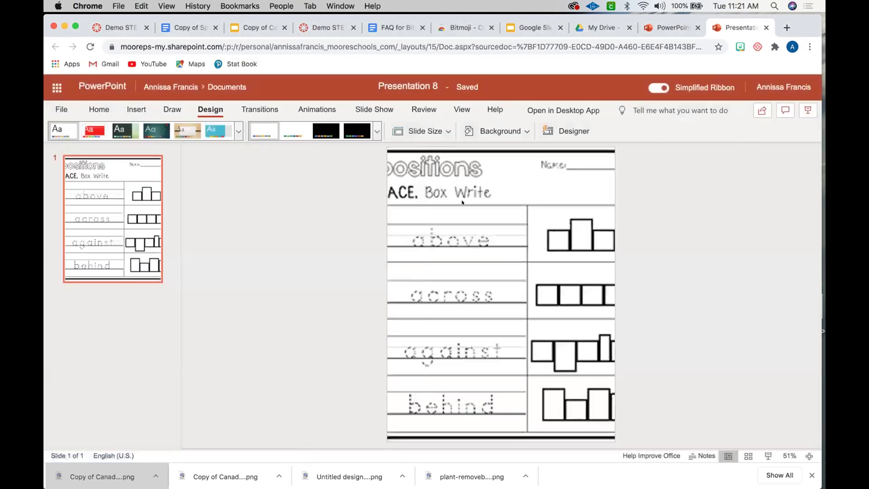
Change the custom slide size to landscape, 11 inches wide by 8.5 inches high, scaling the content with Maximize.
left_click(438, 128)
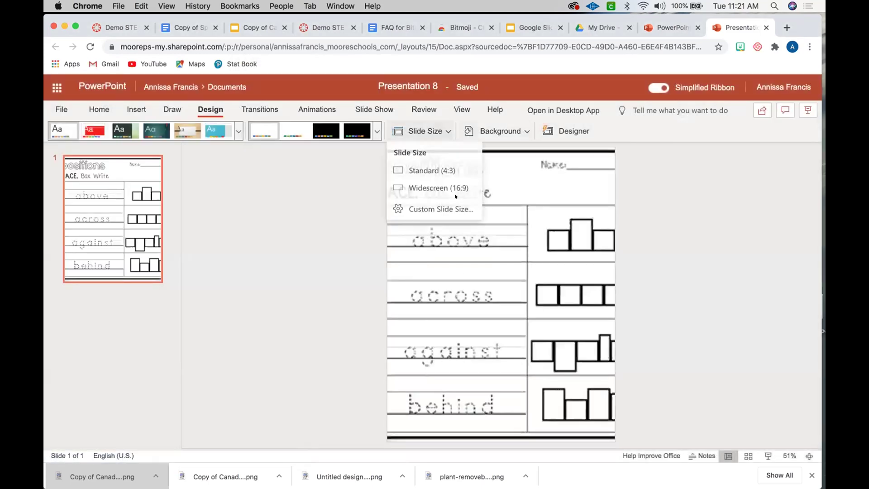
left_click(446, 207)
left_click(489, 289)
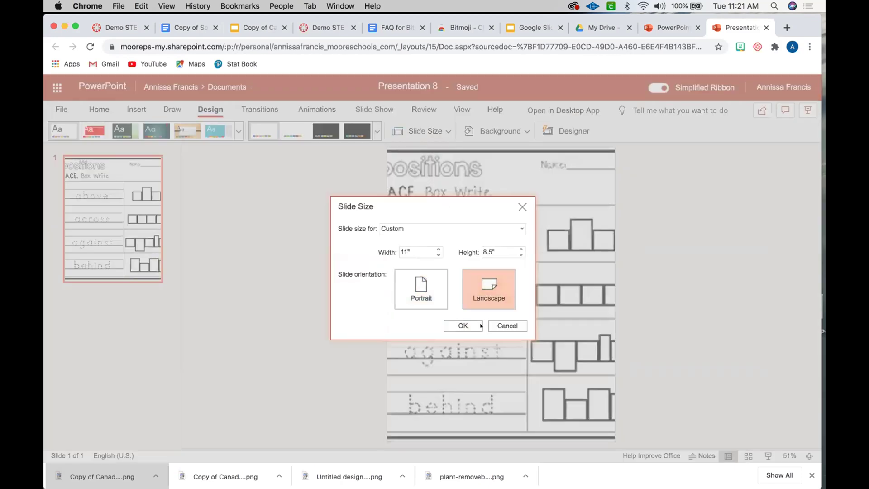
left_click(457, 326)
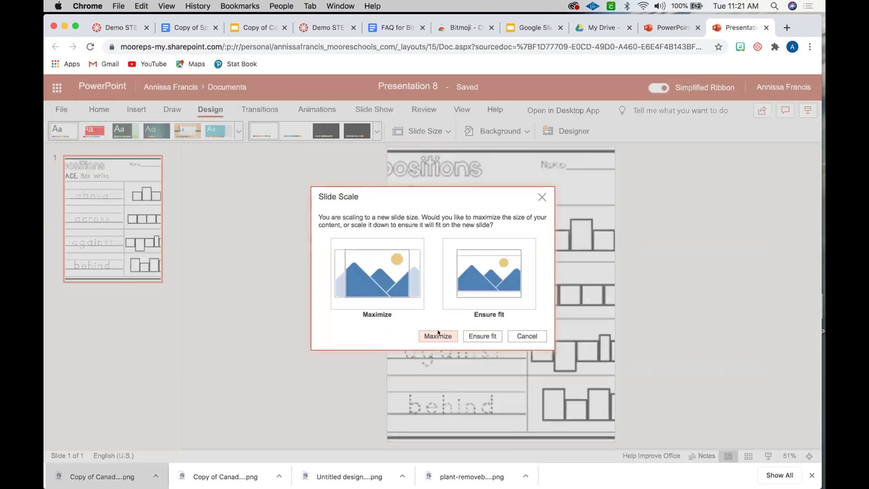
left_click(438, 335)
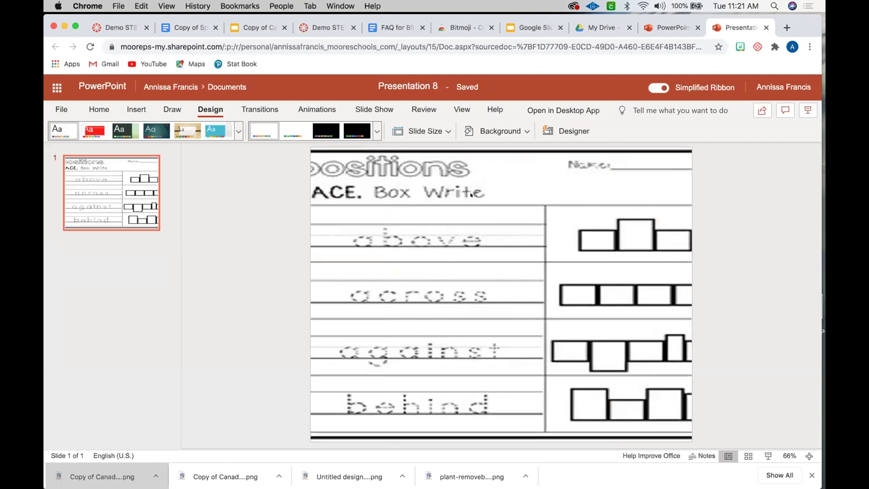
right_click(471, 195)
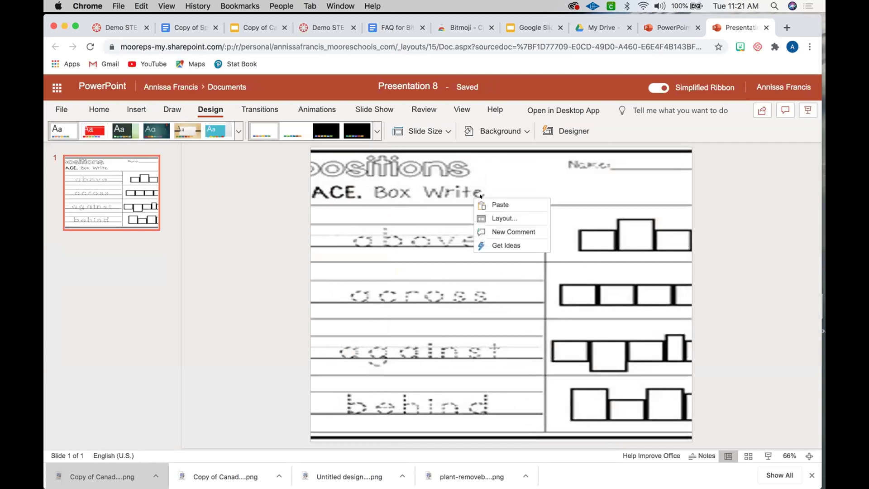
left_click(489, 216)
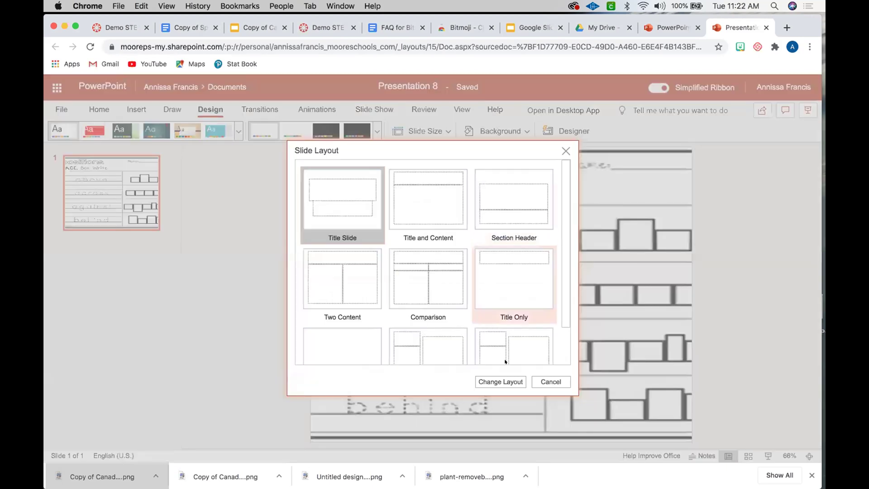
left_click(551, 382)
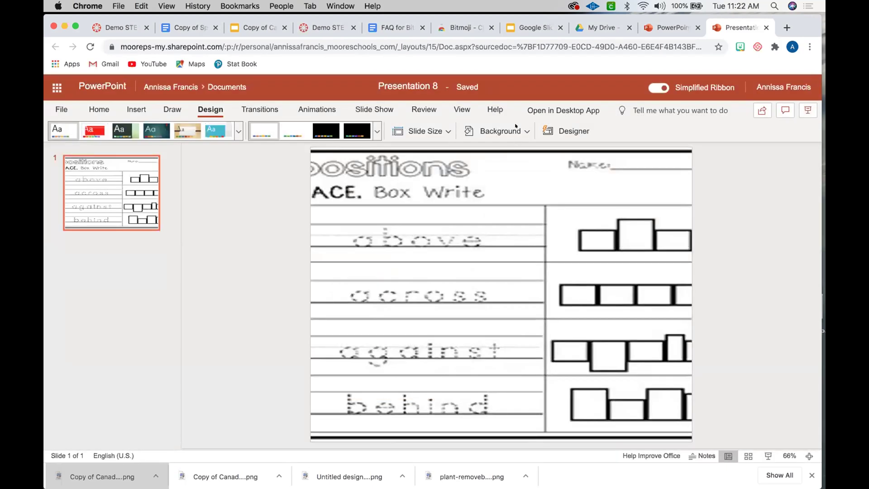
Set the landscape slide's background to the picture prepositions.jpg from the Downloads folder.
left_click(500, 131)
left_click(503, 186)
left_click(403, 274)
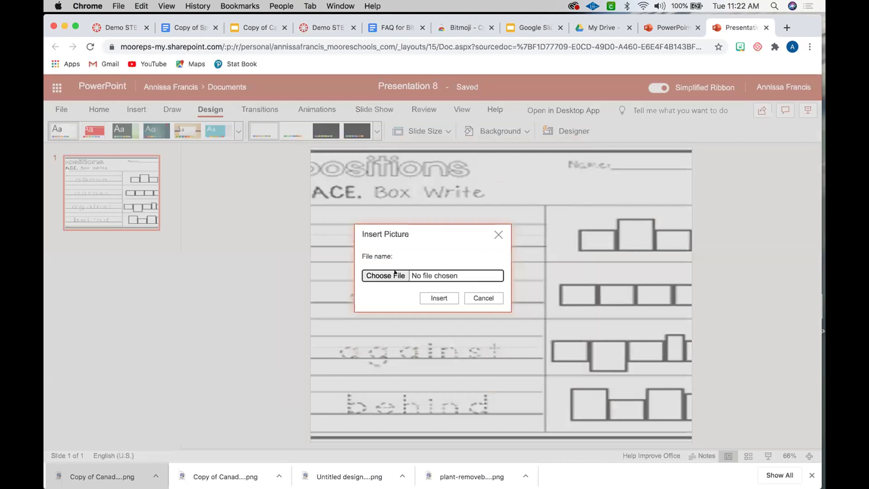
scroll(421, 221, "down", 20)
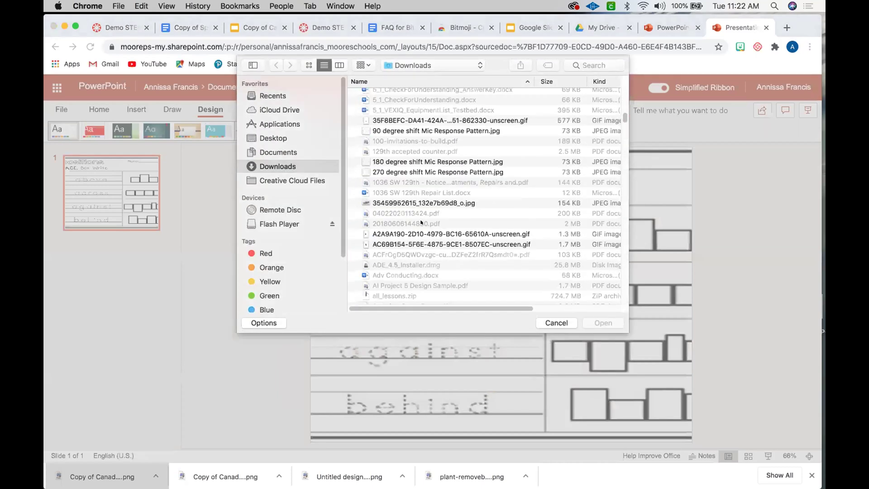
scroll(421, 221, "up", 10)
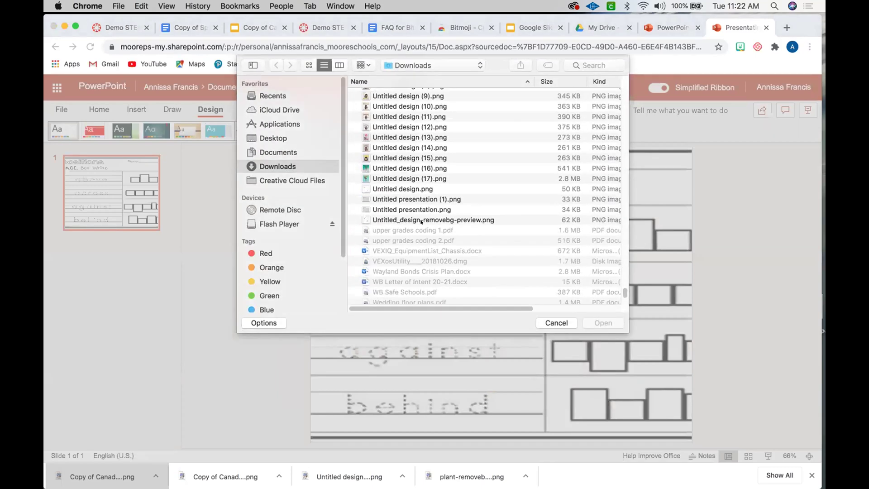
scroll(421, 222, "up", 8)
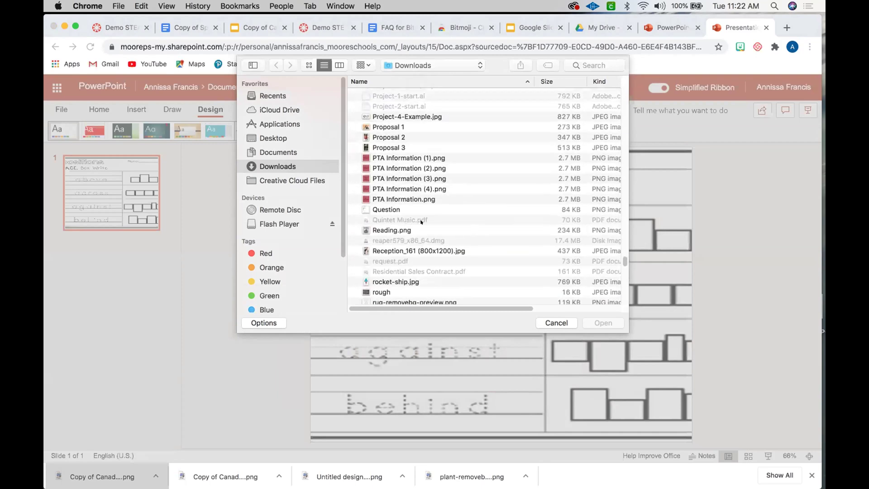
left_click(419, 181)
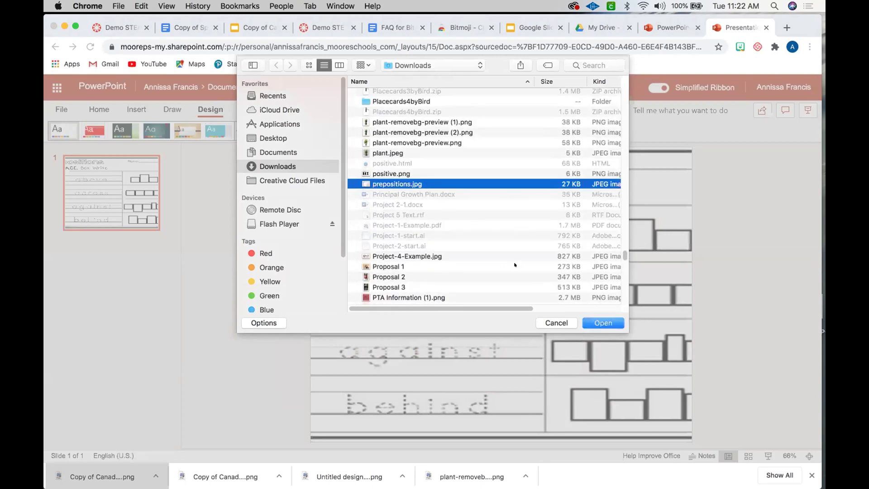
left_click(586, 321)
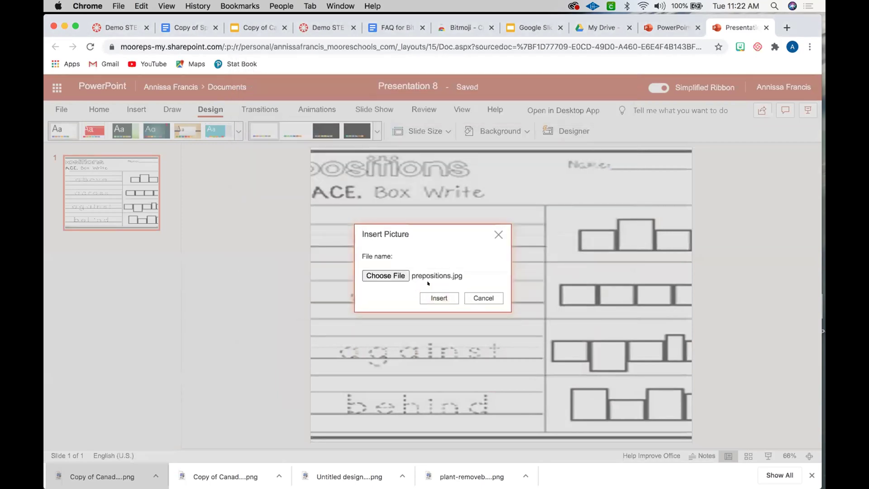
left_click(438, 295)
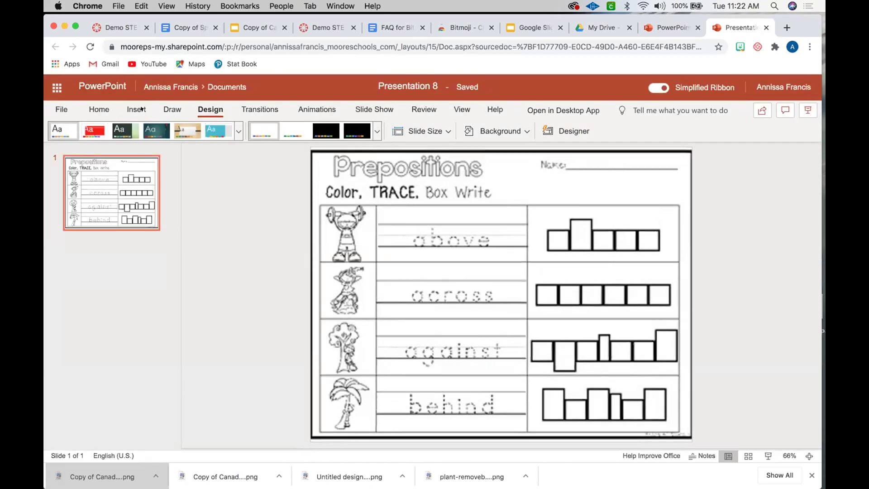
Trace the dotted word "above" with the black pen and write in the letter boxes beside it.
left_click(172, 109)
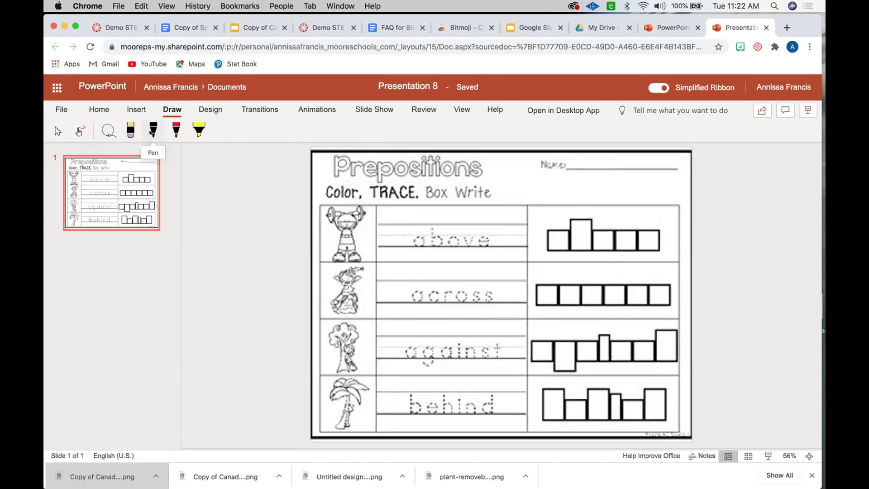
left_click(152, 131)
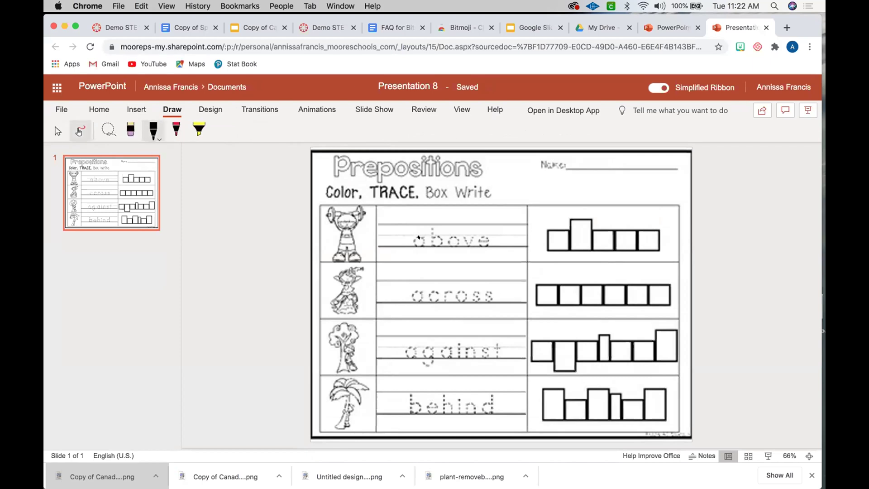
mouse_move(412, 235)
left_mouse_down()
mouse_move(433, 251)
mouse_move(433, 237)
mouse_move(443, 243)
mouse_move(434, 247)
mouse_move(452, 247)
mouse_move(454, 236)
left_mouse_up()
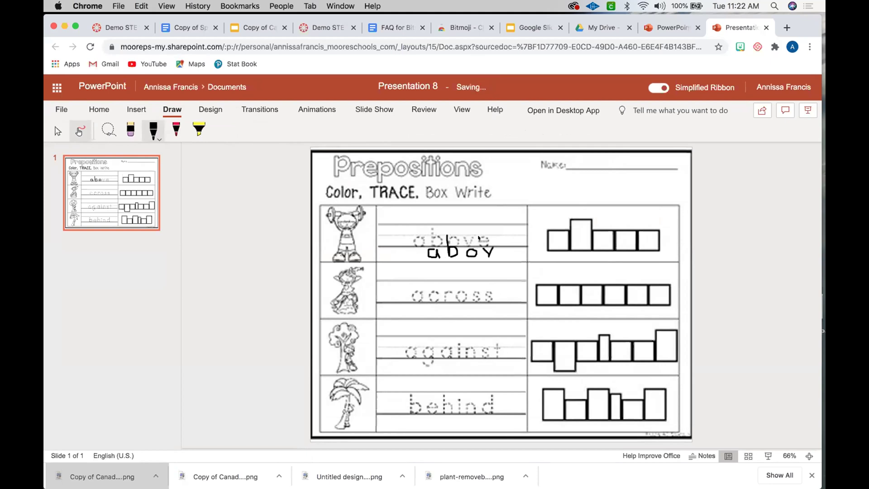
left_click_drag(479, 241, 481, 240)
mouse_move(558, 231)
left_mouse_down()
mouse_move(550, 247)
mouse_move(567, 237)
mouse_move(598, 249)
left_mouse_up()
Close the worksheet presentation and switch to the FAQ for Bitmoji Google Slides document in Google Docs.
left_click(766, 27)
mouse_move(479, 480)
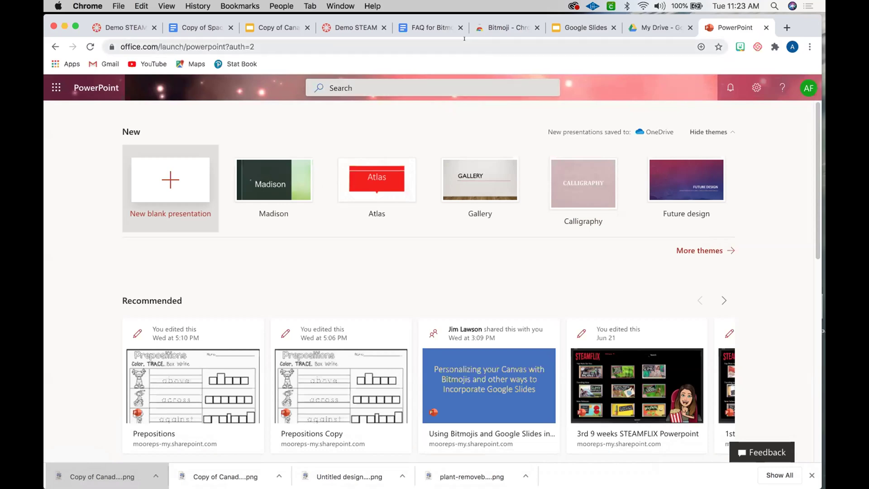
left_click(437, 28)
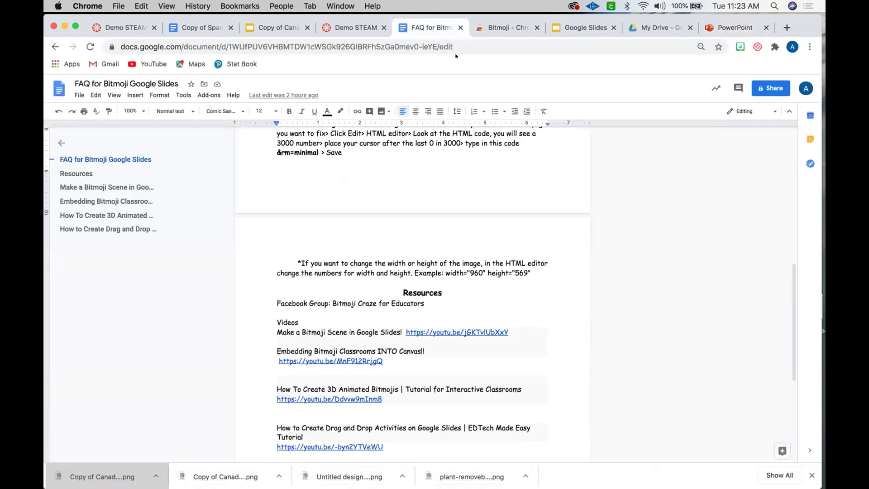
Replace "edit" at the end of the FAQ document's web address with "copy" and select the whole link.
left_click_drag(454, 39, 437, 40)
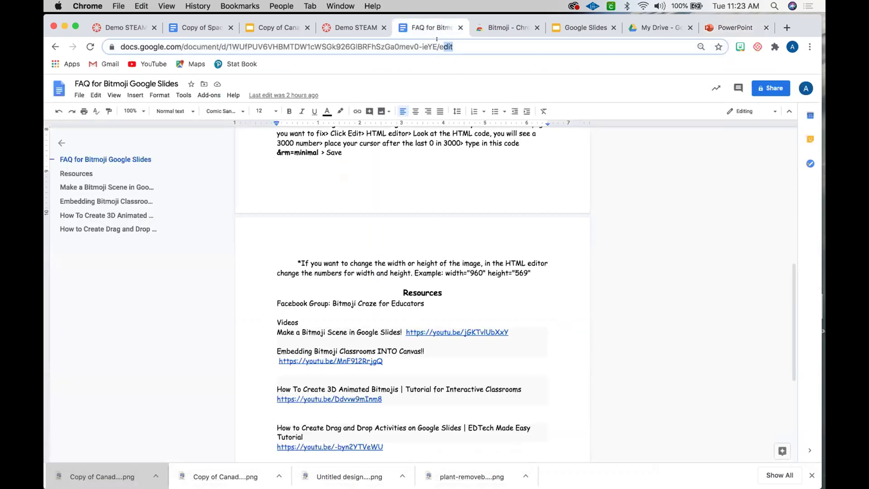
key("BackSpace")
key("BackSpace")
type("copy")
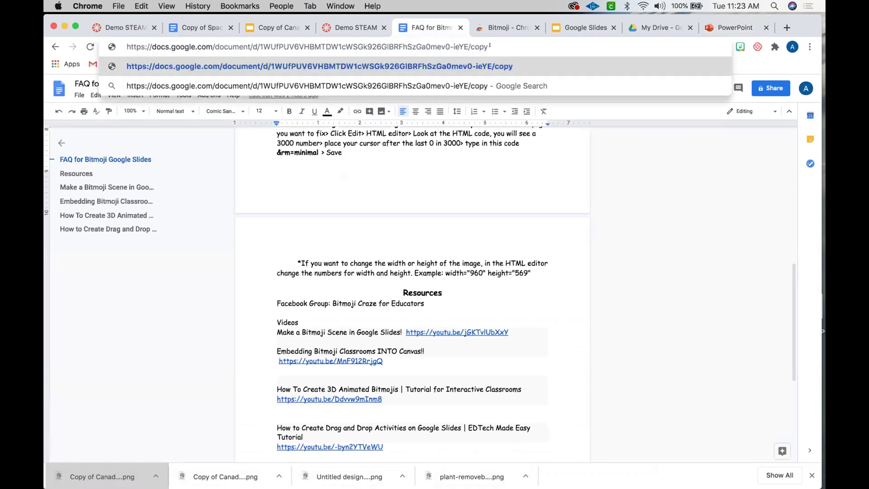
left_click_drag(490, 46, 187, 47)
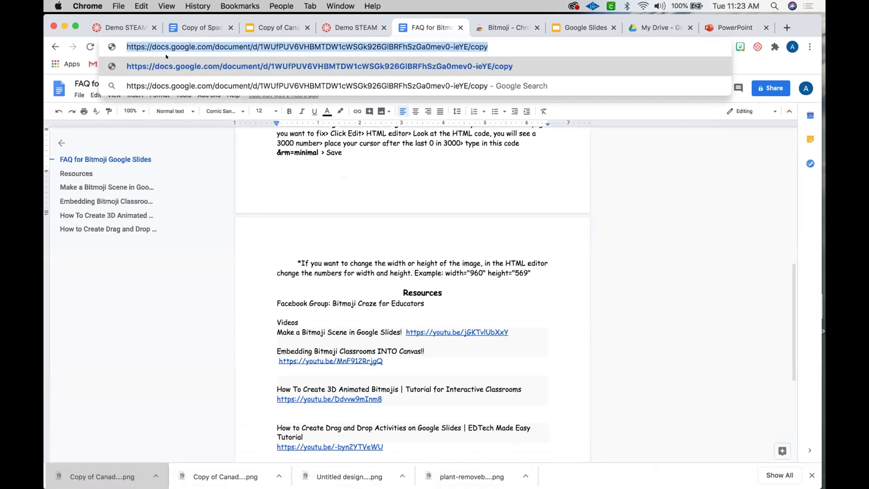
left_click(672, 272)
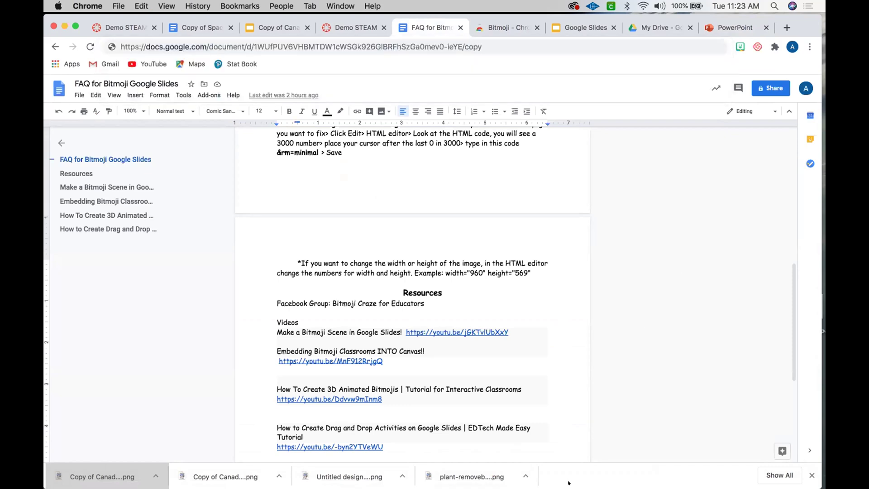
mouse_move(545, 469)
mouse_move(423, 475)
mouse_move(340, 473)
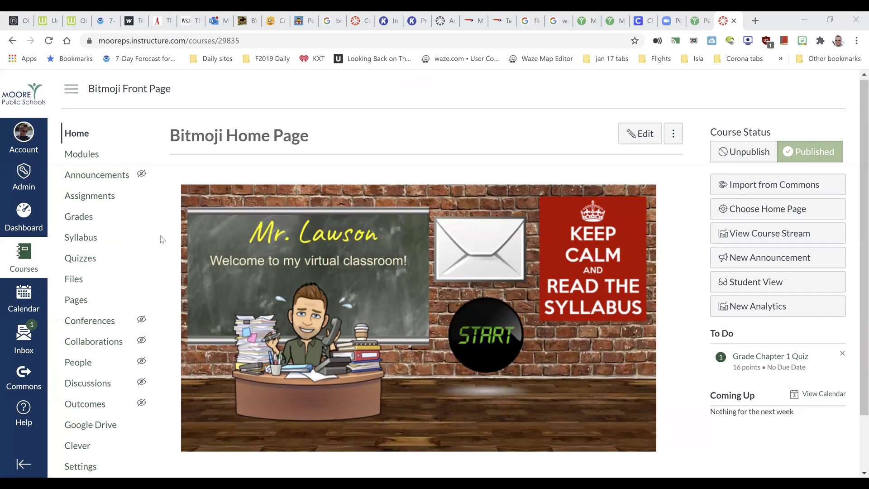
Open the Canvas course settings and browse the list of available external apps.
scroll(161, 240, "down", 3)
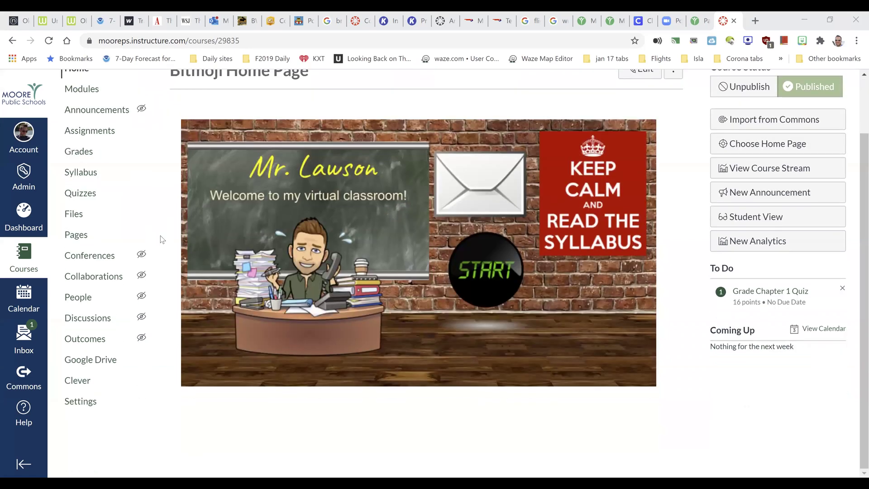
left_click(81, 410)
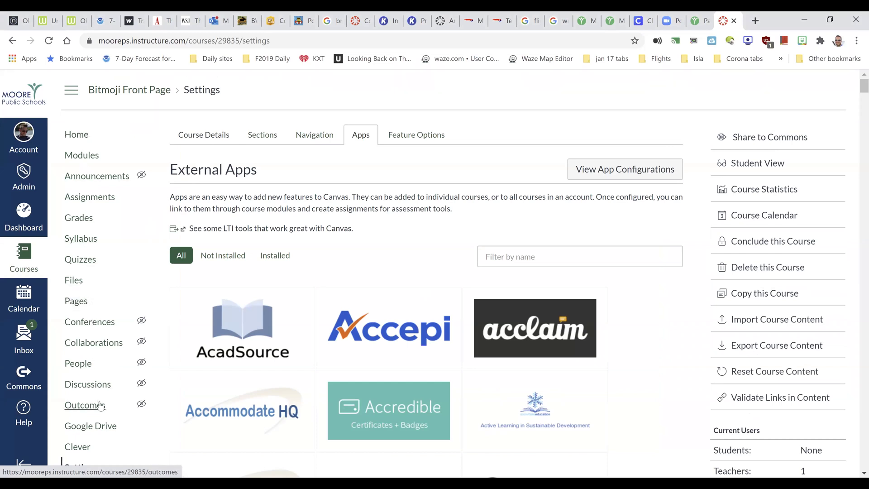
scroll(100, 406, "down", 4)
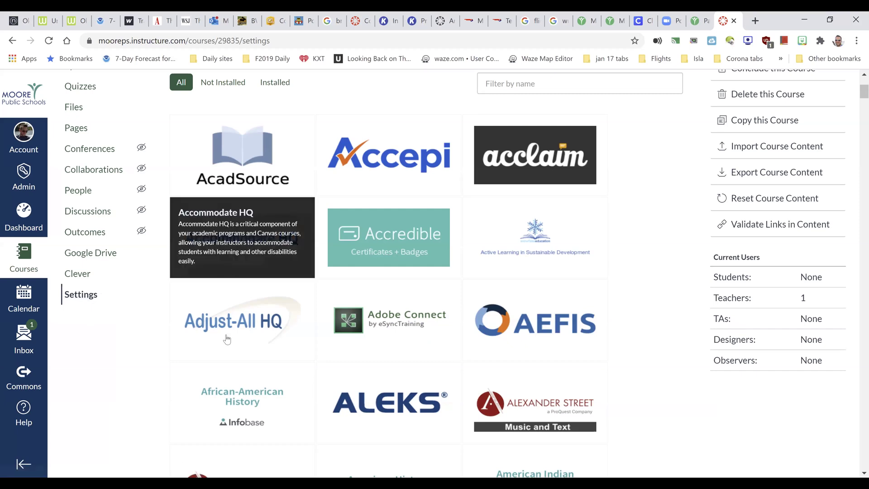
scroll(209, 391, "up", 2)
scroll(209, 393, "up", 3)
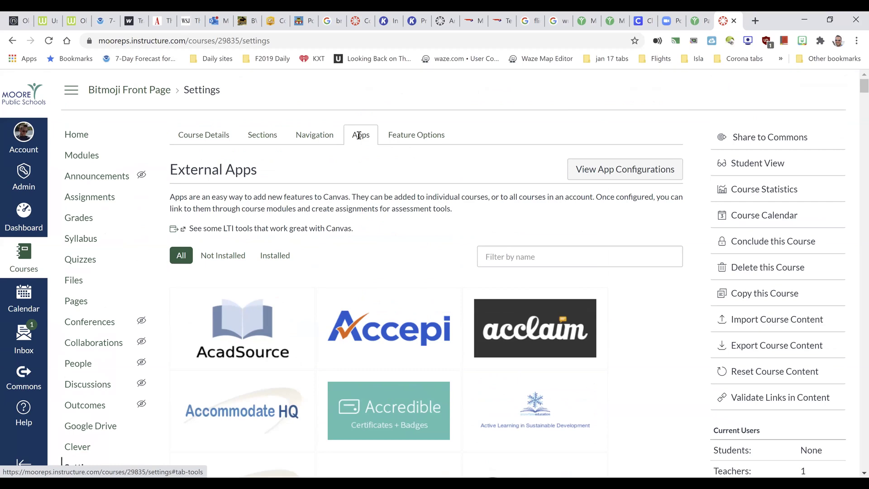
Filter the external apps by "yout" and open the YouTube app's details.
left_click(514, 256)
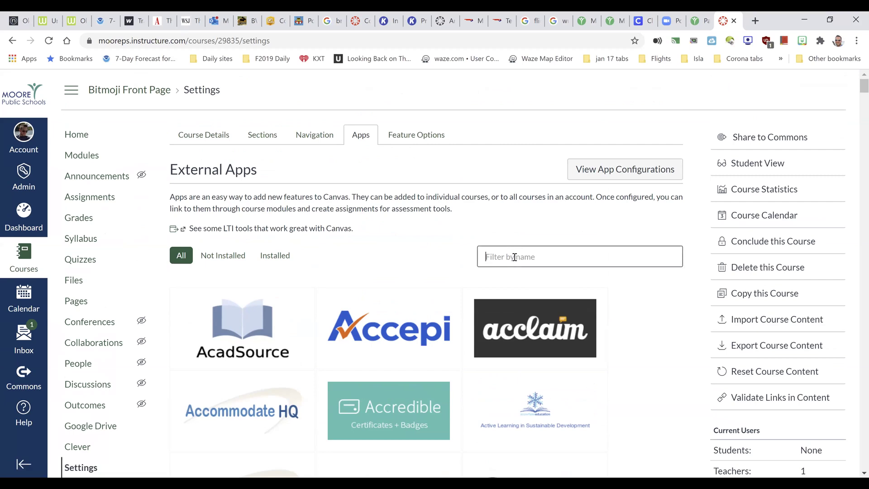
type("yout")
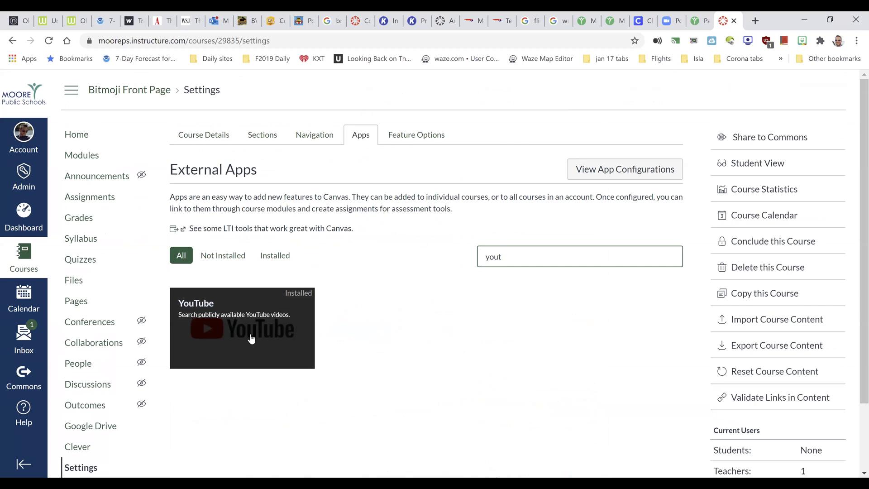
left_click(251, 339)
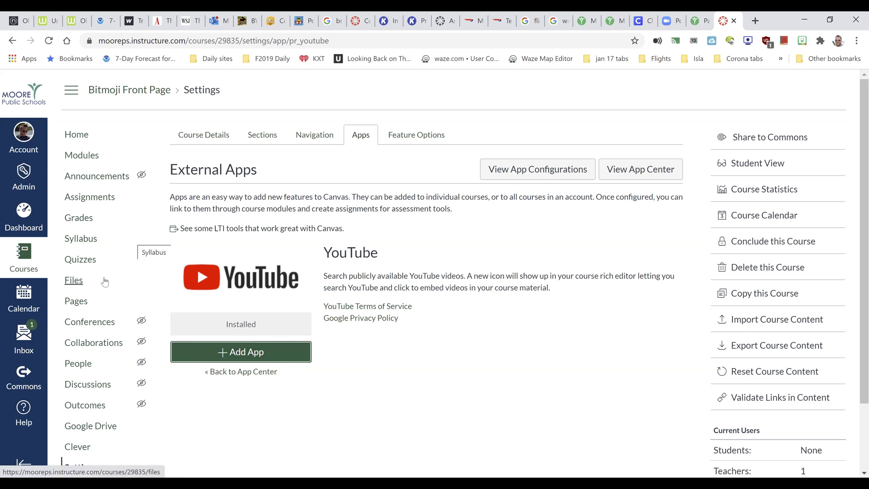
Open the Basic Math Review assignment from the Chapter 1 module for editing.
left_click(81, 154)
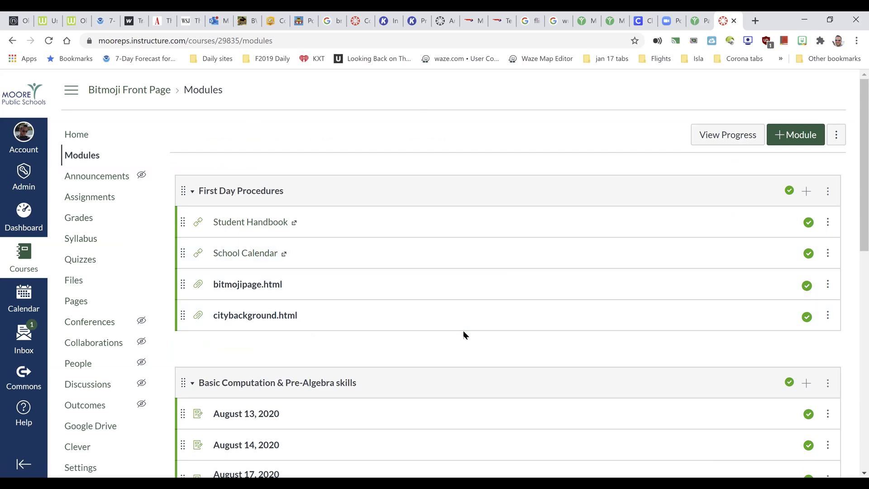
scroll(464, 333, "down", 3)
scroll(463, 335, "down", 2)
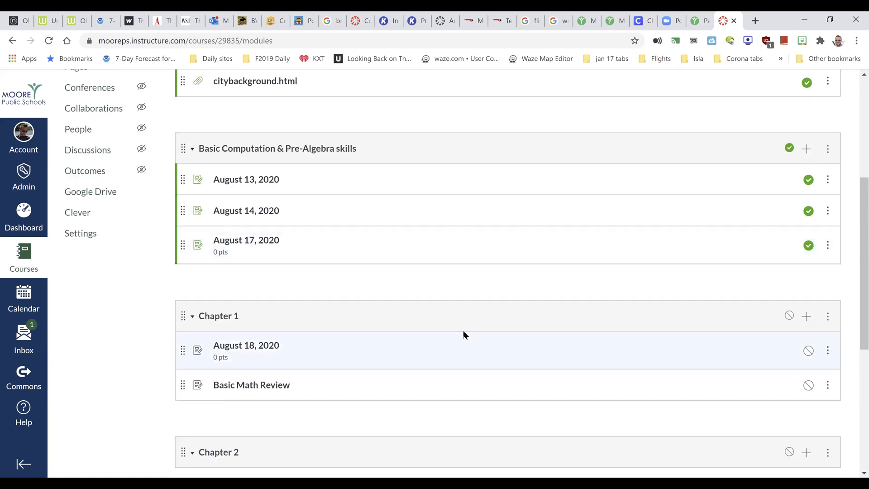
left_click(265, 386)
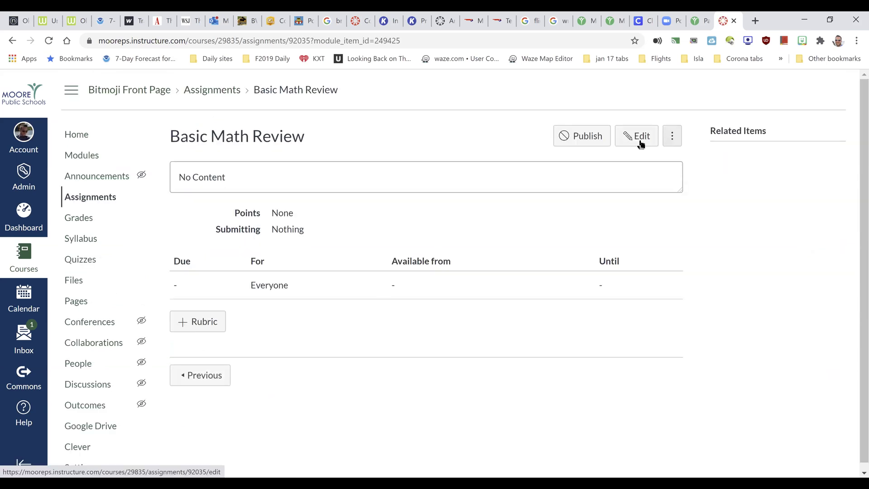
left_click(638, 141)
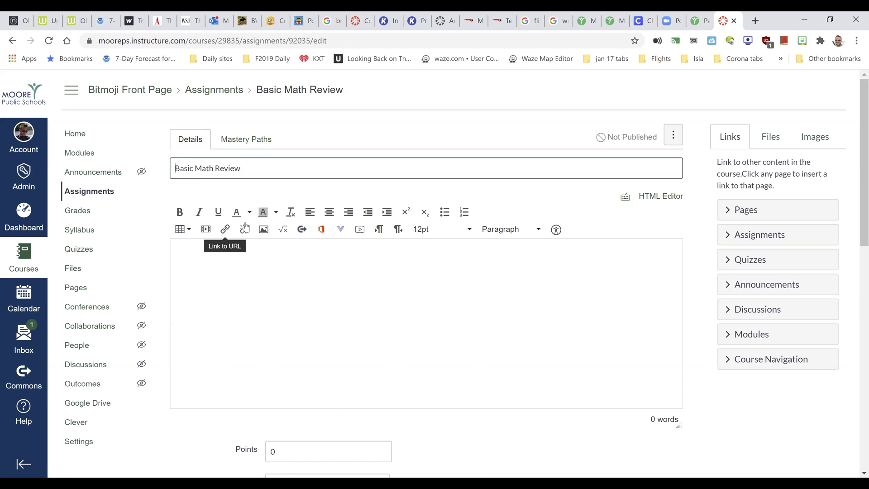
Launch the YouTube app from the assignment's description editor and search for "khan academy area".
left_click(341, 231)
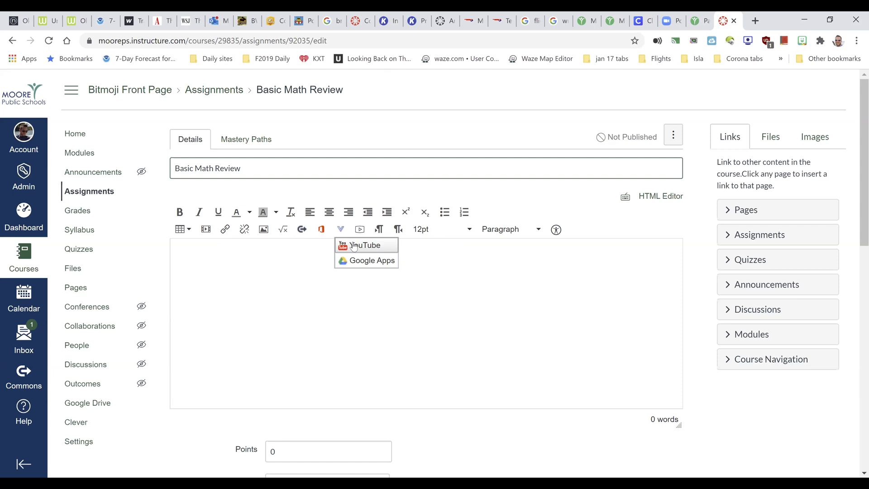
left_click(355, 245)
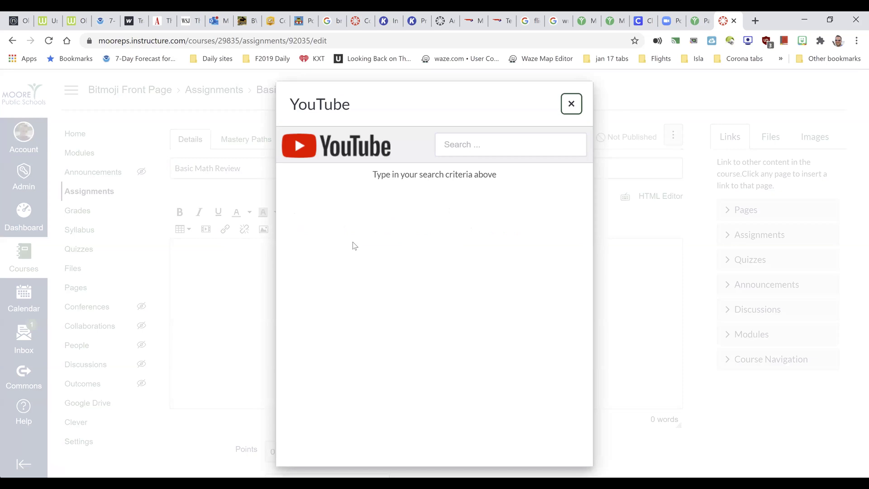
left_click(468, 144)
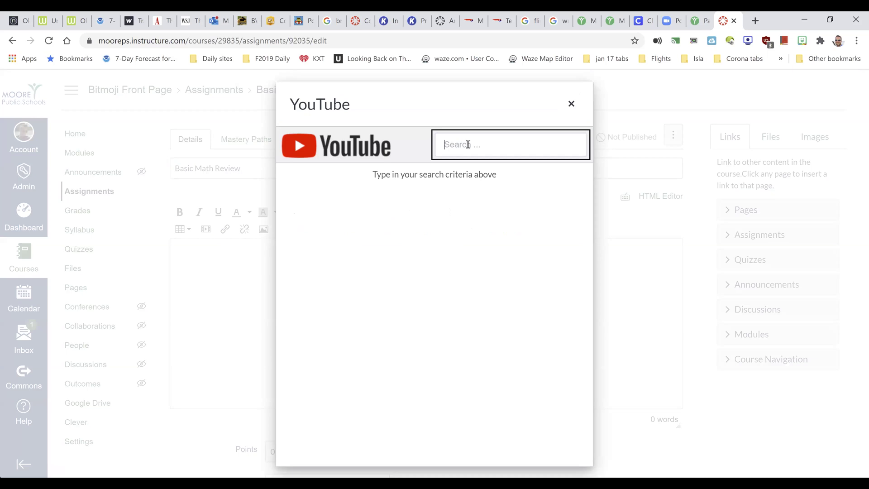
type("khan academy area")
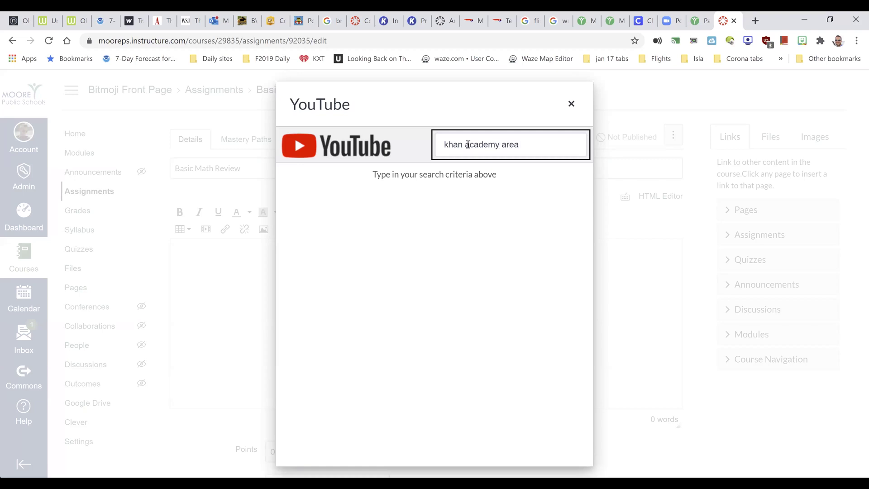
key("Return")
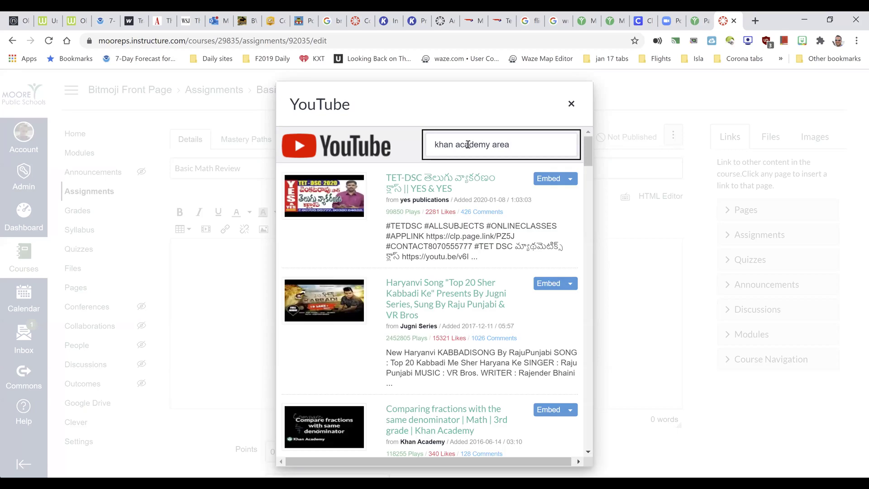
Refine the video search to "khan academy triangle area" and embed Khan Academy's "Area of triangles intuition" video in the assignment.
key("ctrl+shift+Left")
key("Left")
type("triangle")
key("Return")
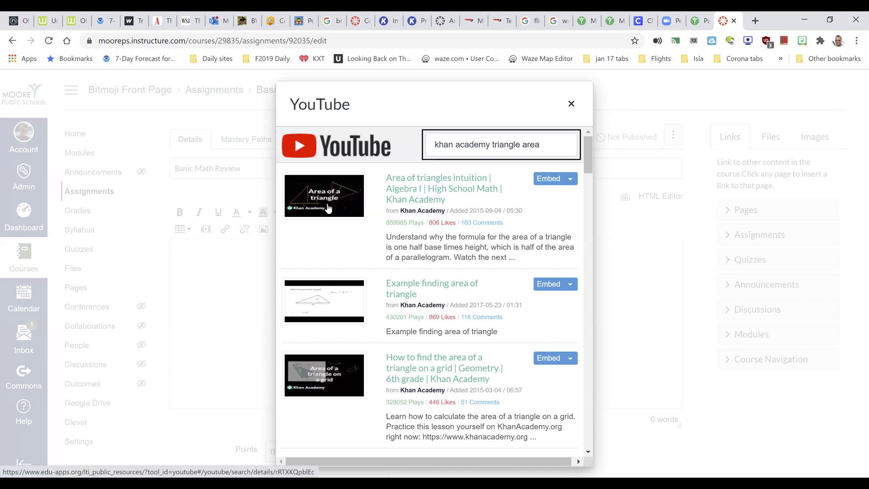
left_click(545, 180)
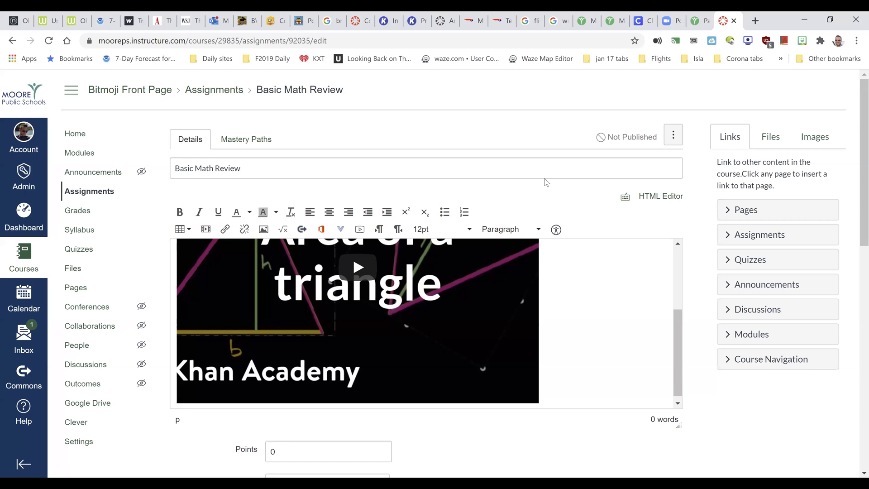
Review the embedded video in the description, and save and publish the Basic Math Review assignment.
left_click(677, 265)
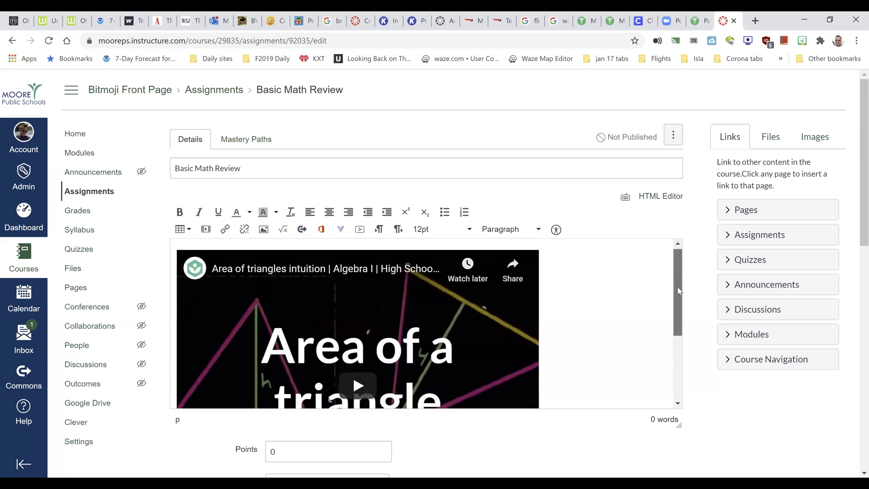
left_click_drag(677, 265, 677, 330)
scroll(716, 425, "down", 2)
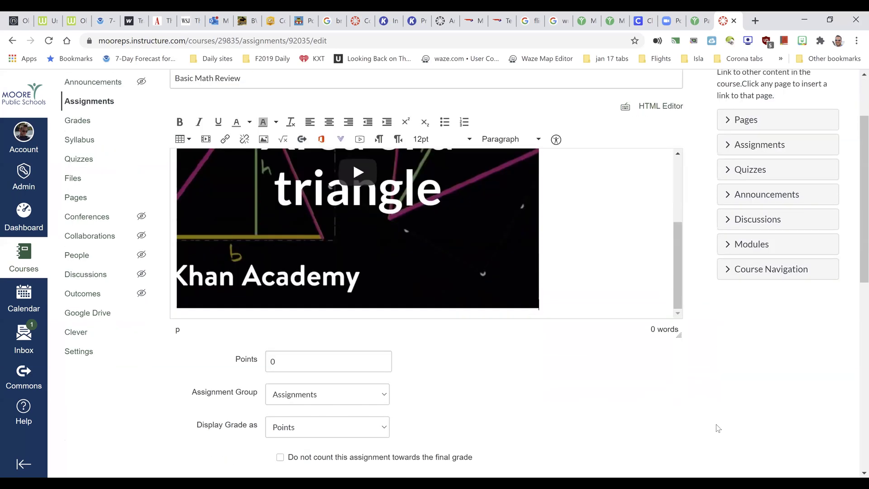
scroll(716, 424, "down", 10)
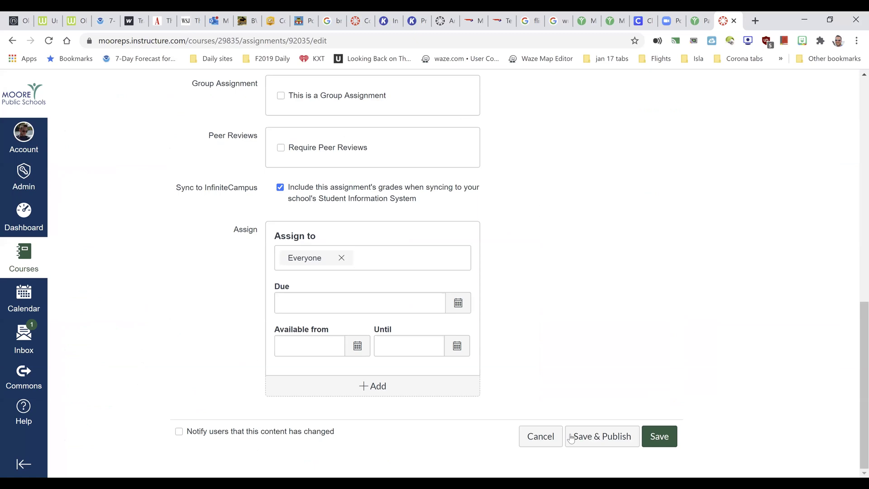
left_click(604, 435)
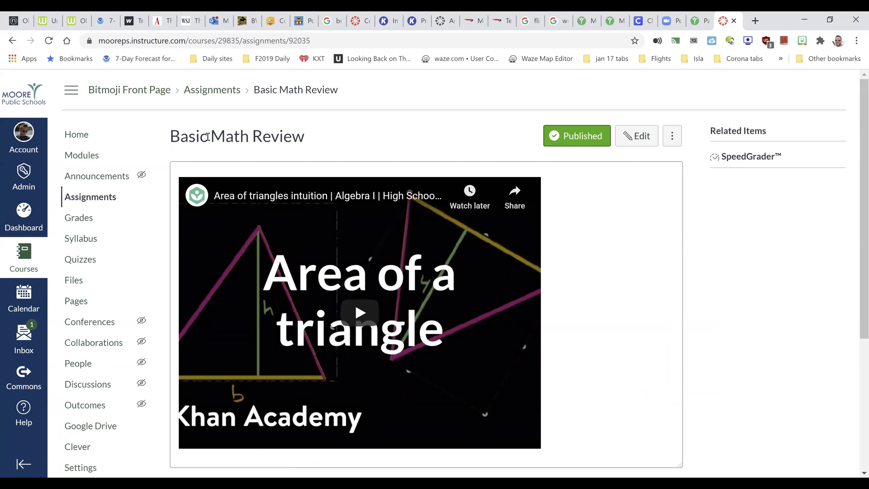
Enter Student View from the course home page and look through the modules list for the Chapter 1 module.
left_click(77, 136)
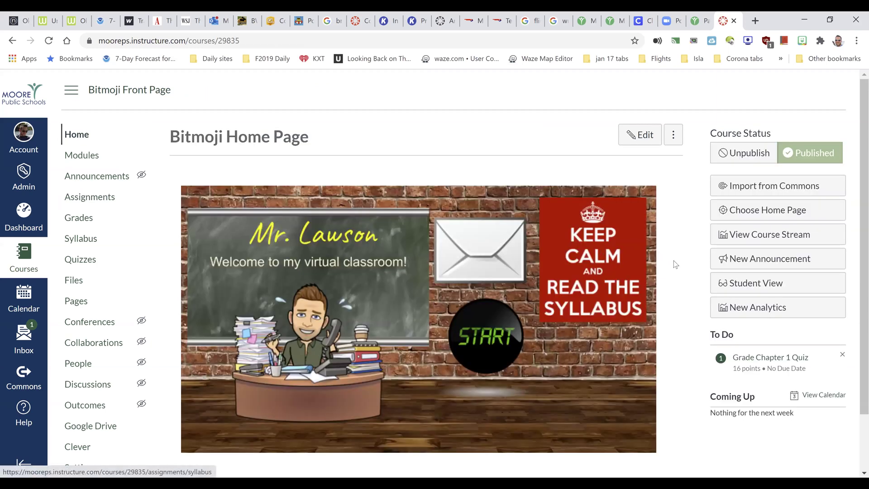
left_click(737, 282)
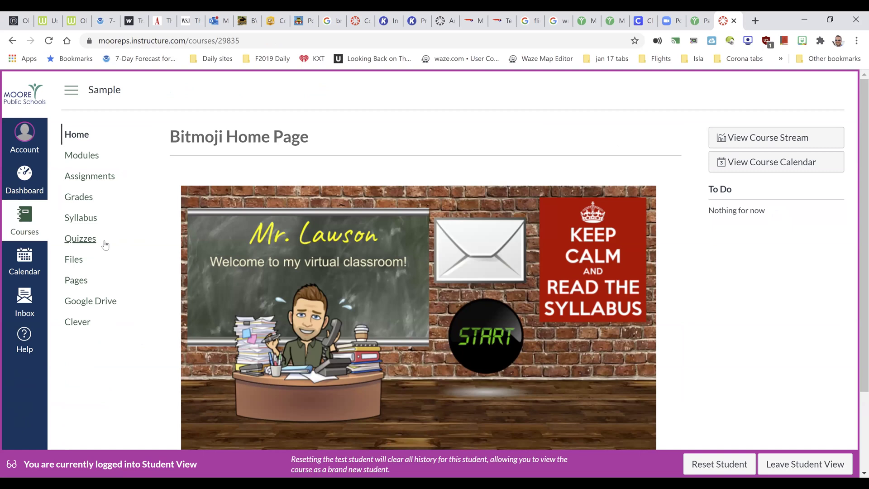
left_click(80, 157)
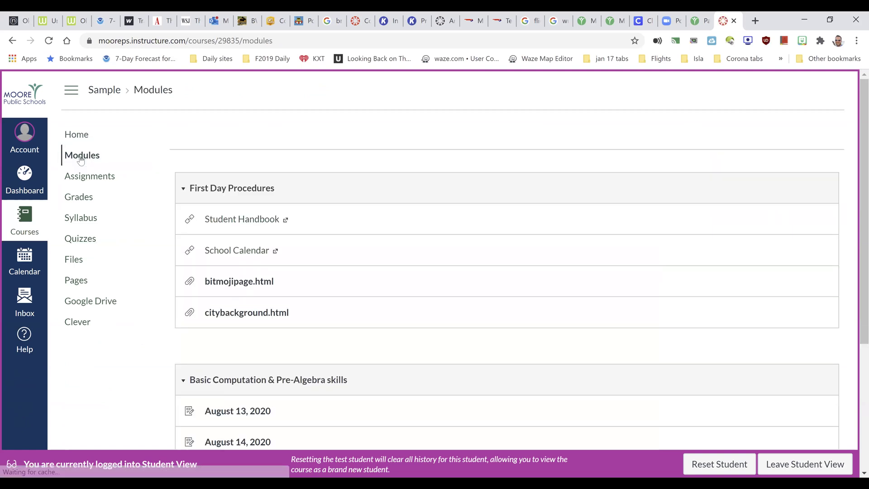
scroll(272, 311, "down", 3)
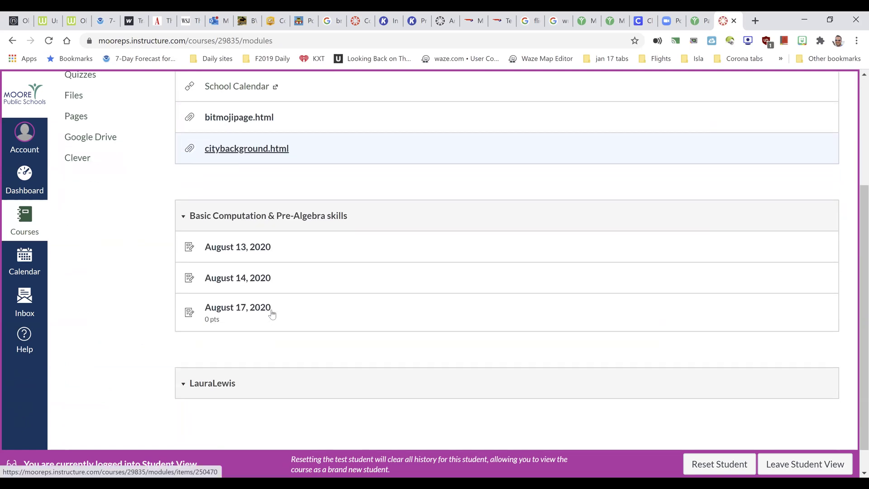
scroll(272, 313, "down", 1)
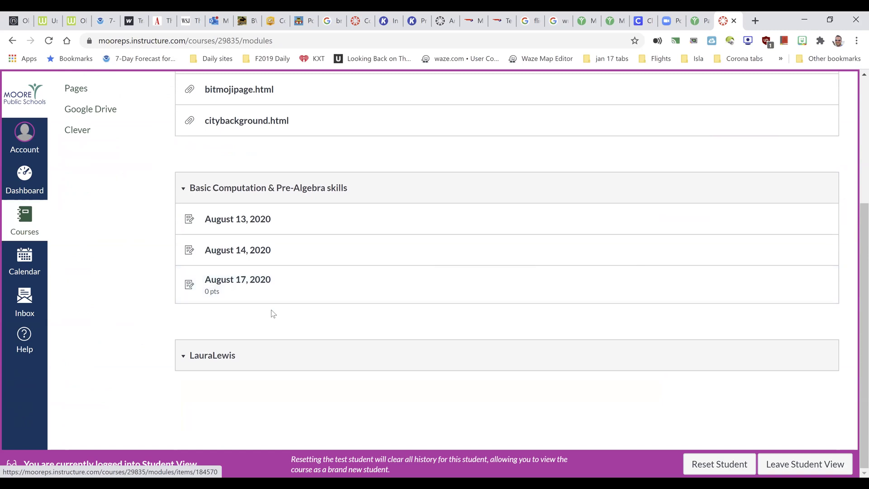
scroll(274, 314, "up", 5)
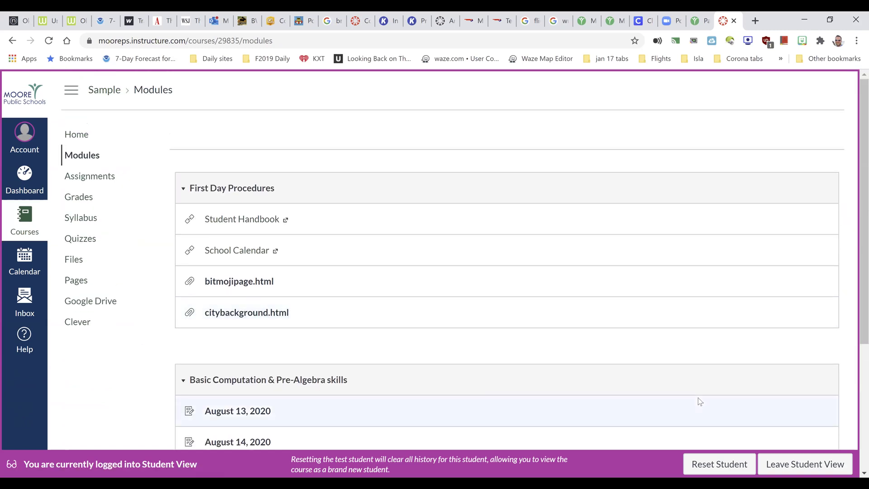
Leave Student View and publish the Chapter 1 module.
left_click(789, 464)
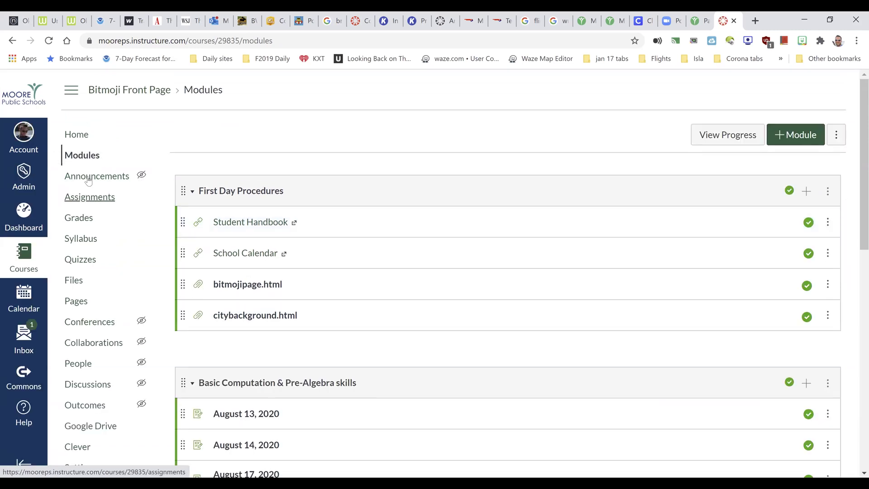
scroll(330, 390, "down", 6)
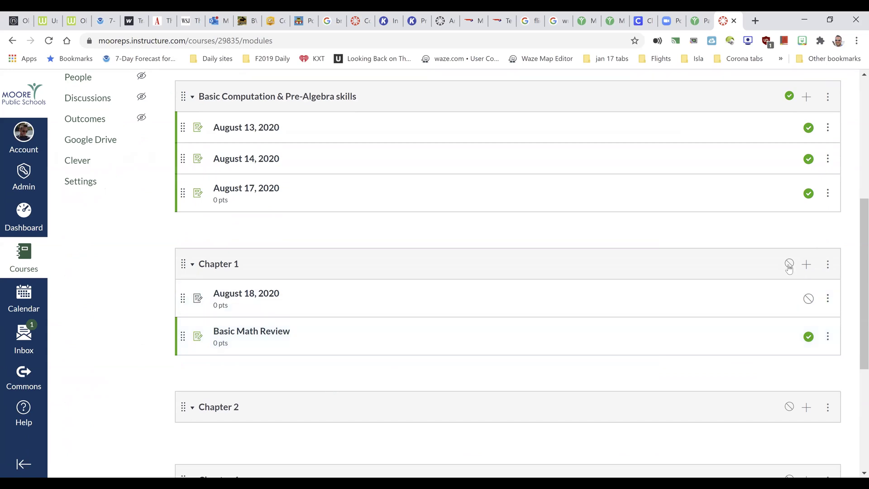
left_click(789, 266)
Return to Student View from the course home page and open Basic Math Review in the Chapter 1 module.
scroll(644, 235, "up", 7)
left_click(75, 135)
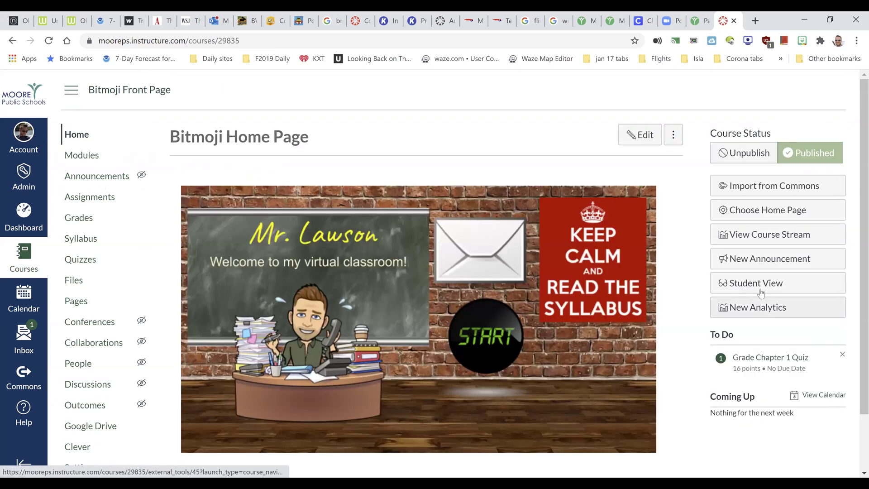
left_click(758, 281)
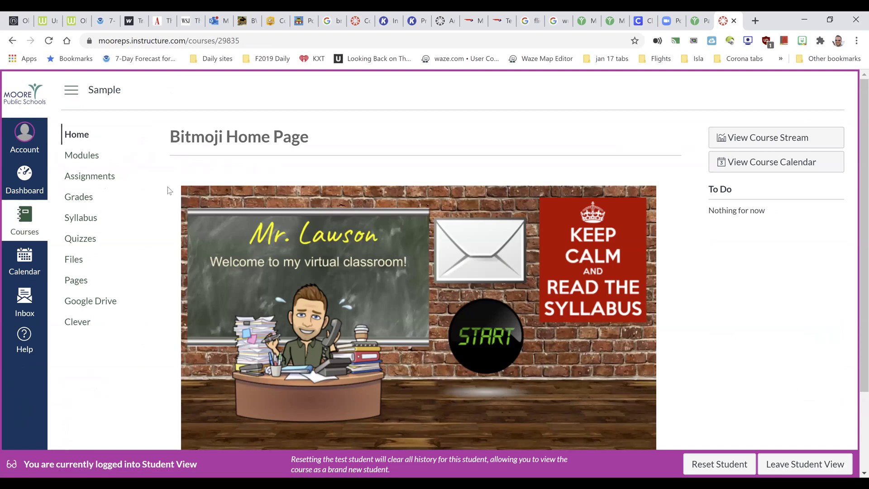
left_click(72, 157)
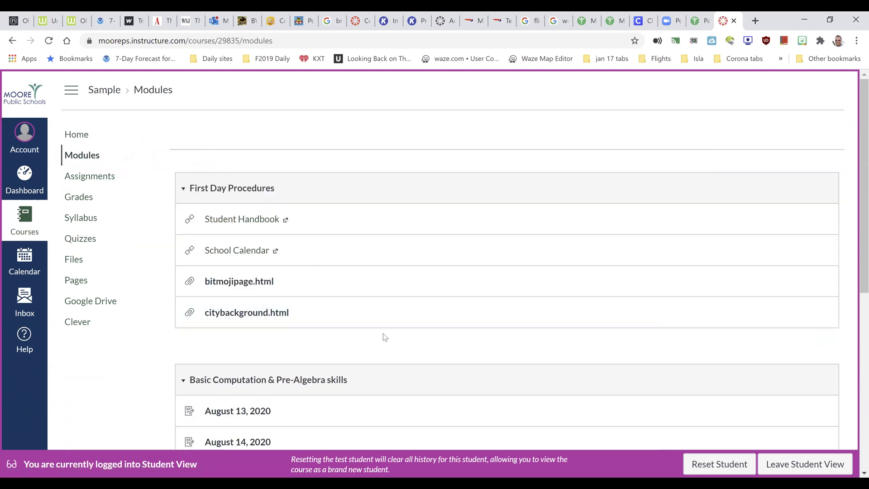
scroll(383, 337, "down", 4)
scroll(384, 337, "down", 3)
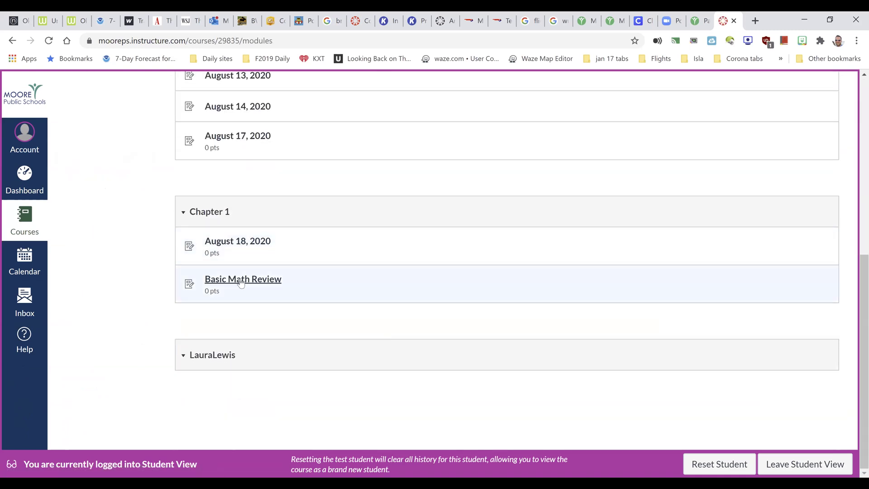
left_click(240, 280)
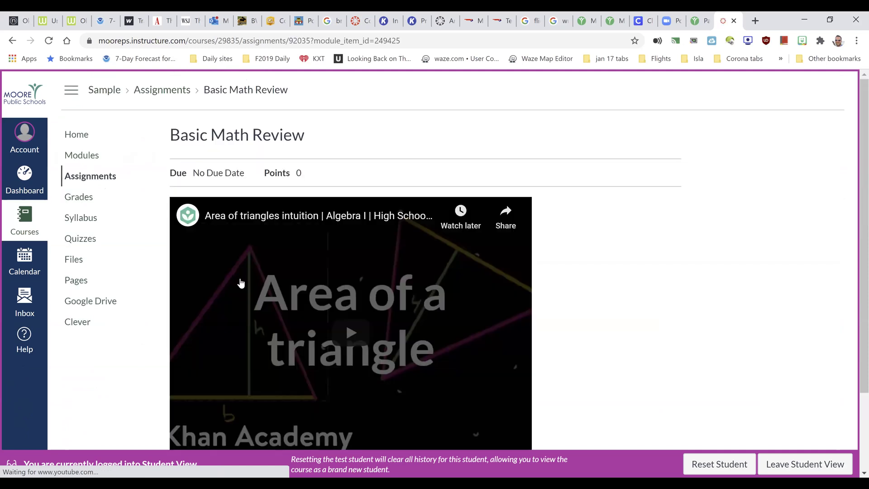
Play the embedded area of a triangle video as a student and skip ahead to about 5:21.
scroll(646, 328, "down", 2)
scroll(647, 328, "up", 1)
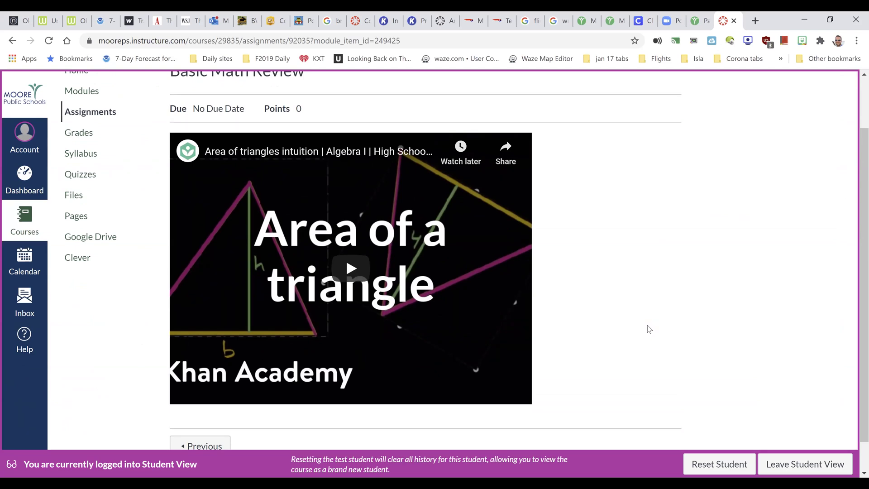
left_click(351, 270)
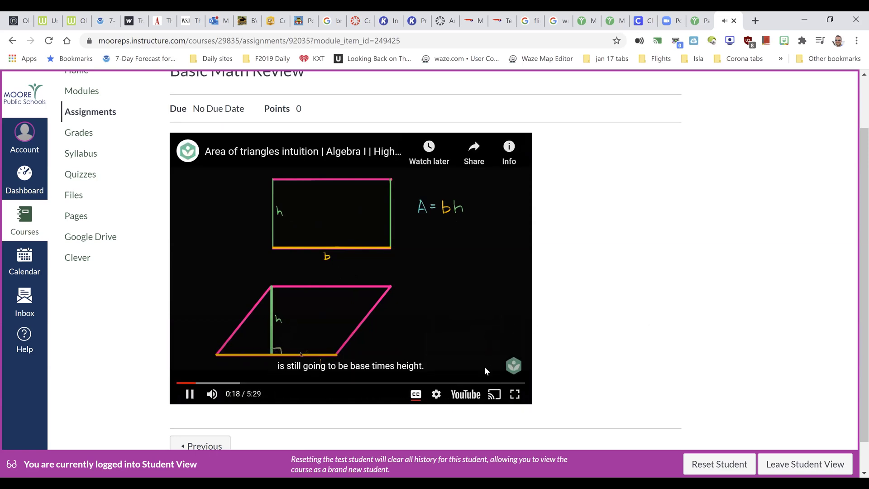
left_click(518, 384)
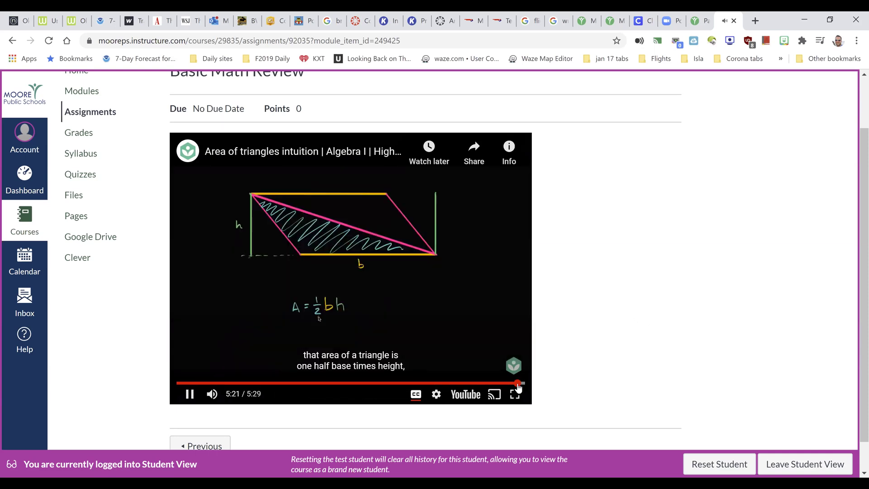